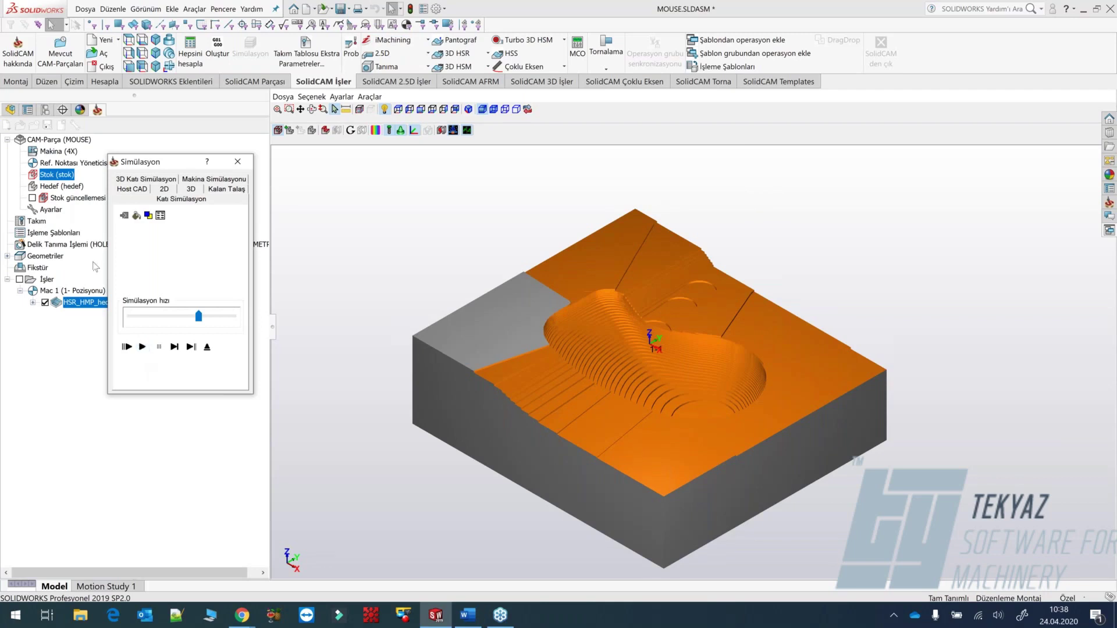
Close the simulation and the roughing operation, and hide the toolpath of HSR_HMP_hedef.
click(245, 167)
click(518, 51)
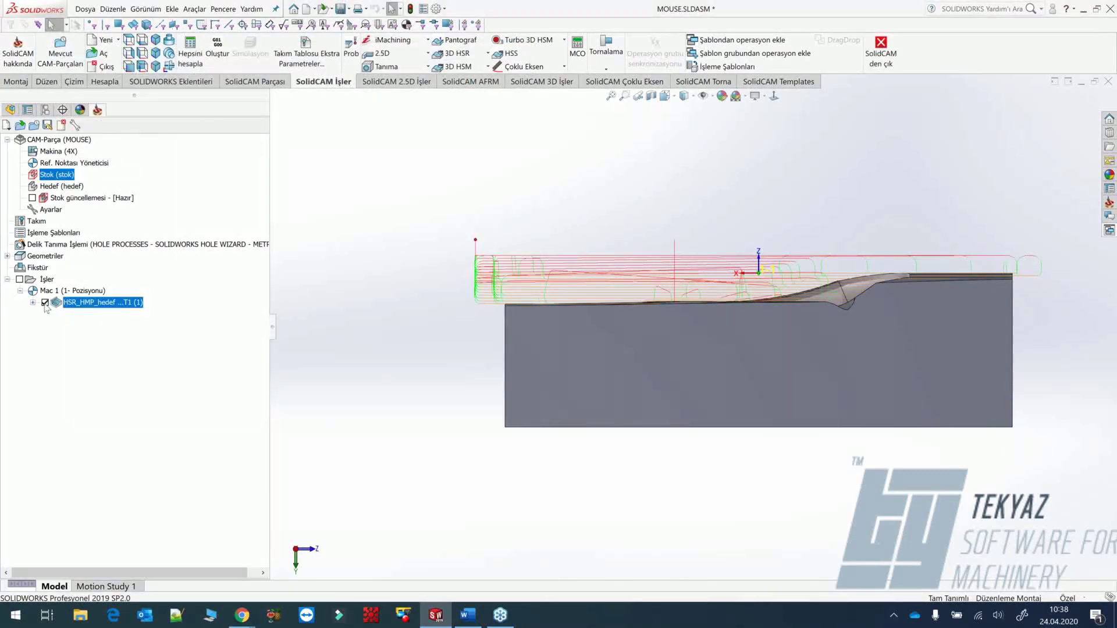
click(45, 302)
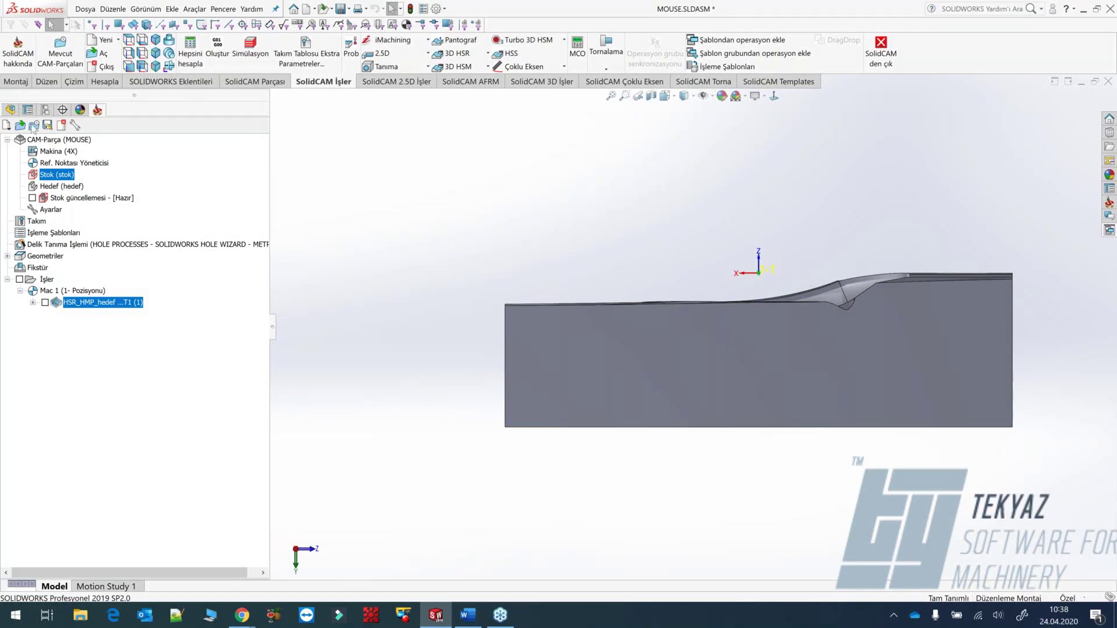
Show the hidden Yükseklik-Ekstrüzyon1 solid body of the DesignModel component.
click(10, 111)
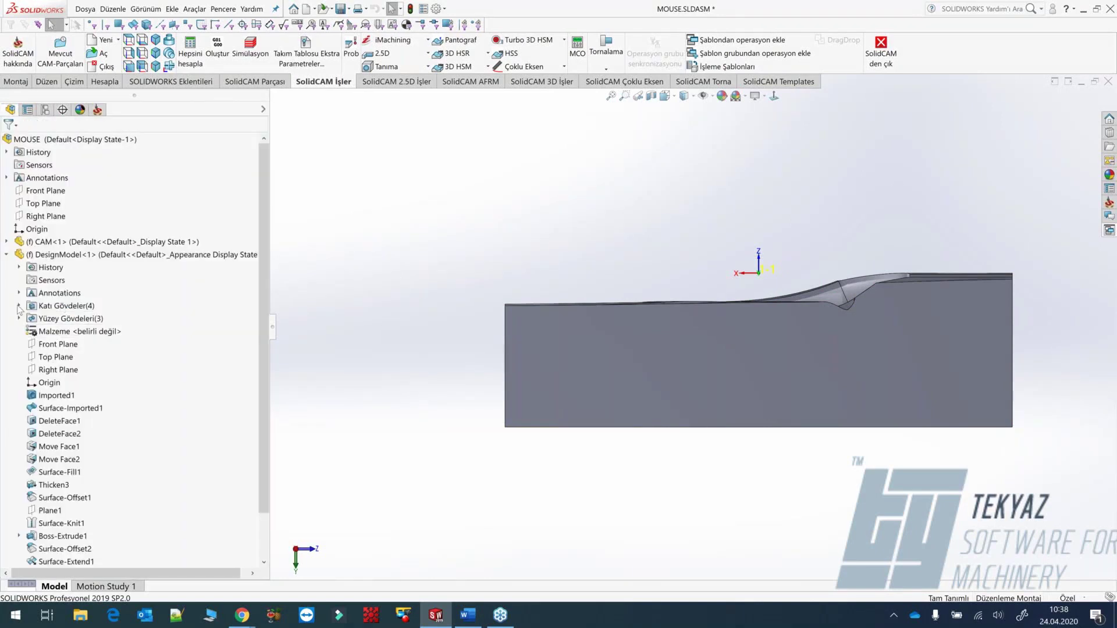
click(20, 306)
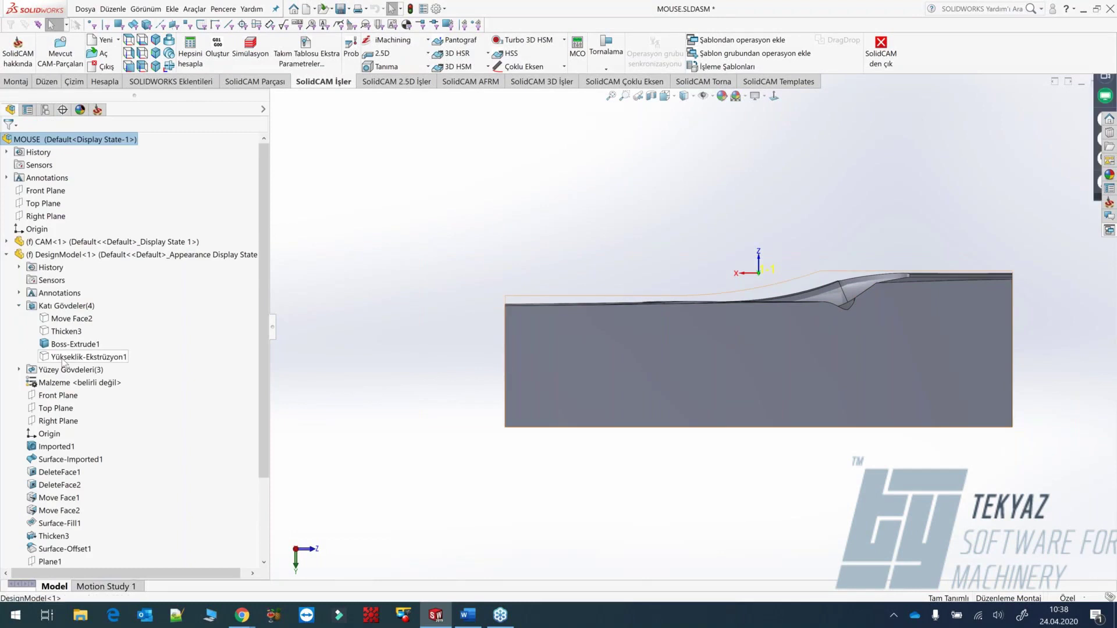
click(93, 357)
click(70, 346)
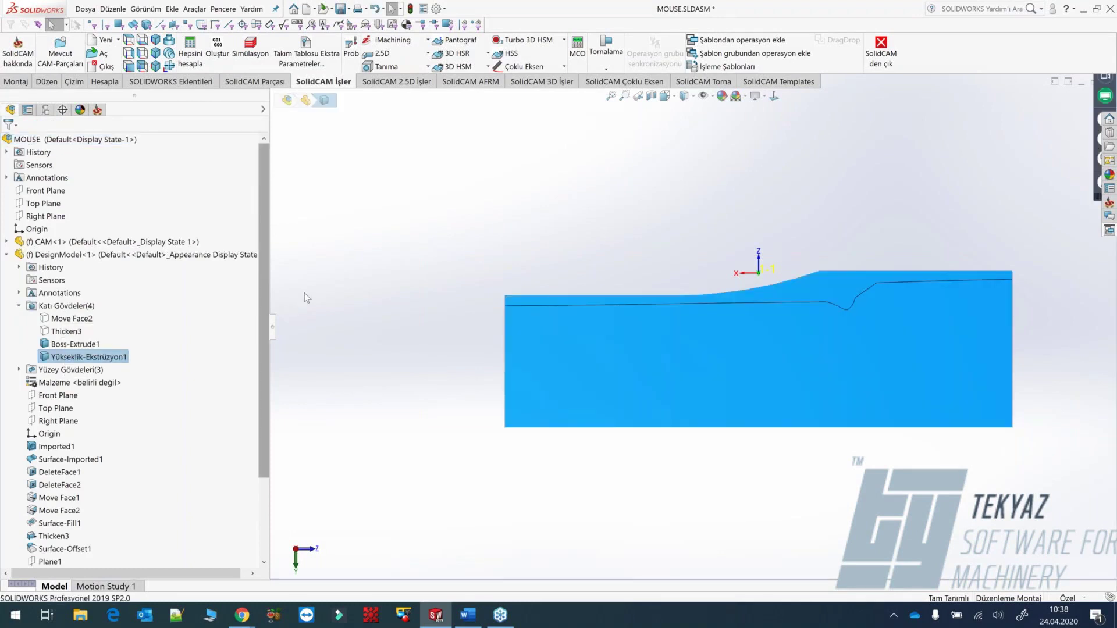
click(498, 346)
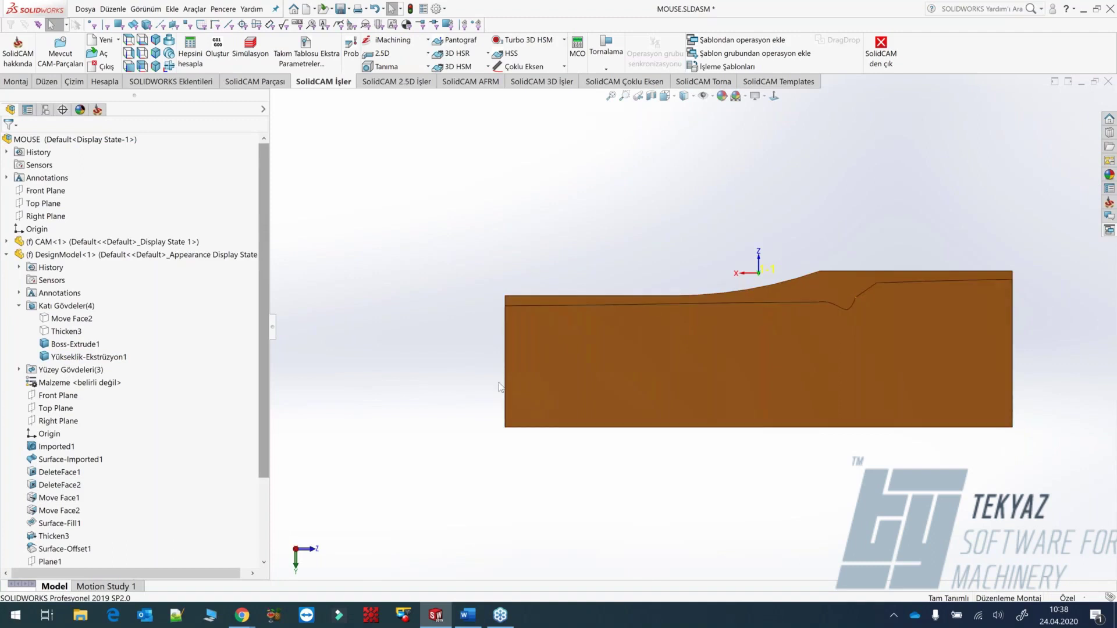
Display the HSR_HMP_hedef toolpath again to compare it with the shown solid body.
click(97, 110)
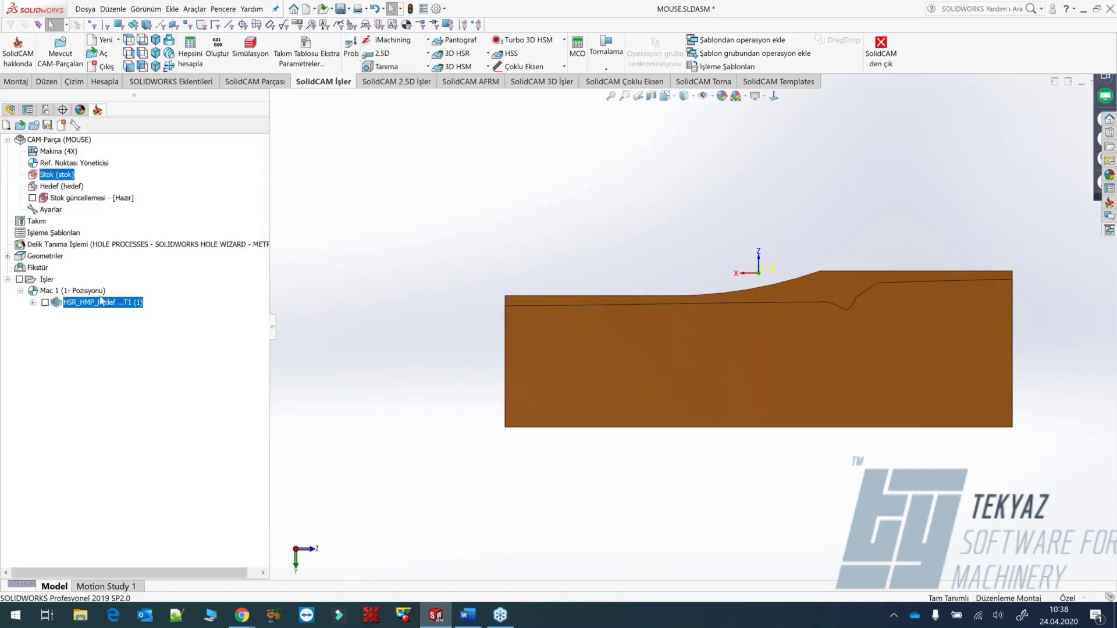
click(45, 302)
scroll(737, 337, down, 3)
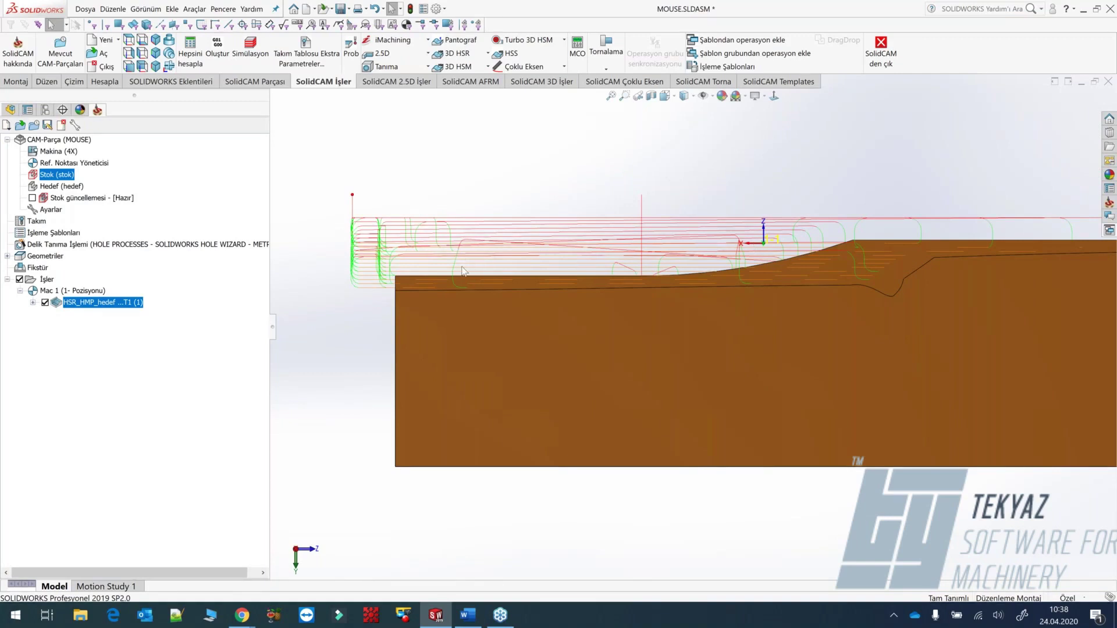
Review the pass settings and automatic boundary chain of the HSR_HMP_hedef roughing operation, and close it without changes.
double_click(101, 304)
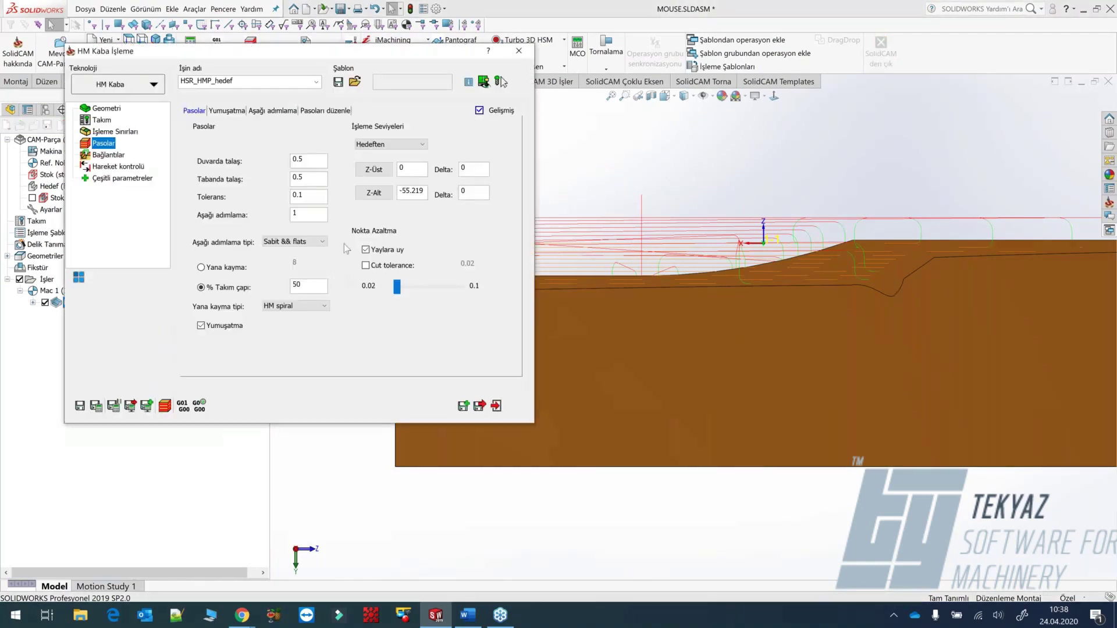
drag(368, 54, 334, 52)
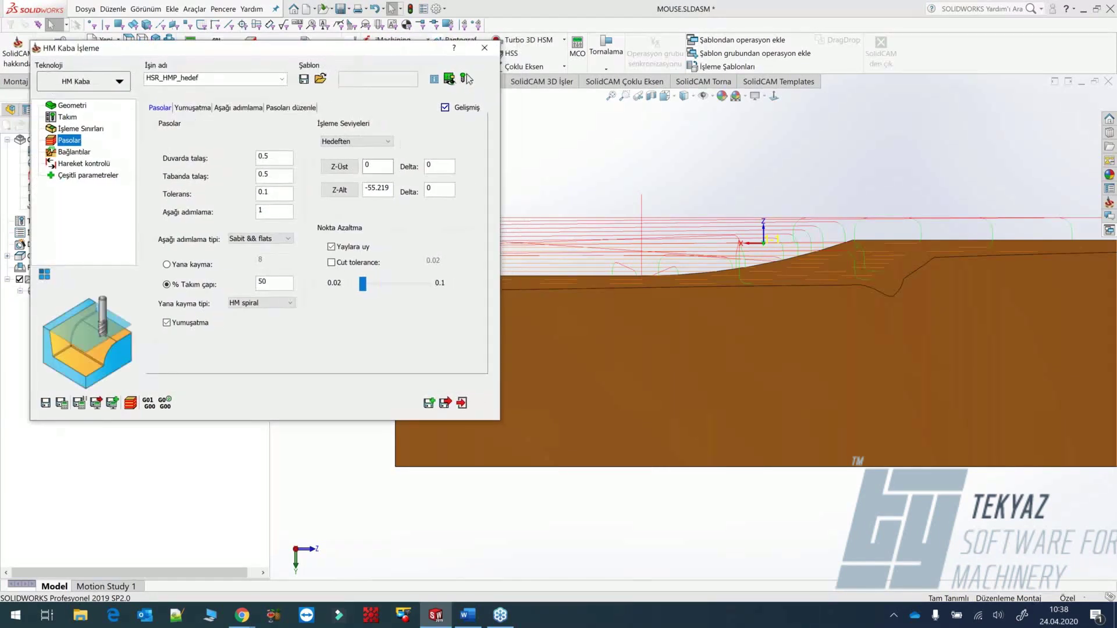
click(90, 129)
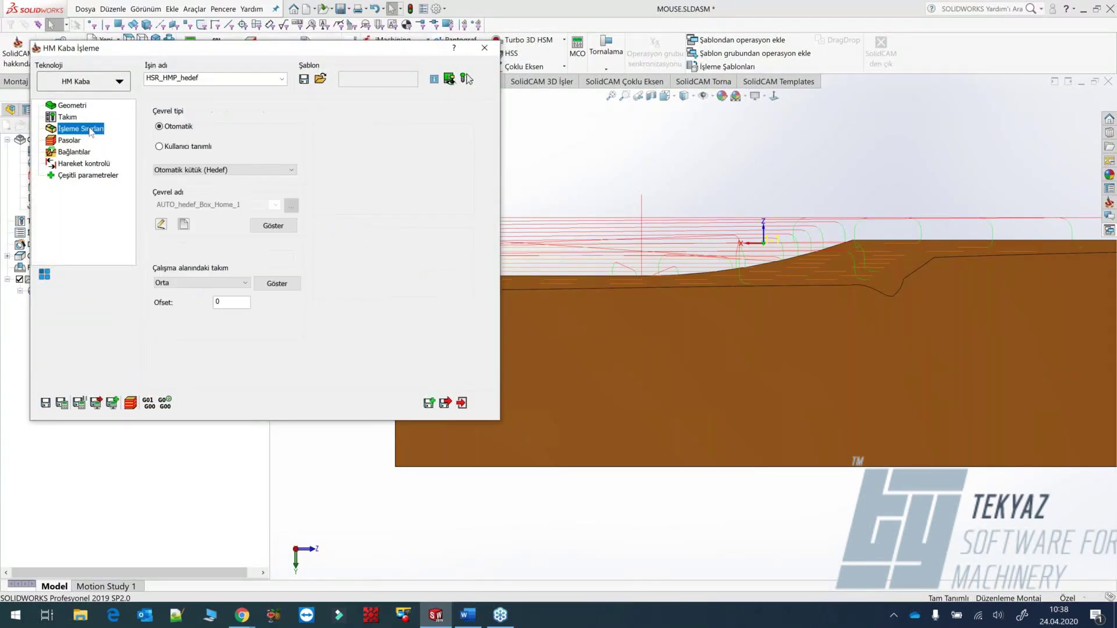
click(271, 225)
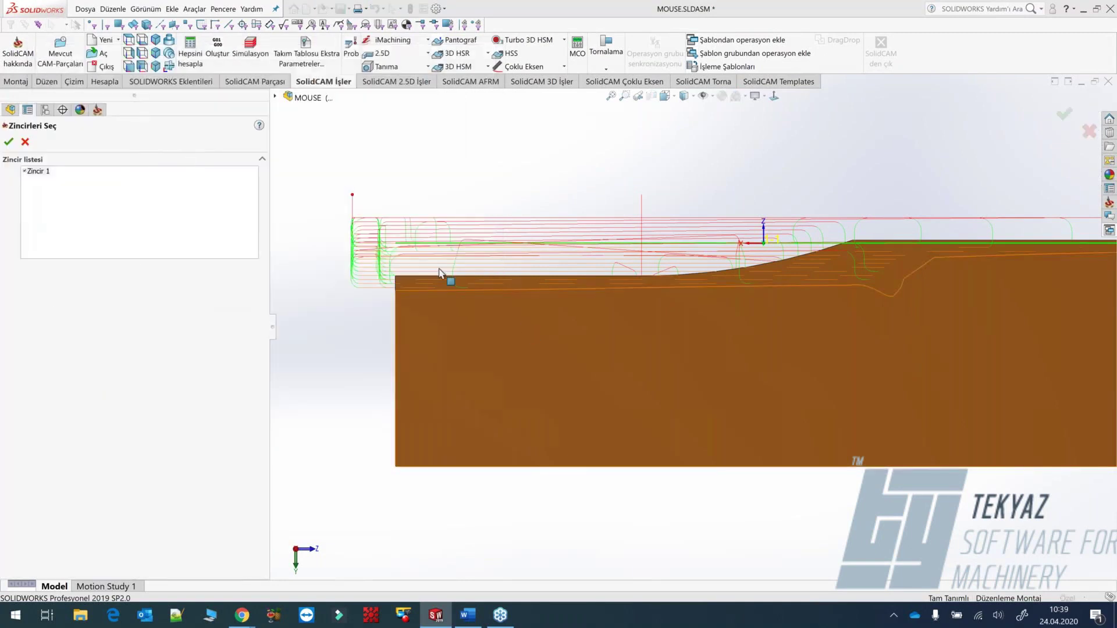
click(25, 143)
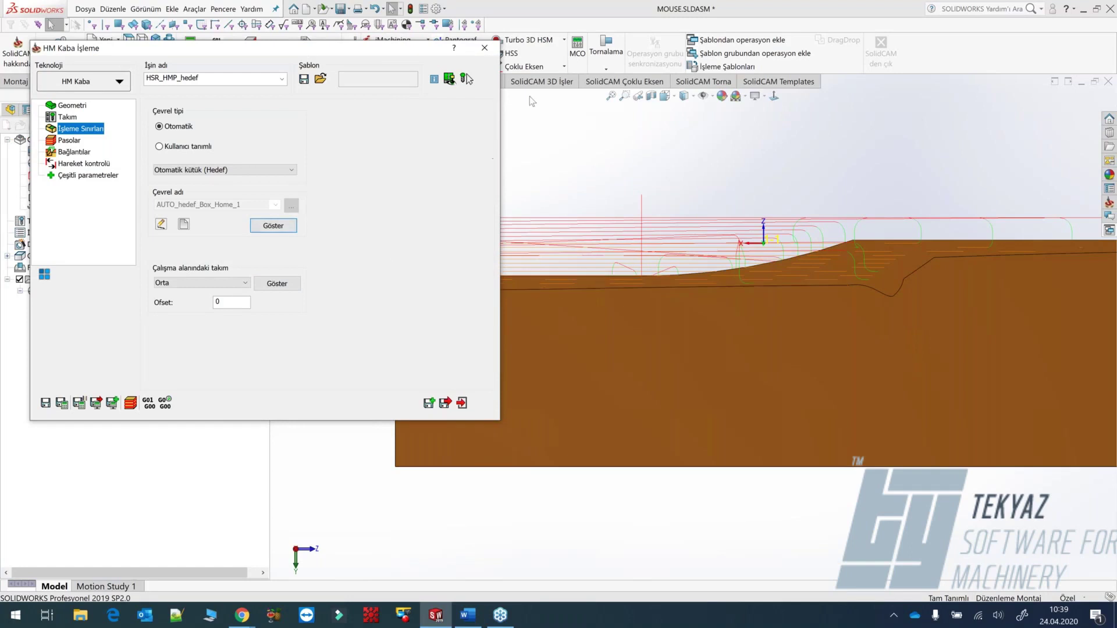
click(484, 47)
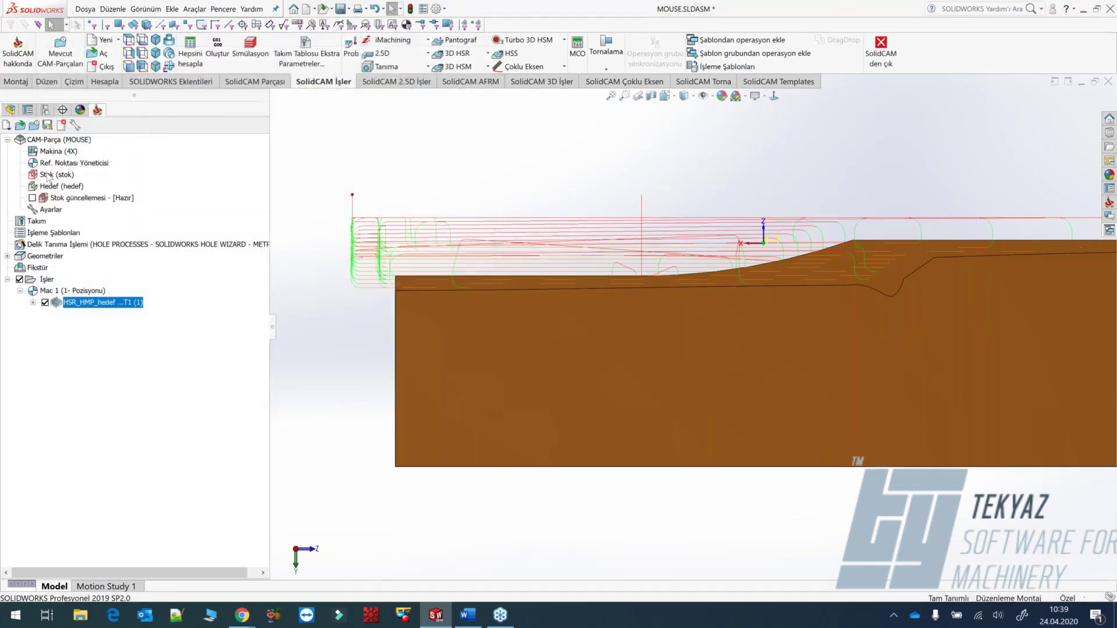
Edit the stock definition and change its type to 3D Model.
click(47, 175)
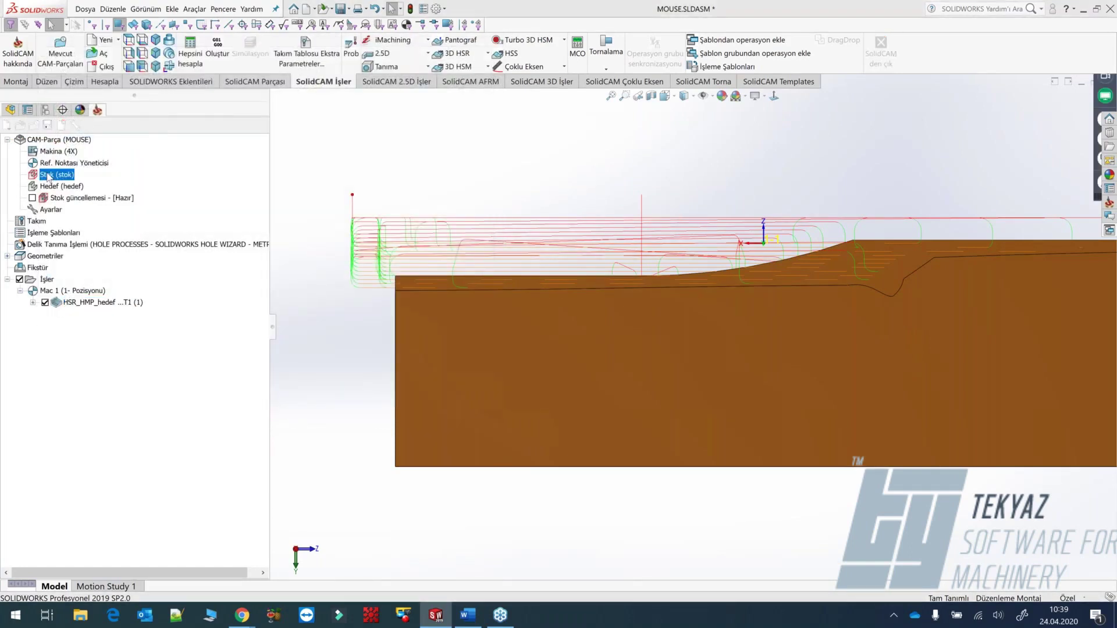
double_click(48, 175)
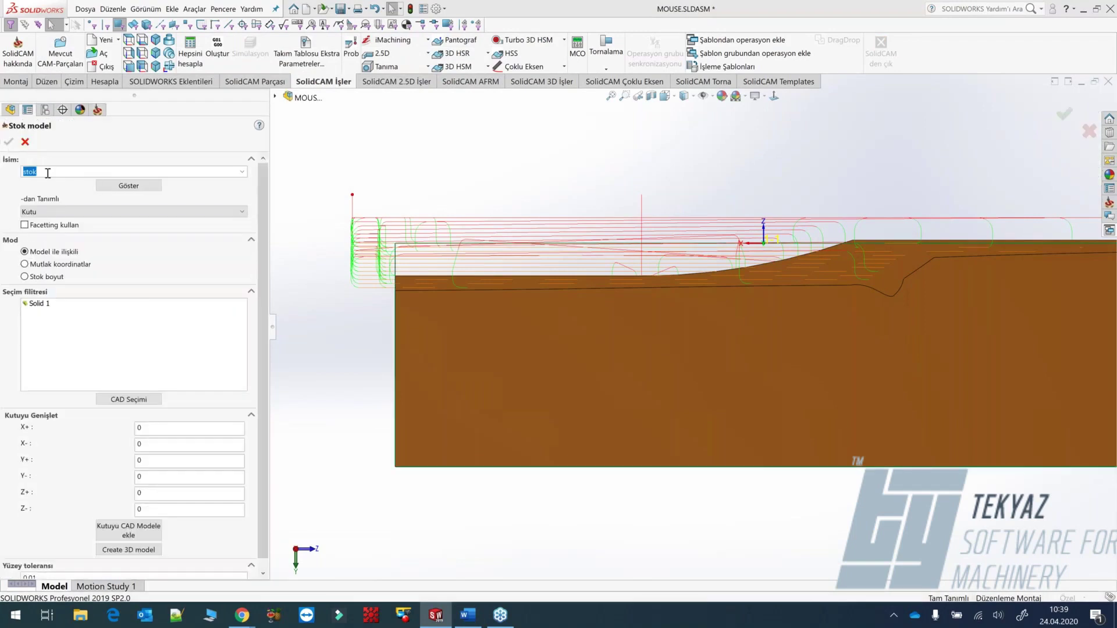
click(61, 212)
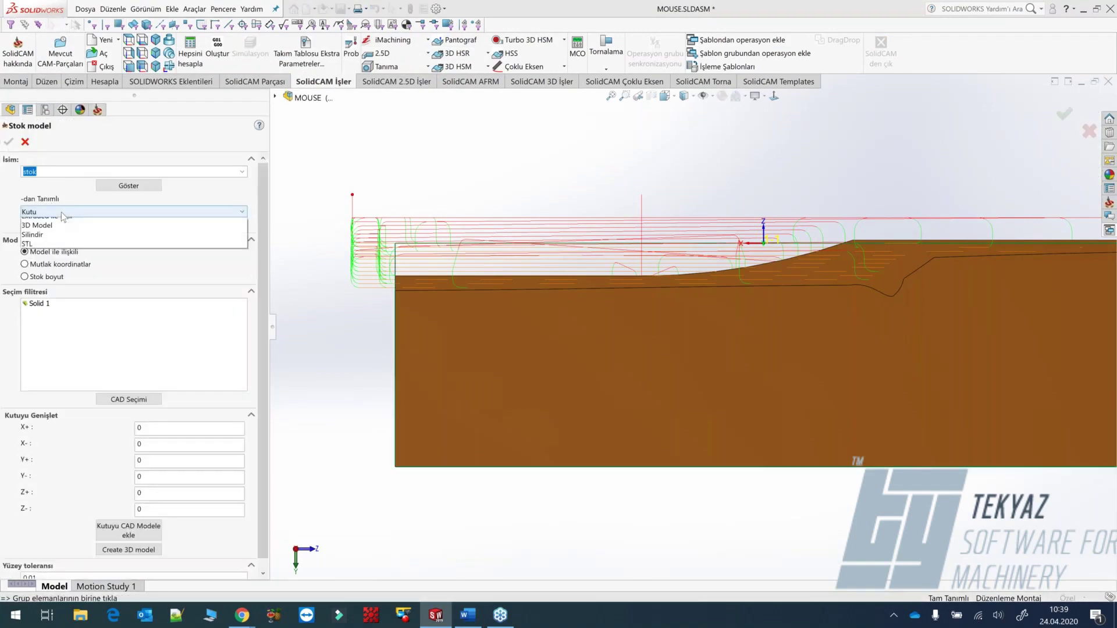
click(60, 242)
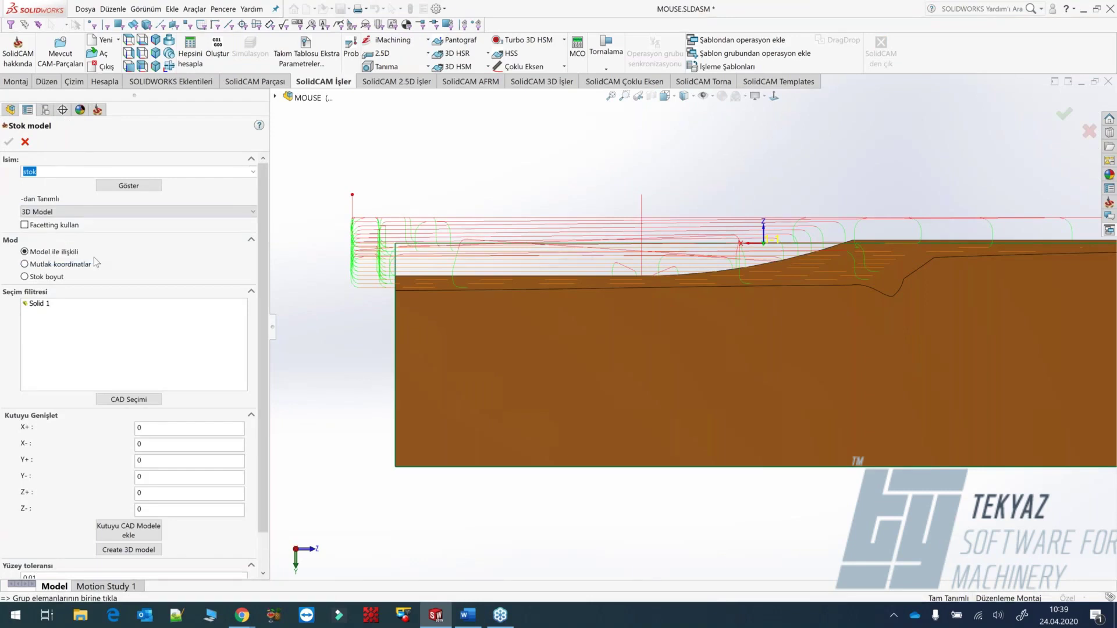
key(Return)
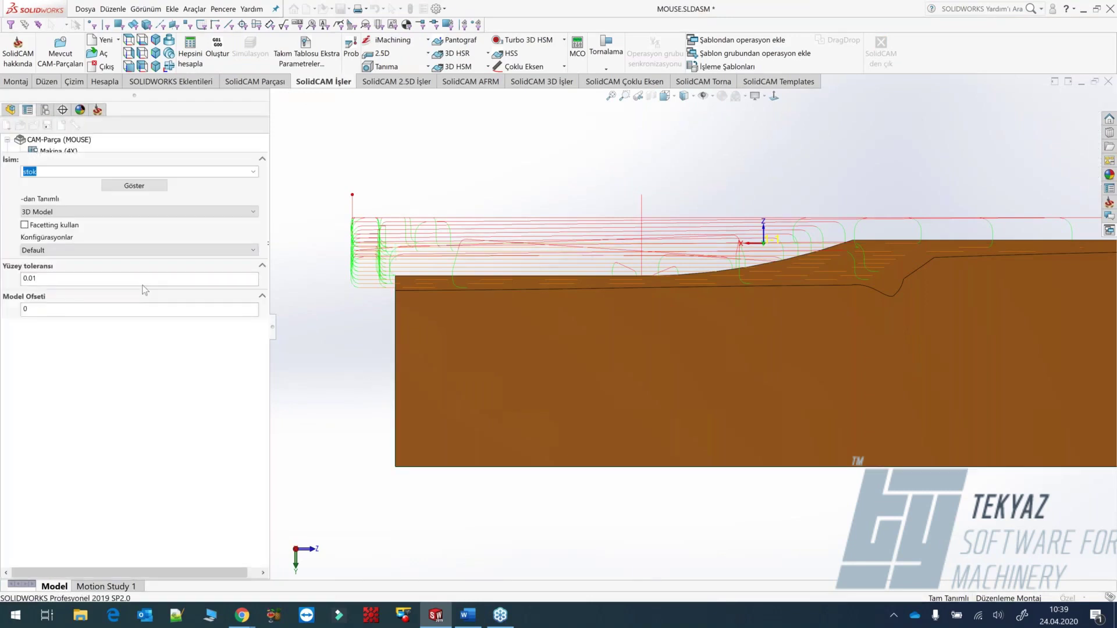
Use the Yükseklik-Ekstrüzyon1 body as the stock solid, preview the stock model and accept the definition.
middle_drag(333, 256, 345, 294)
click(352, 291)
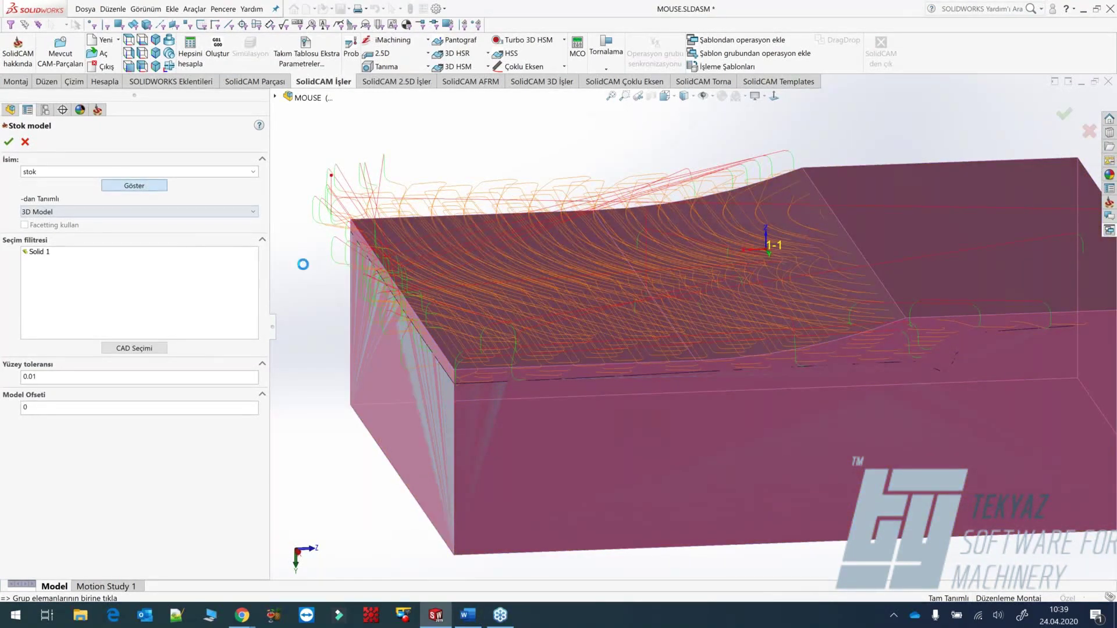
drag(410, 318, 406, 320)
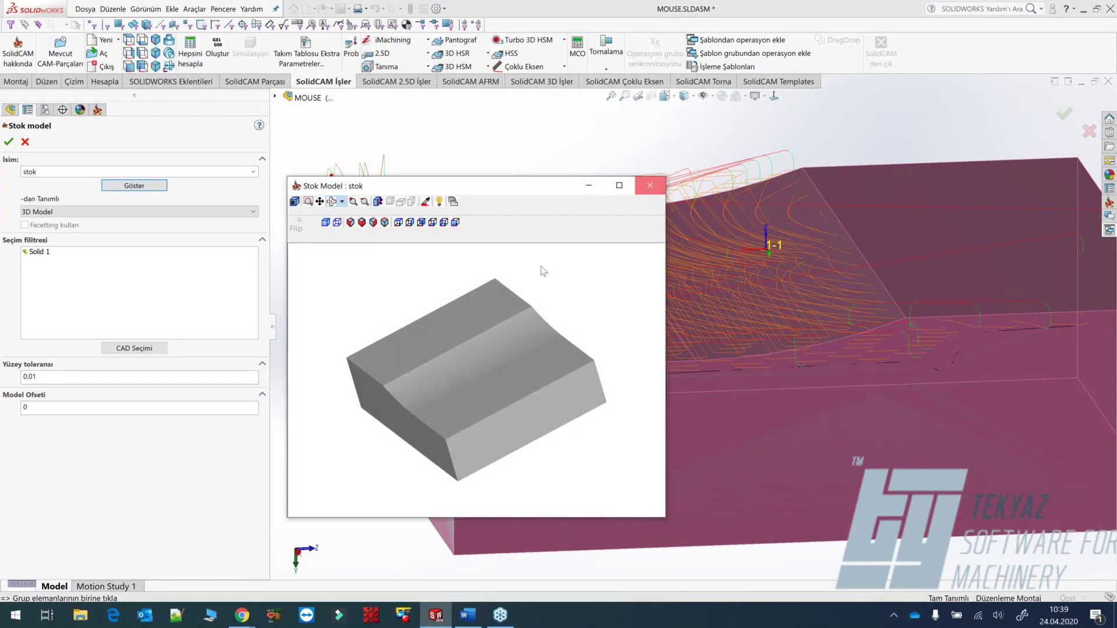
click(650, 185)
click(8, 141)
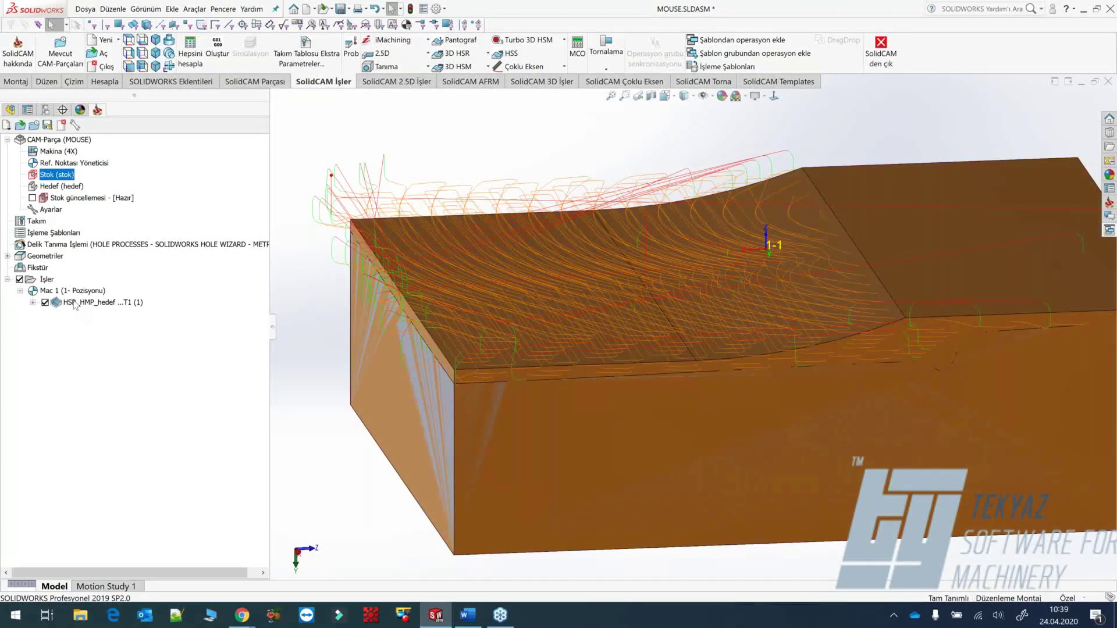
Enable trimming by surfaces in the HSR_HMP_hedef passes with the stock method Stok güncellemesi (Auto), and save and recalculate the operation.
double_click(76, 303)
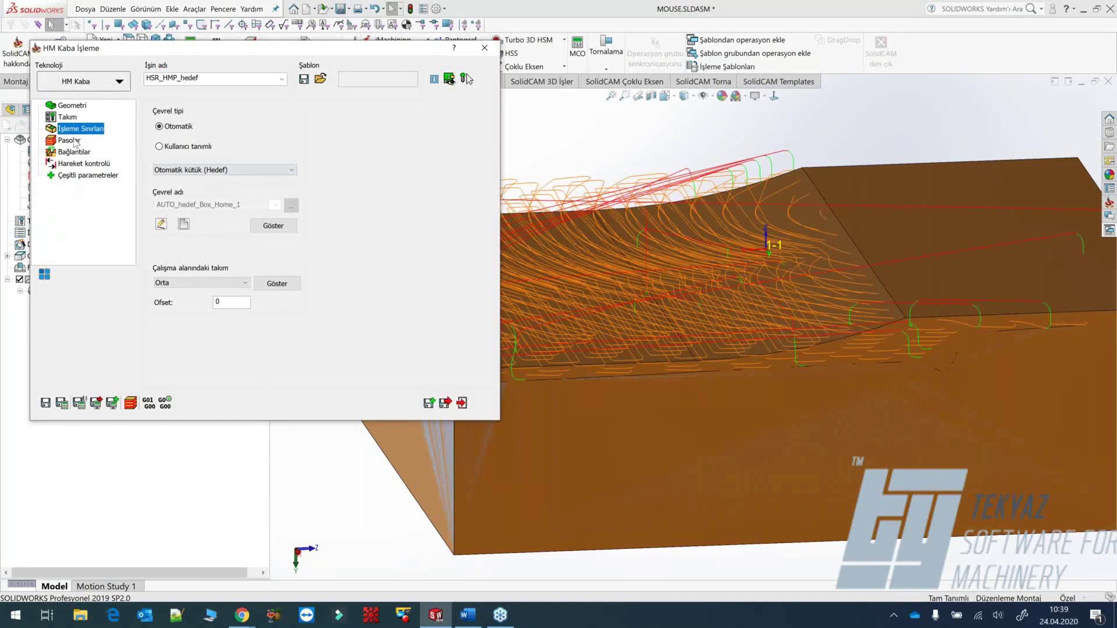
click(70, 141)
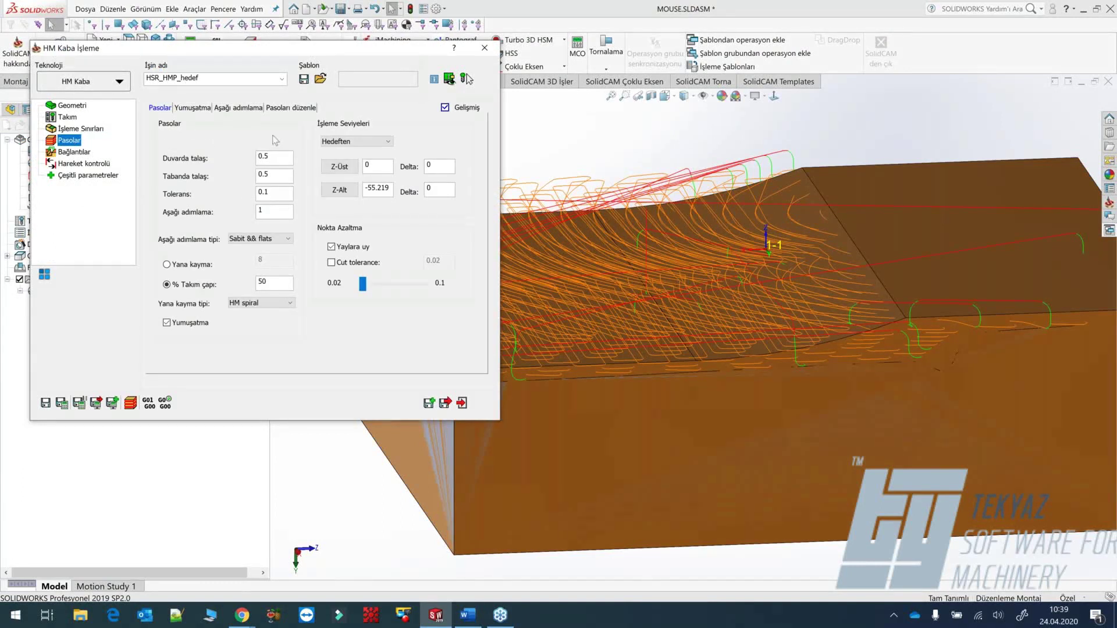
click(293, 107)
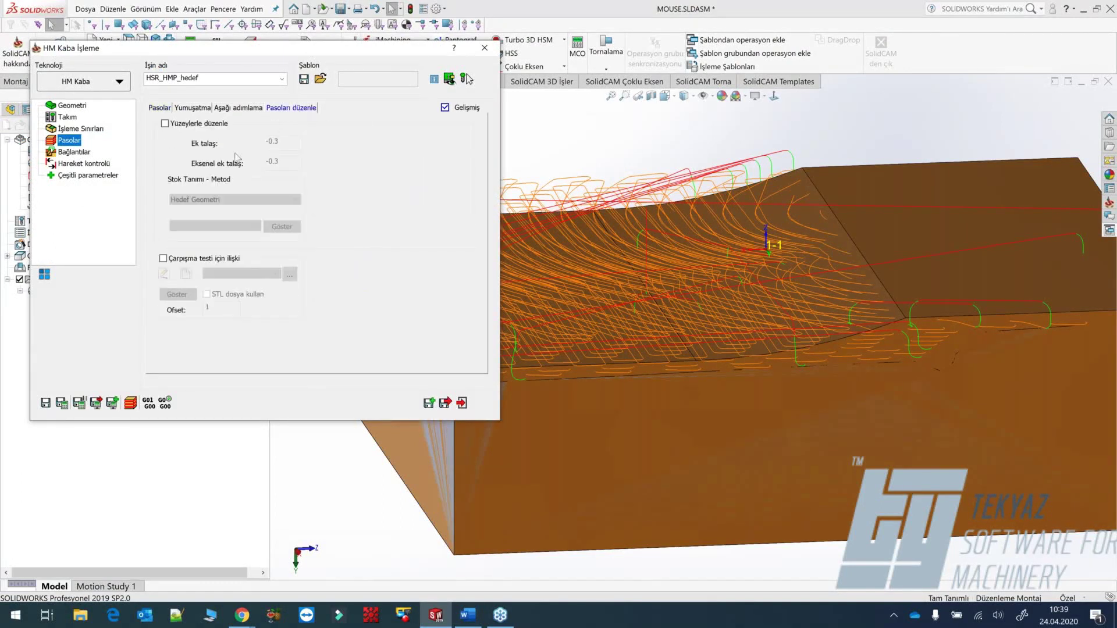
click(166, 123)
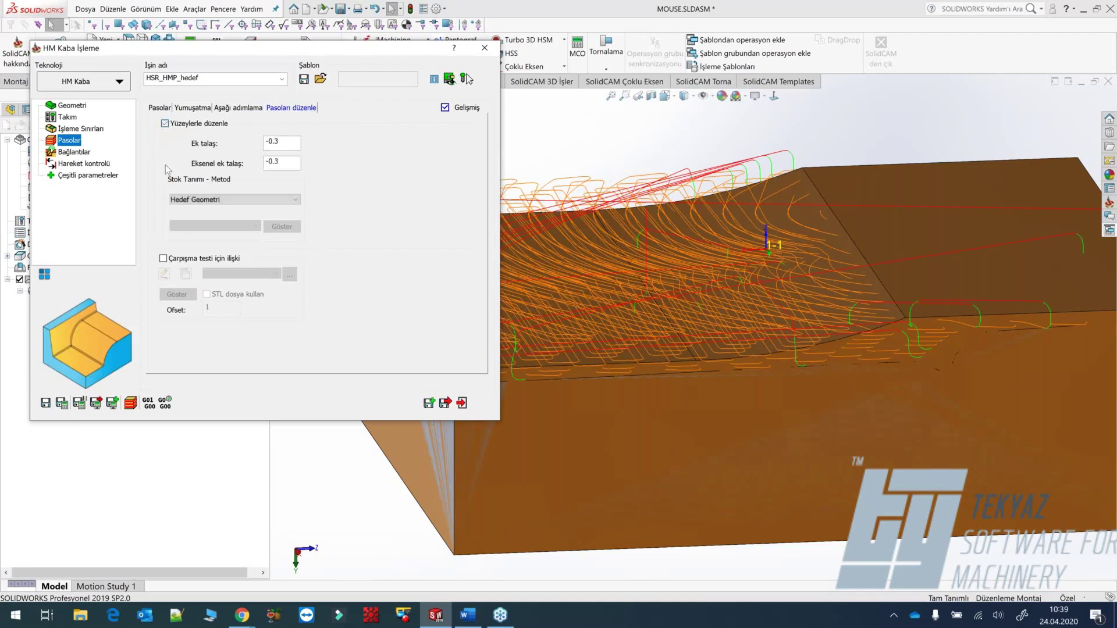
click(208, 201)
click(202, 219)
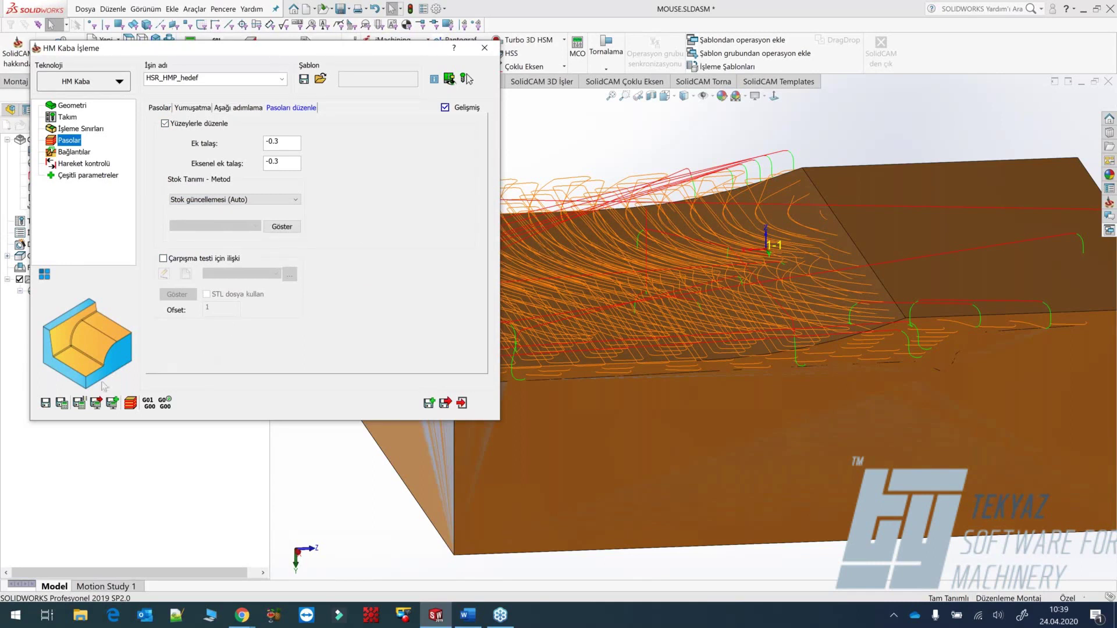
click(62, 403)
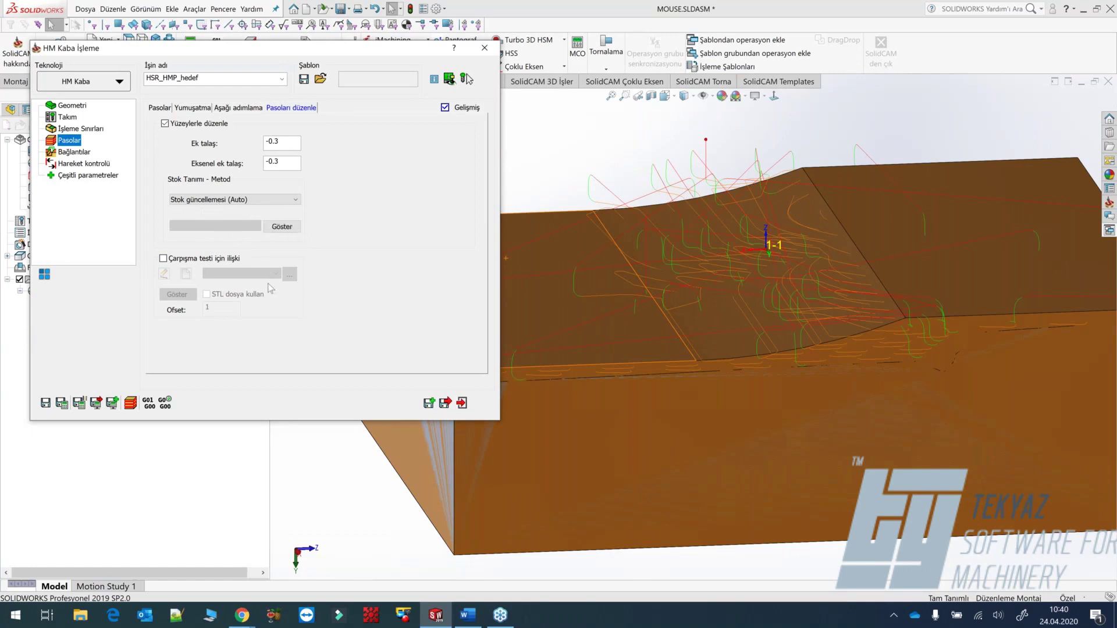
Hide the Yükseklik-Ekstrüzyon1 body and view the recalculated toolpath from the side.
drag(281, 49, 341, 56)
click(12, 110)
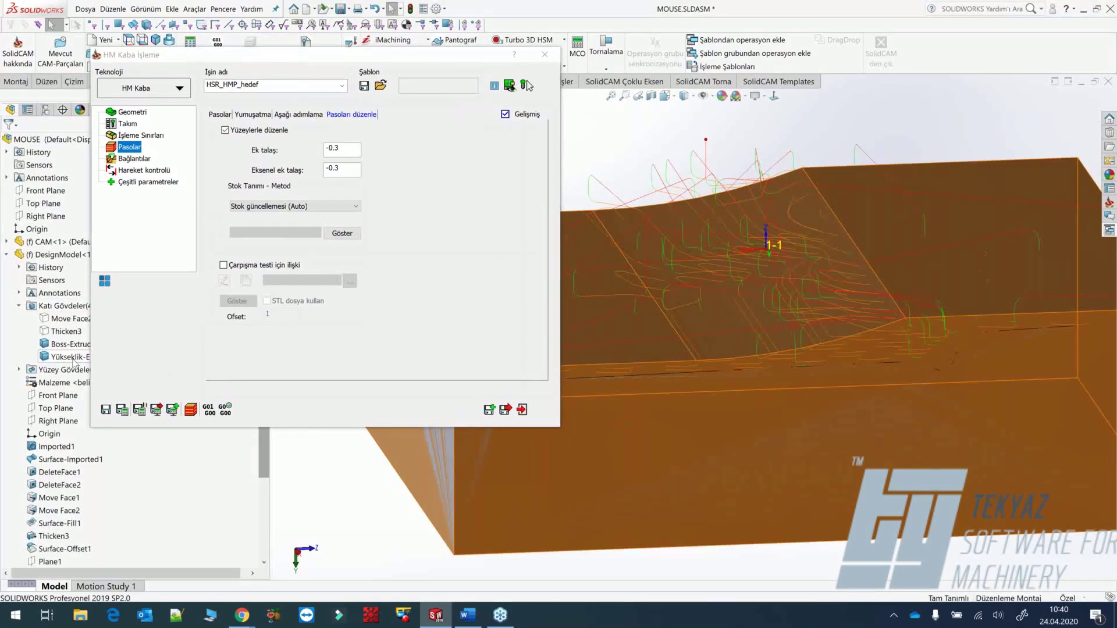
click(69, 357)
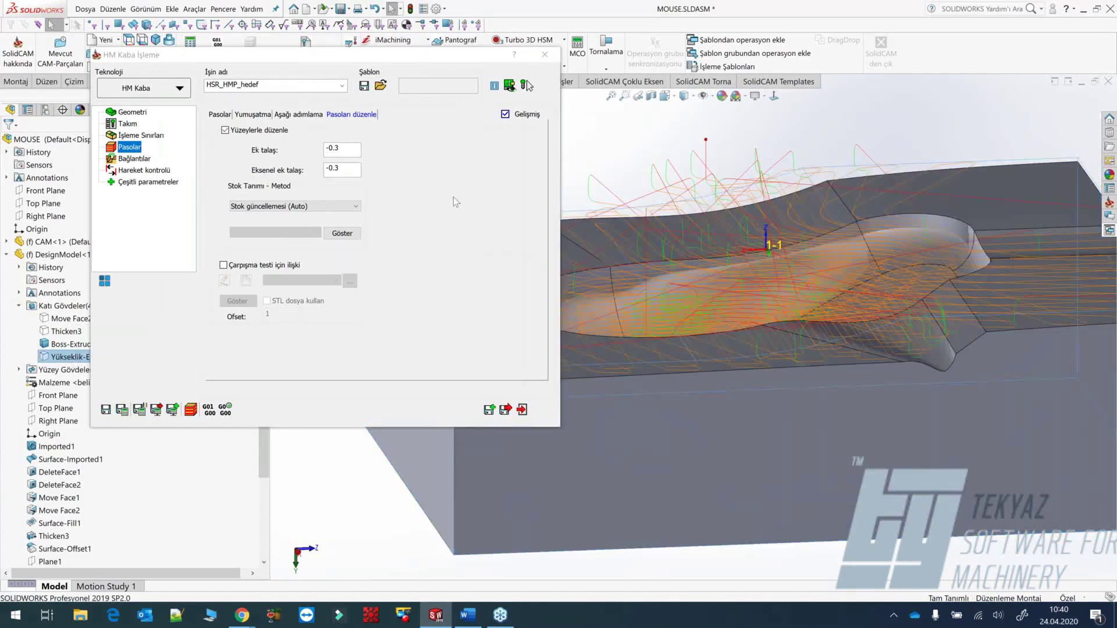
click(279, 57)
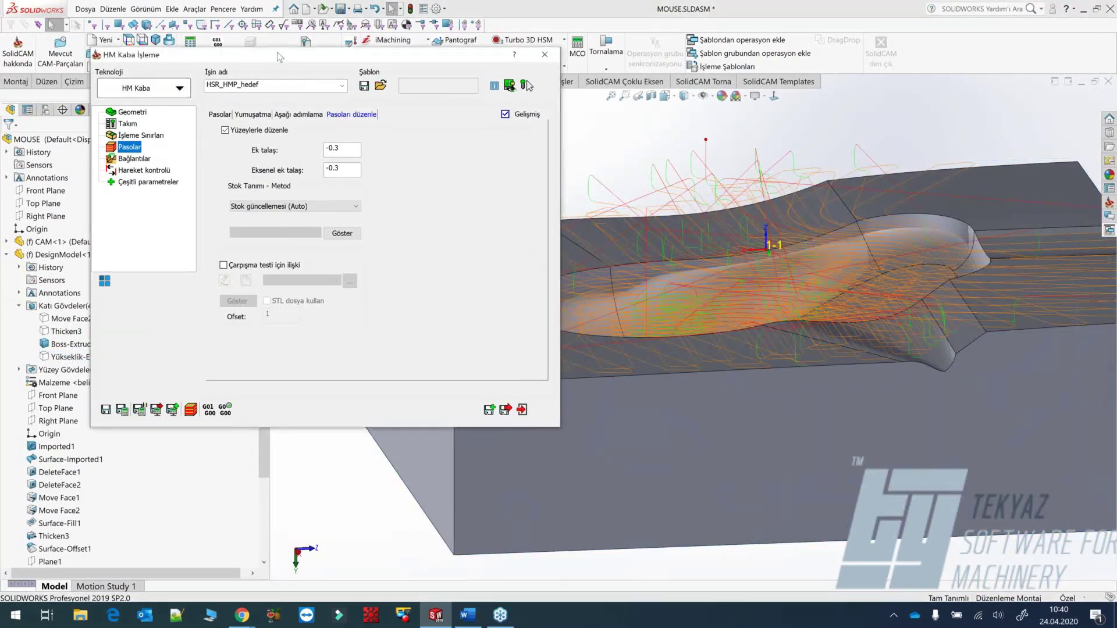
click(141, 66)
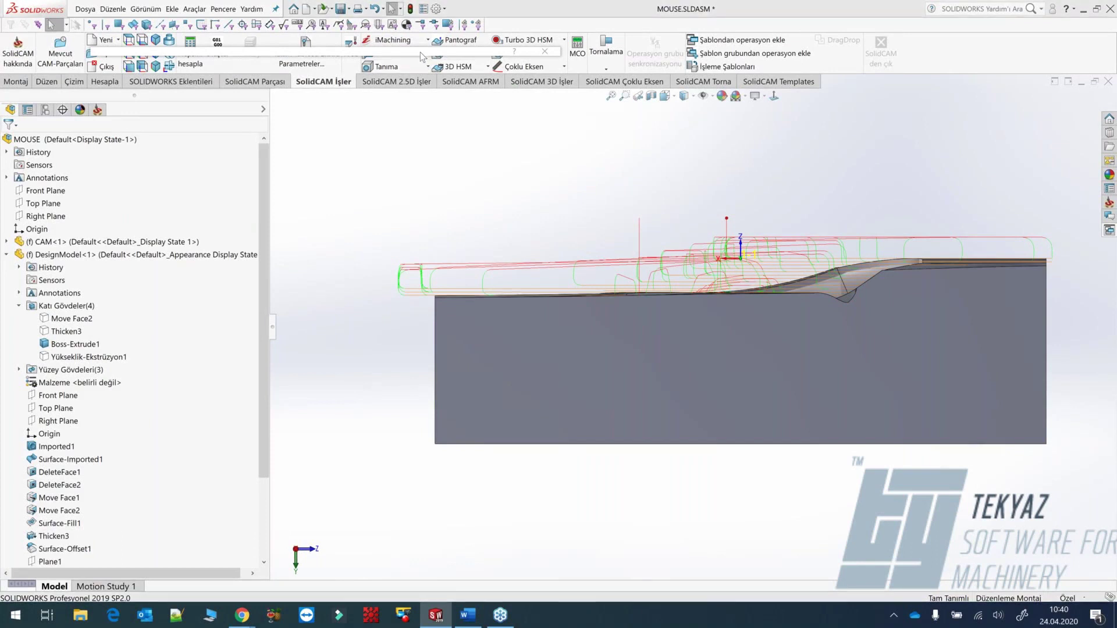
Run the solid simulation of the recalculated roughing operation in an isometric view.
click(268, 385)
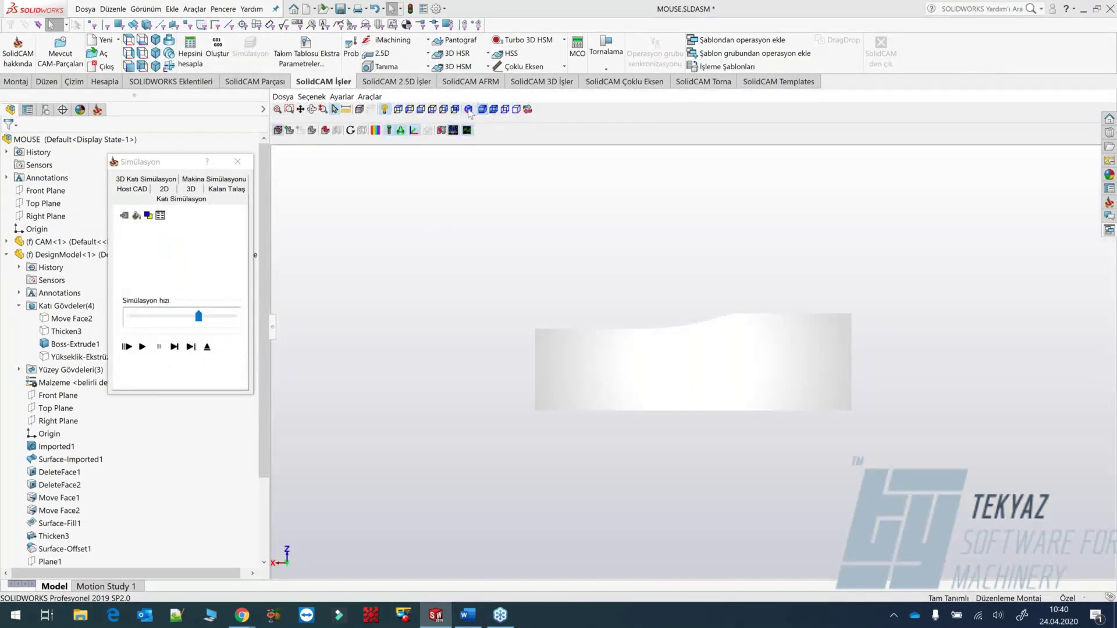
click(469, 110)
click(142, 348)
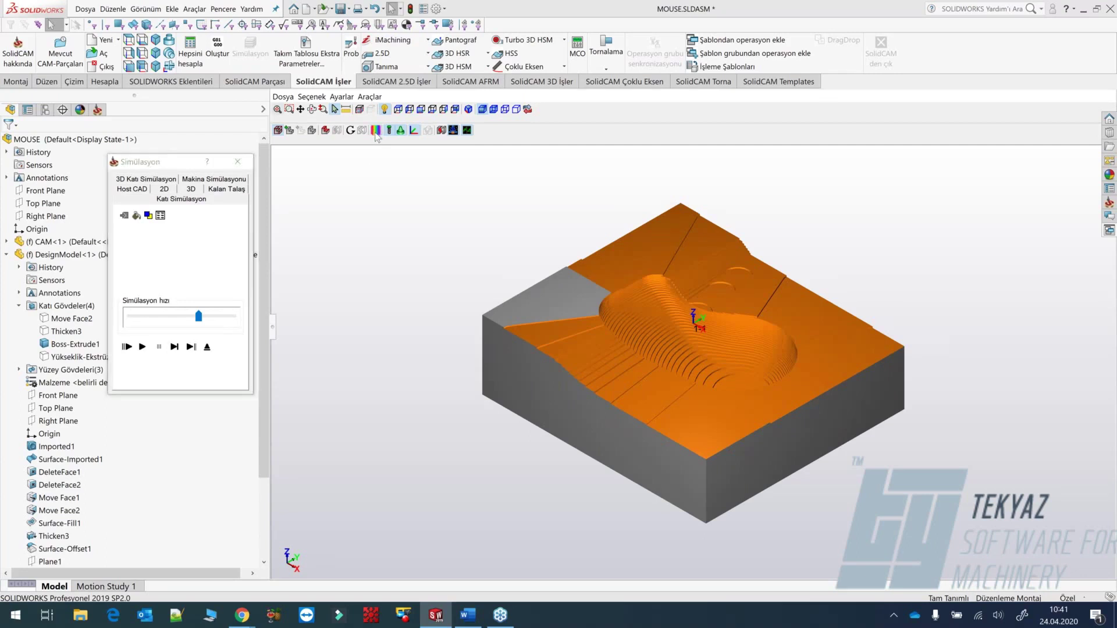
Start the target and stock comparison, and set its upper deviation limit to 0.5 with red as the colour above it.
click(375, 131)
drag(935, 103, 755, 113)
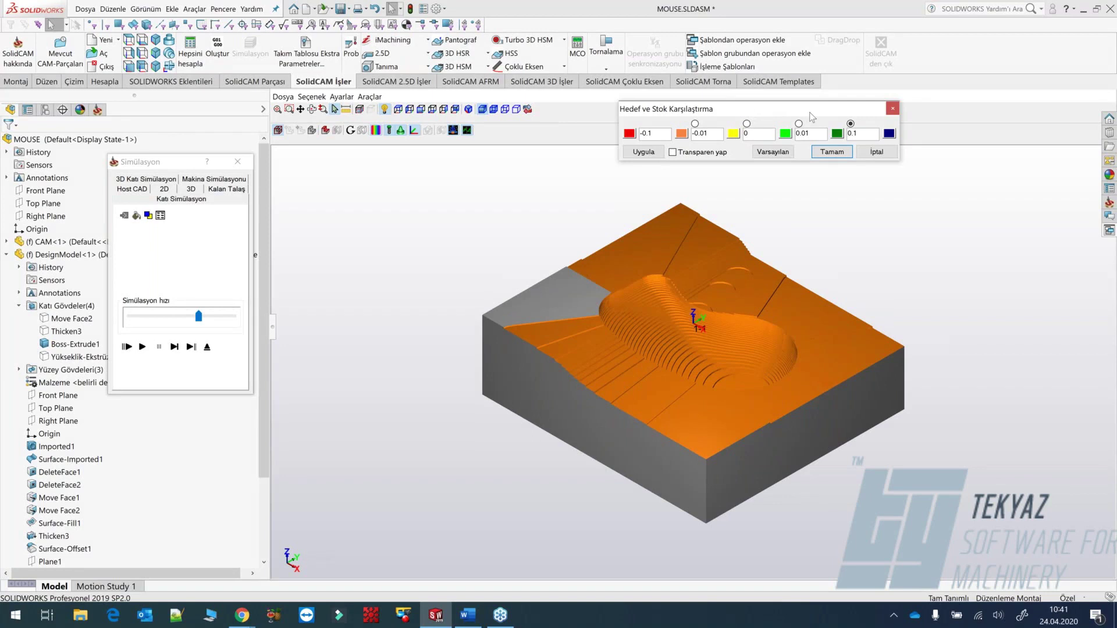
click(864, 133)
key(BackSpace)
text(5)
click(890, 135)
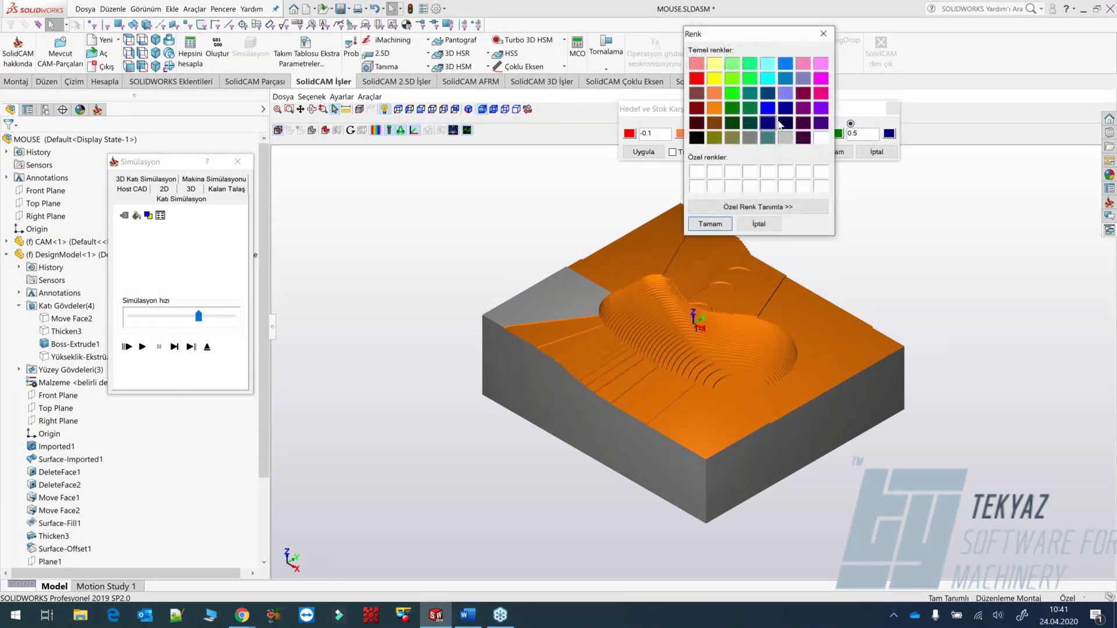
click(696, 80)
click(716, 223)
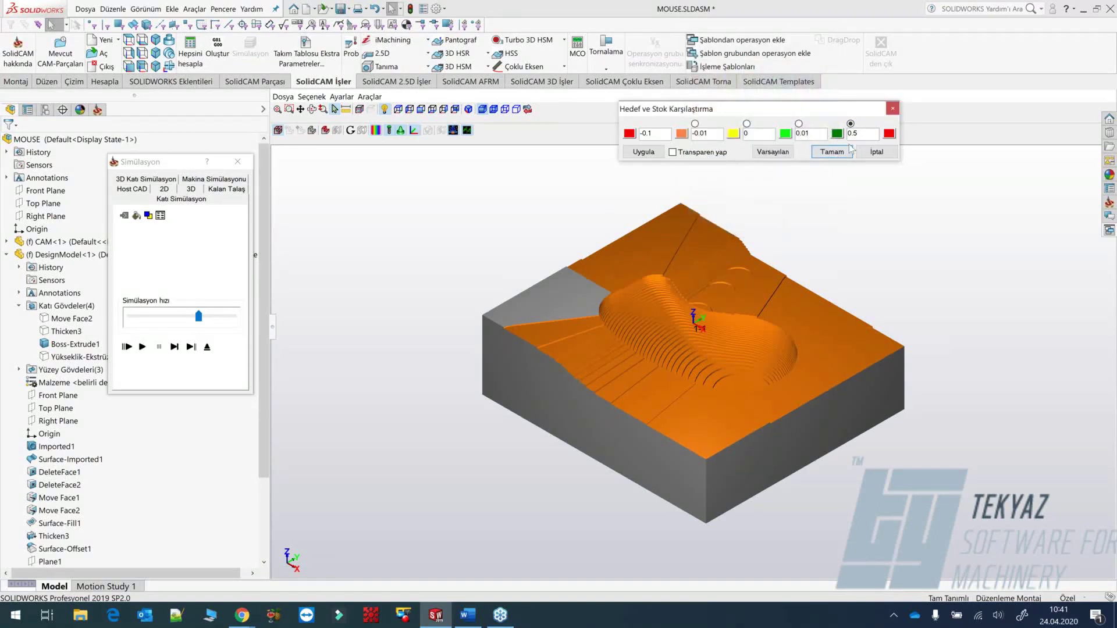
Set the comparison's next lower limit to 0.1 with cyan as the colour above it, and apply the comparison to the stock.
double_click(794, 134)
text(0.1)
click(837, 133)
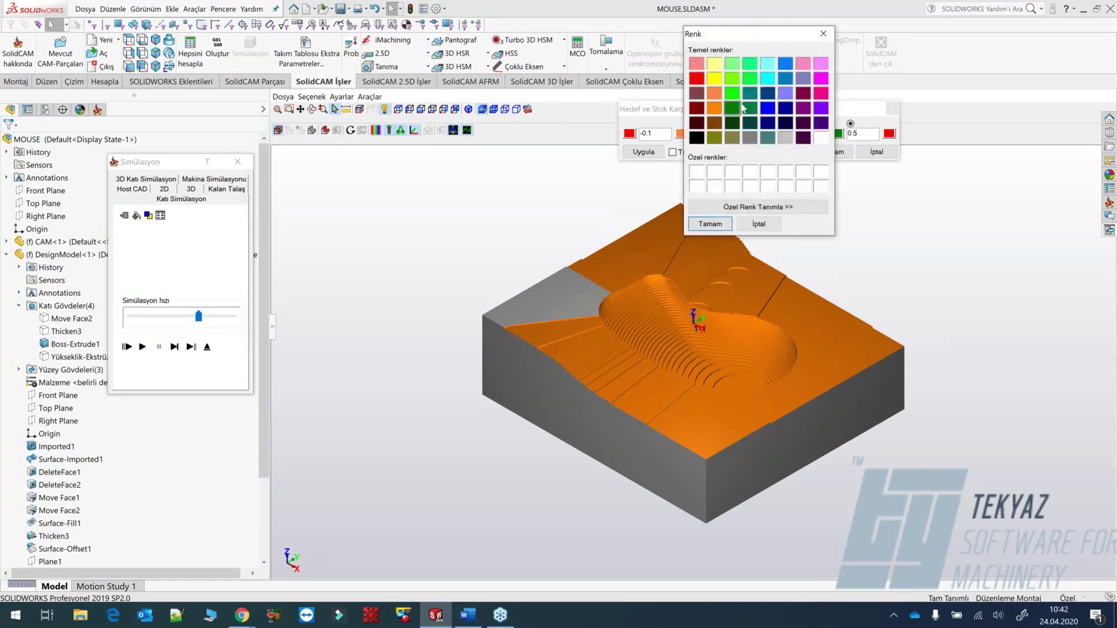
click(768, 78)
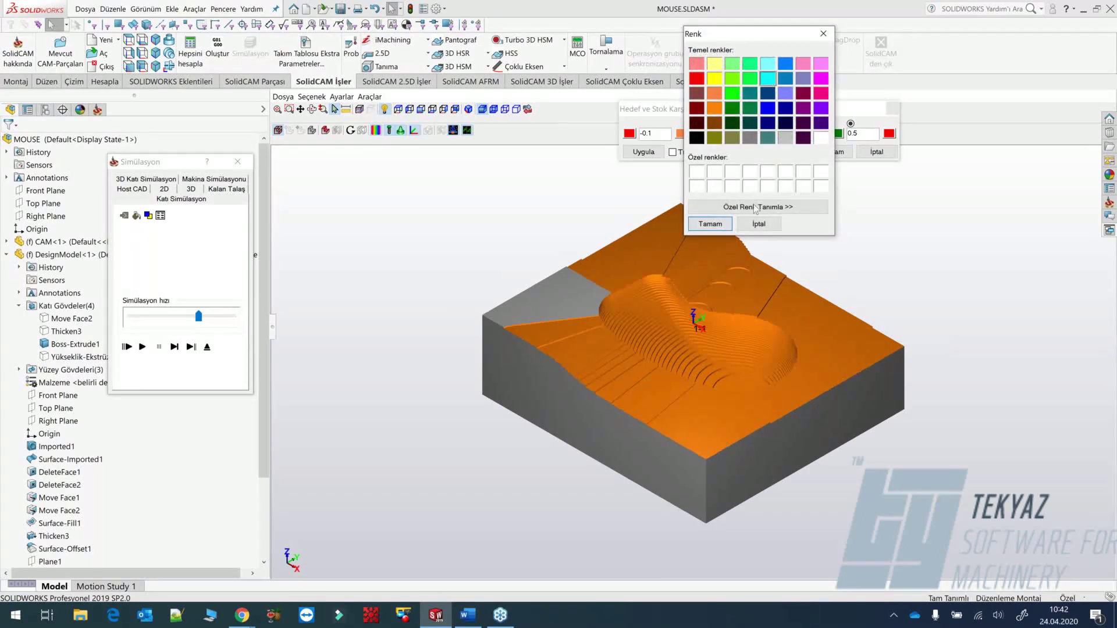
click(721, 225)
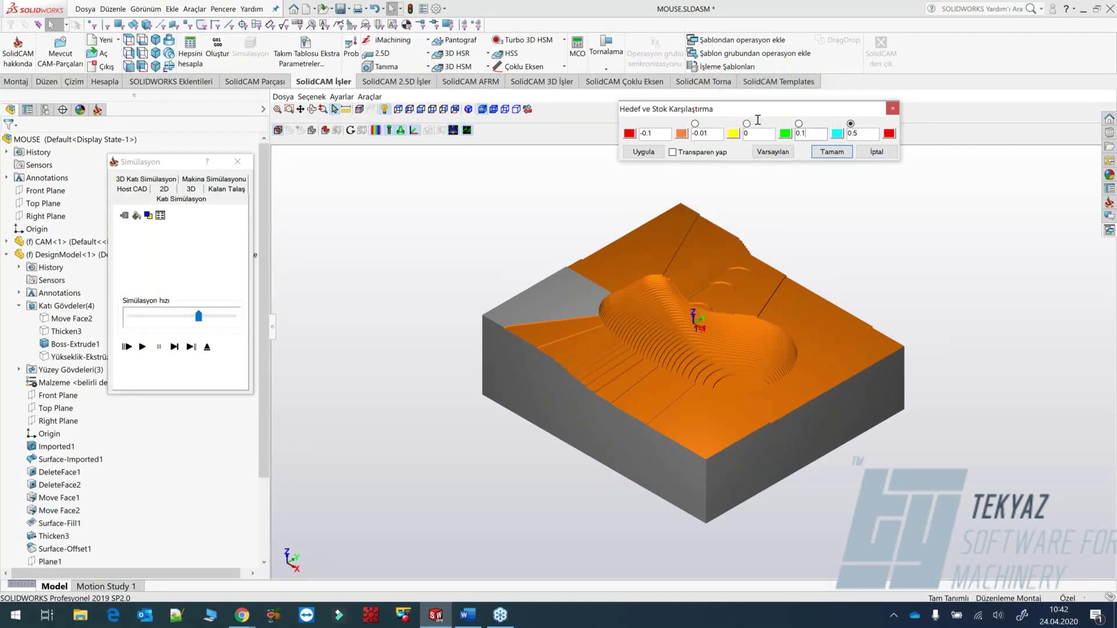
double_click(760, 133)
click(644, 152)
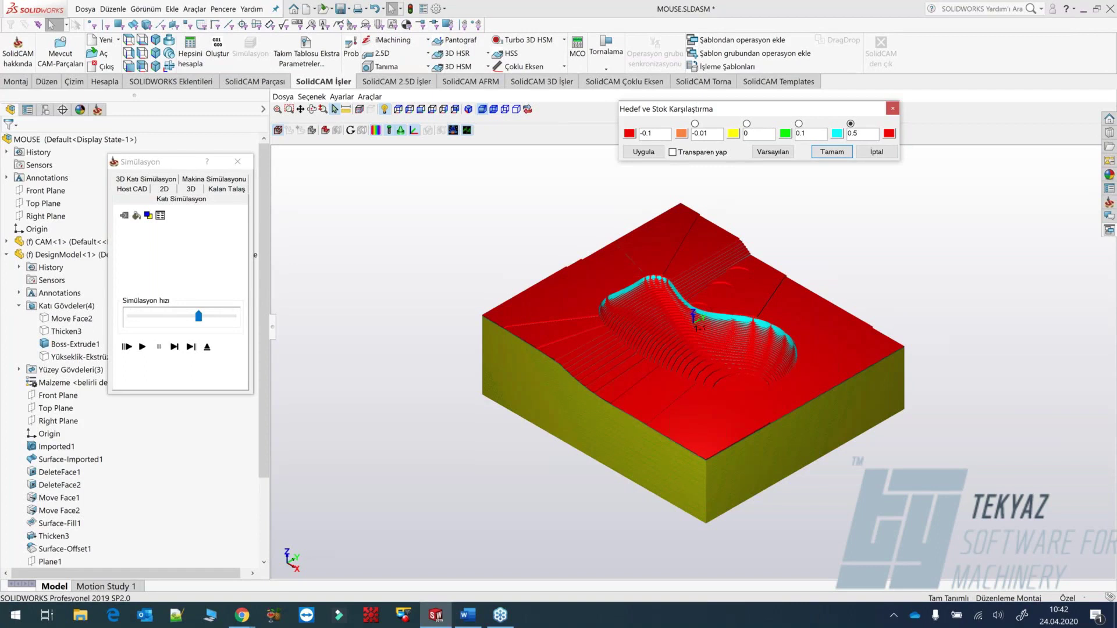
Reapply the stock comparison with the upper deviation limit set successively to 1, 2 and 3.
double_click(874, 135)
text(1)
click(650, 155)
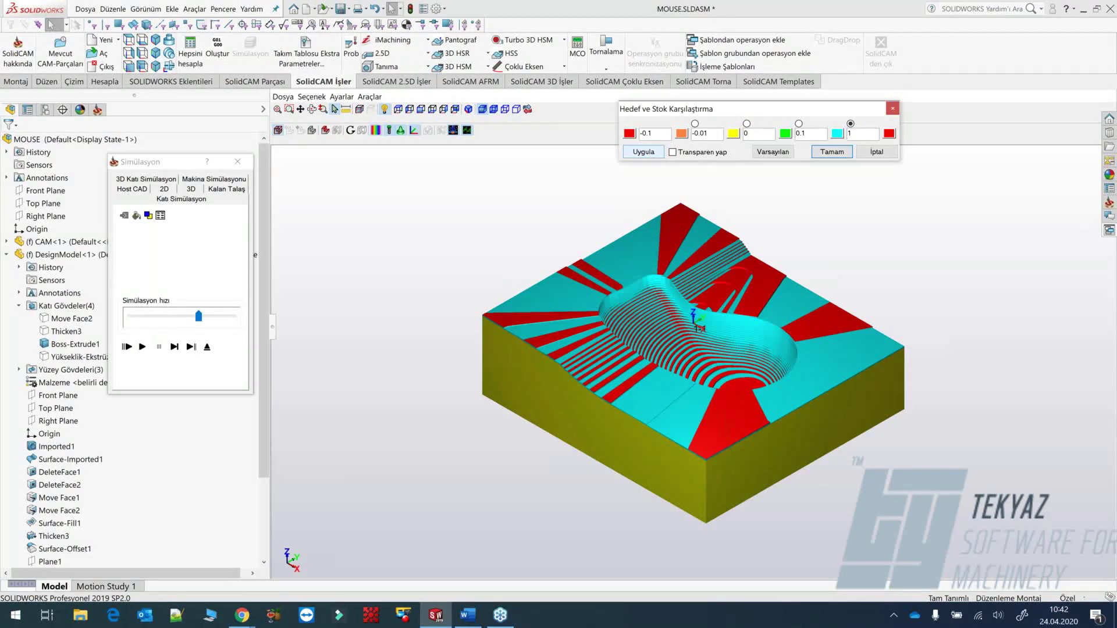
text(2)
click(640, 153)
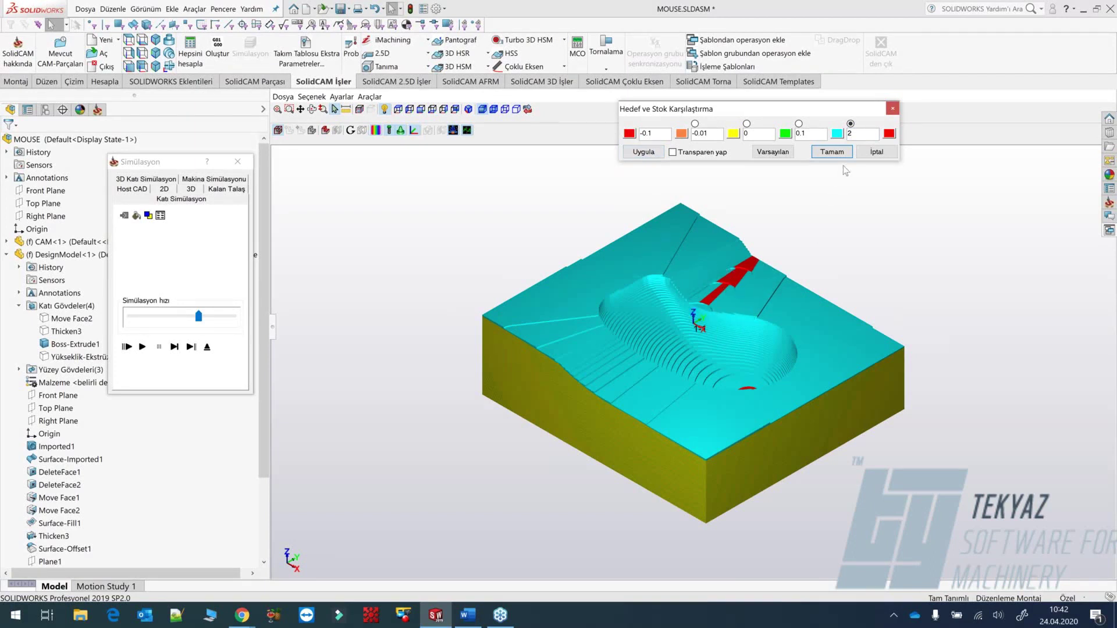
double_click(854, 134)
text(3)
click(651, 151)
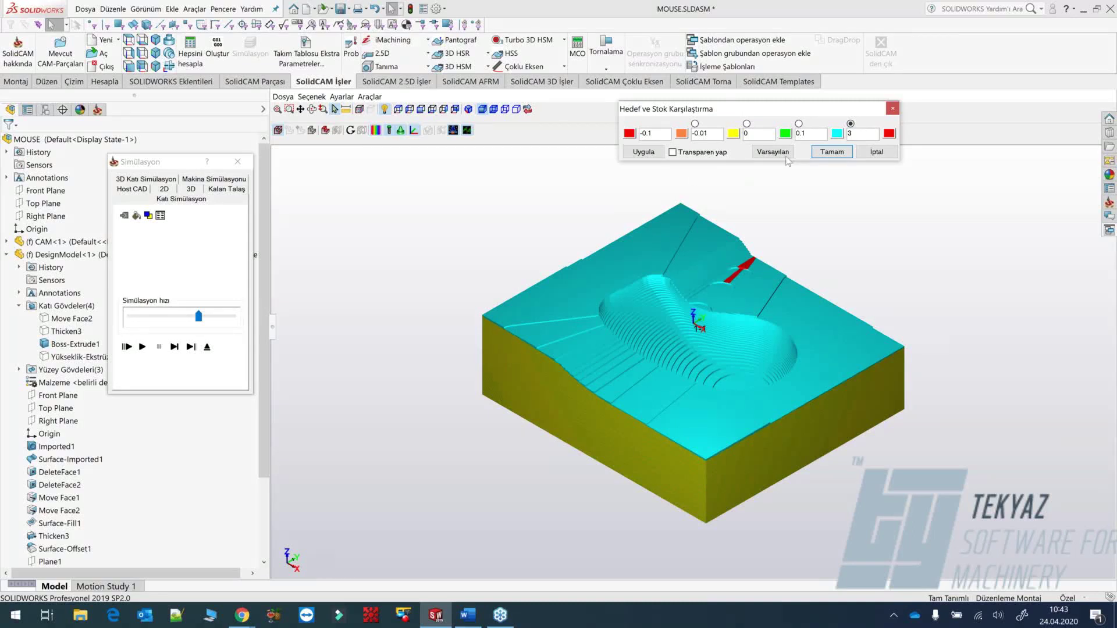
Cancel the stock comparison, and exit the simulation and the HM roughing operation.
click(877, 152)
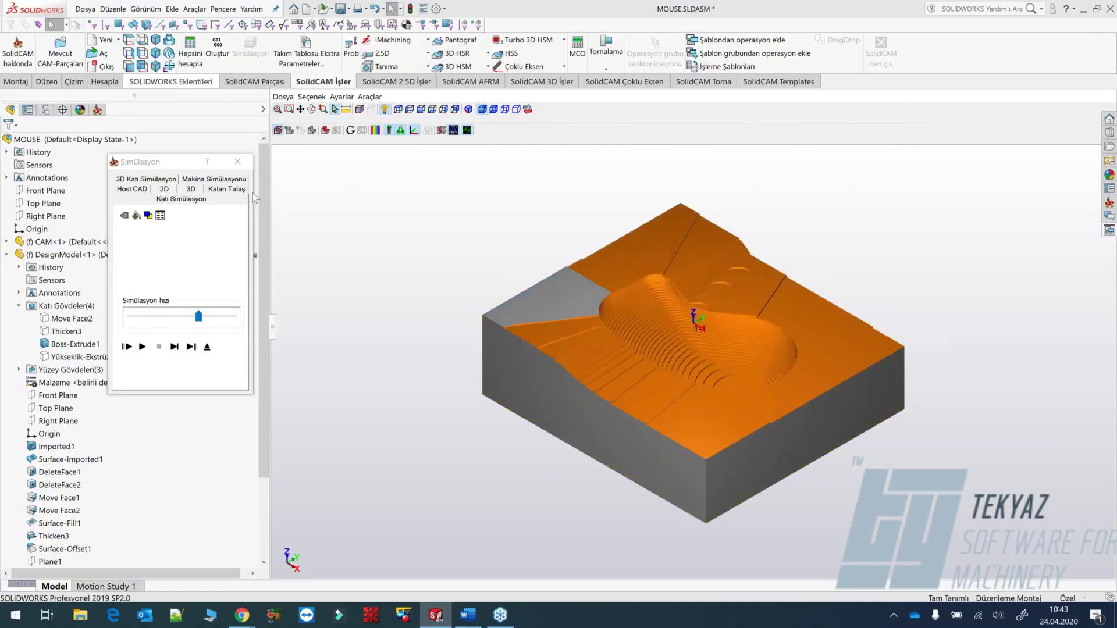
click(221, 193)
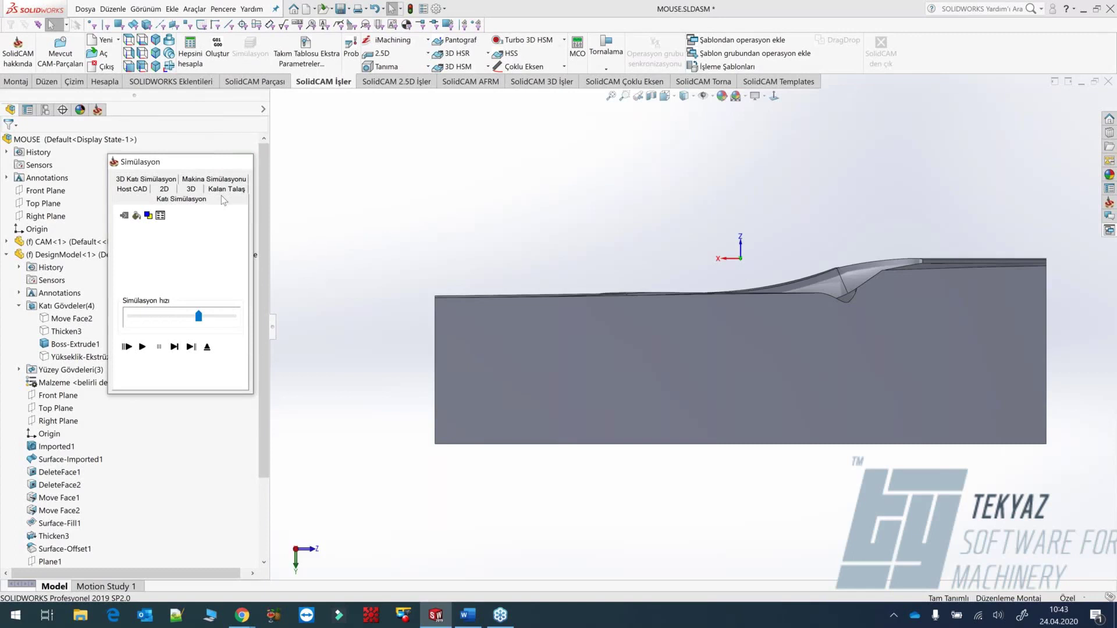
click(207, 346)
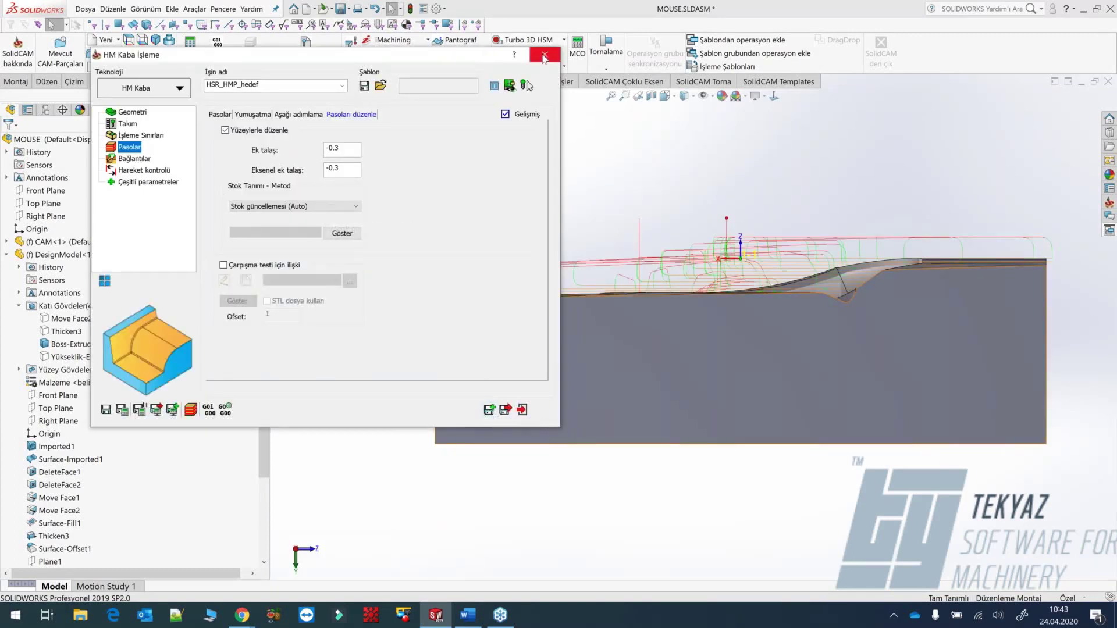
click(496, 82)
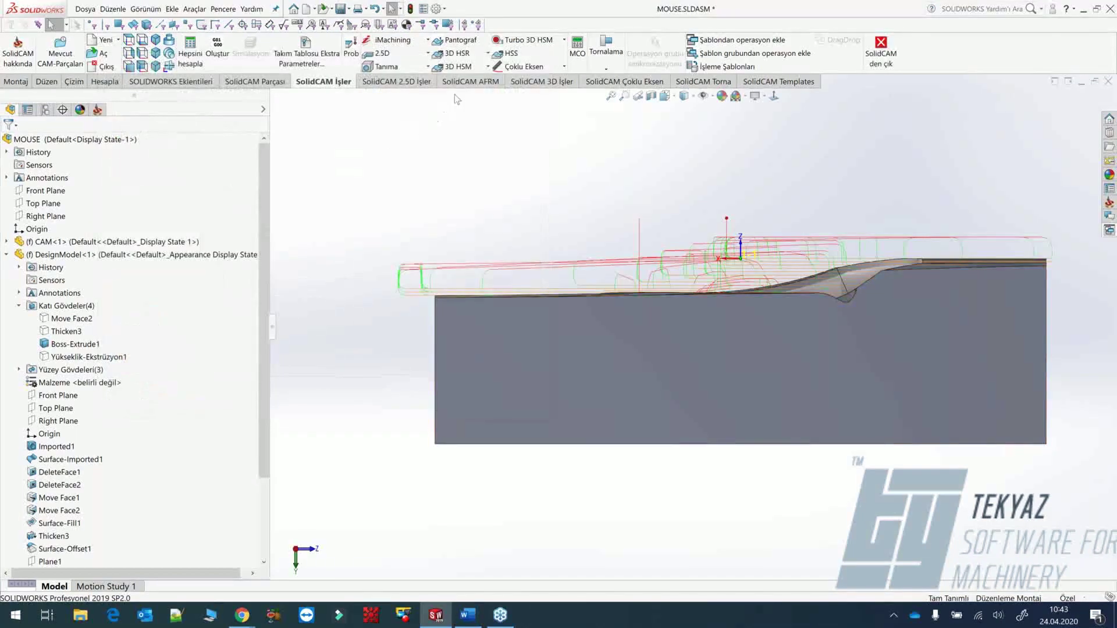
Create a 3D HSR Ara Kaba operation and assign tool 2, the 8 mm corner-radius end mill with 1 mm radius.
click(483, 55)
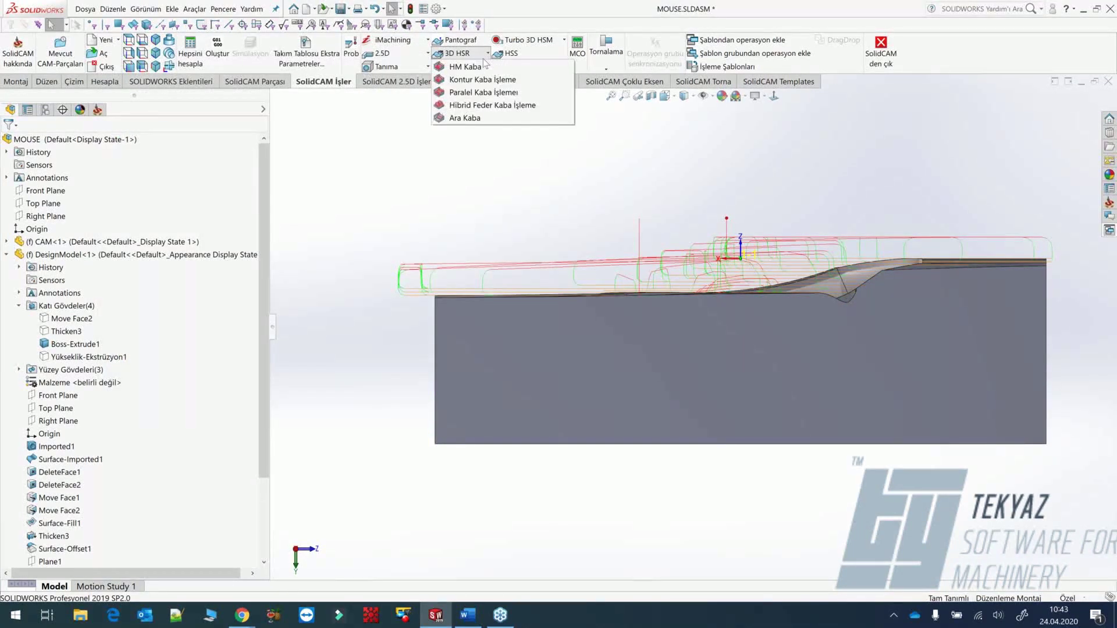
click(477, 118)
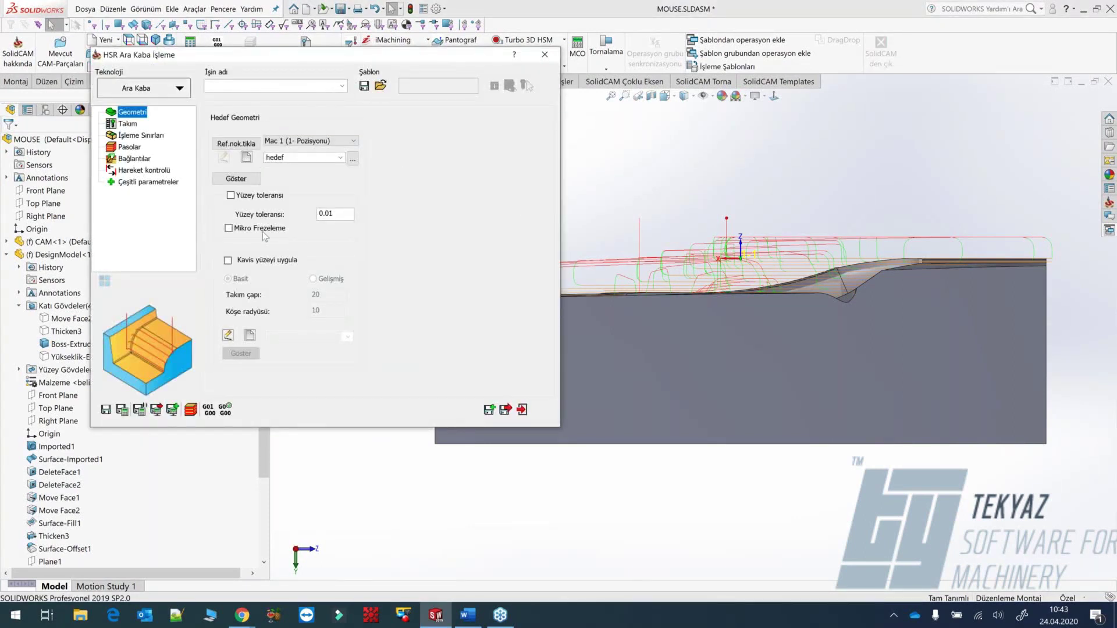
click(125, 124)
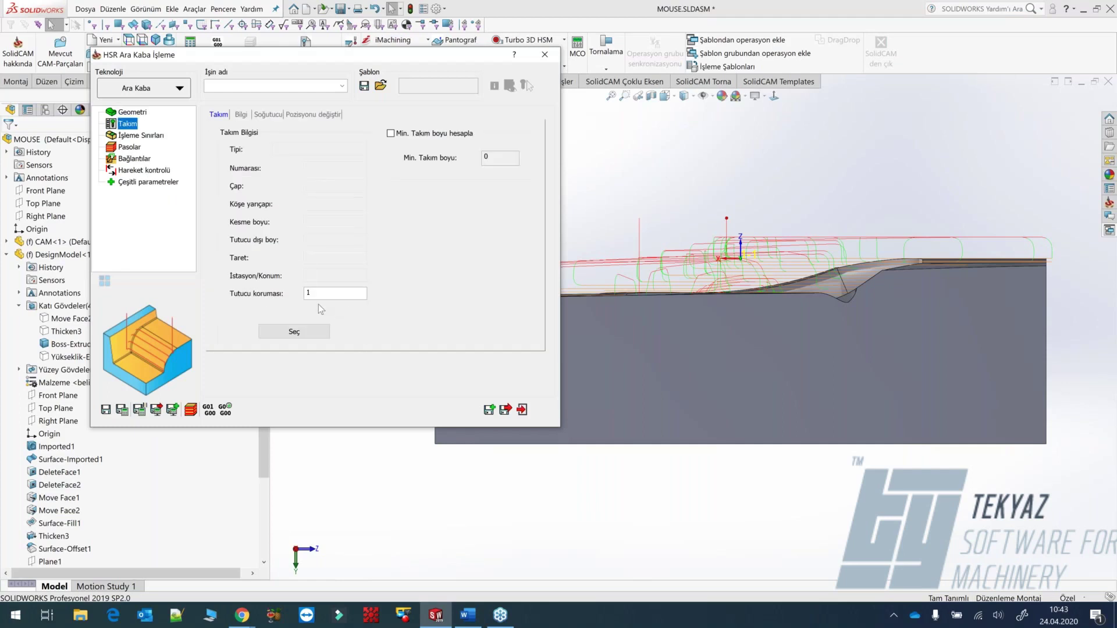
click(310, 334)
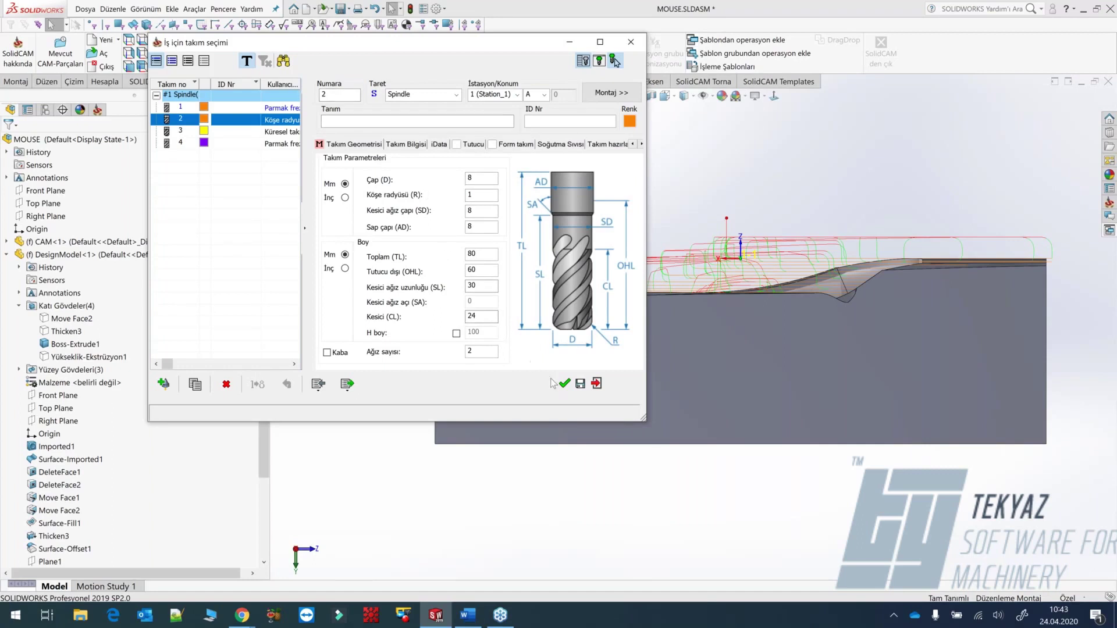
key(Return)
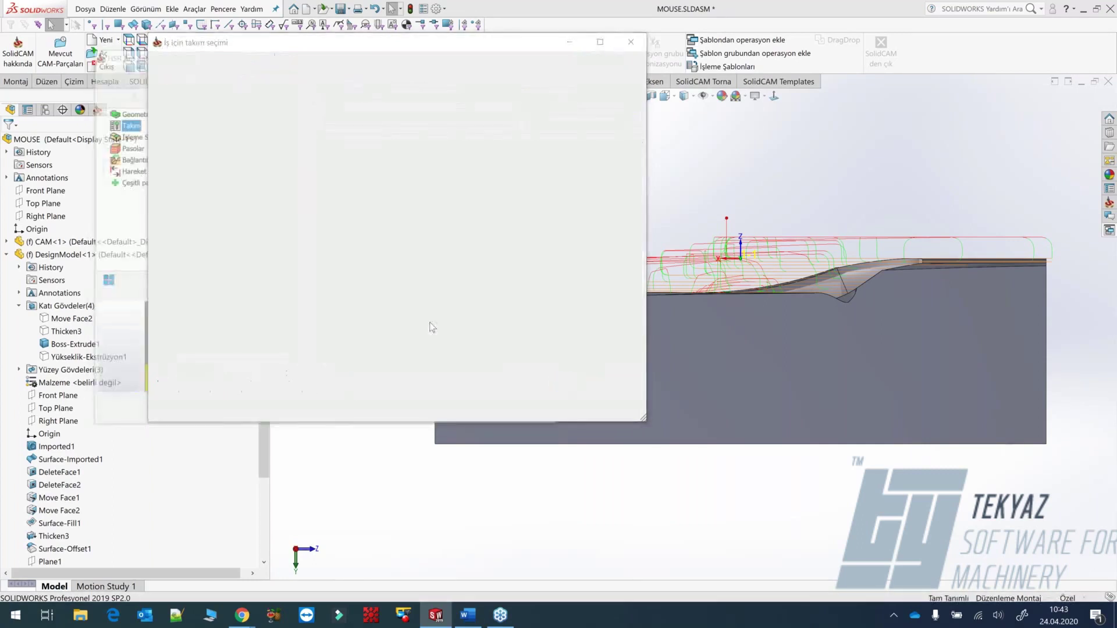
Set the step down (Aşağı adımlama) of the rest roughing passes to 0.5 and enable Köşeleri düzelt.
click(143, 135)
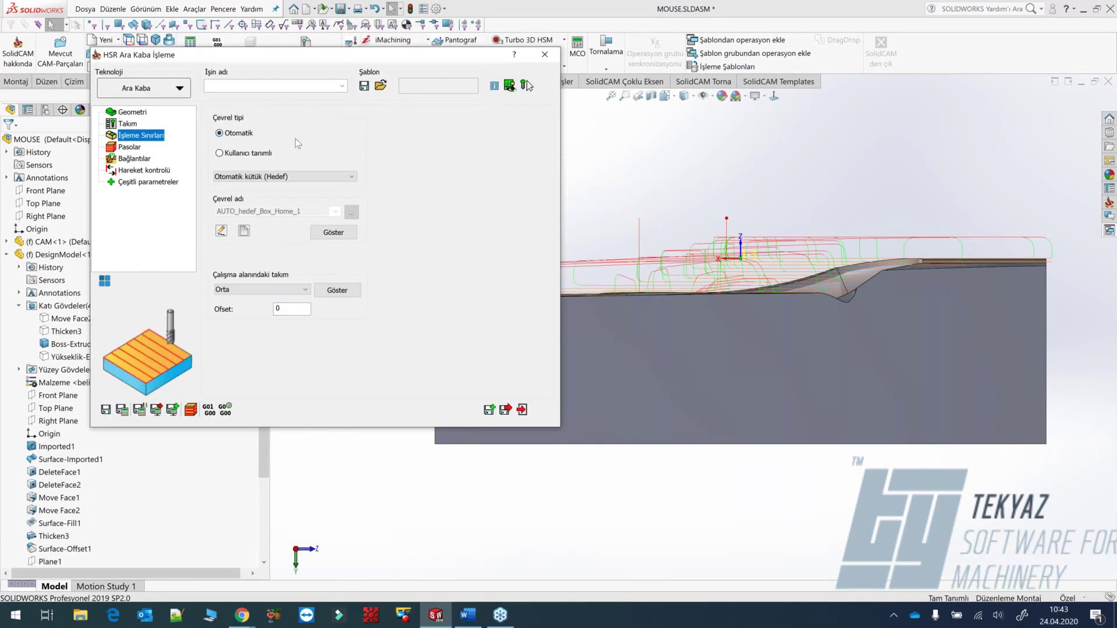
click(130, 147)
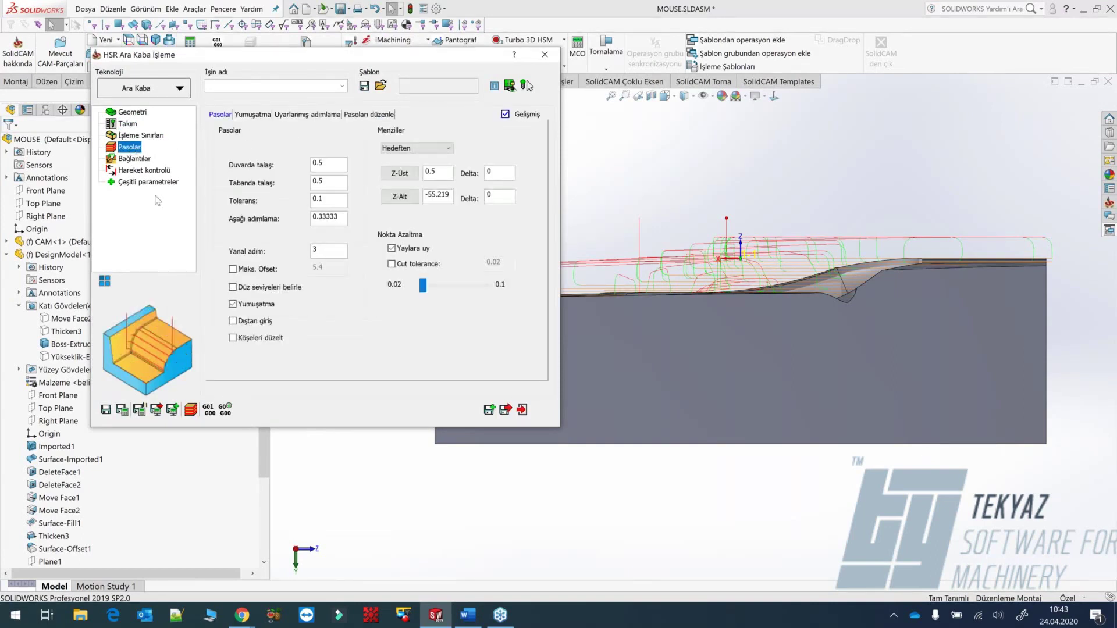
click(330, 166)
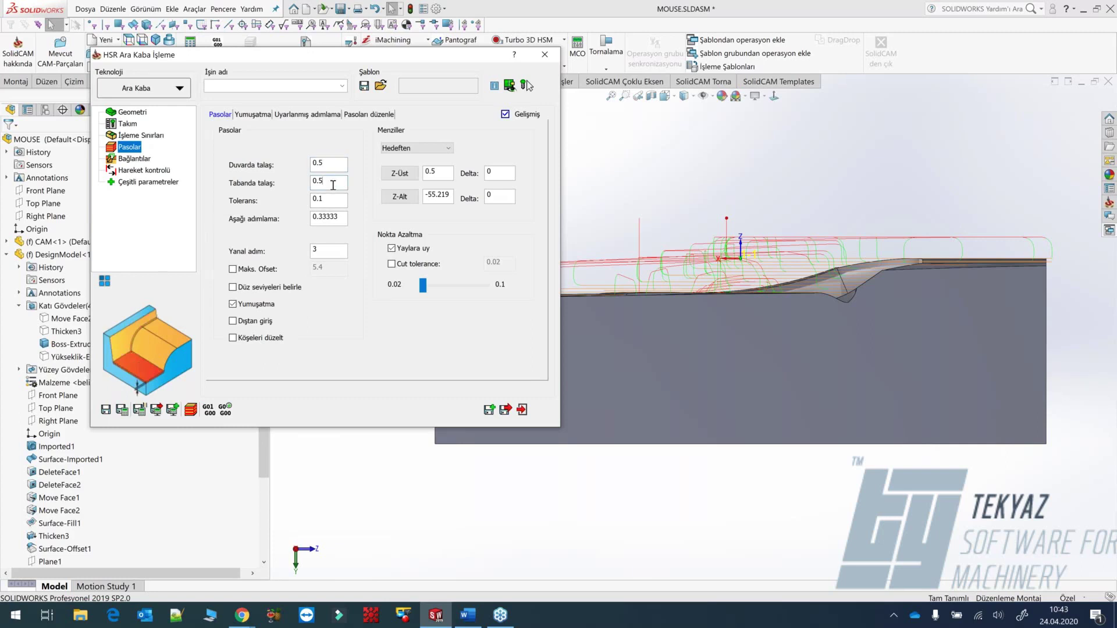
click(333, 184)
double_click(344, 219)
text(0.5)
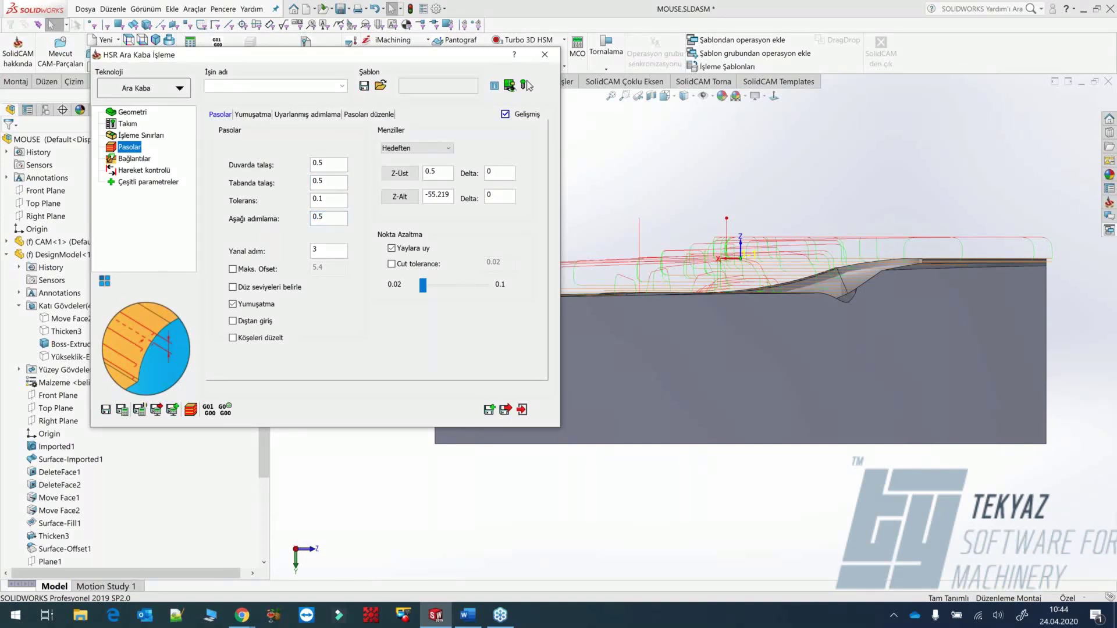
click(245, 336)
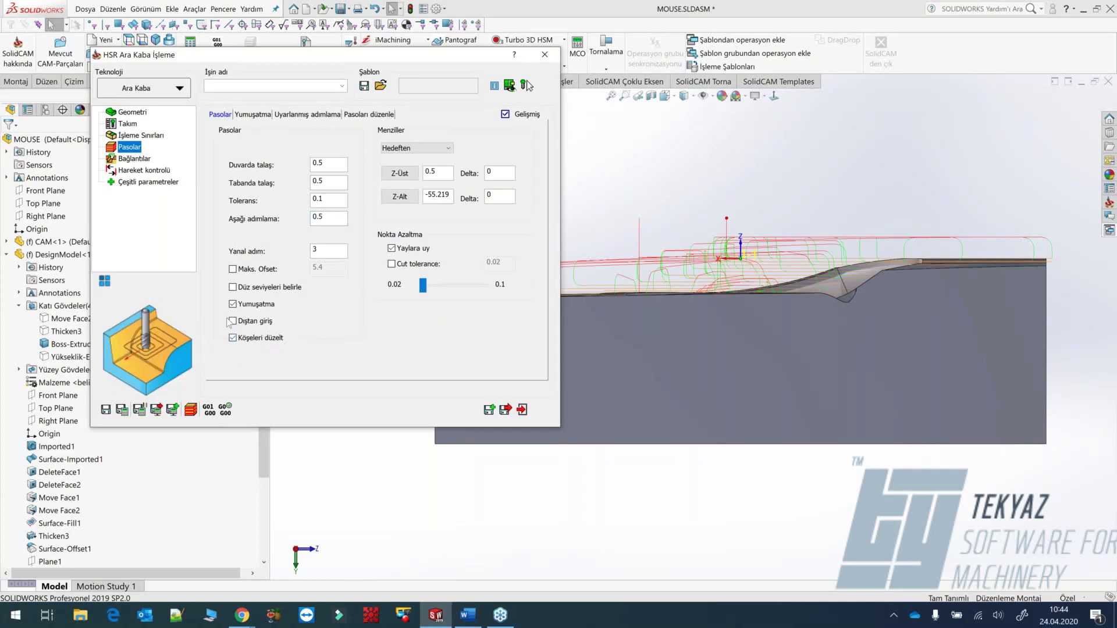
Set the link direction to Çift yönlü kesim, and save and calculate the rest roughing operation with the part in isometric view.
click(130, 161)
click(233, 178)
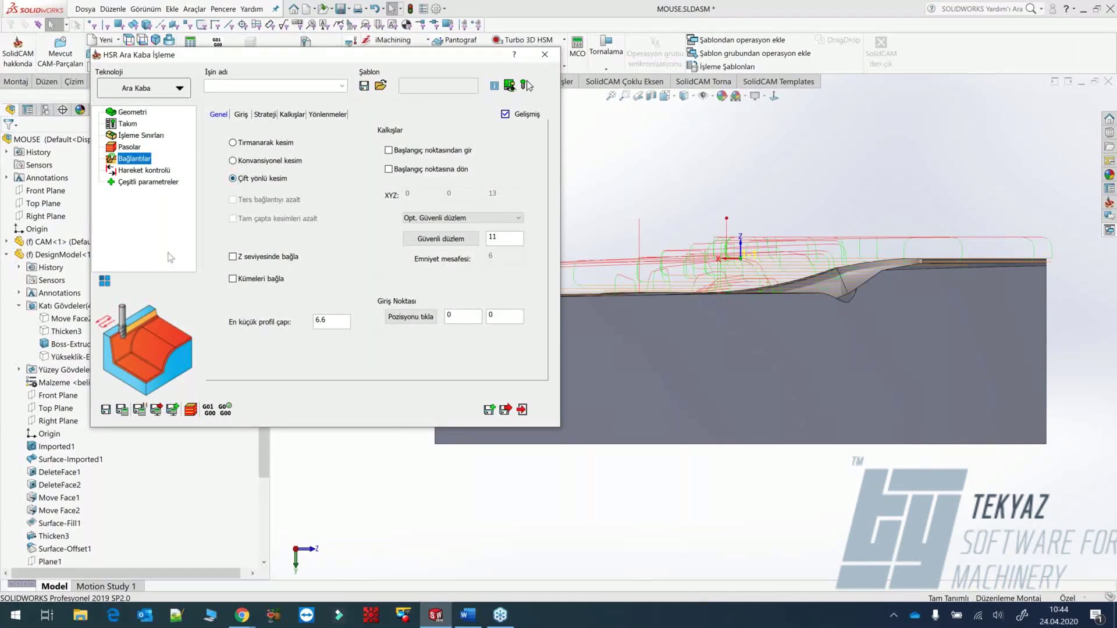
drag(221, 60, 217, 110)
click(163, 72)
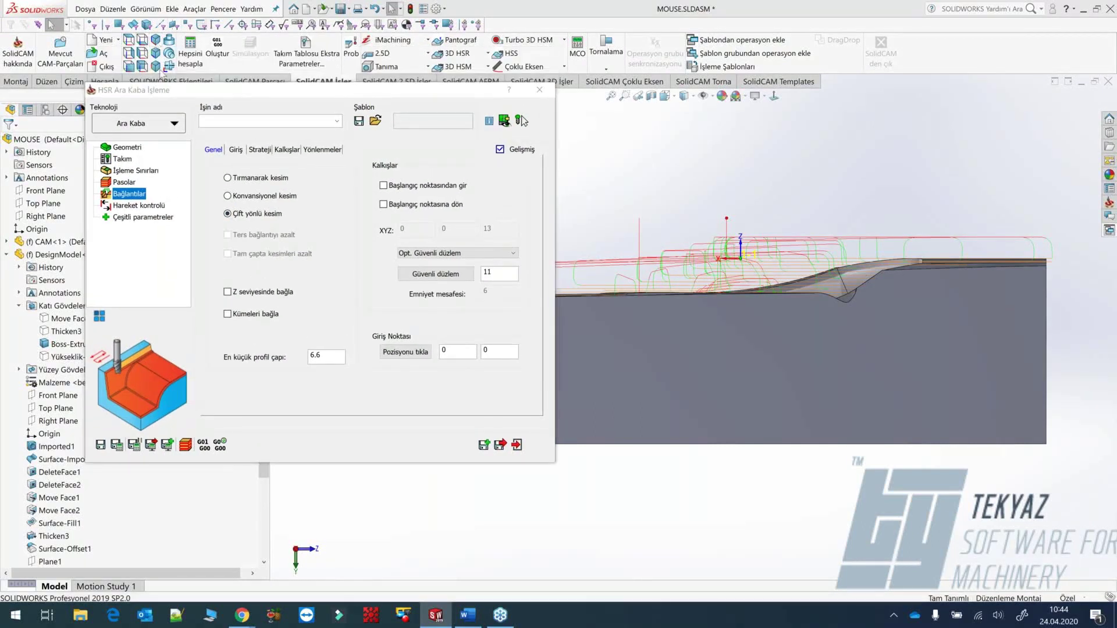
click(163, 69)
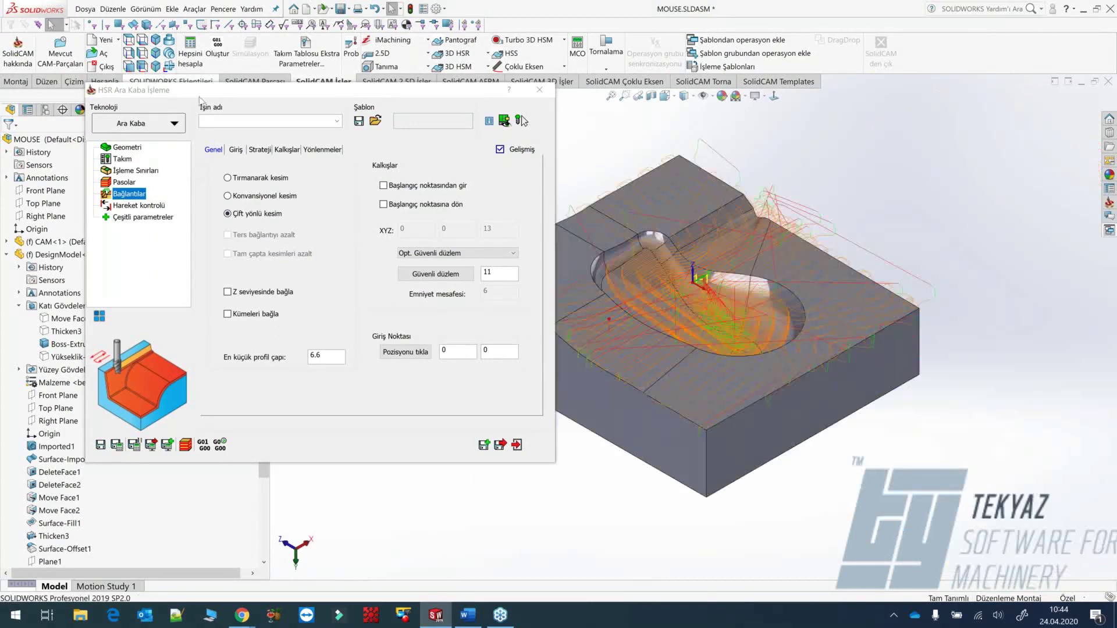
click(103, 114)
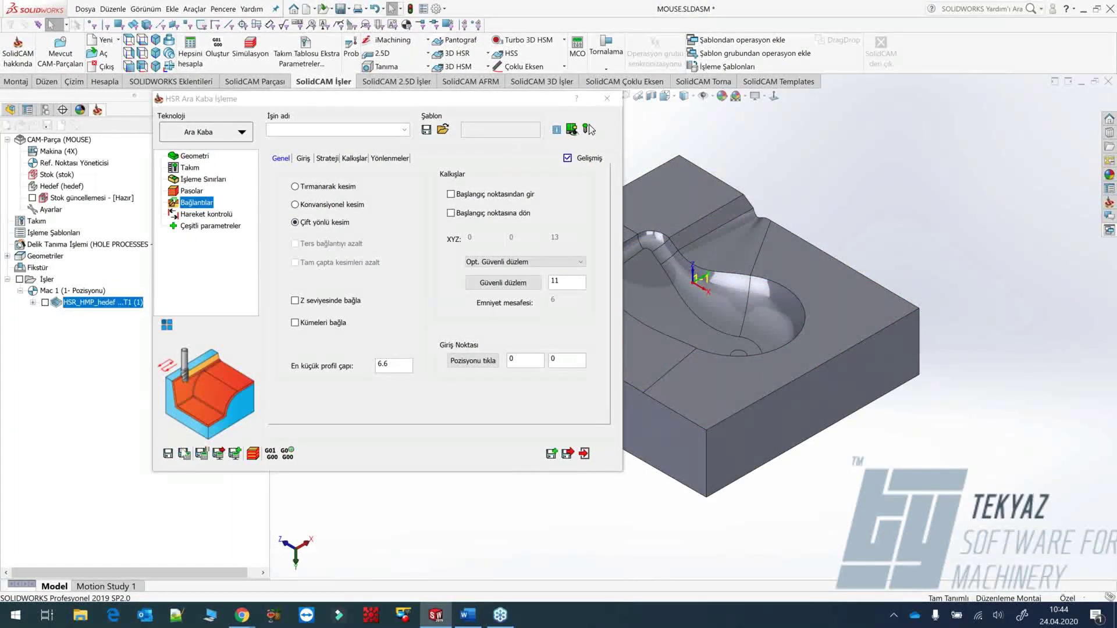
click(184, 454)
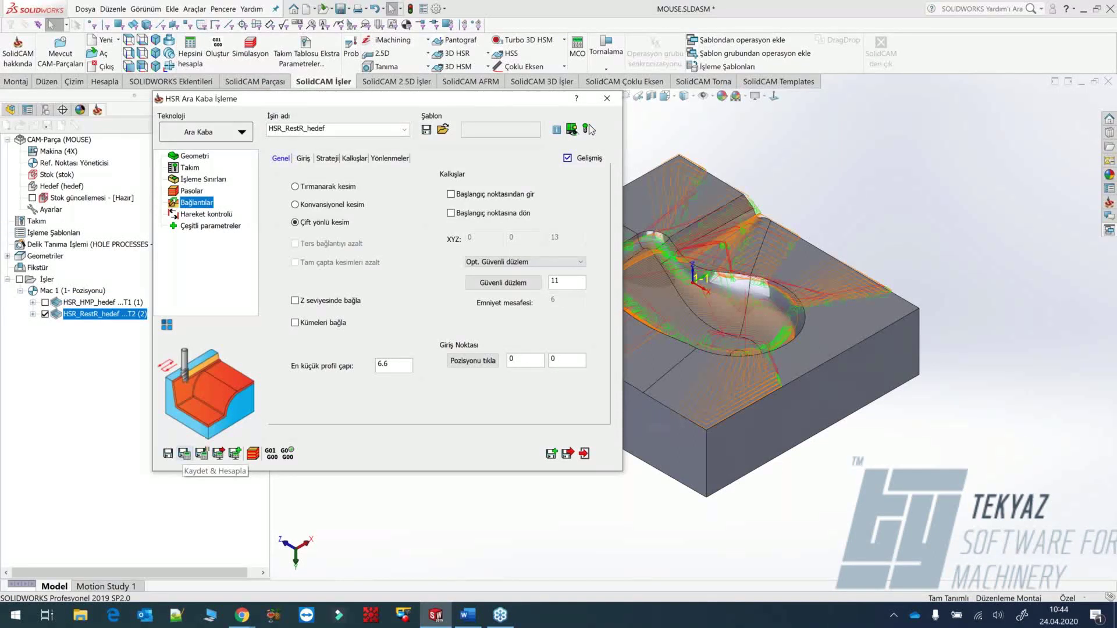
Review the retract (Kalkışlar) and entry (Giriş) link settings, and examine the helical entry move of the toolpath up close.
click(354, 160)
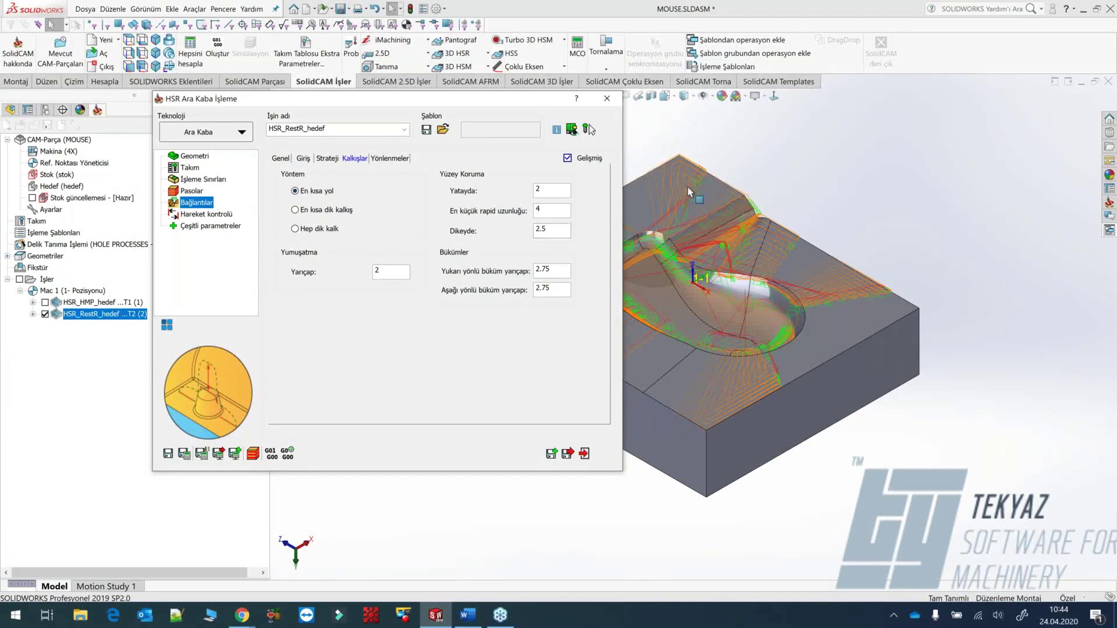
drag(528, 105, 455, 97)
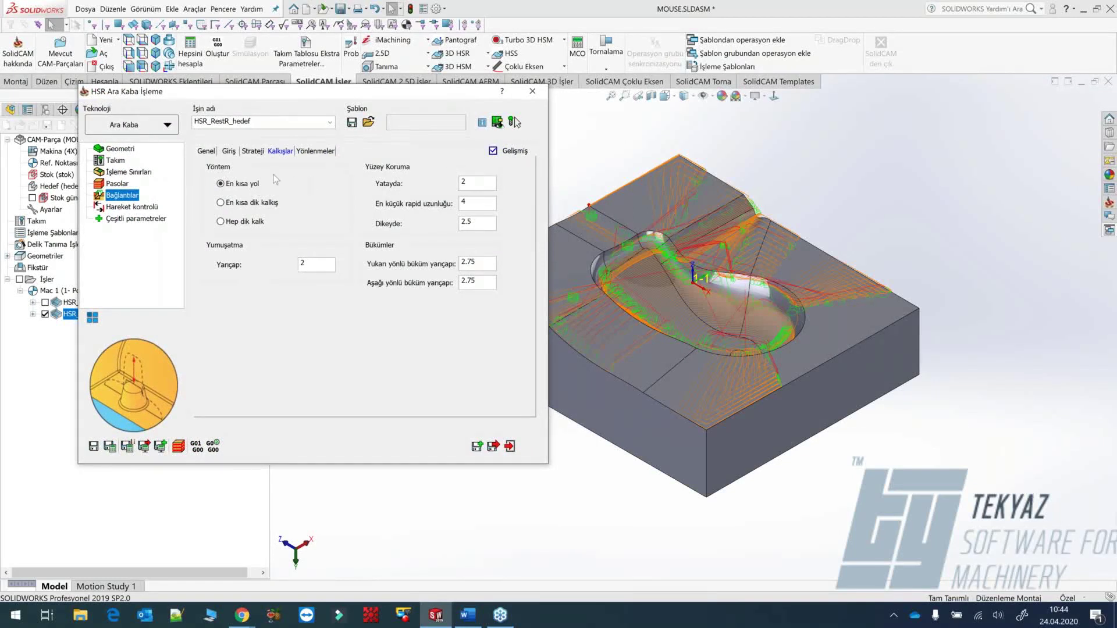
click(230, 152)
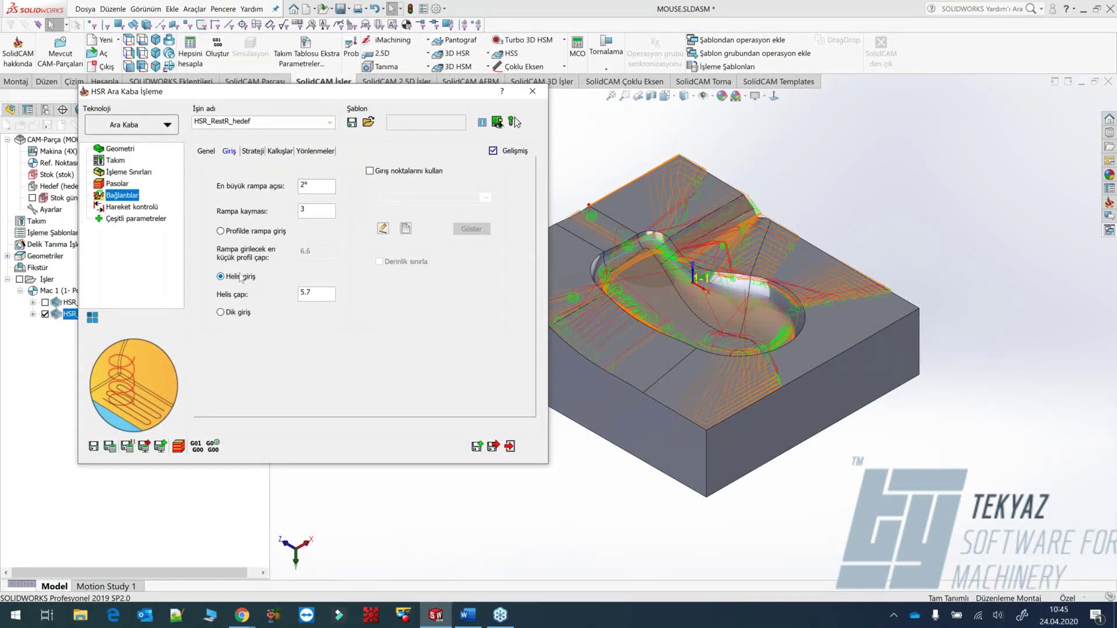
drag(308, 185, 278, 182)
scroll(592, 215, down, 5)
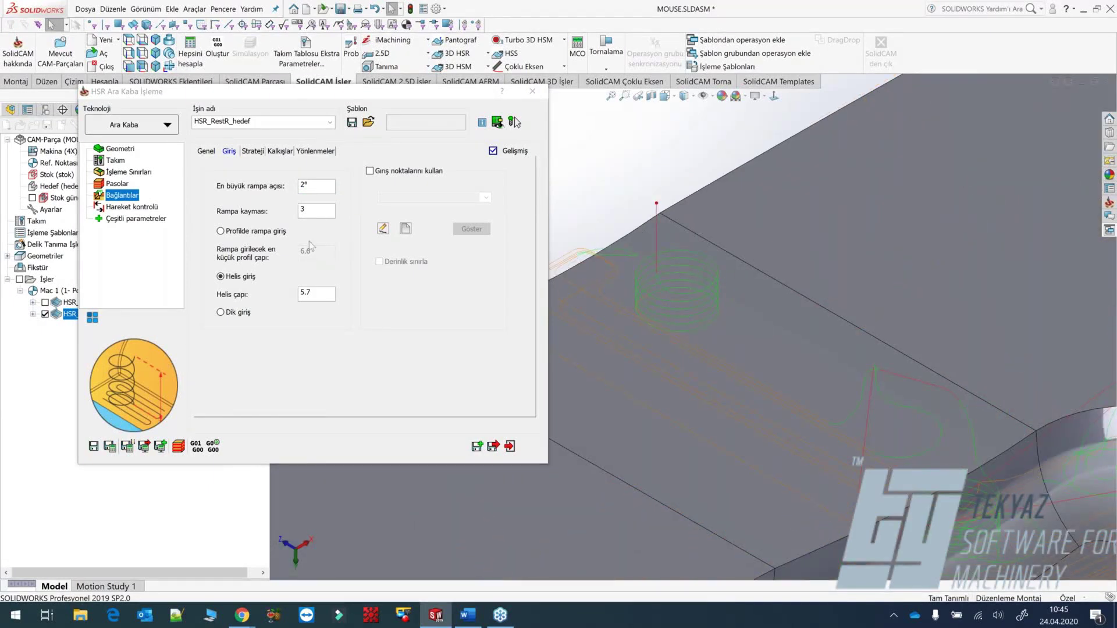
Review the rest roughing operation's feed settings, including the Aşağı feed, and its maximum ramp angle, and close the operation.
click(115, 161)
click(229, 152)
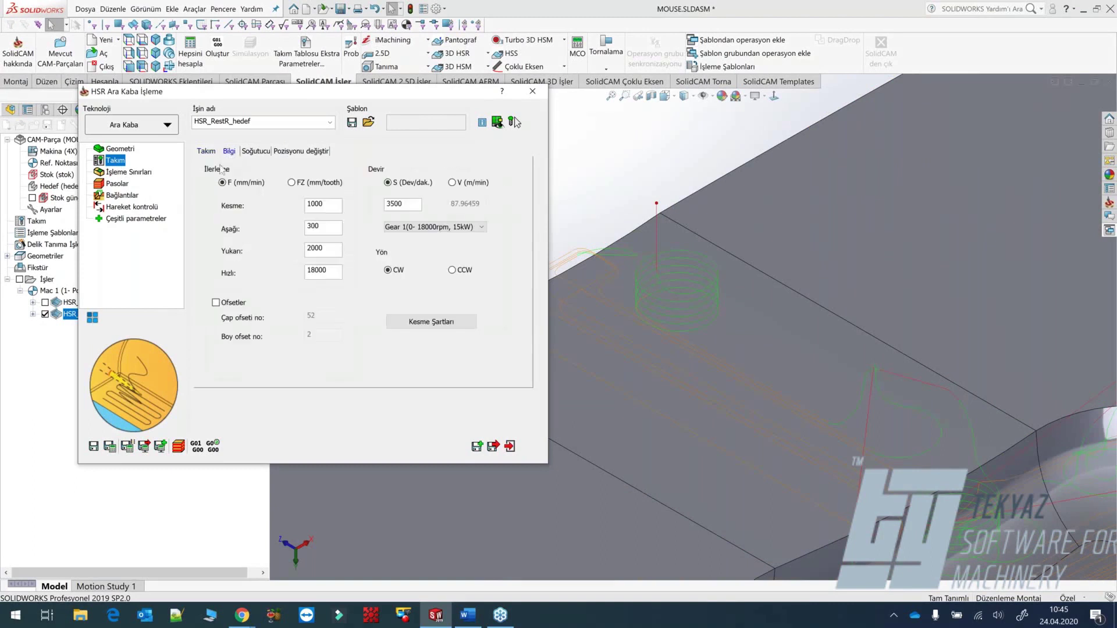
double_click(320, 229)
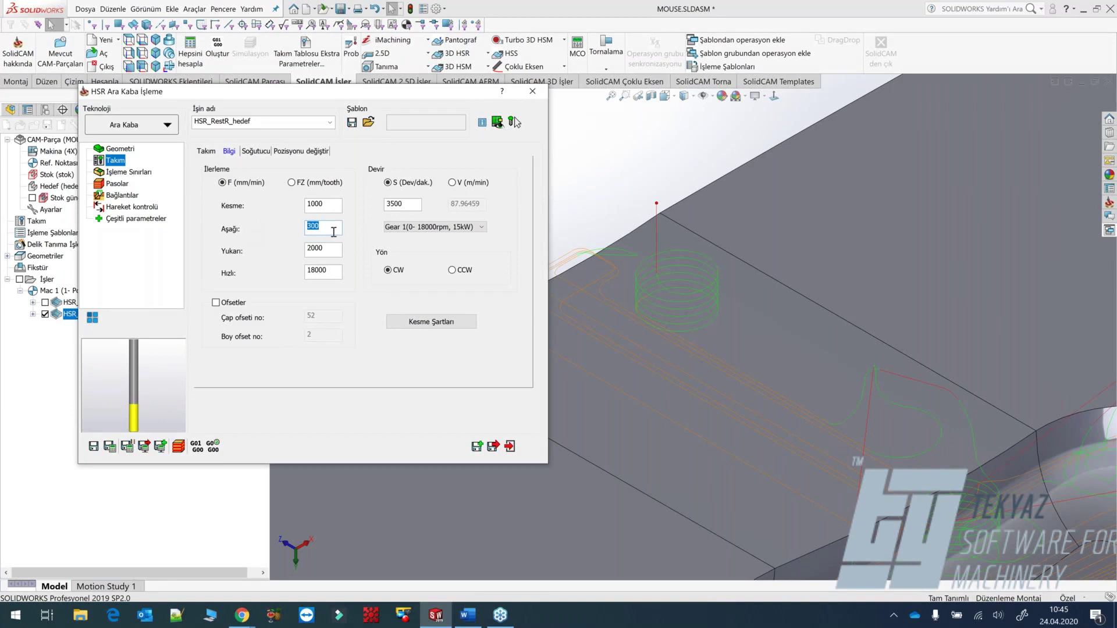
click(120, 195)
double_click(304, 185)
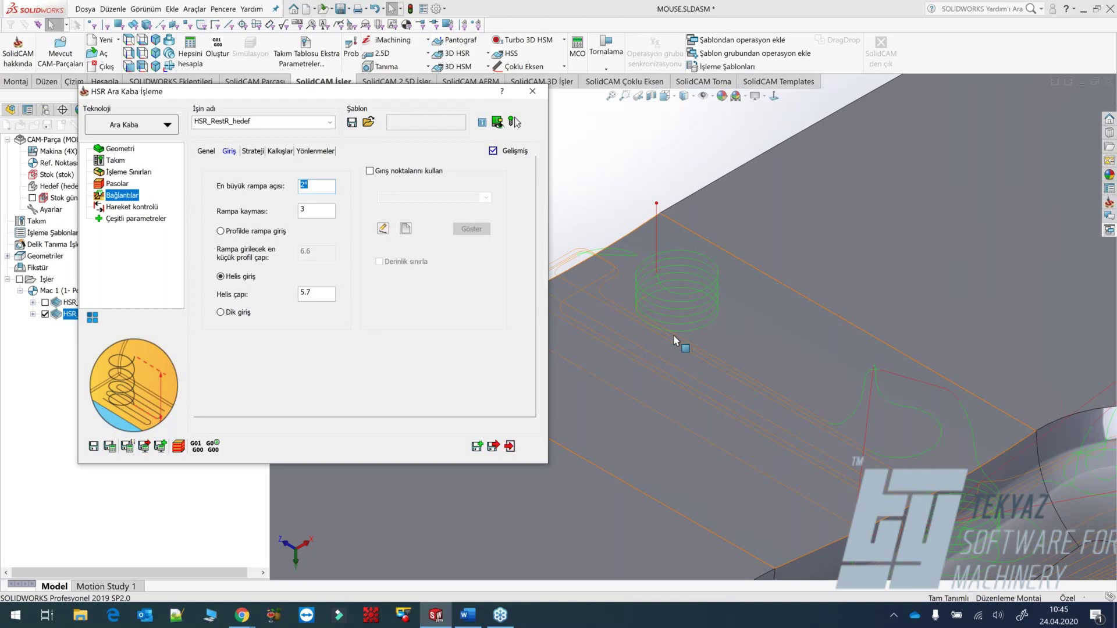
click(534, 92)
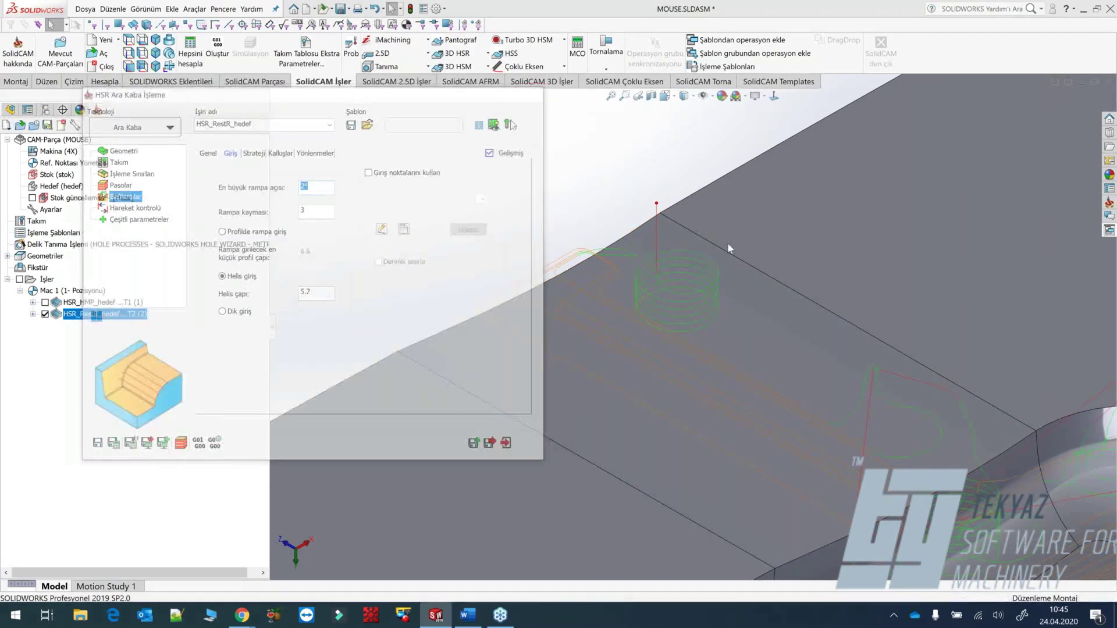
Run the solid simulation (Katı Simülasyon) of the HSR rest roughing operation on the mould.
scroll(728, 325, up, 8)
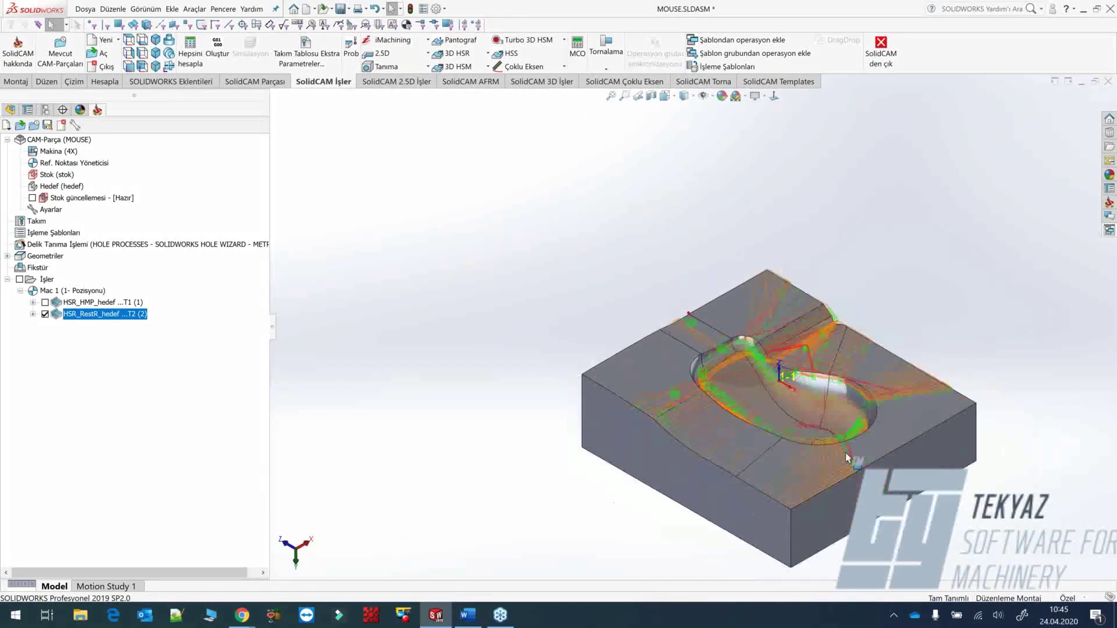
scroll(846, 452, down, 2)
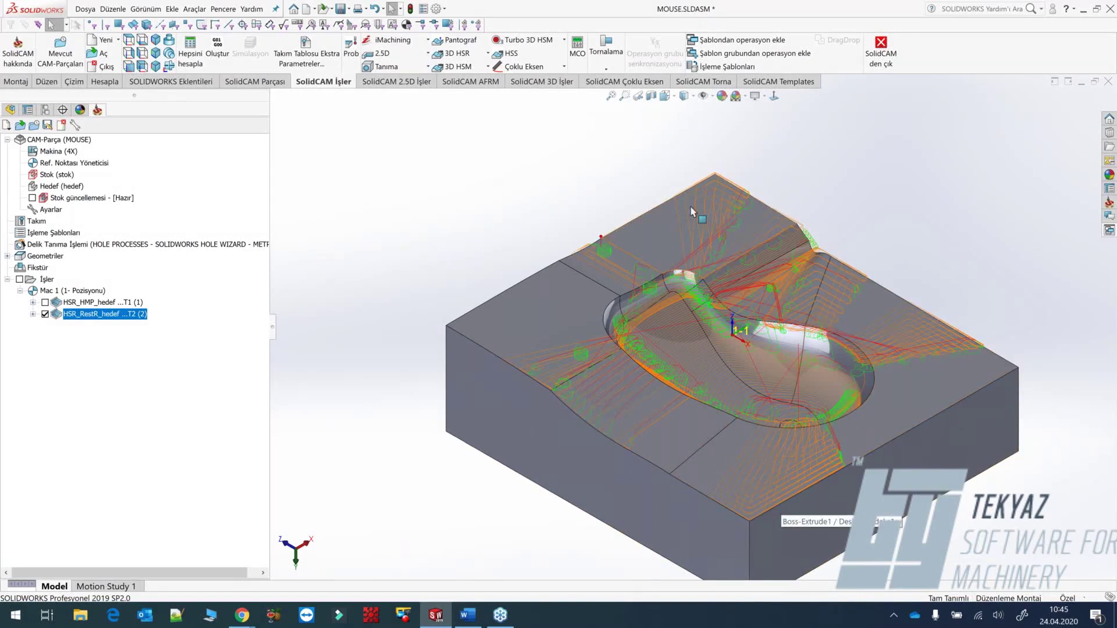
right_click(82, 317)
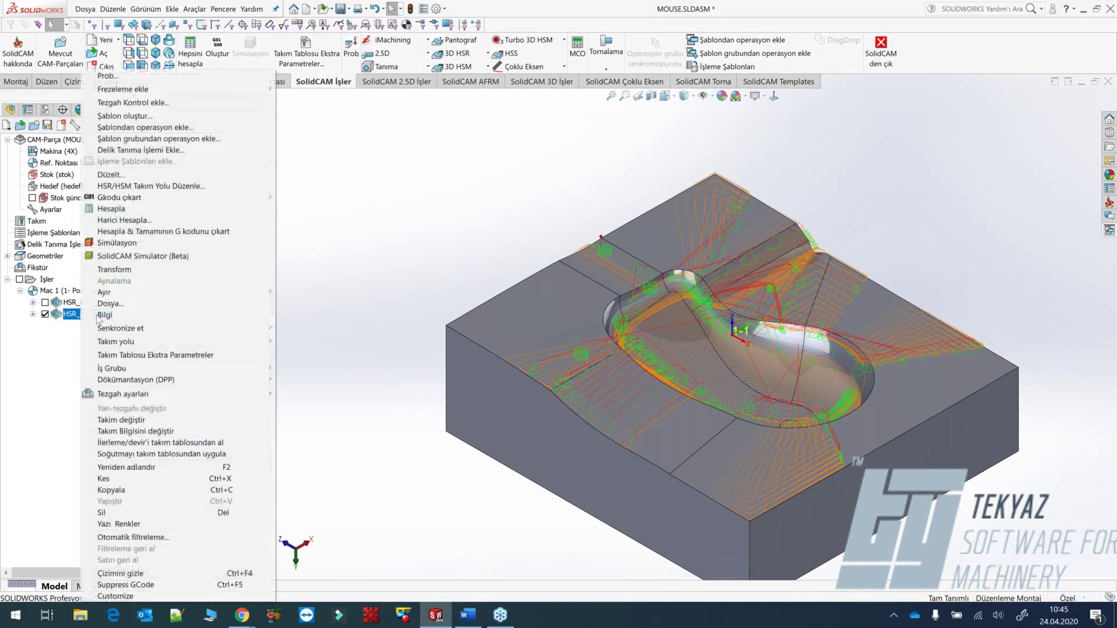
click(133, 243)
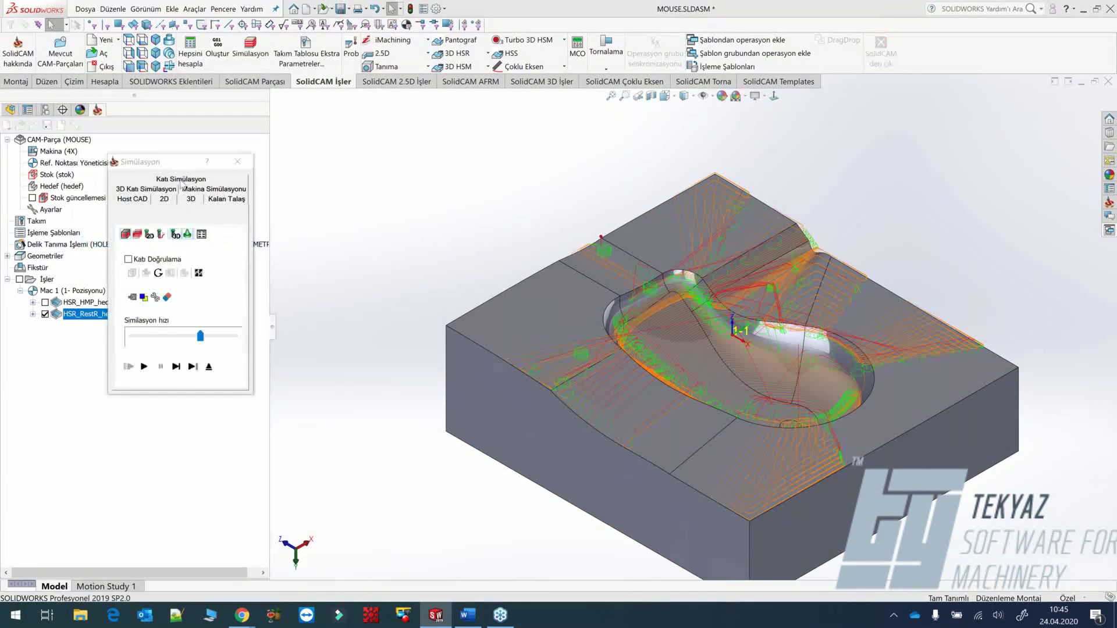
click(184, 188)
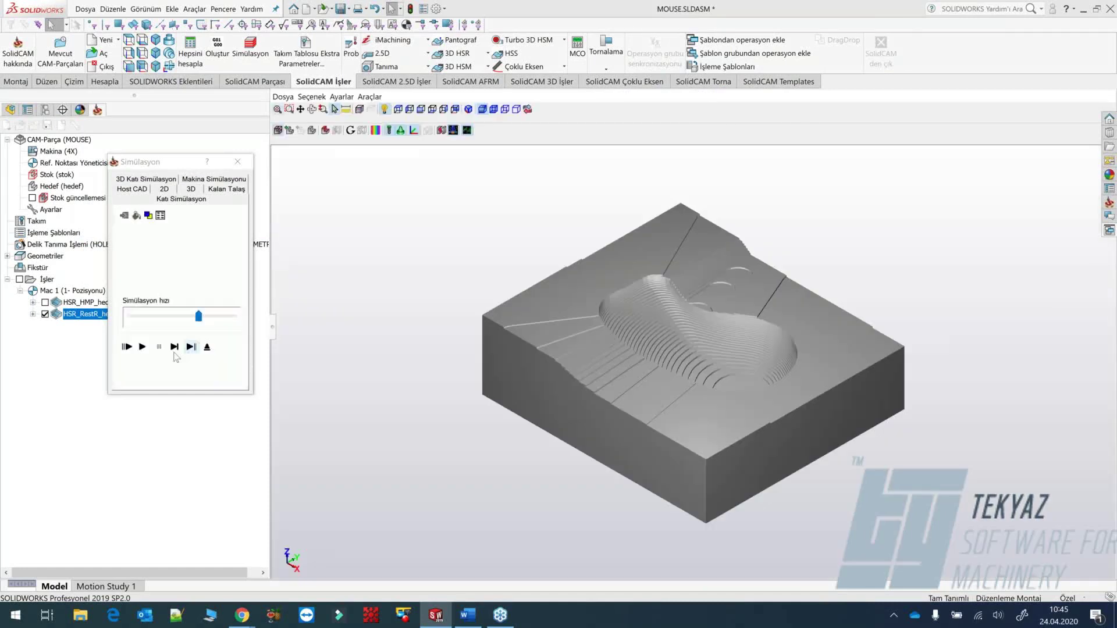
click(142, 346)
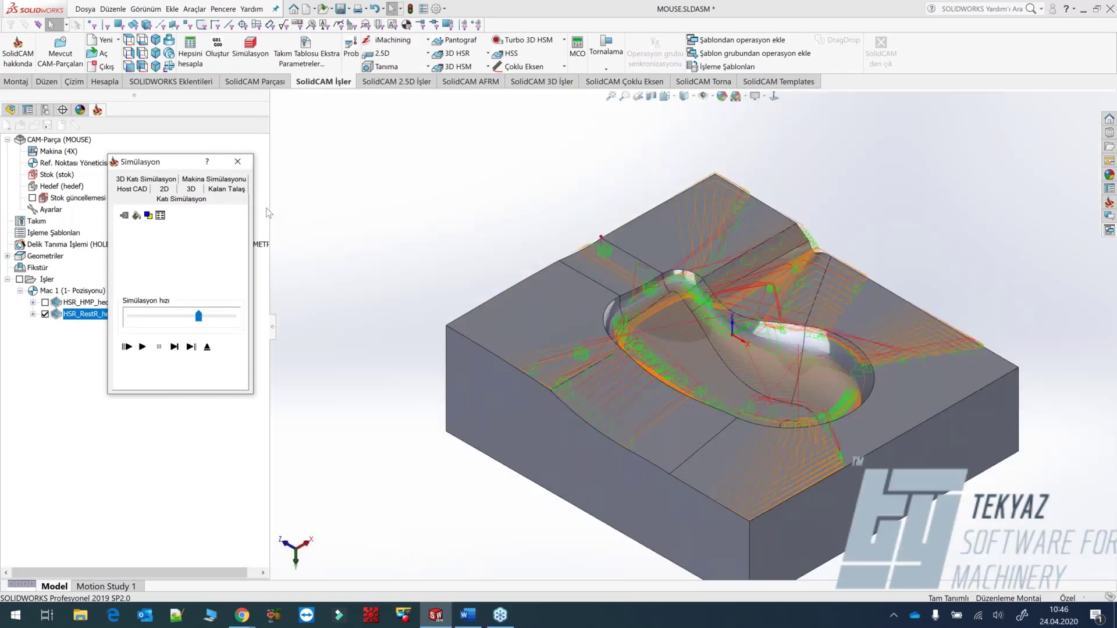
Hide the rest roughing toolpath, fit the part in view, and create a 3D HSM 3D Sabit Adımlı İşleme operation.
click(45, 314)
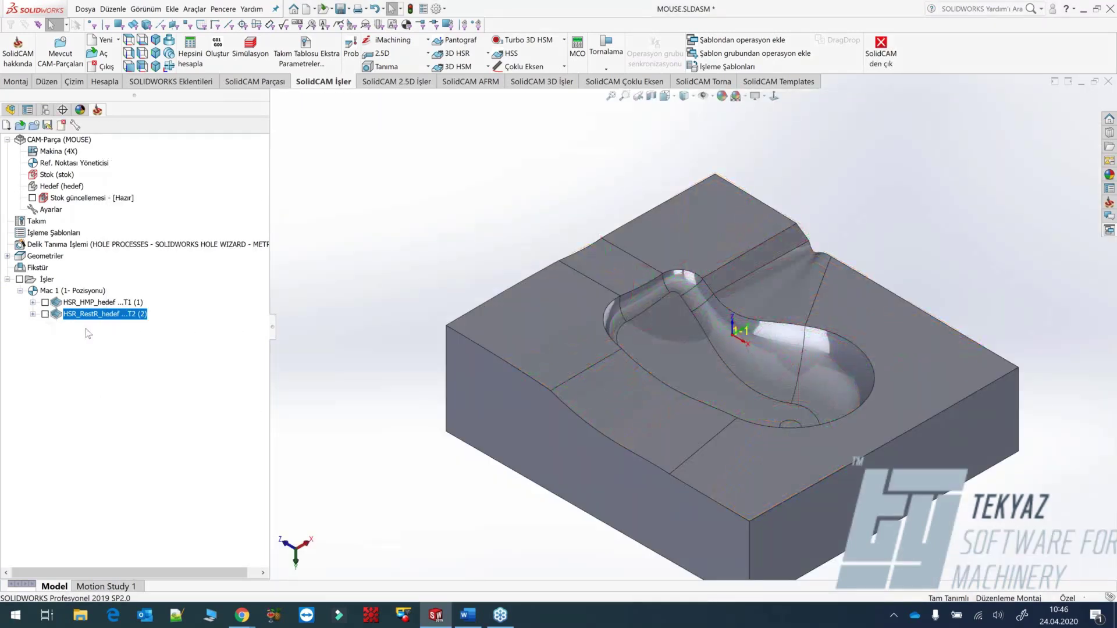
key(f)
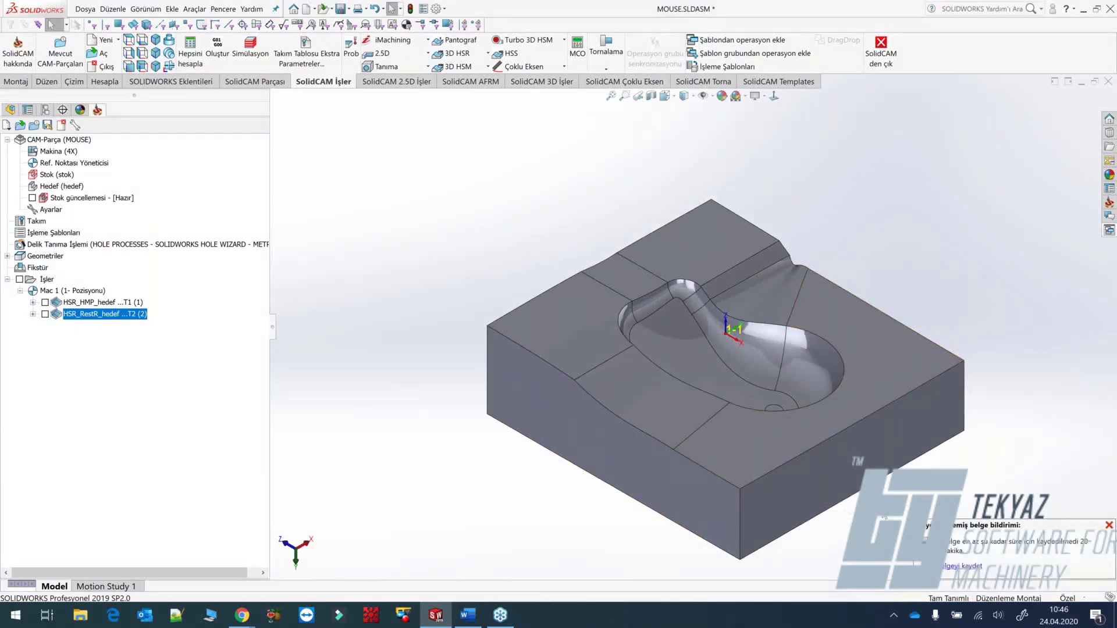
click(487, 68)
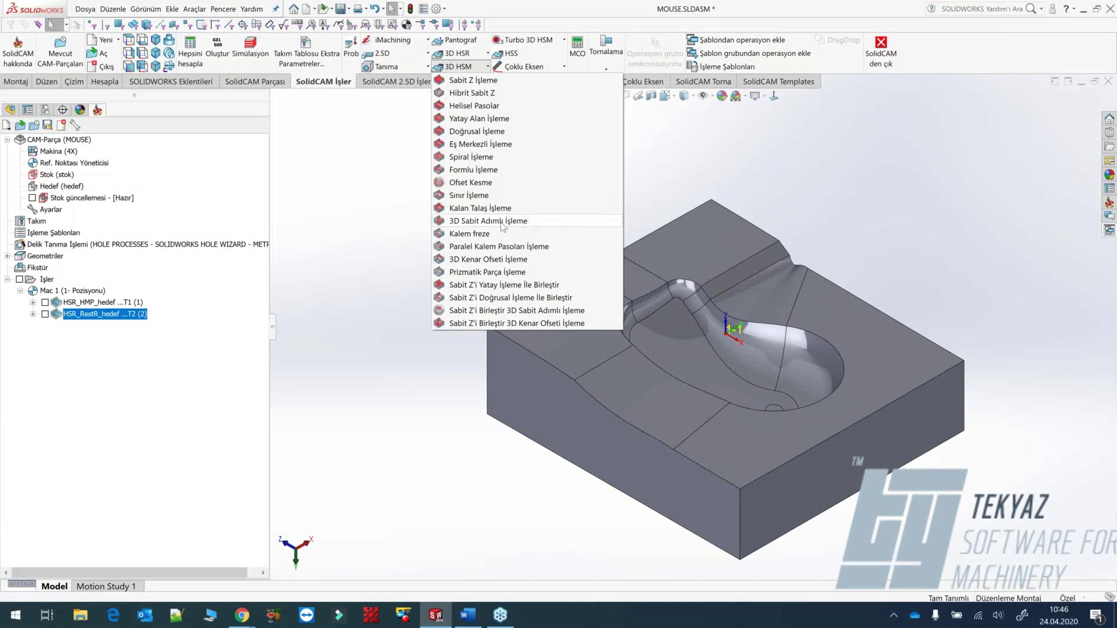
click(502, 224)
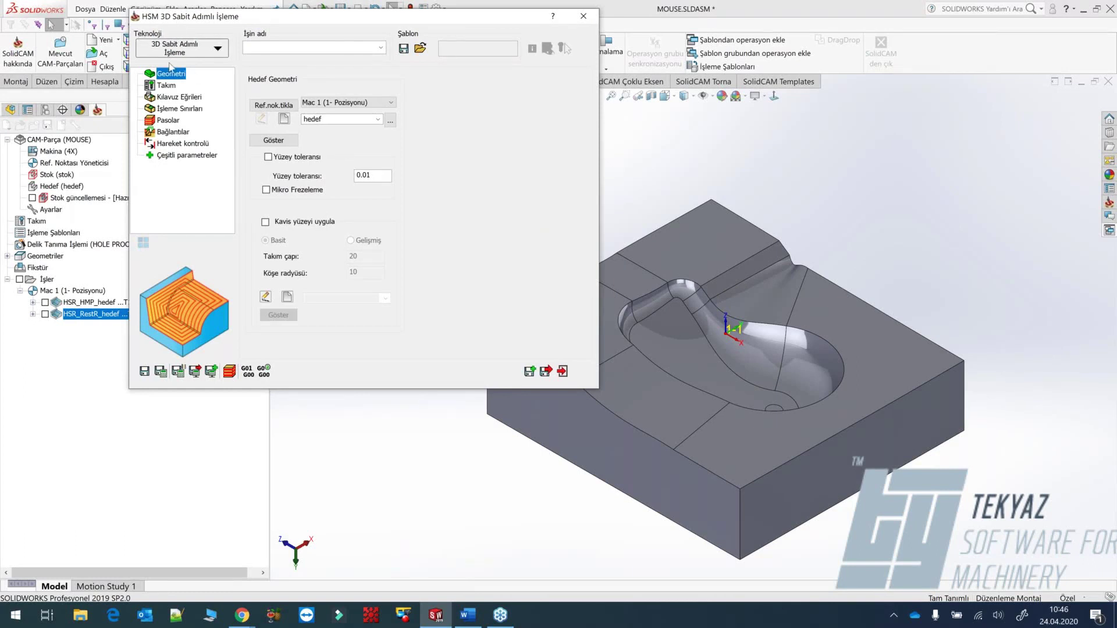
Assign tool 3, the 8 mm ball-nose cutter (Küresel takım) with 4 mm corner radius, to the 3D Sabit Adımlı operation.
click(174, 98)
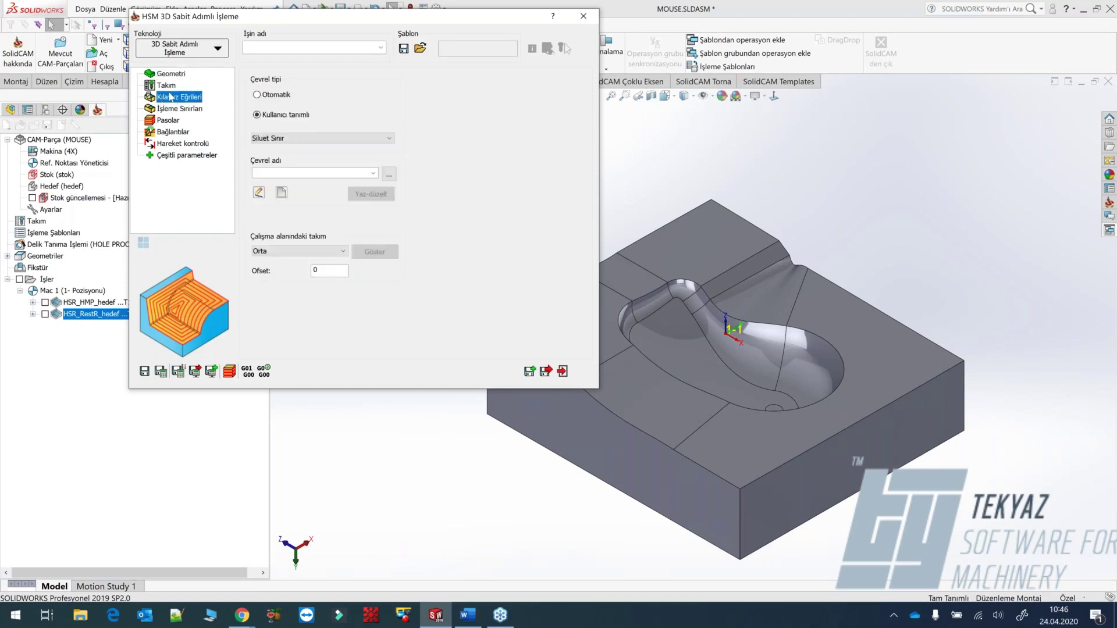
click(169, 75)
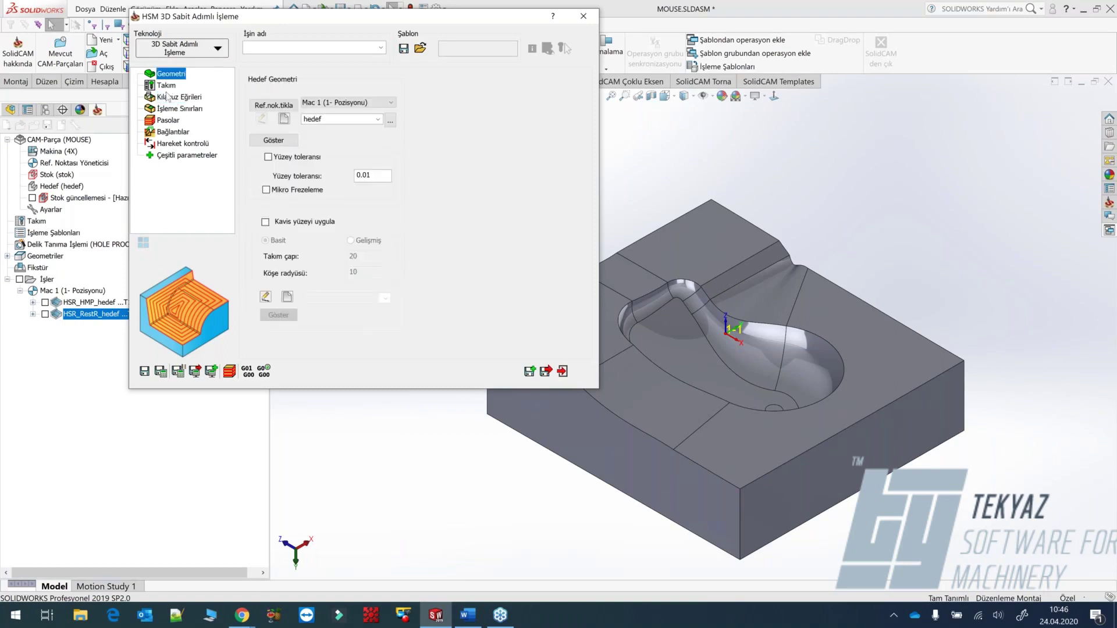
click(163, 86)
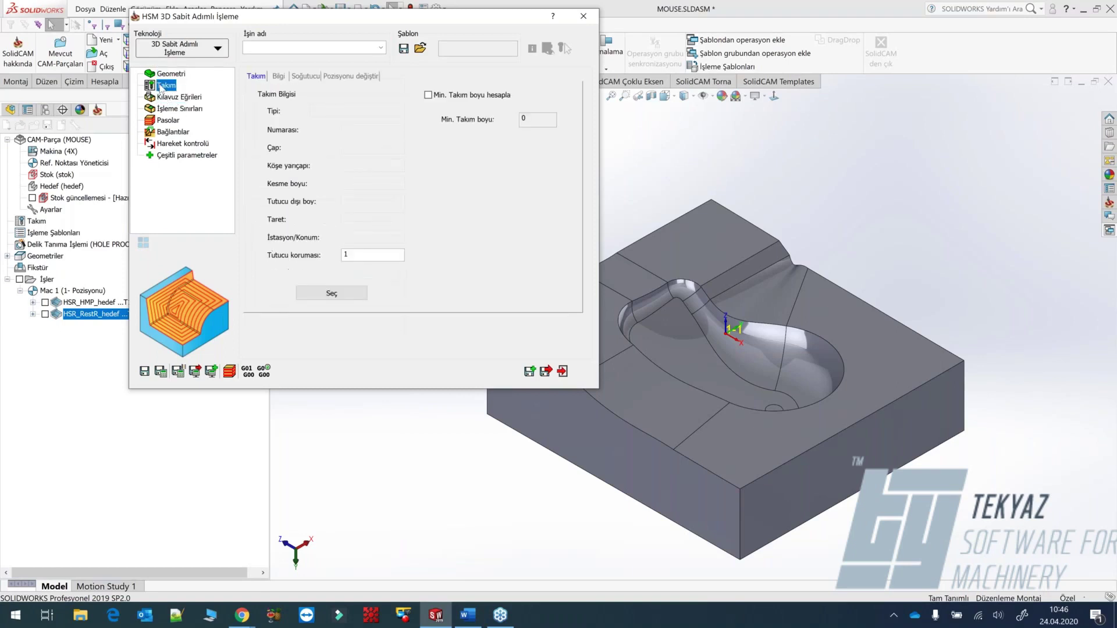
click(324, 292)
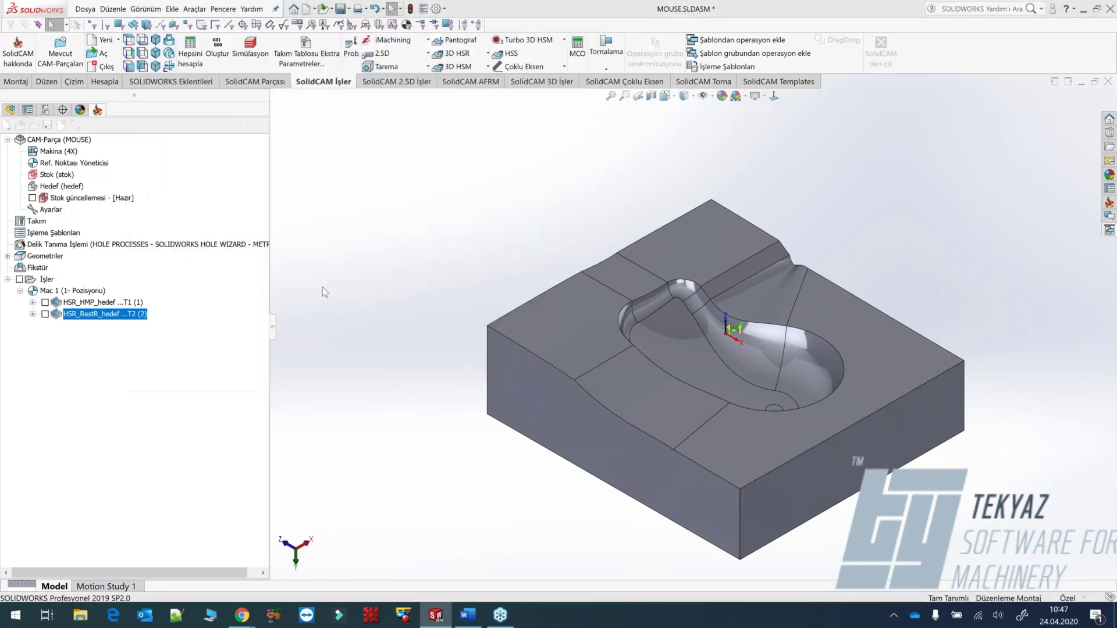
click(192, 130)
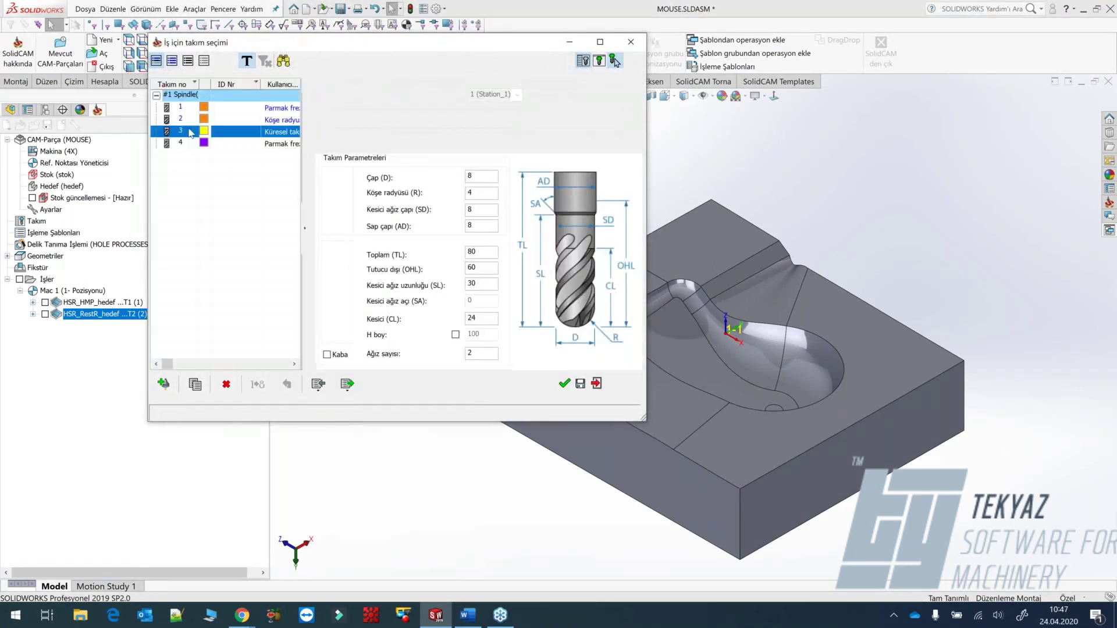
click(564, 384)
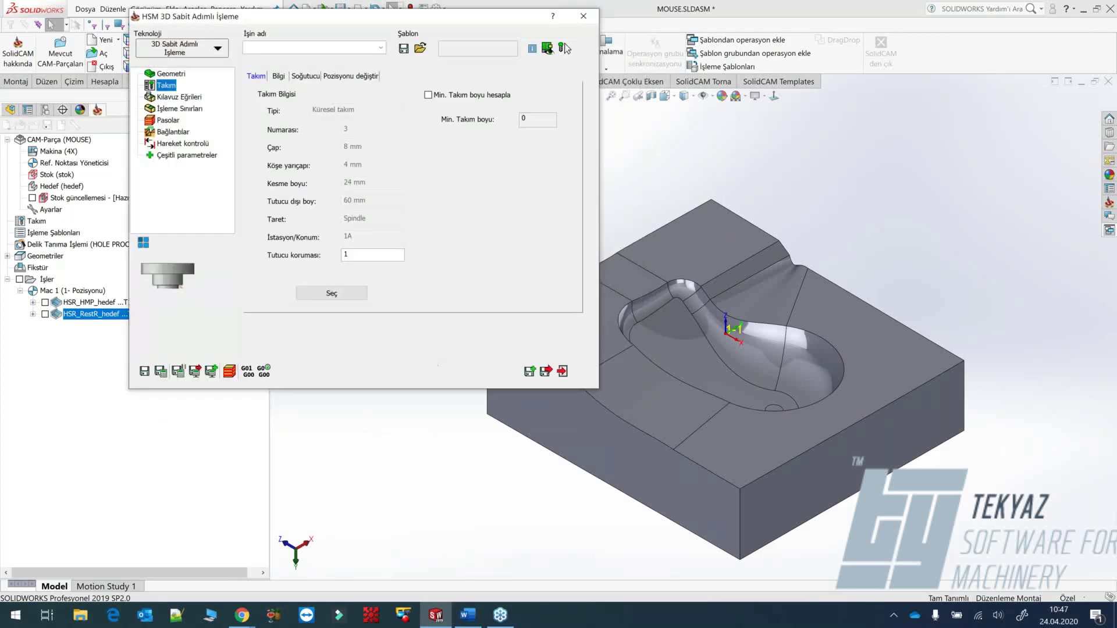
Set the guide curves (Kılavuz Eğrileri) to Otomatik with Otomatik kütük (Hedef), and preview the guide curve and machining boundary chains.
click(175, 97)
drag(340, 18, 280, 12)
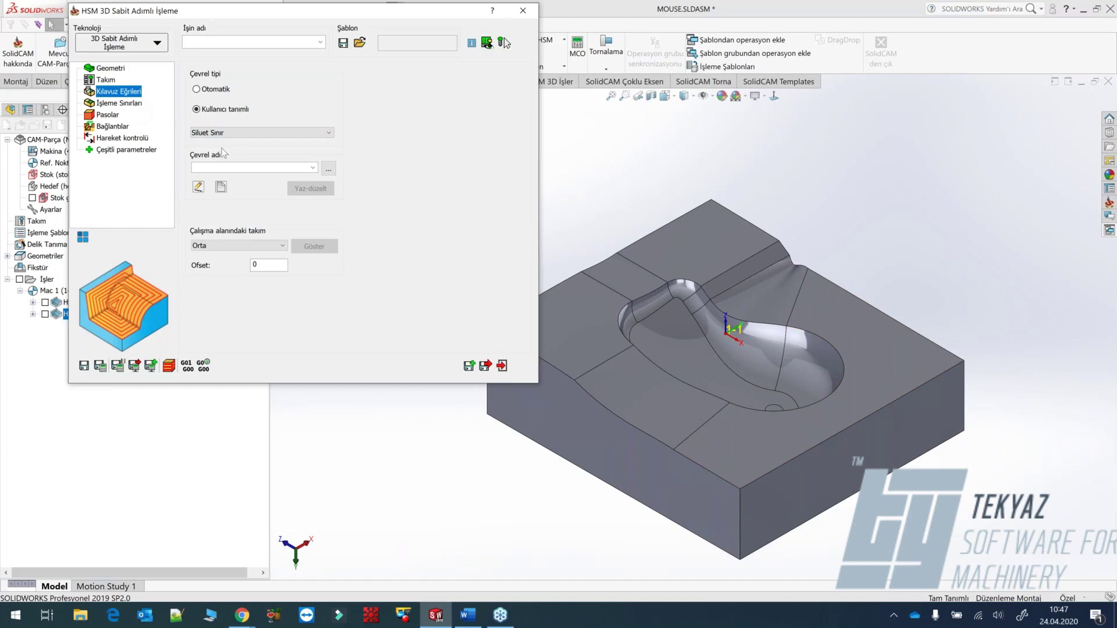
click(197, 89)
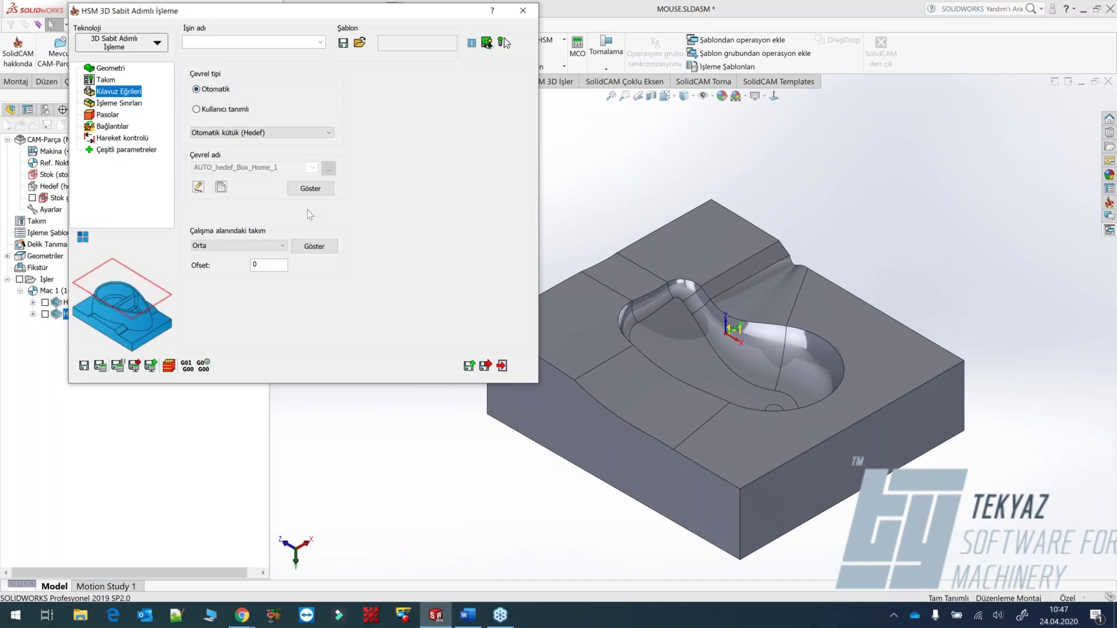
click(308, 190)
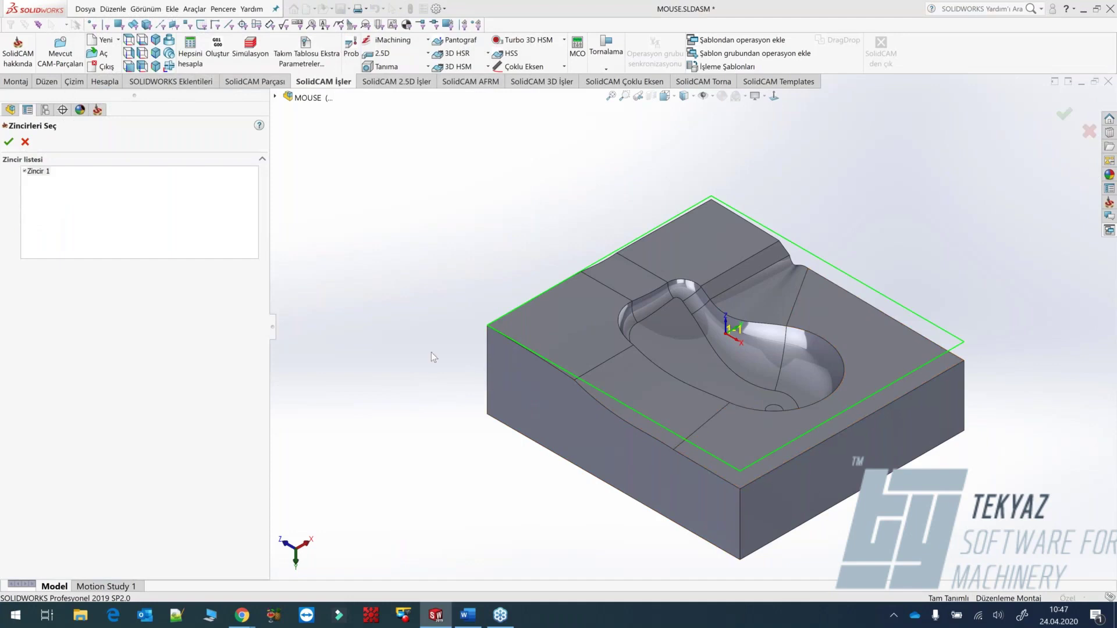
click(25, 142)
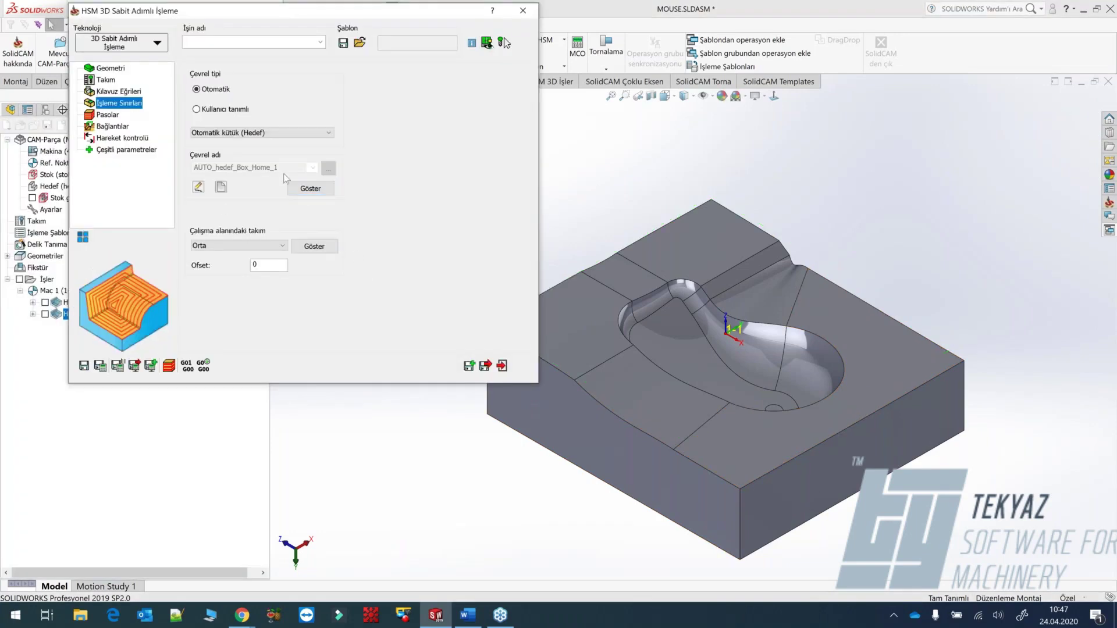
click(314, 190)
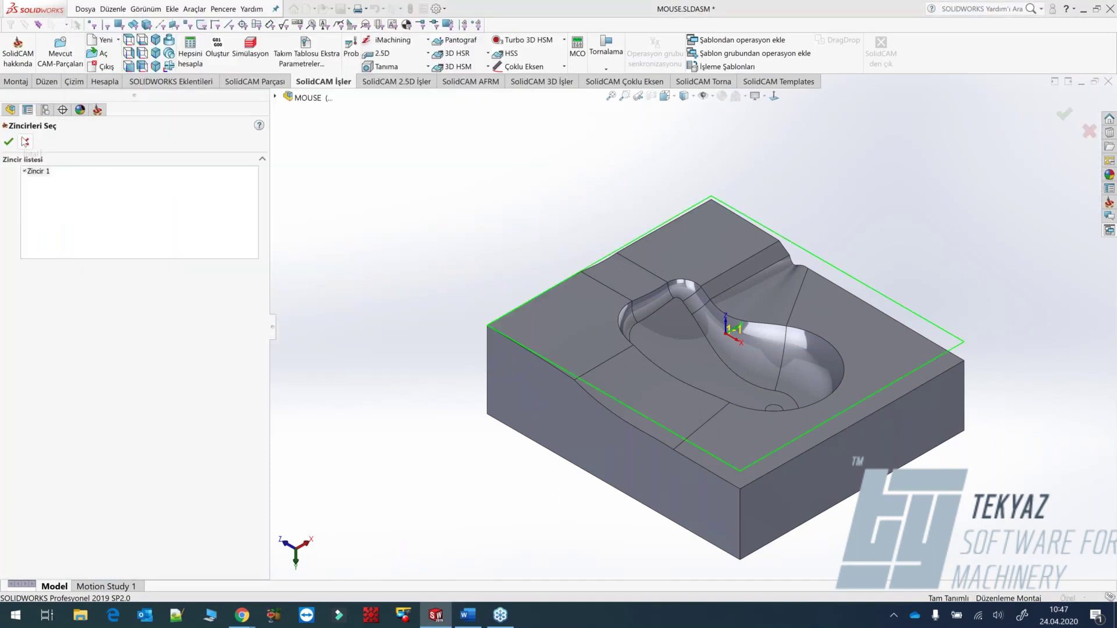
click(25, 142)
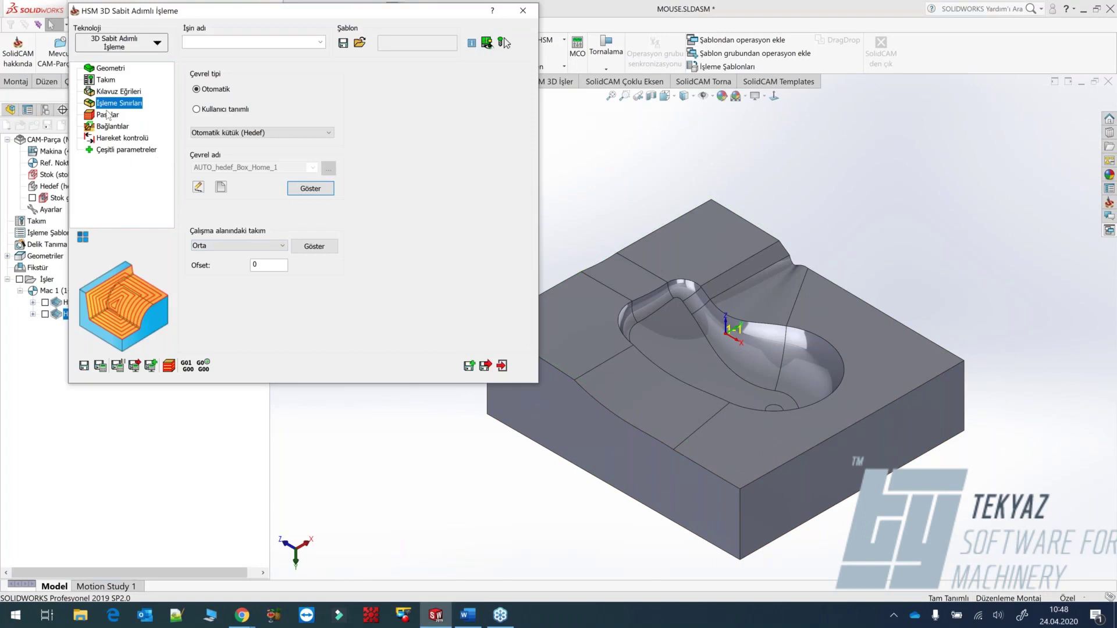
Review the horizontal and vertical step settings, guide curves and link settings, and save and calculate the 3D Sabit Adımlı operation.
click(107, 115)
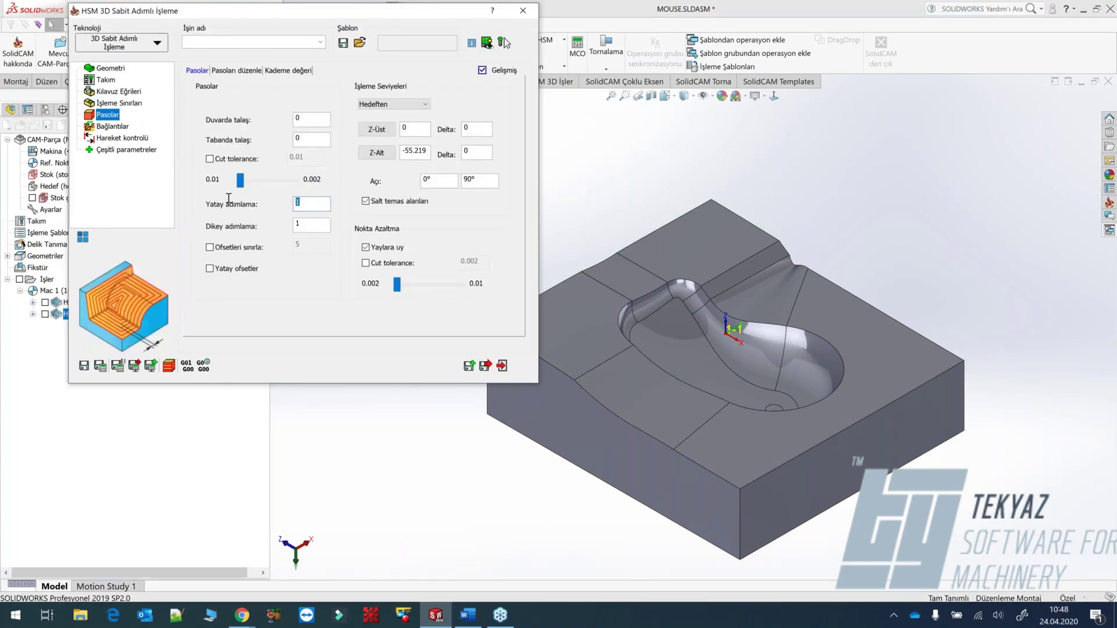
key(Tab)
double_click(305, 224)
click(119, 128)
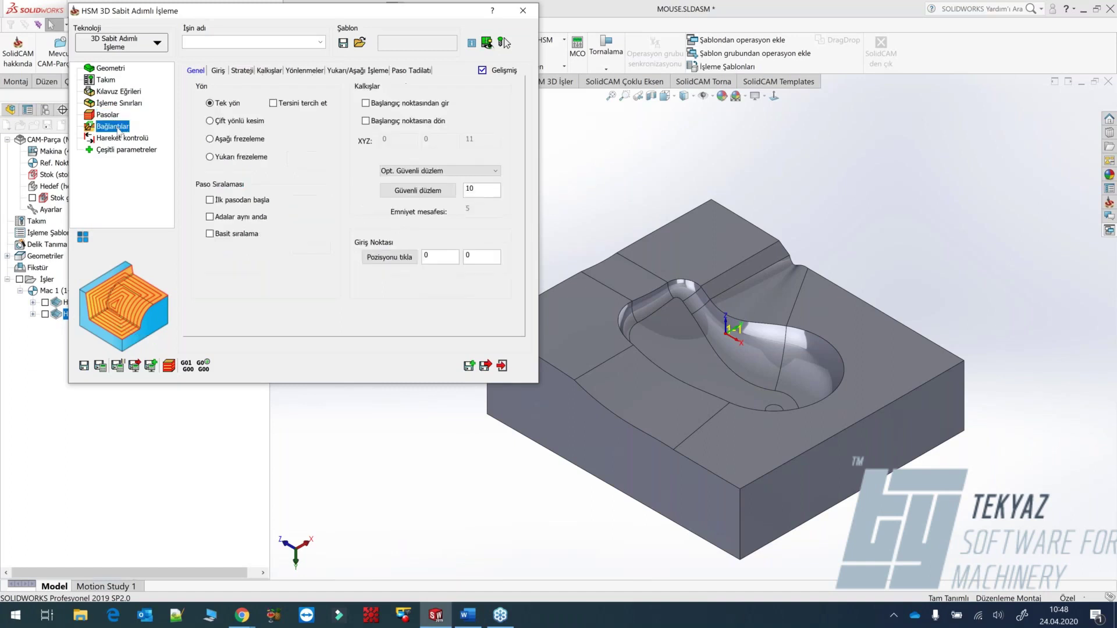
click(107, 117)
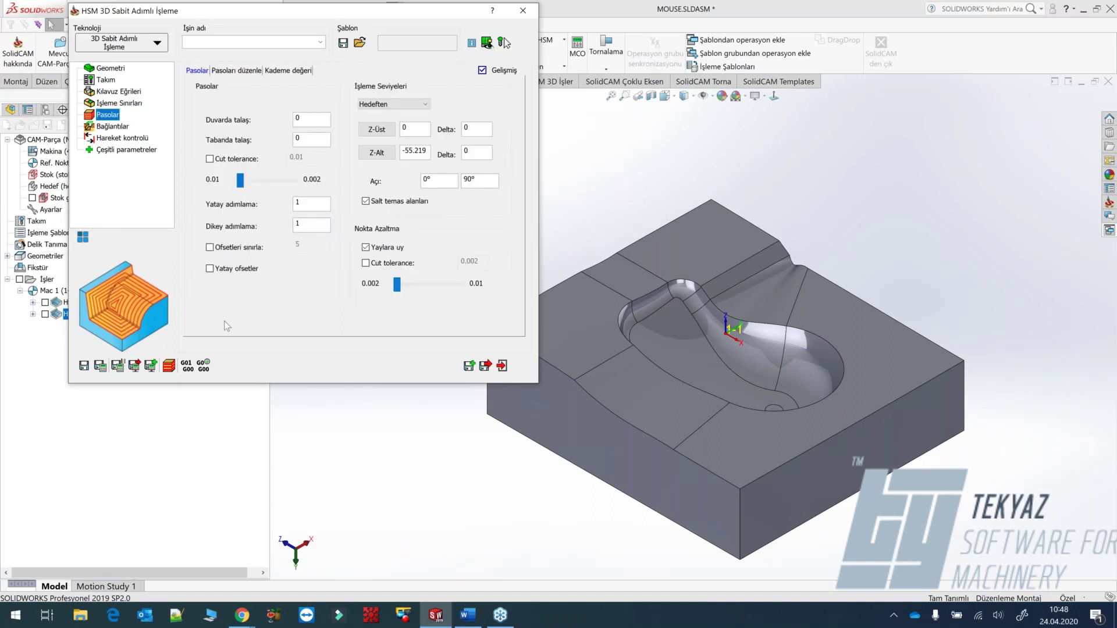
click(119, 92)
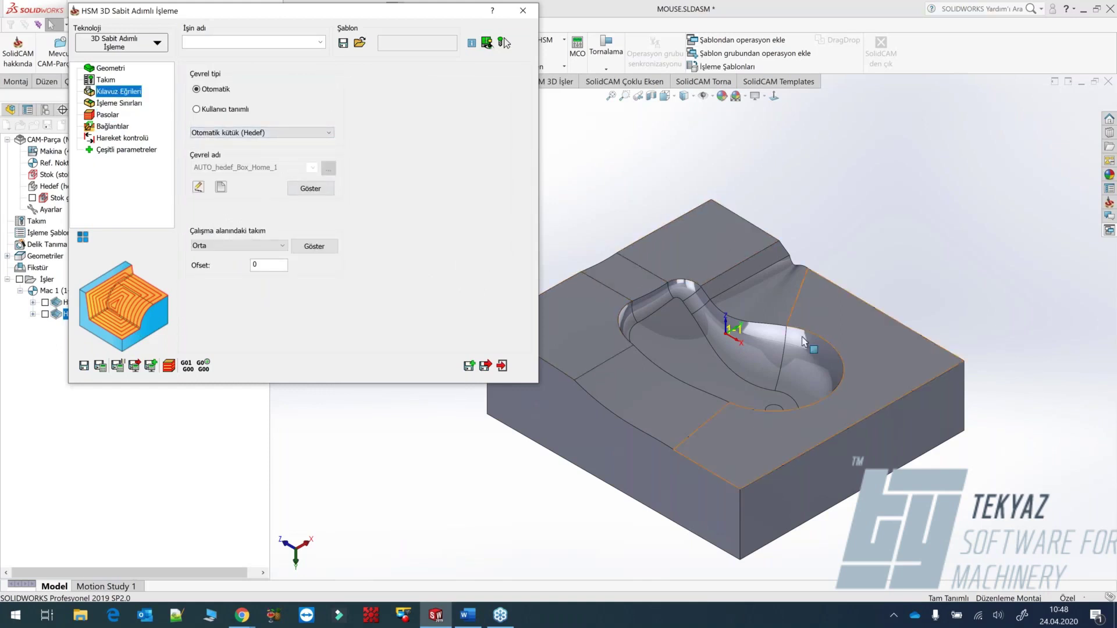
click(113, 127)
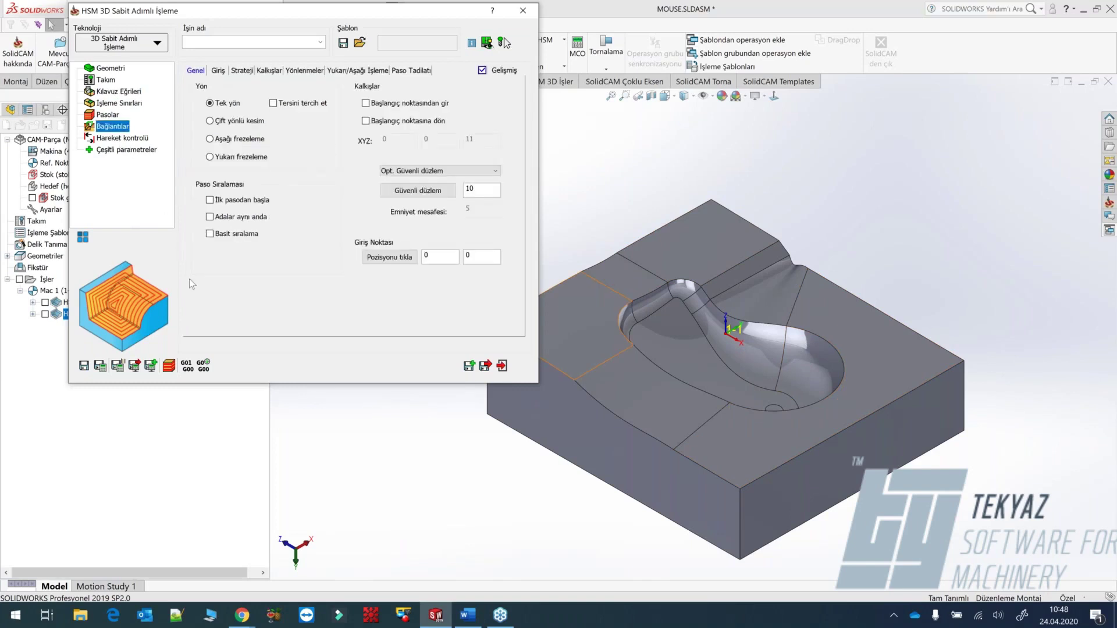
click(99, 366)
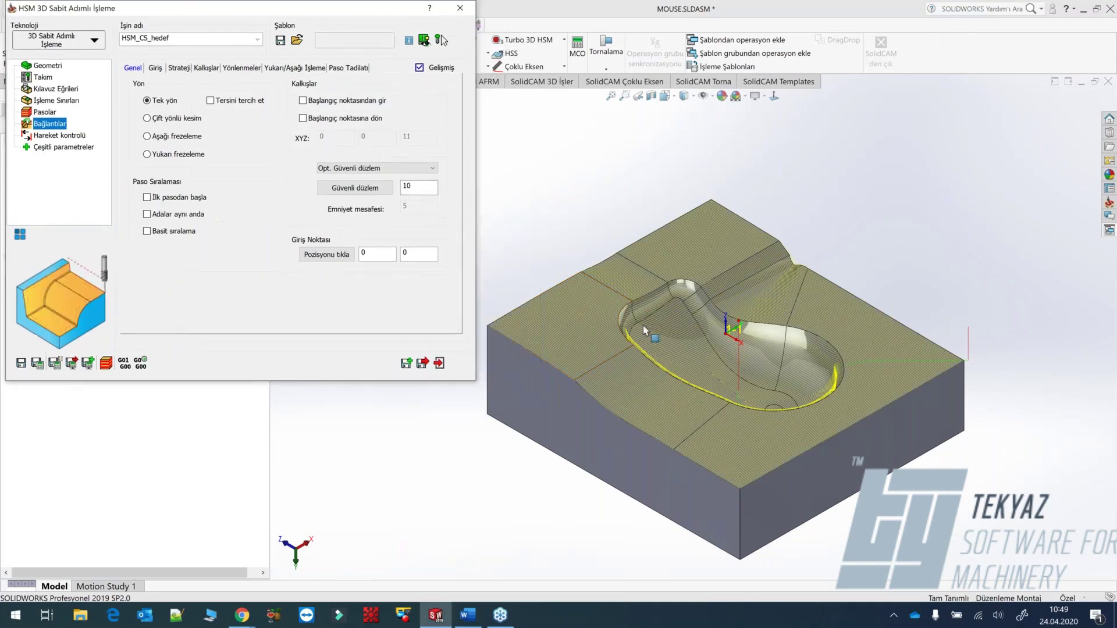
Simulate the HSM_CS_hedef toolpath in Host CAD with its static toolpath hidden, progressively raising the simulation speed, and exit the simulation.
middle_drag(643, 326, 615, 444)
click(107, 365)
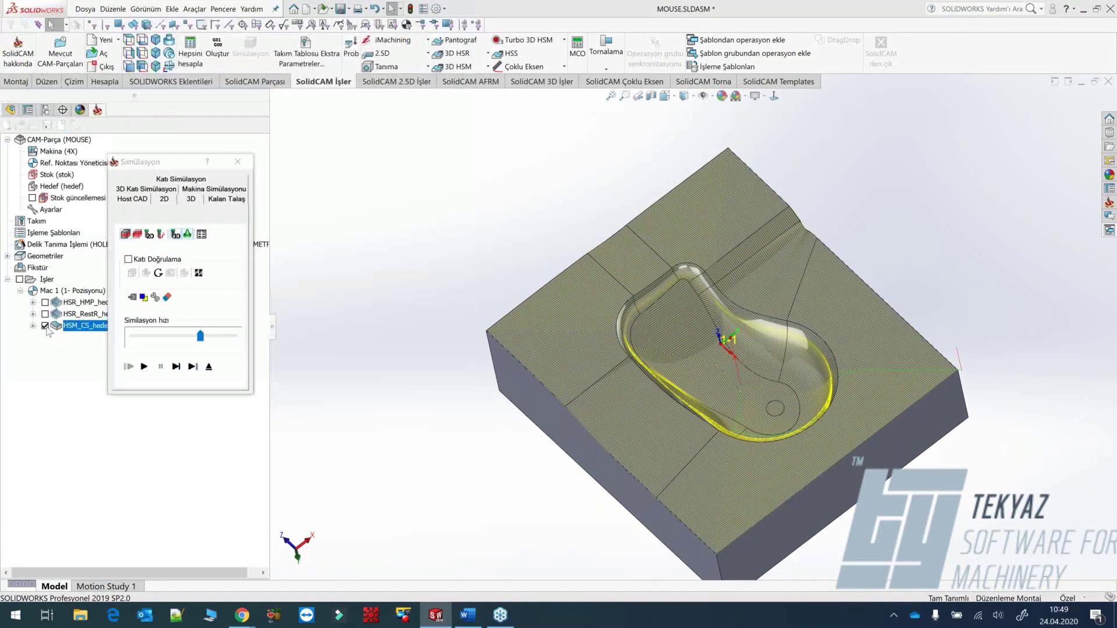
click(45, 327)
drag(205, 340, 166, 340)
click(144, 367)
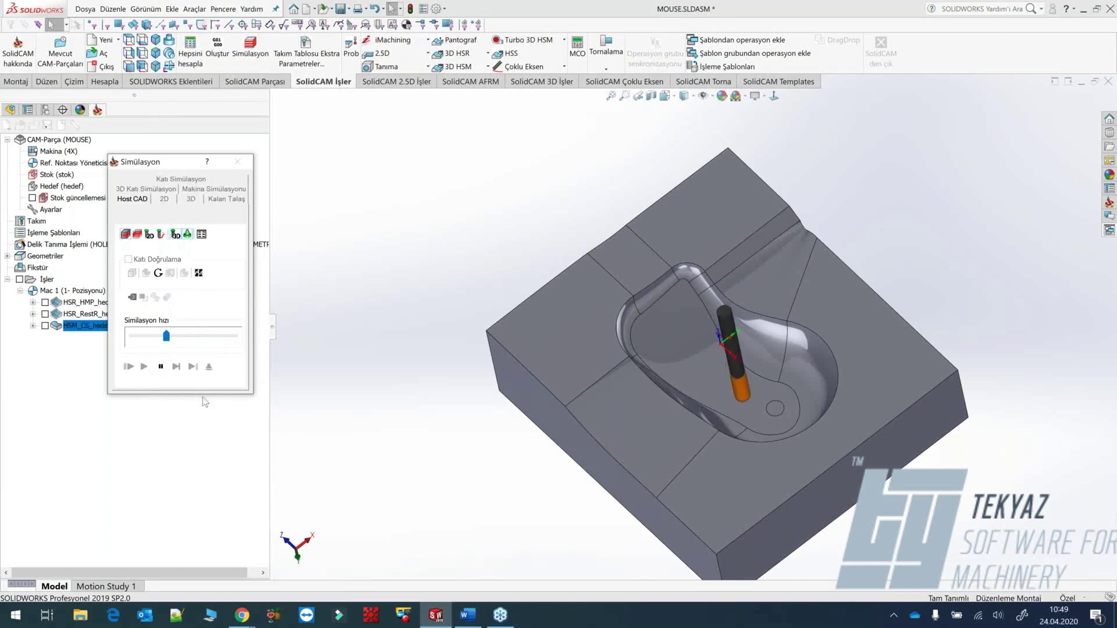
drag(166, 336, 192, 339)
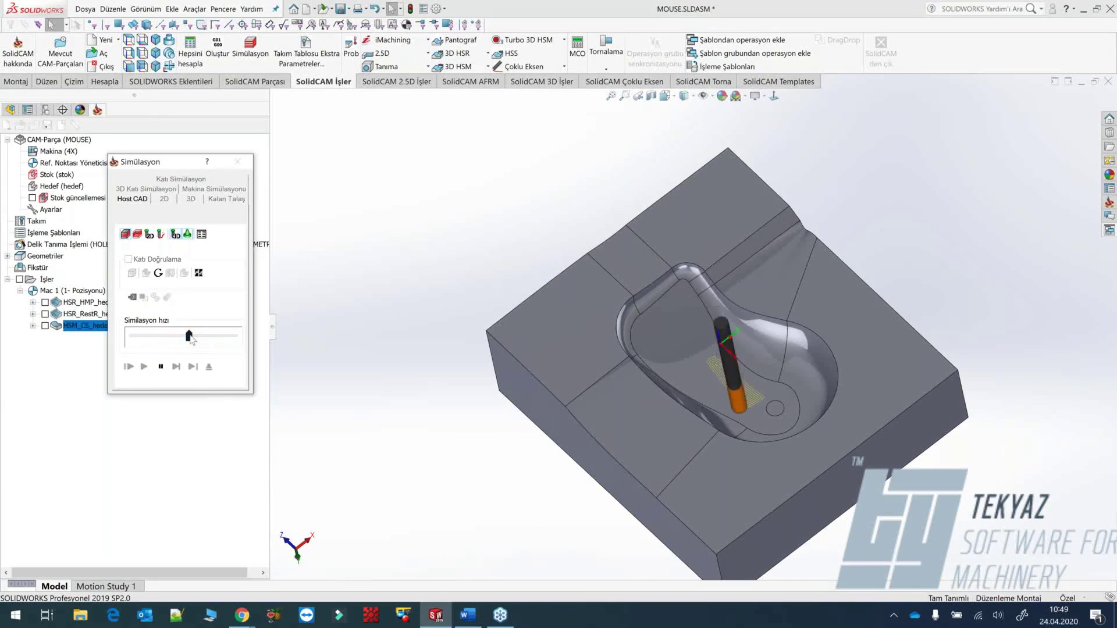
drag(192, 340, 215, 342)
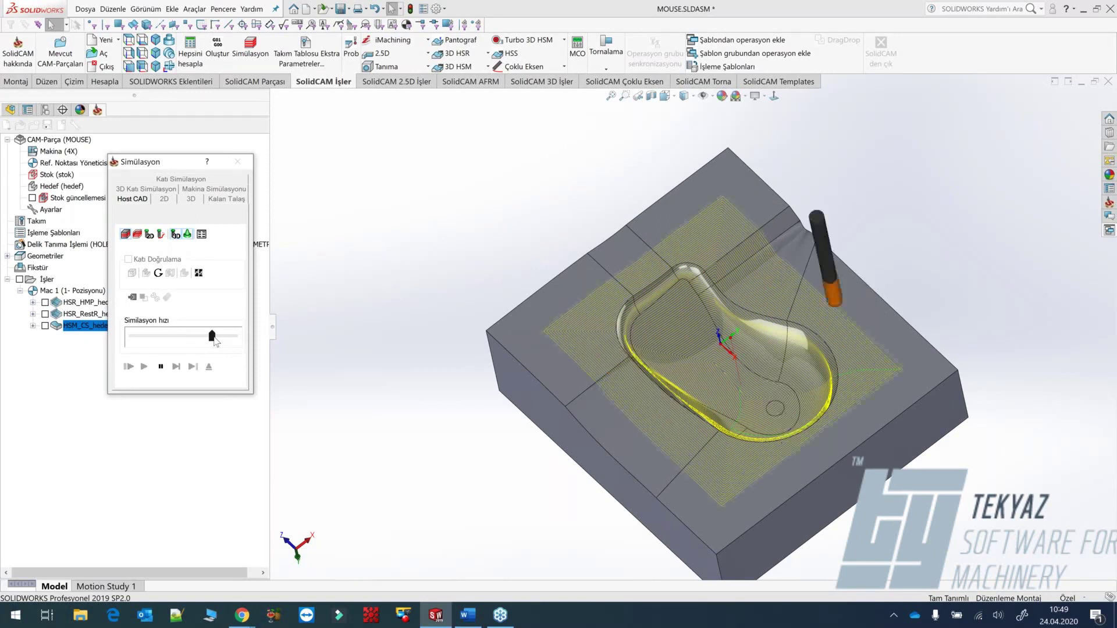
drag(213, 339, 234, 336)
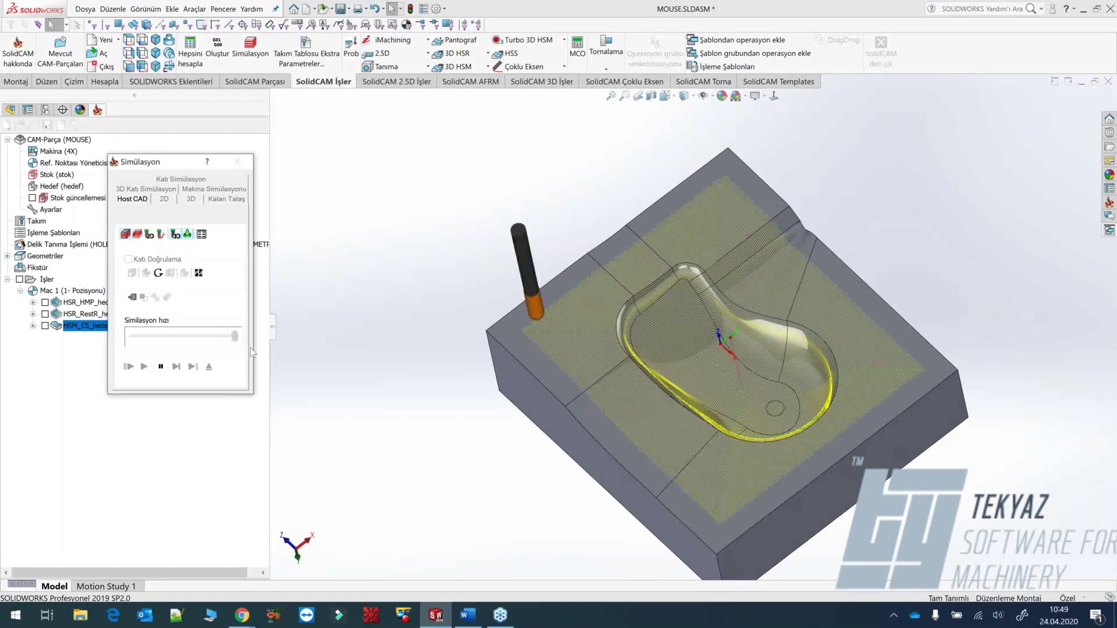
click(209, 368)
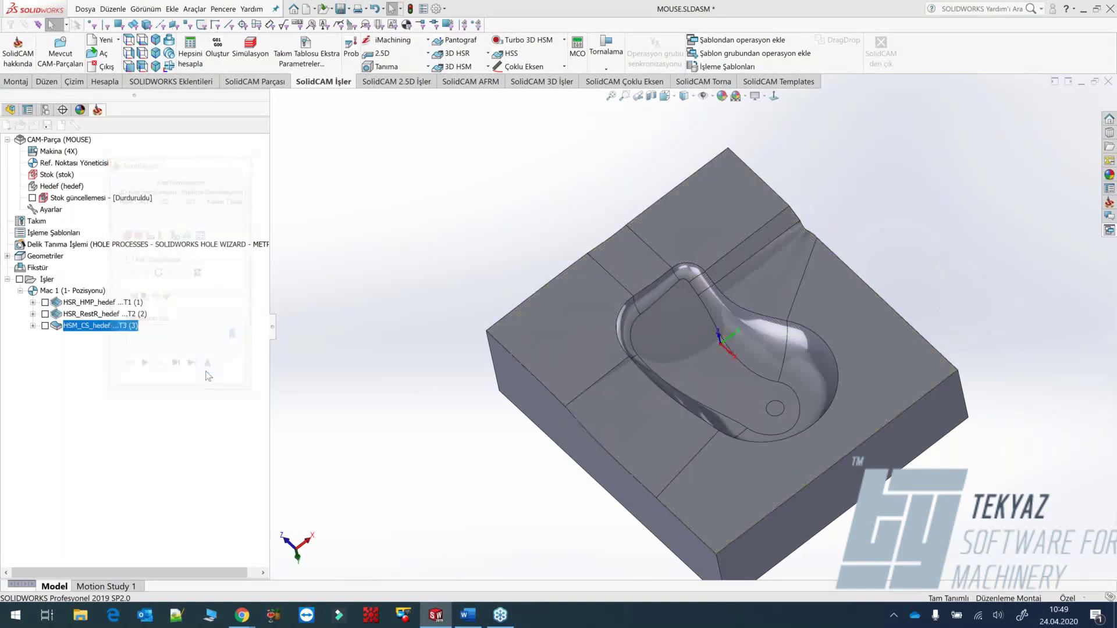
Enable İlk pasodan başla in the link settings' pass ordering, and save and calculate the 3D Sabit Adımlı operation.
click(147, 198)
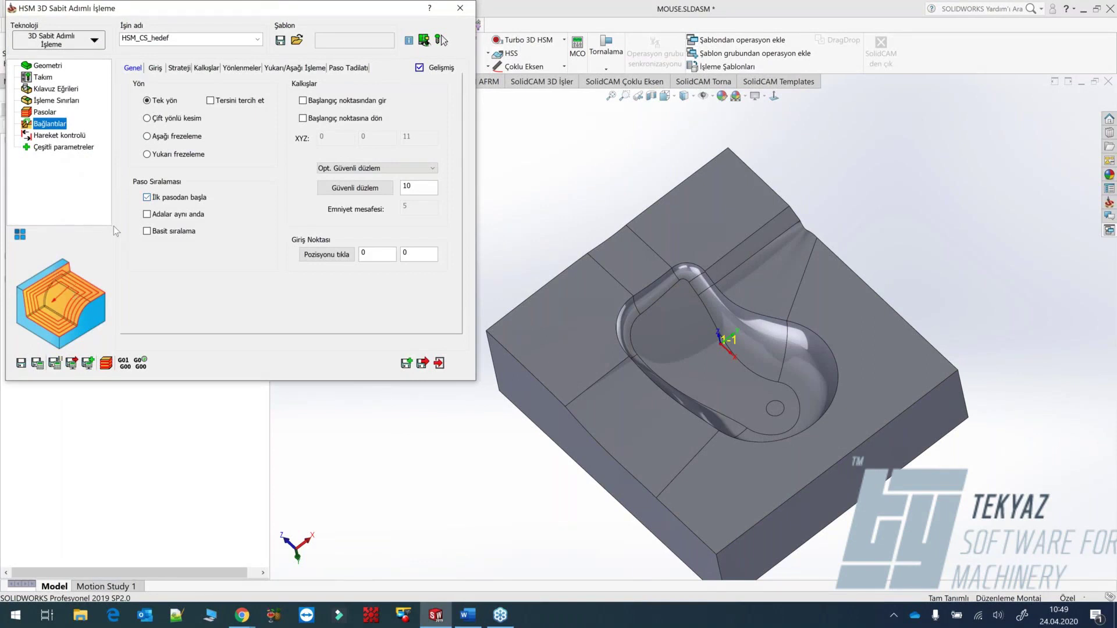
click(147, 197)
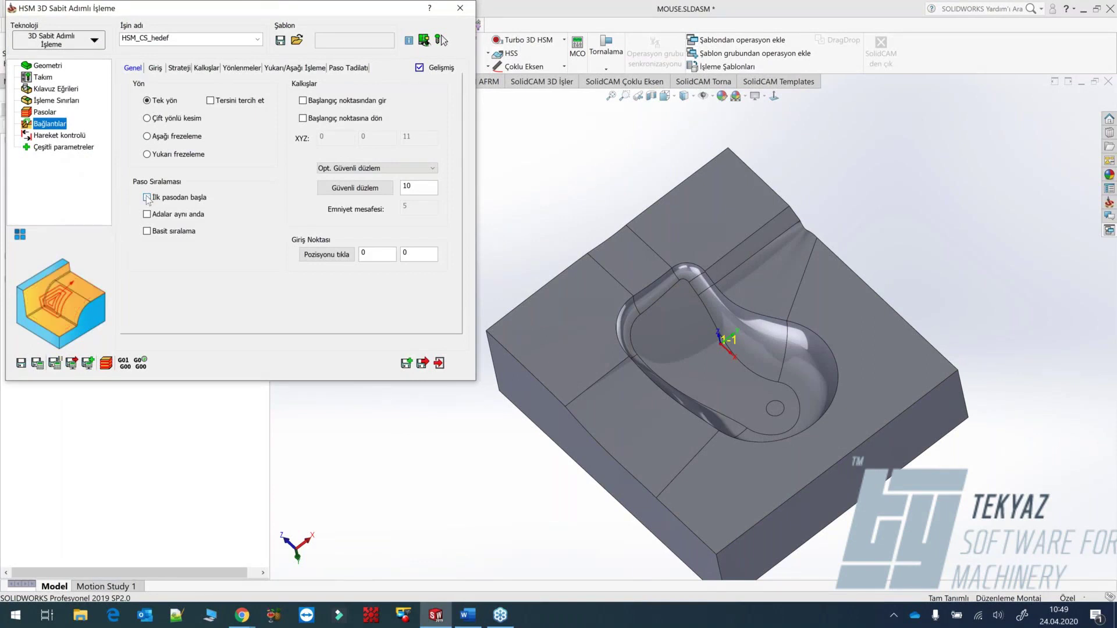
click(147, 198)
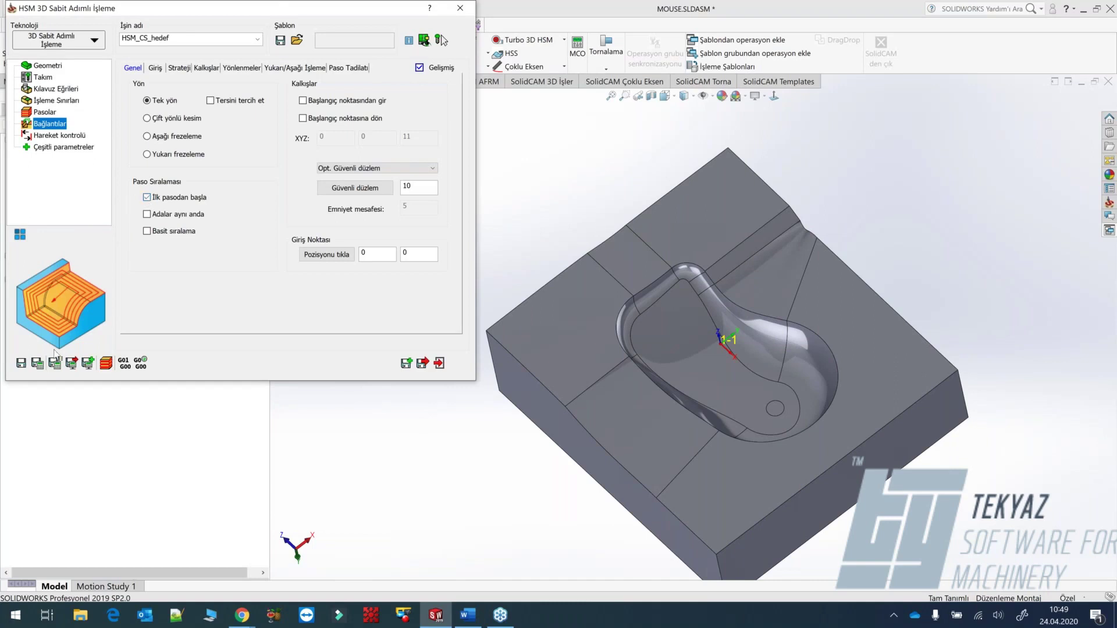
click(37, 364)
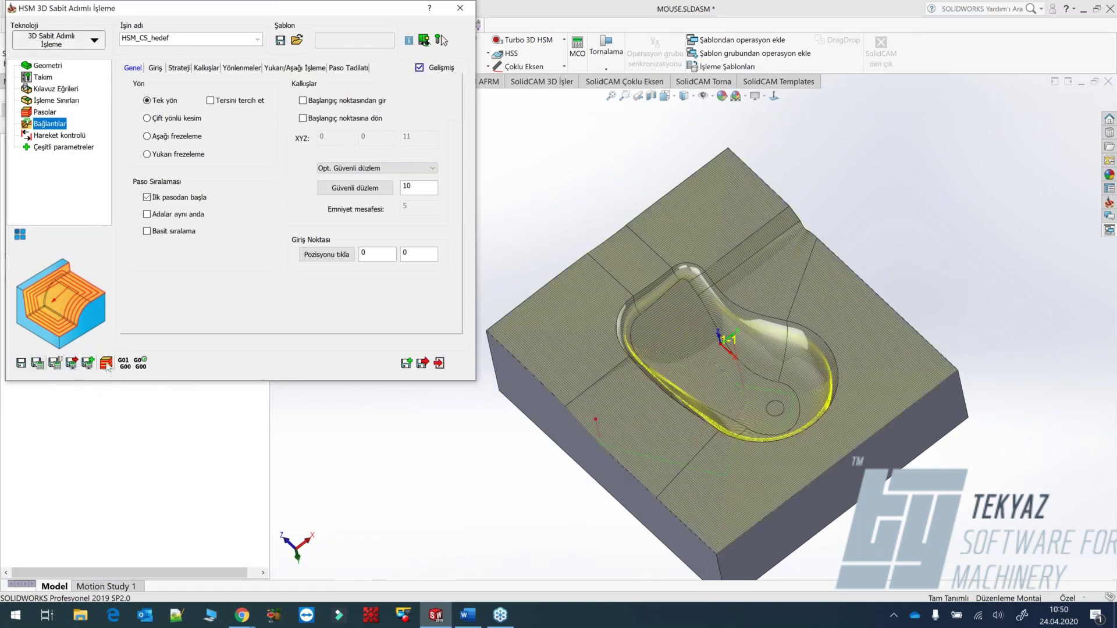
Simulate the recalculated HSM_CS_hedef operation in Host CAD, starting slowly and speeding up, and pause it partway through.
click(441, 39)
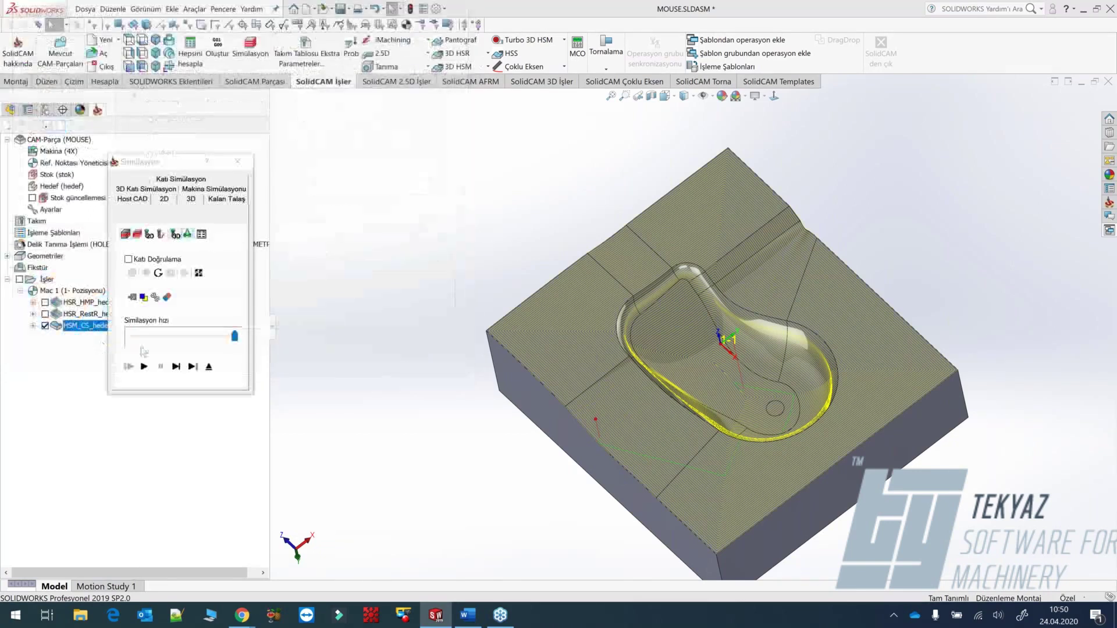
click(44, 326)
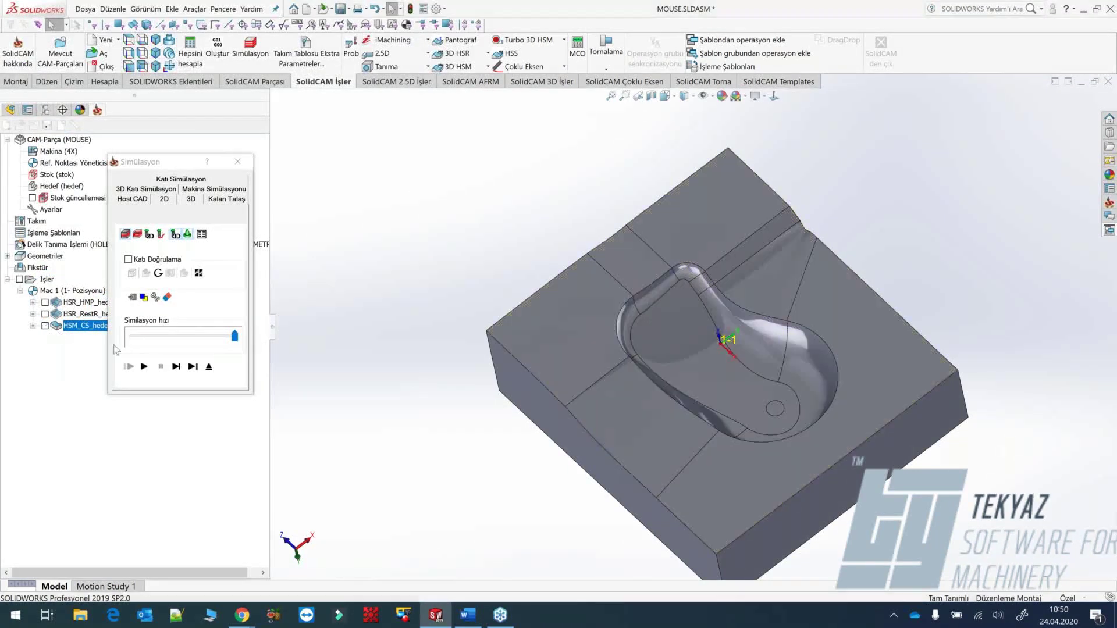
drag(235, 341, 152, 337)
click(144, 367)
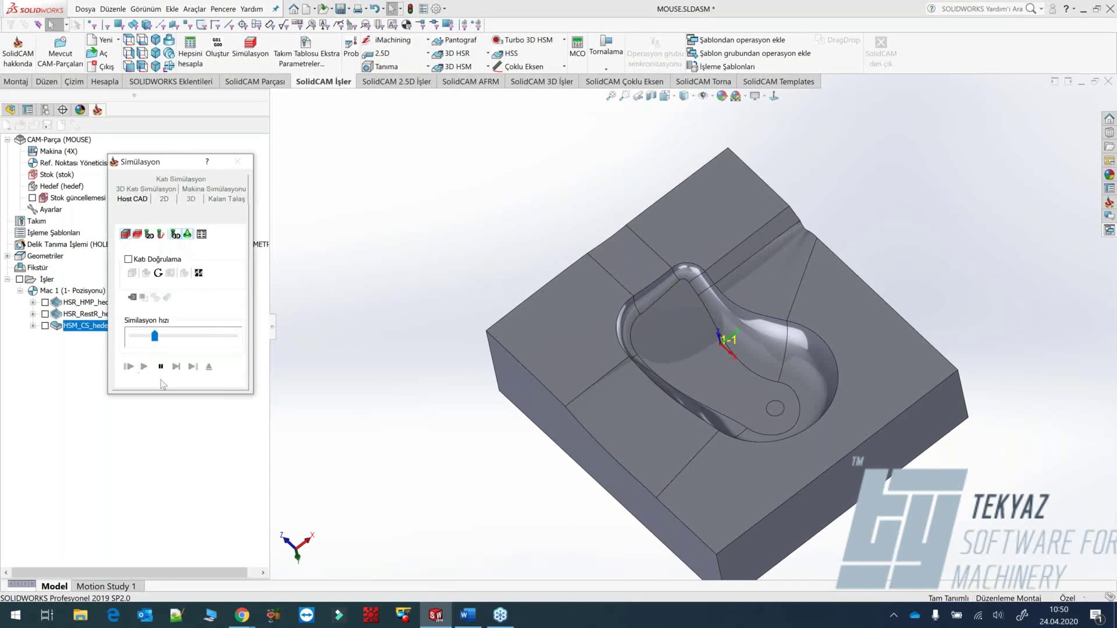
click(188, 336)
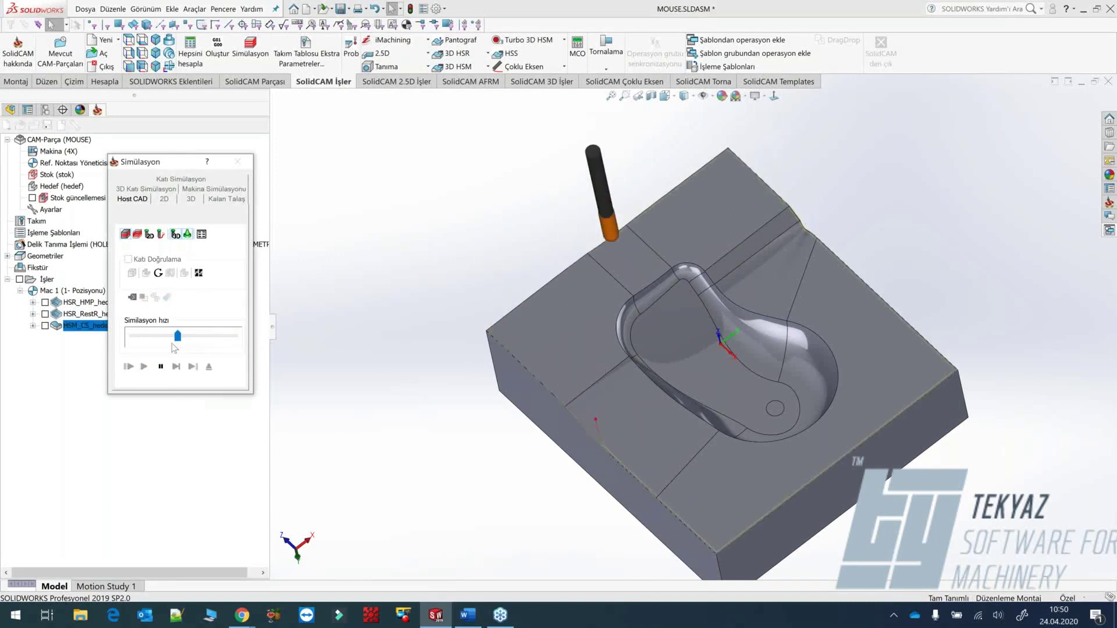
click(212, 335)
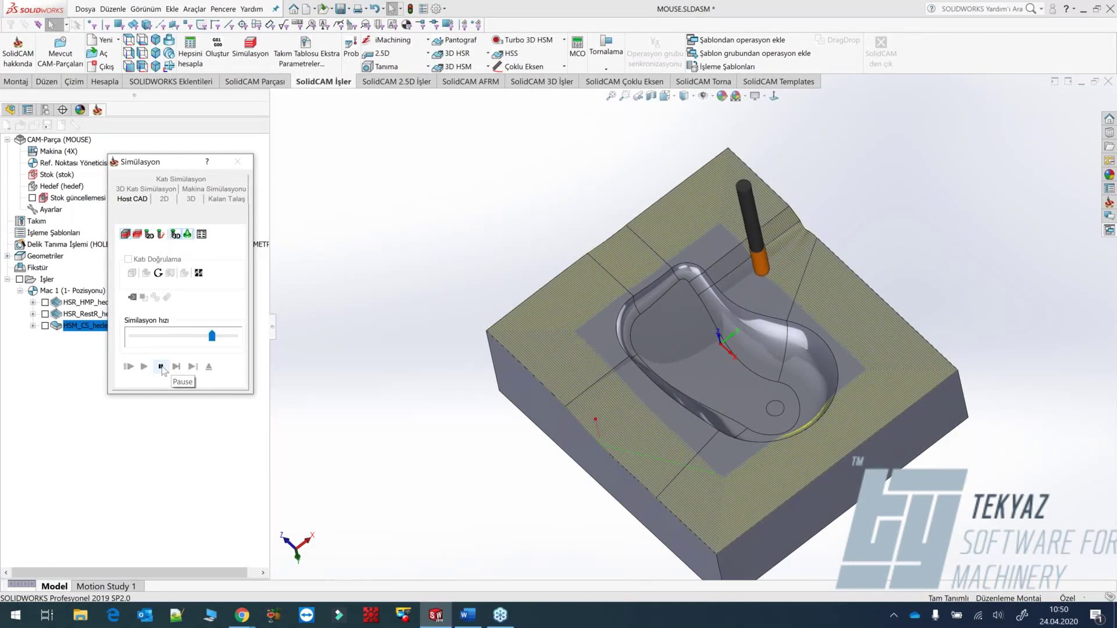
click(161, 366)
Inspect the paused toolpath around the pocket up close, restore the isometric view and close the simulation.
middle_drag(582, 443, 692, 478)
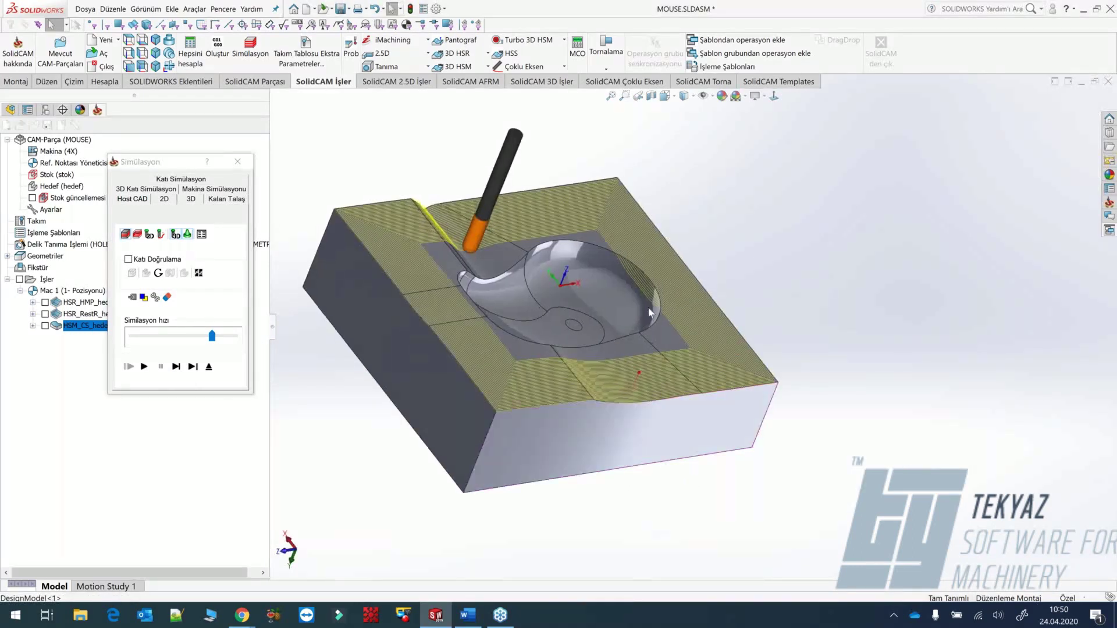
scroll(637, 288, down, 6)
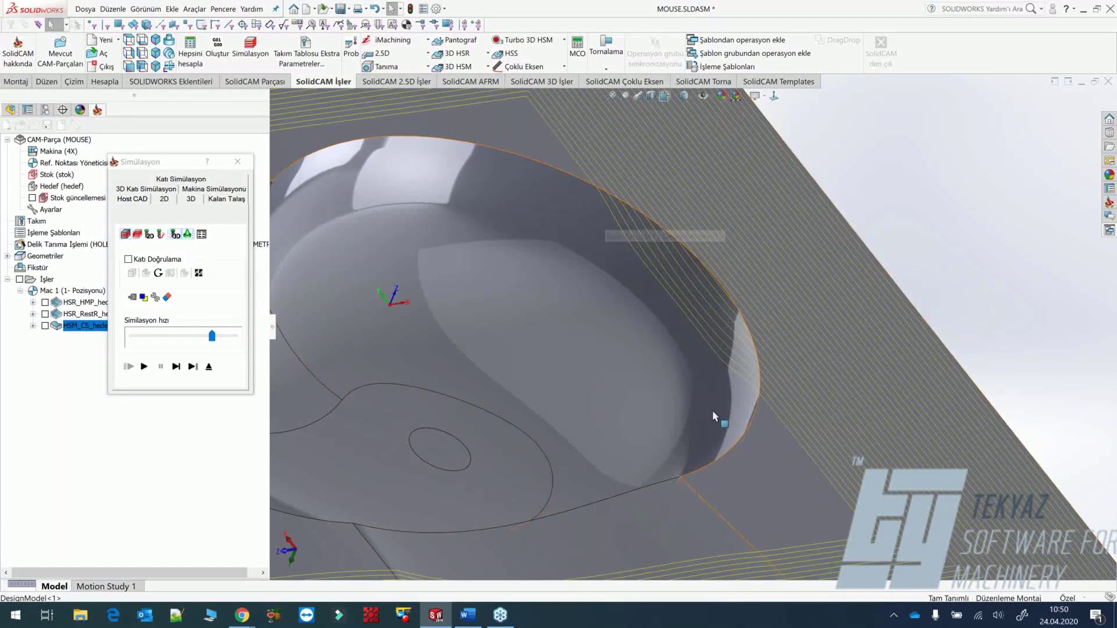
scroll(610, 421, up, 3)
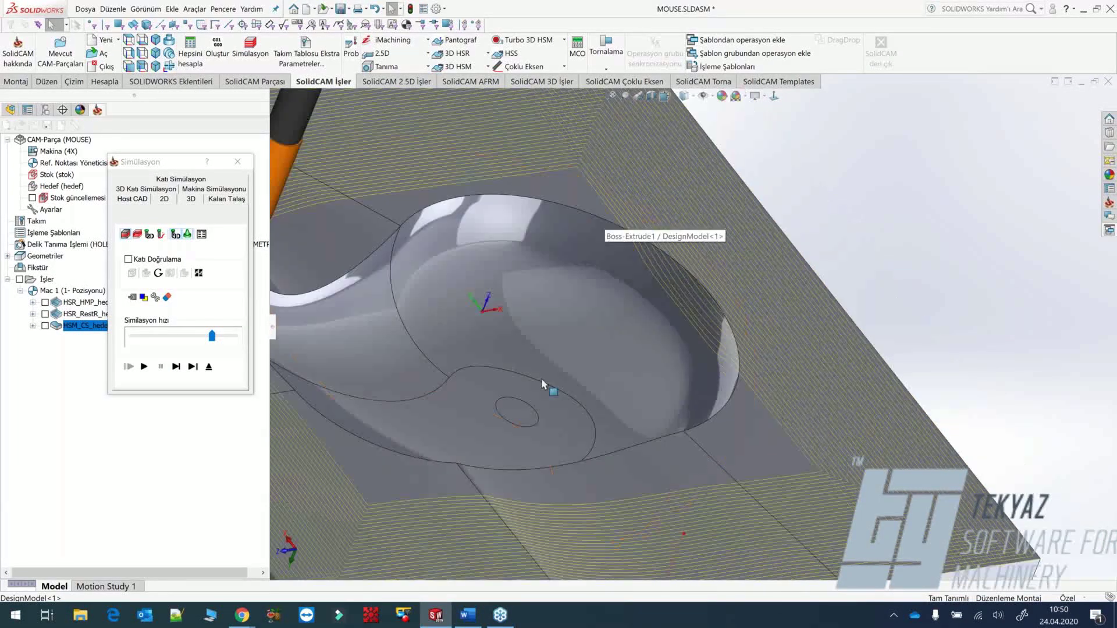
click(155, 40)
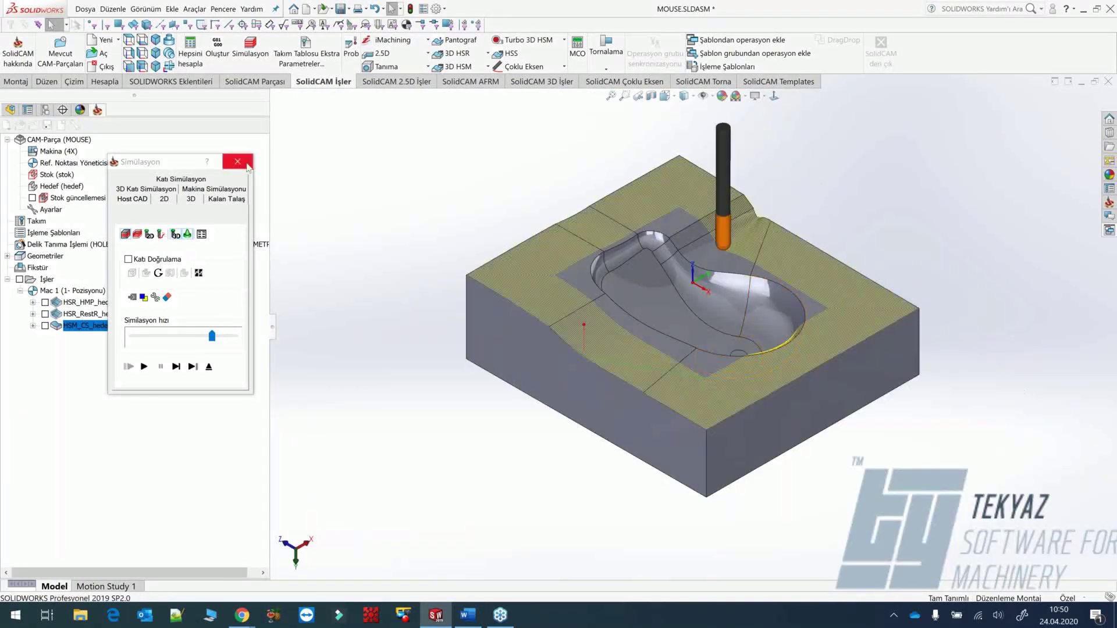
click(249, 167)
Open the operation's guide curve settings, set its dialog aside, and start a sketch on the assembly's Top Plane.
click(51, 88)
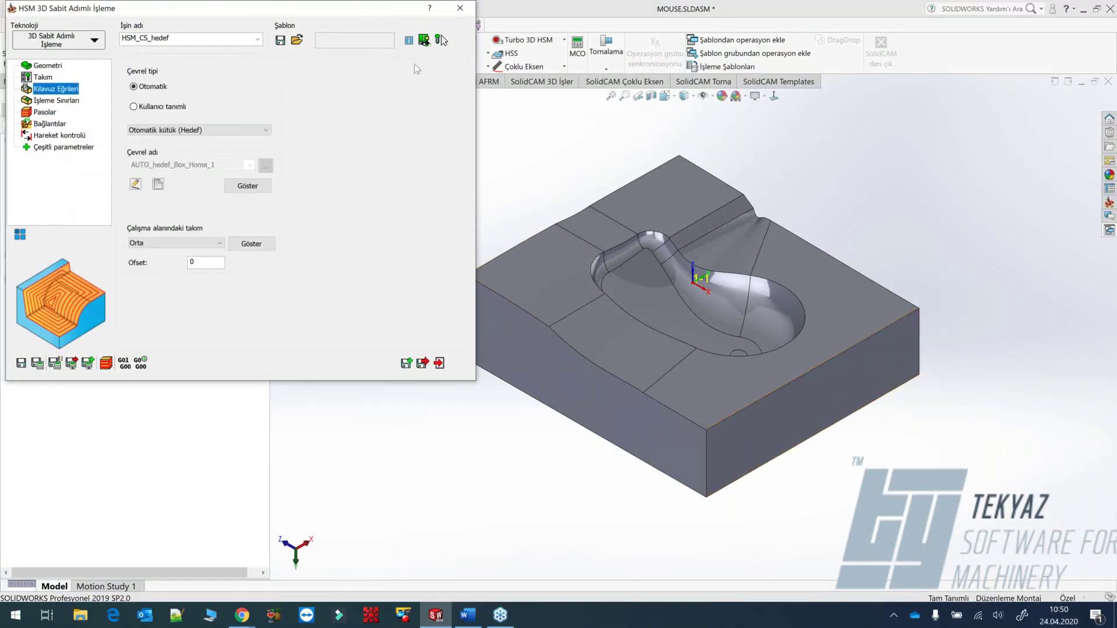
key(Escape)
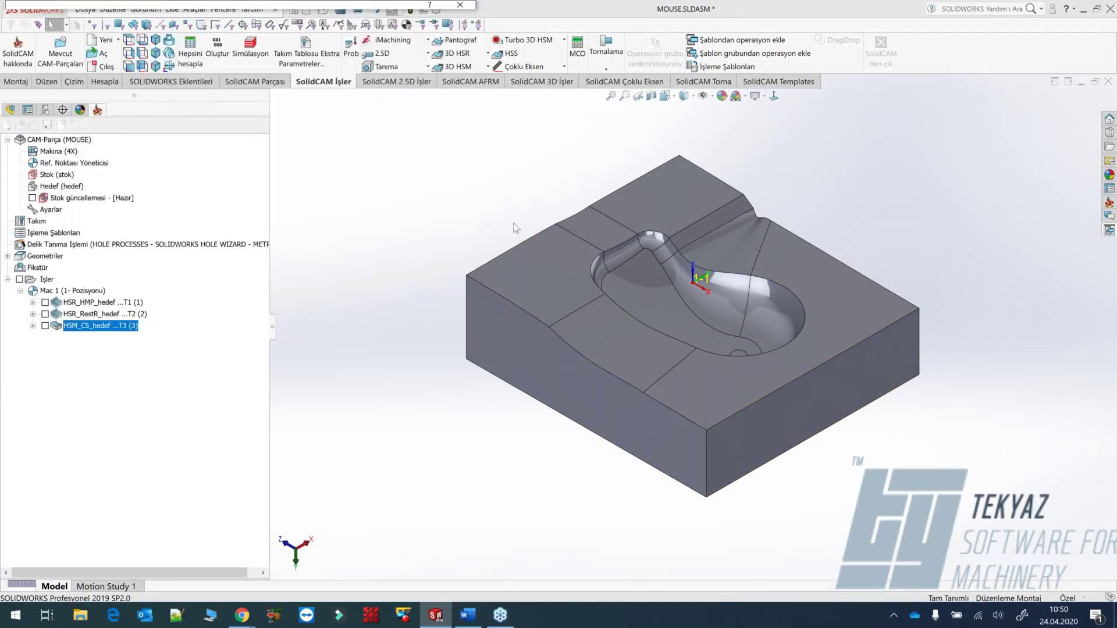
click(550, 265)
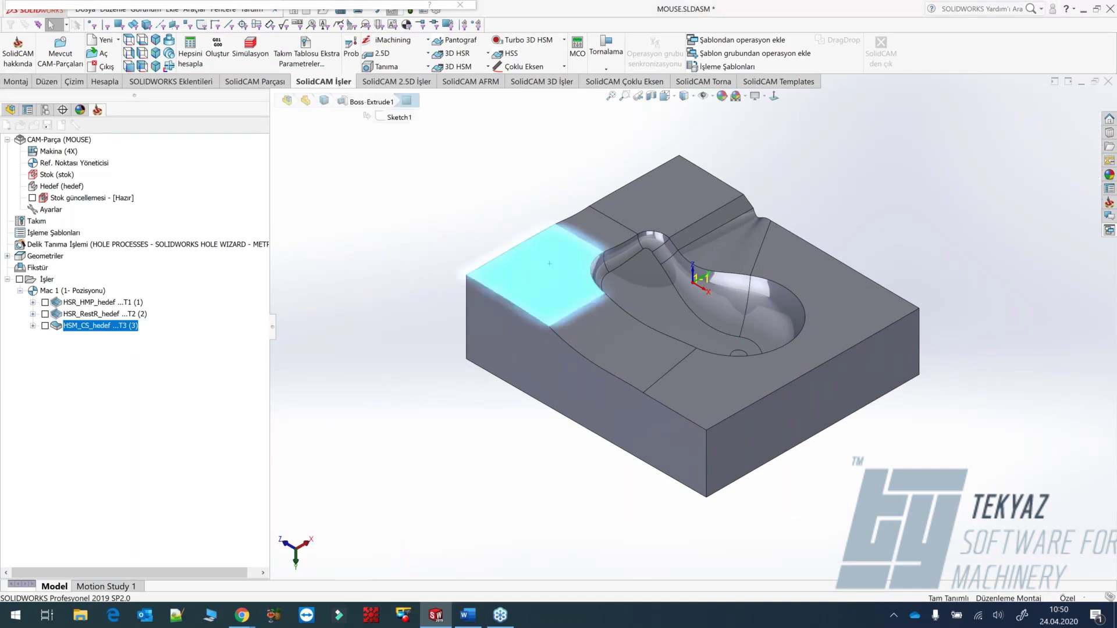
click(75, 81)
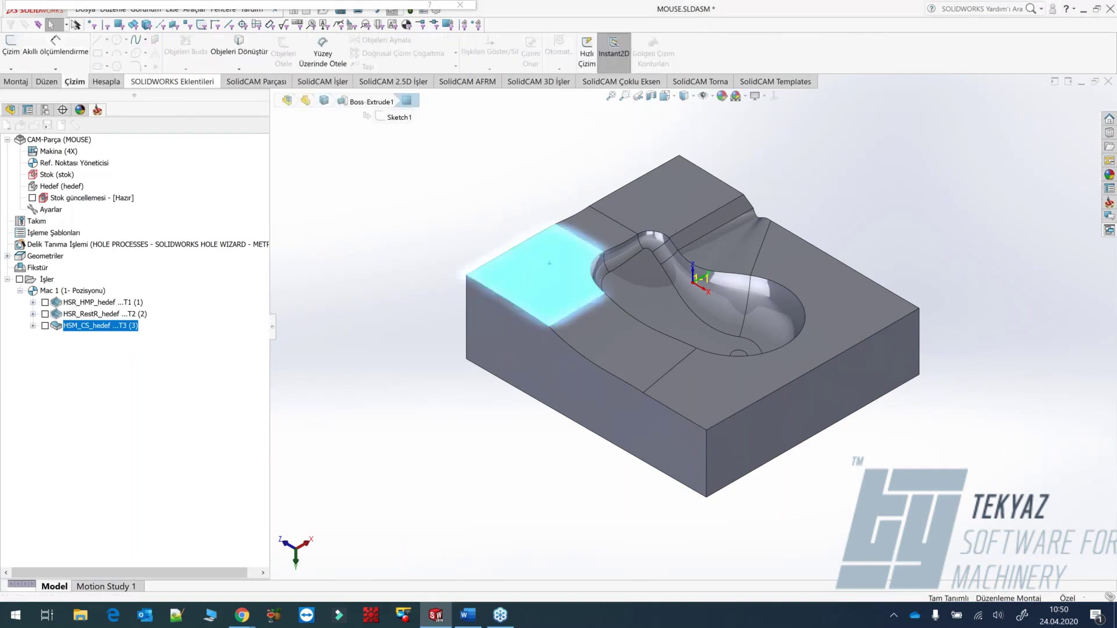
click(347, 196)
click(10, 109)
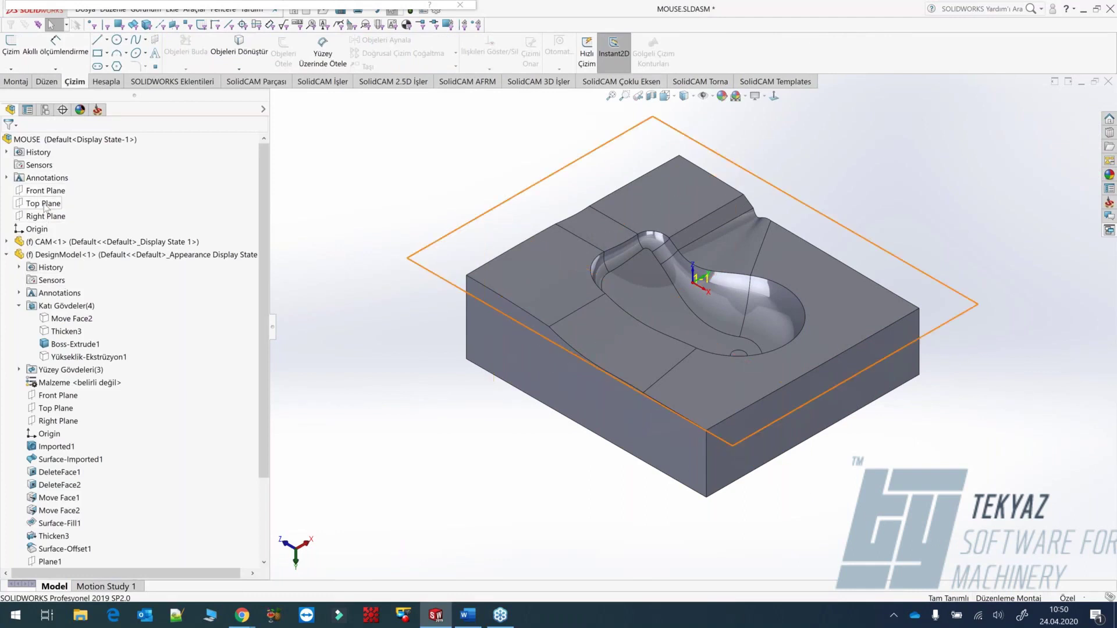
click(42, 203)
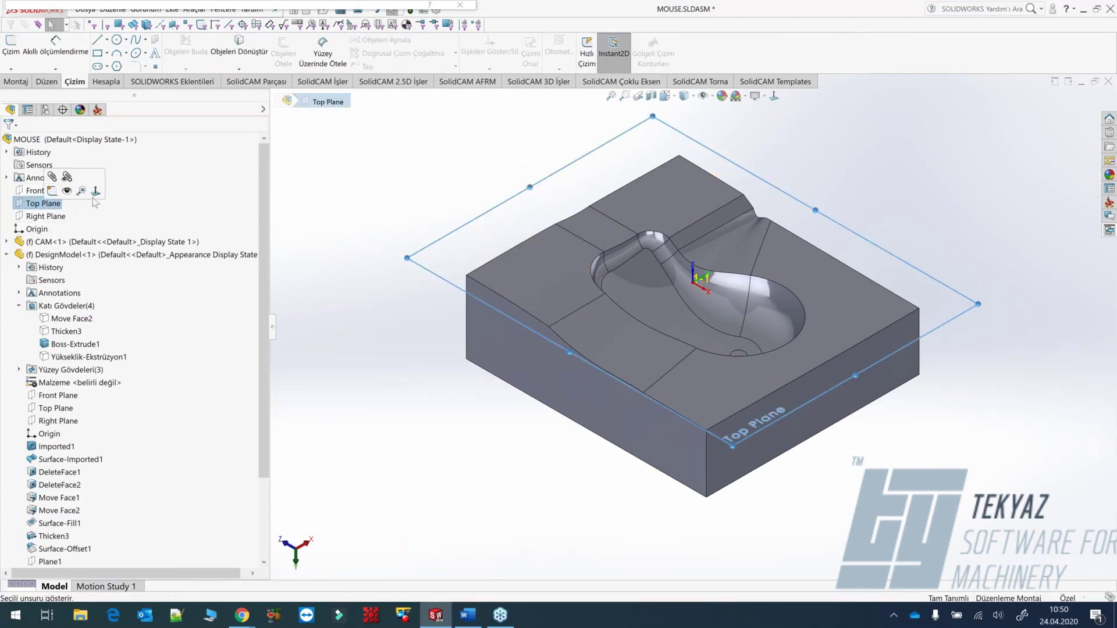
click(52, 191)
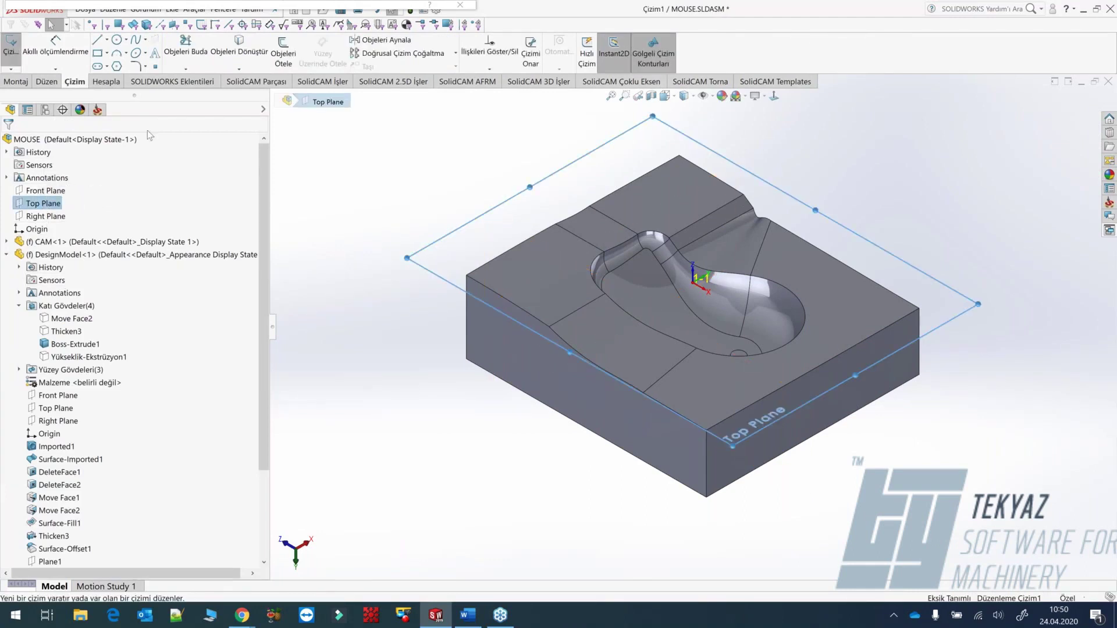
Sketch a circle with a radius of about 157 mm around the part, centred on the machining coordinate origin, and exit the sketch.
click(117, 40)
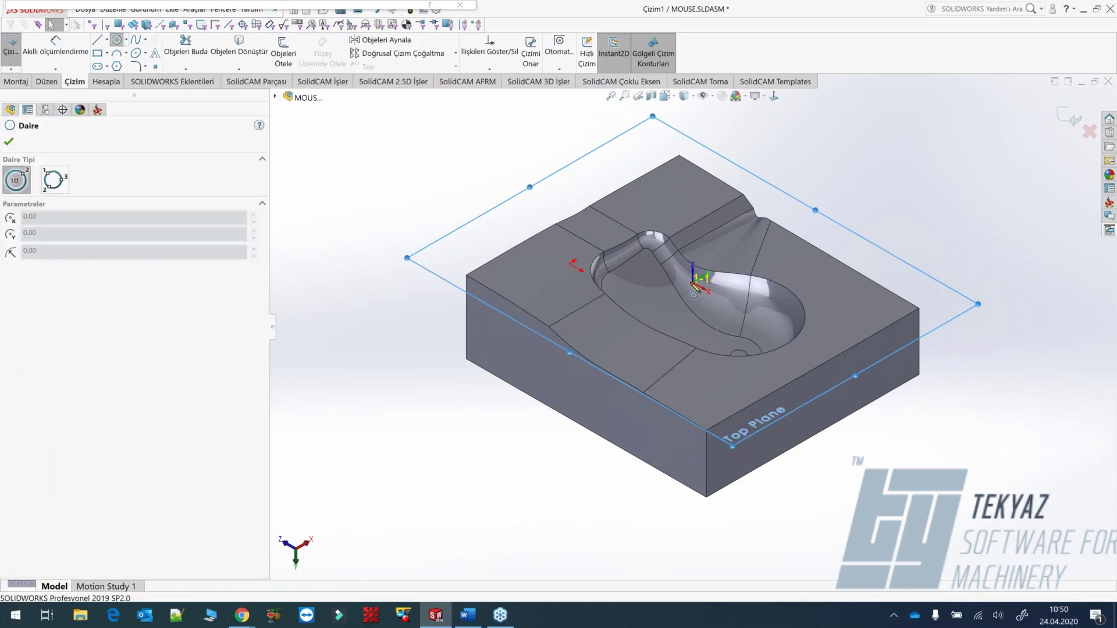
click(696, 285)
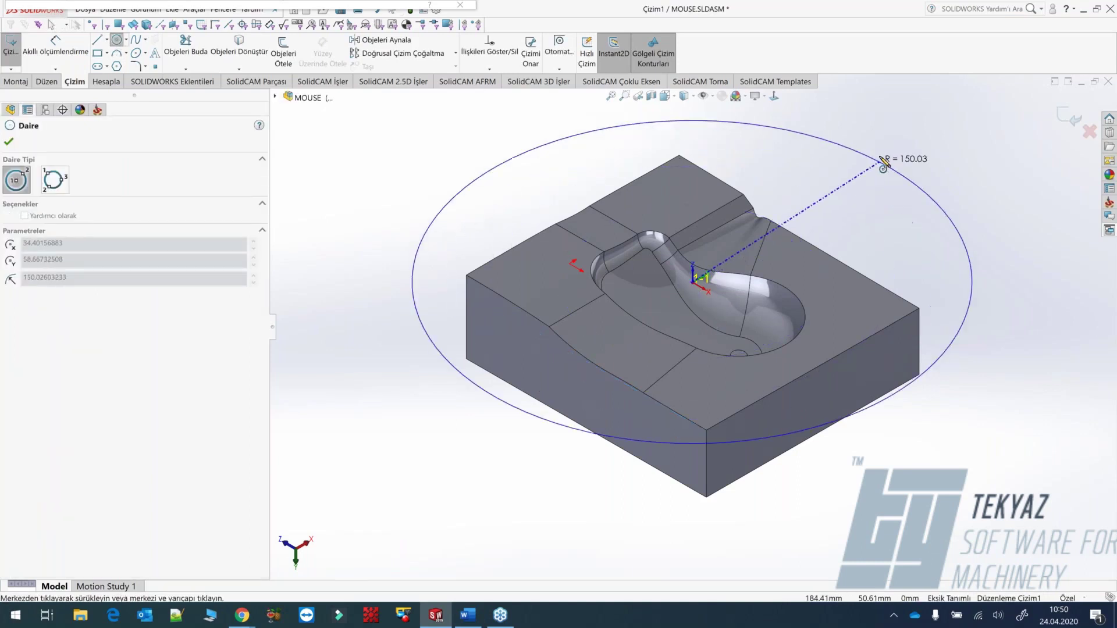
click(970, 163)
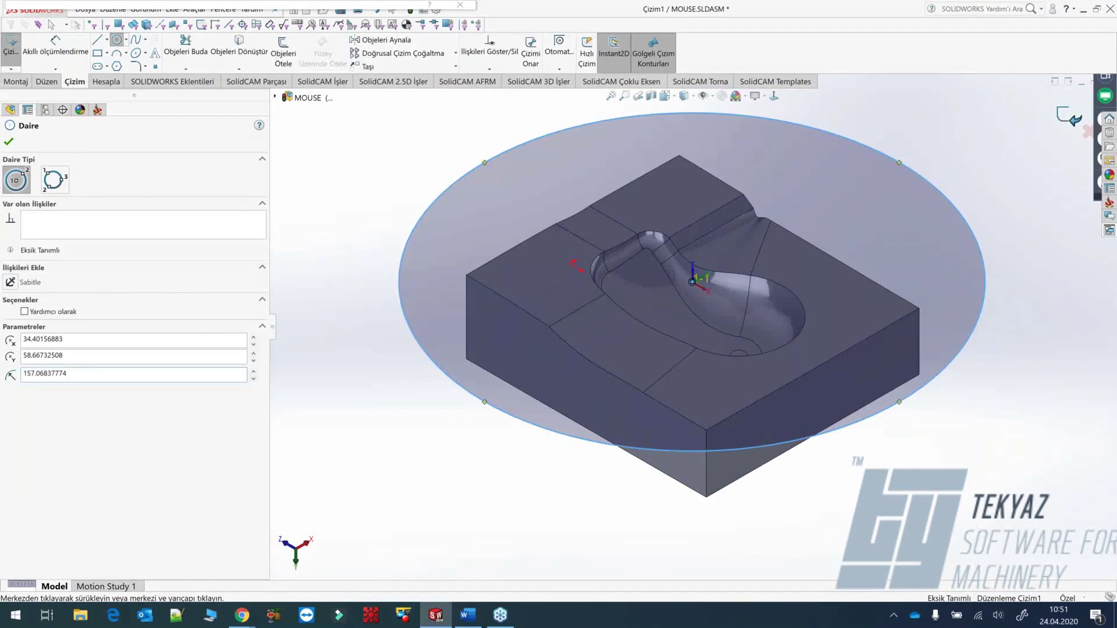
click(1070, 117)
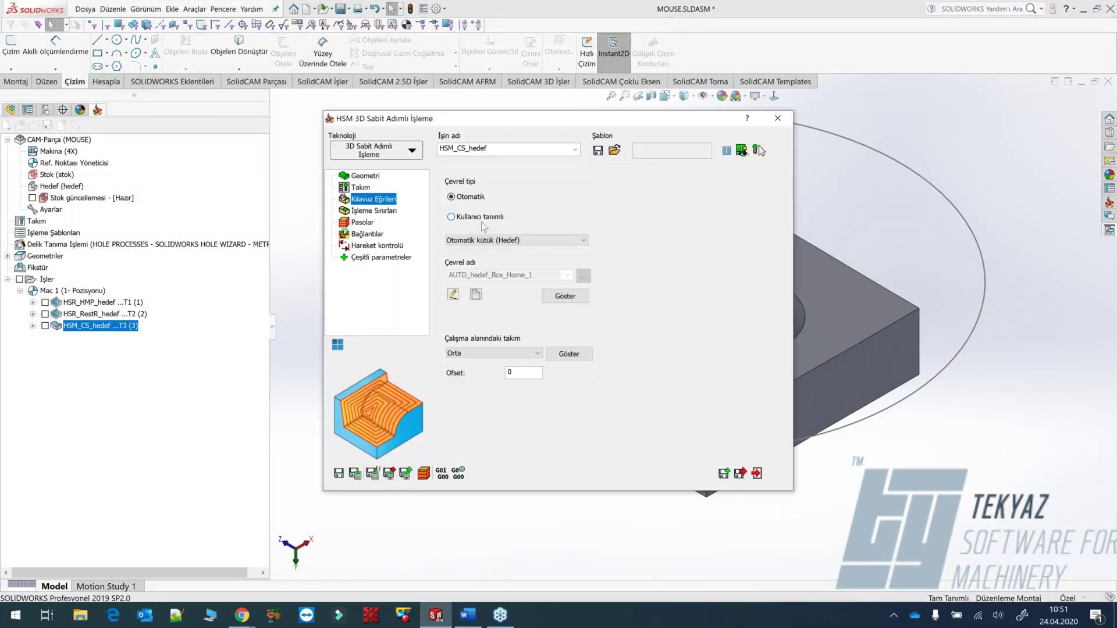
Set the guide curve type to Kullanıcı tanımlı and define its geometry, kontur, as a chain from the sketched circle.
click(481, 220)
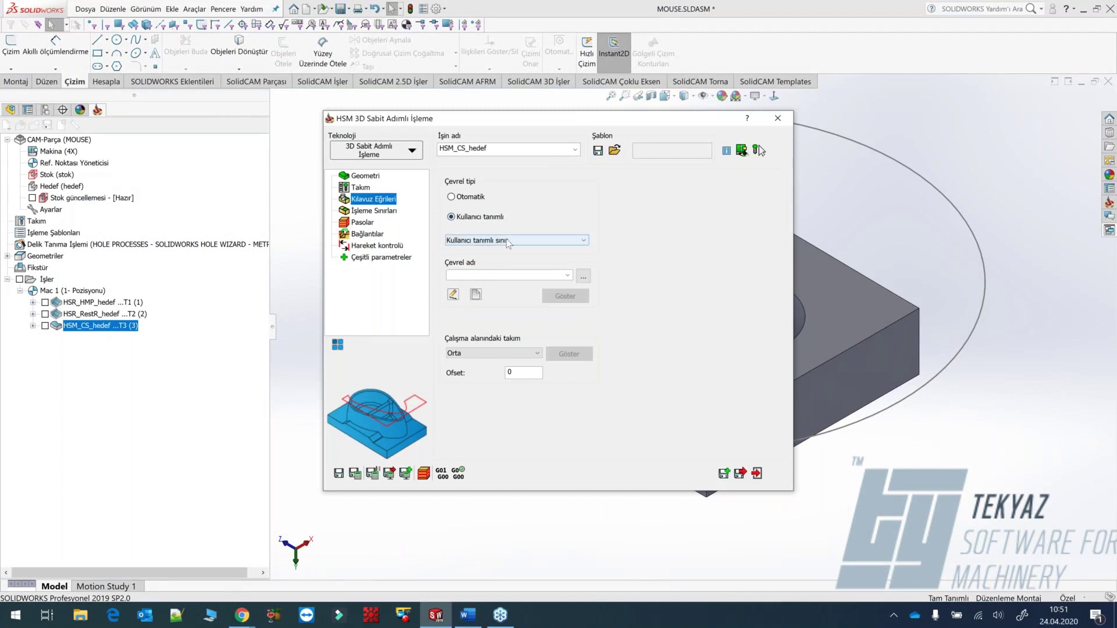
click(476, 296)
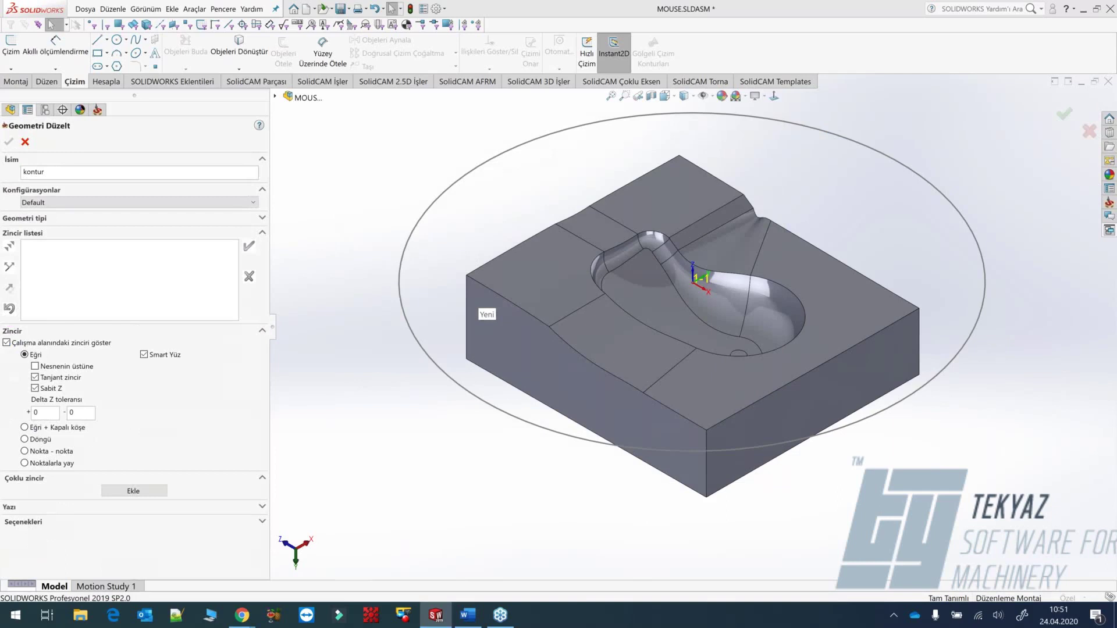
click(936, 198)
click(314, 102)
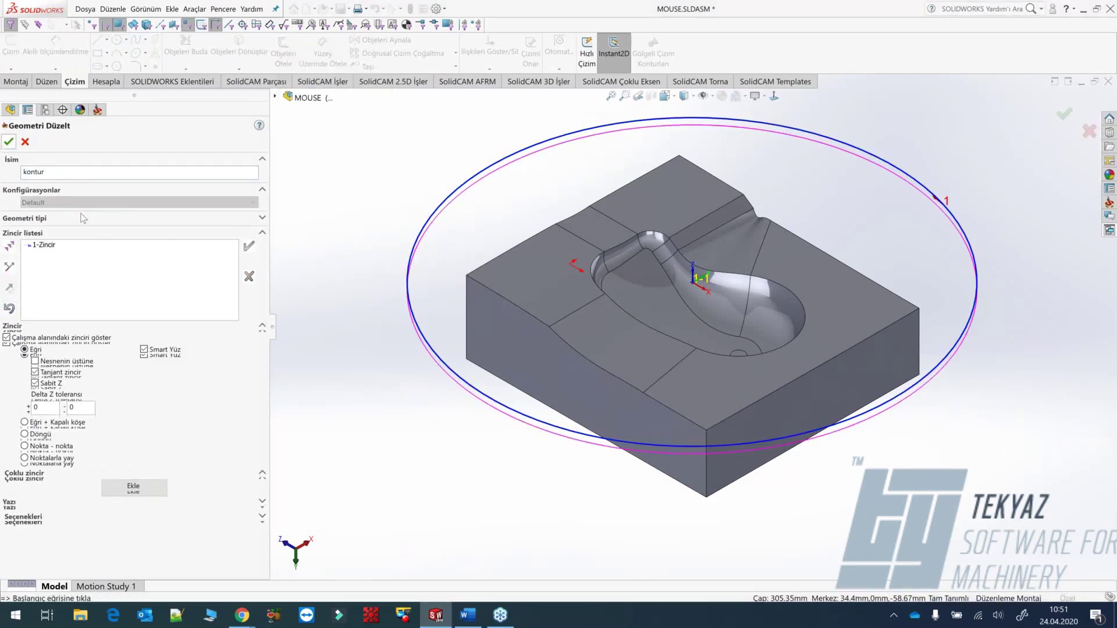
click(9, 141)
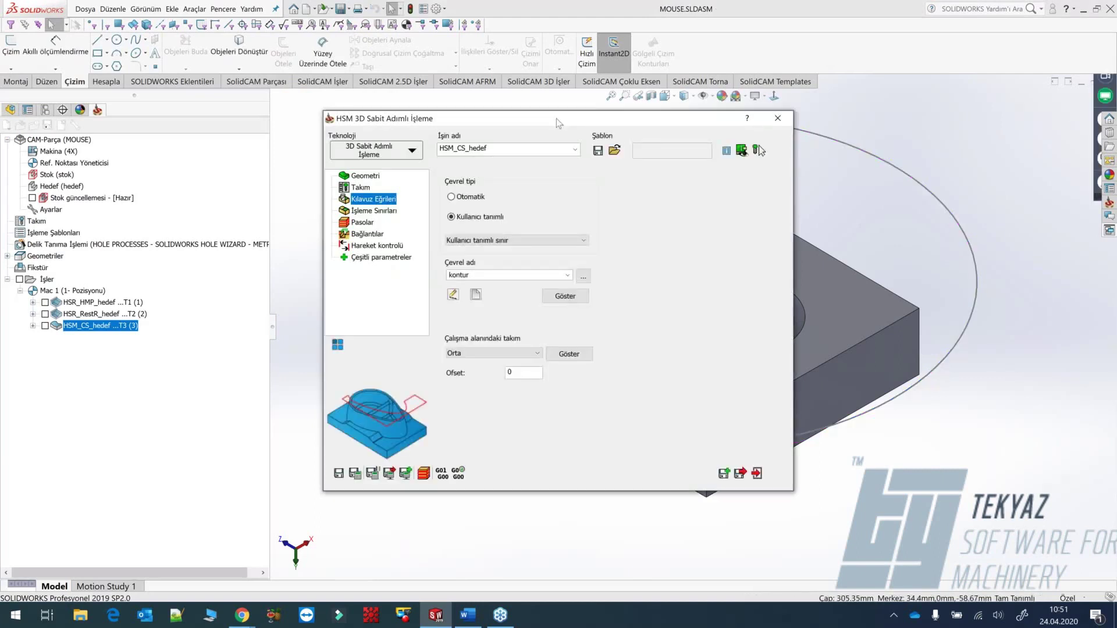
drag(557, 123, 347, 76)
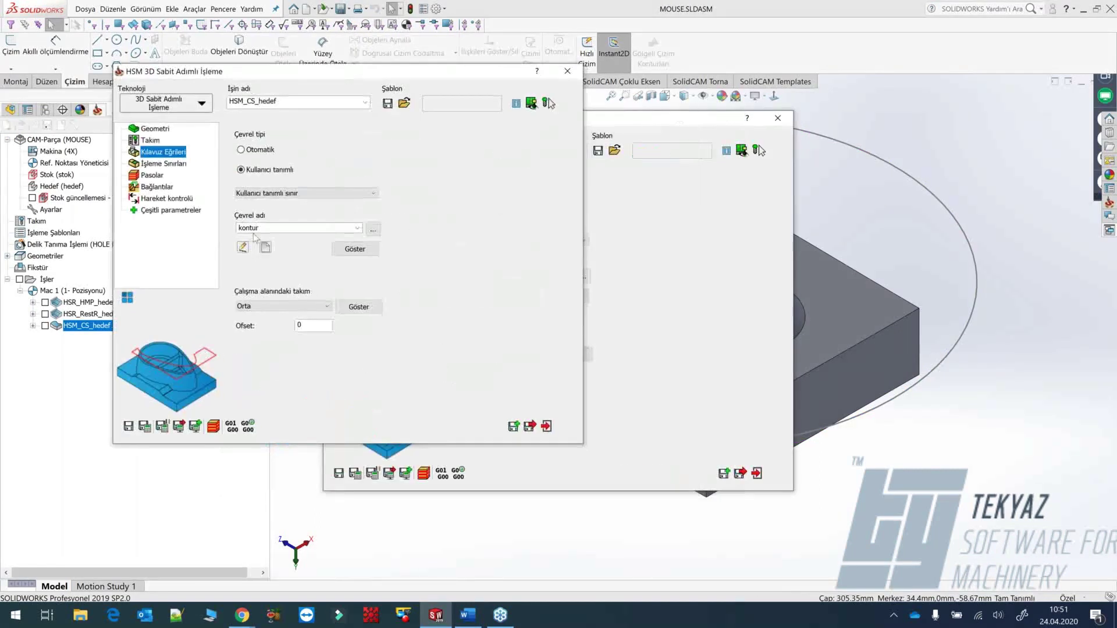
Preview the kontur guide curve and the tool working area of the automatic machining boundary, then close the preview.
click(165, 164)
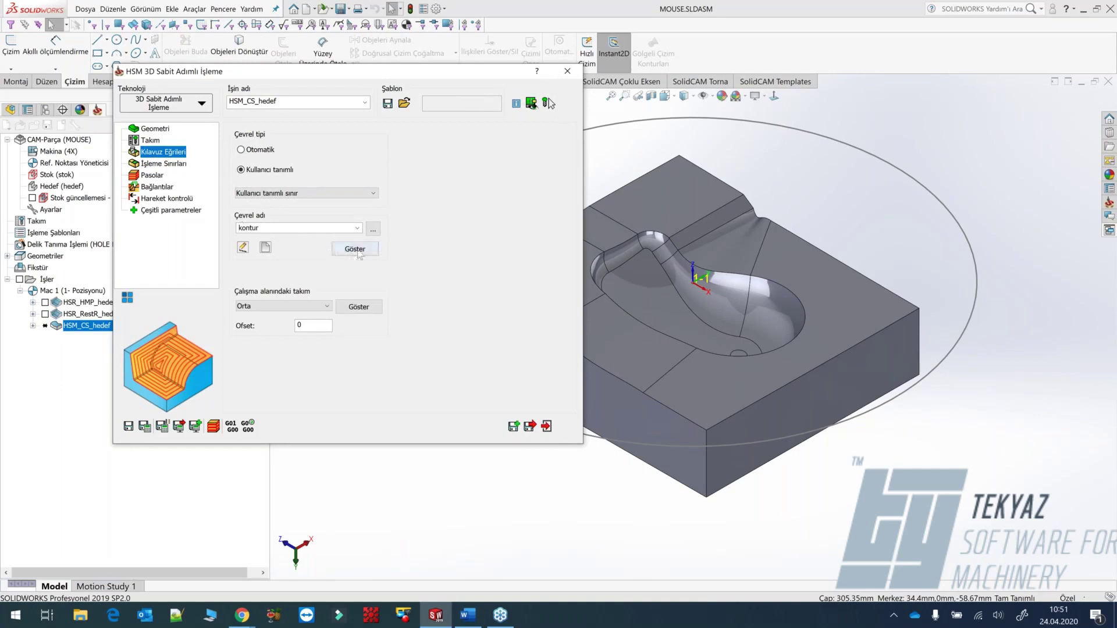
click(355, 248)
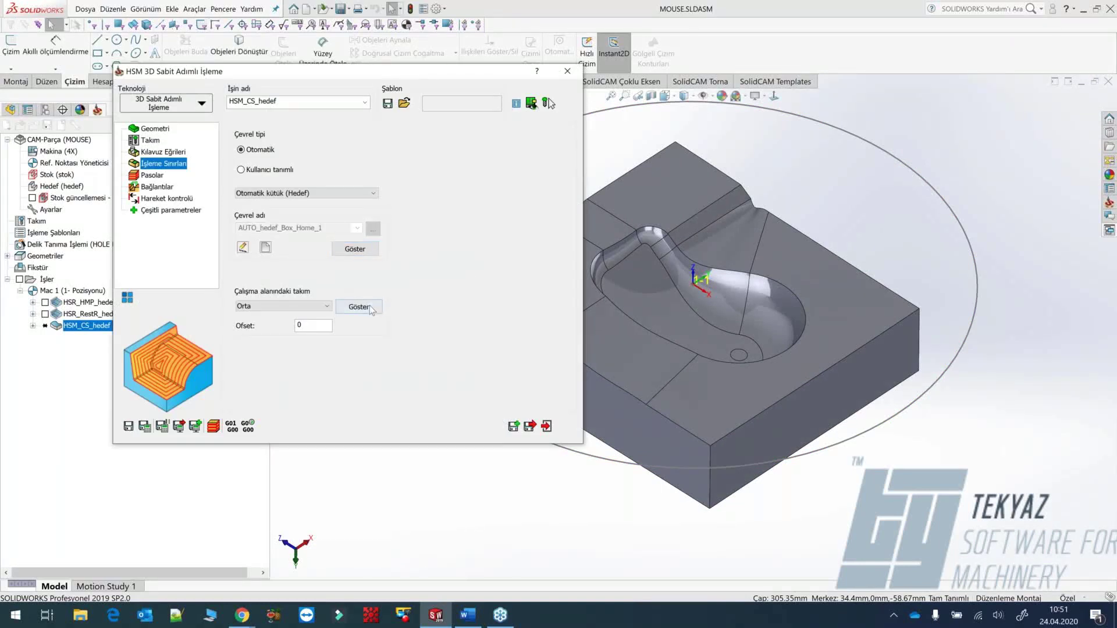
click(359, 306)
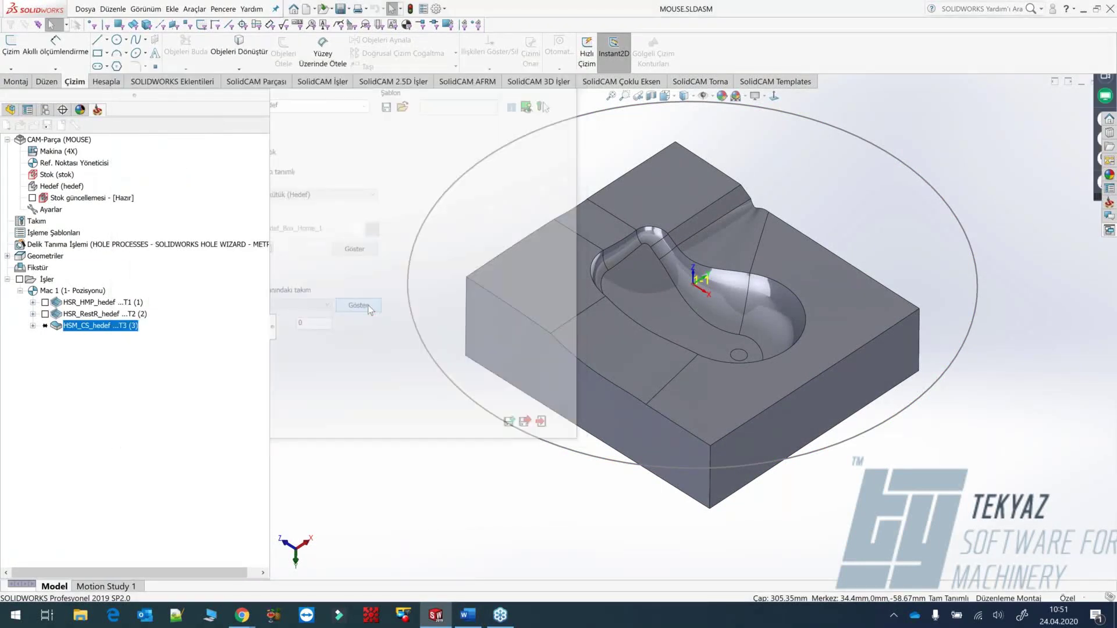
click(9, 141)
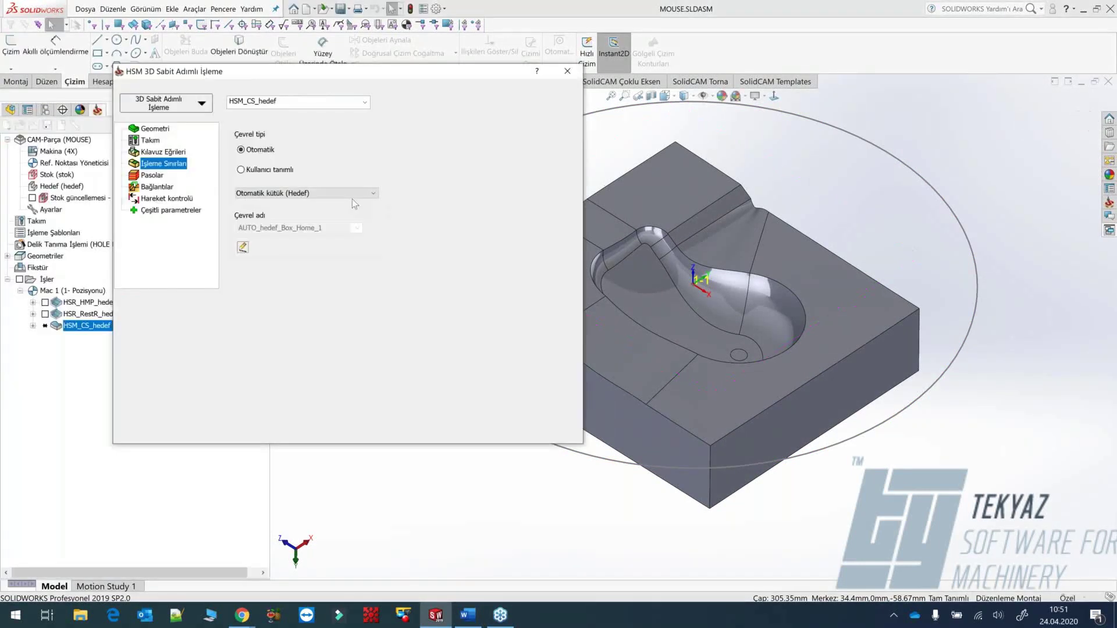
Edit the guide circle's sketch, shrink the circle to a radius of about 66 mm, and exit the sketch.
click(673, 101)
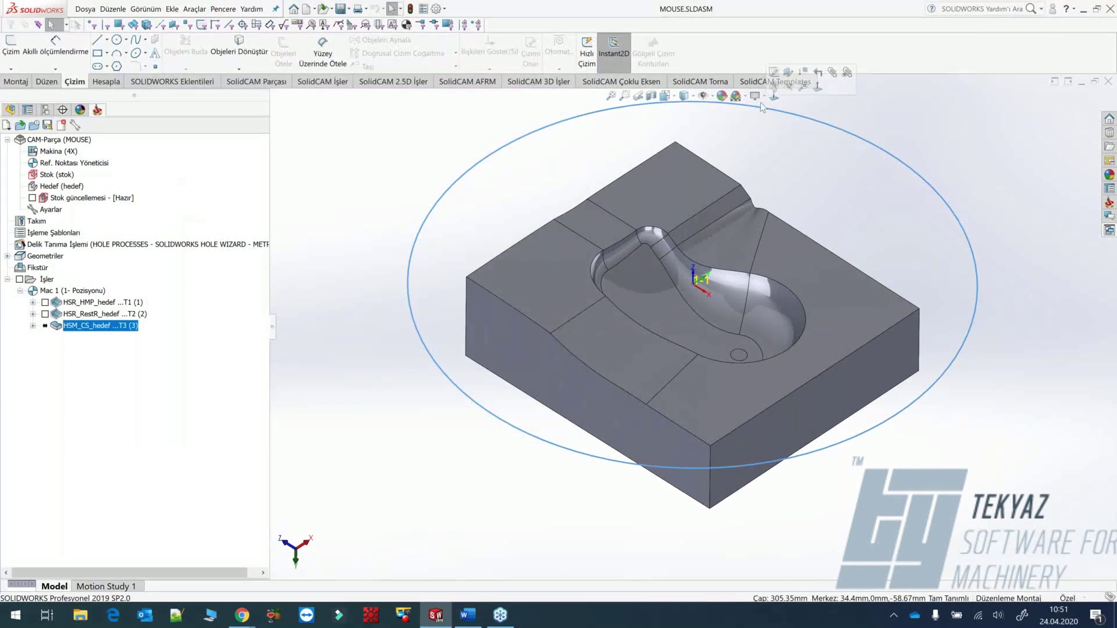
click(774, 72)
drag(784, 125, 731, 221)
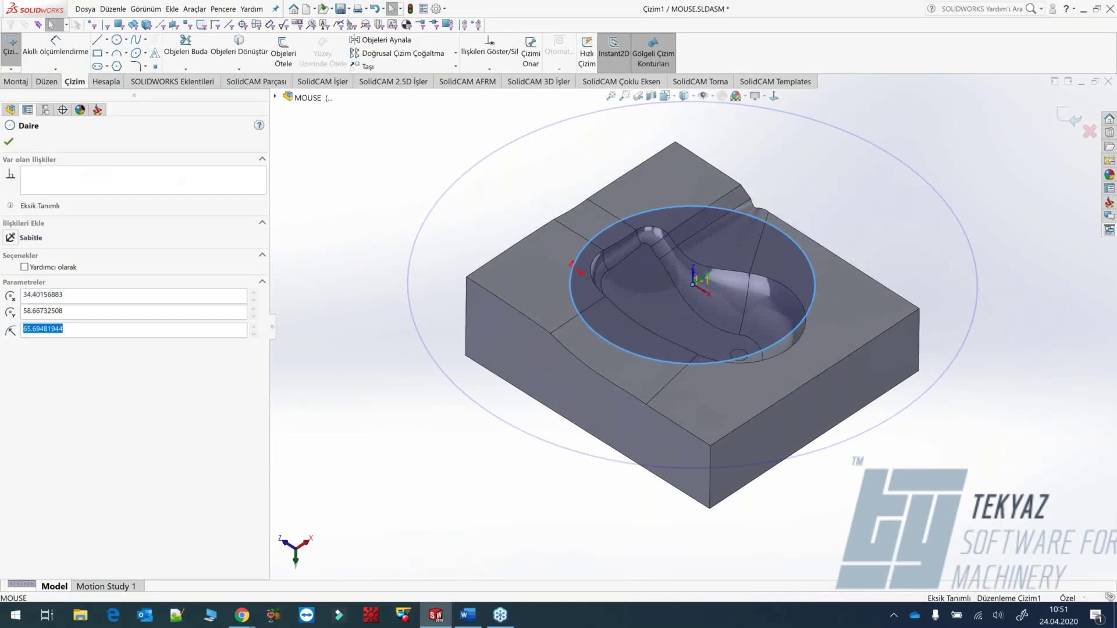
click(1062, 118)
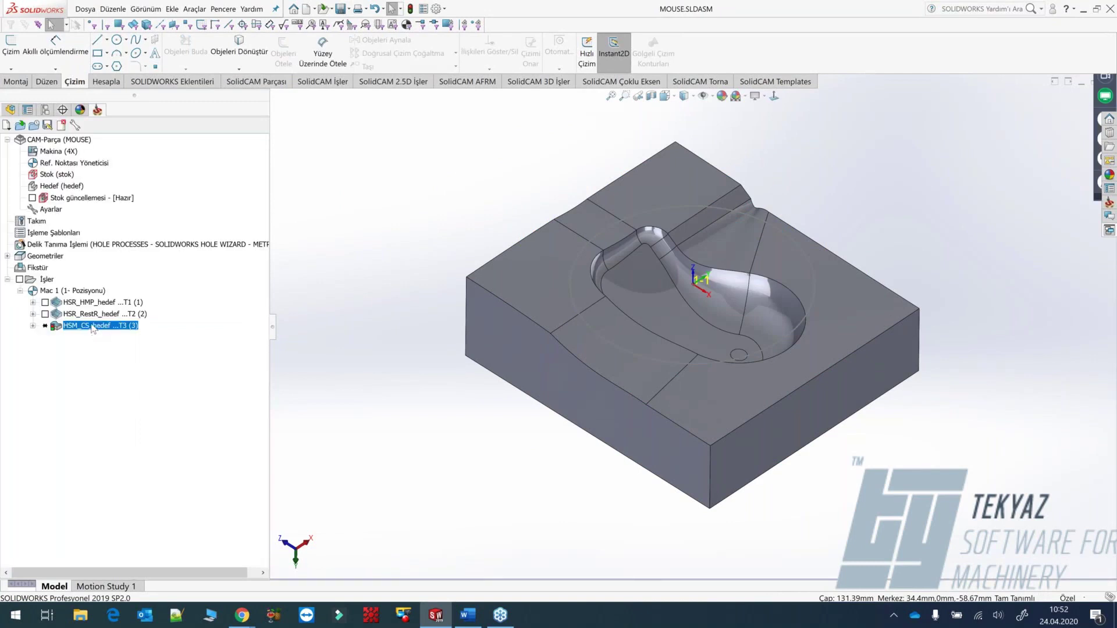
Synchronize the HSM_CS_hedef operation with the resized circle and recalculate it.
right_click(93, 329)
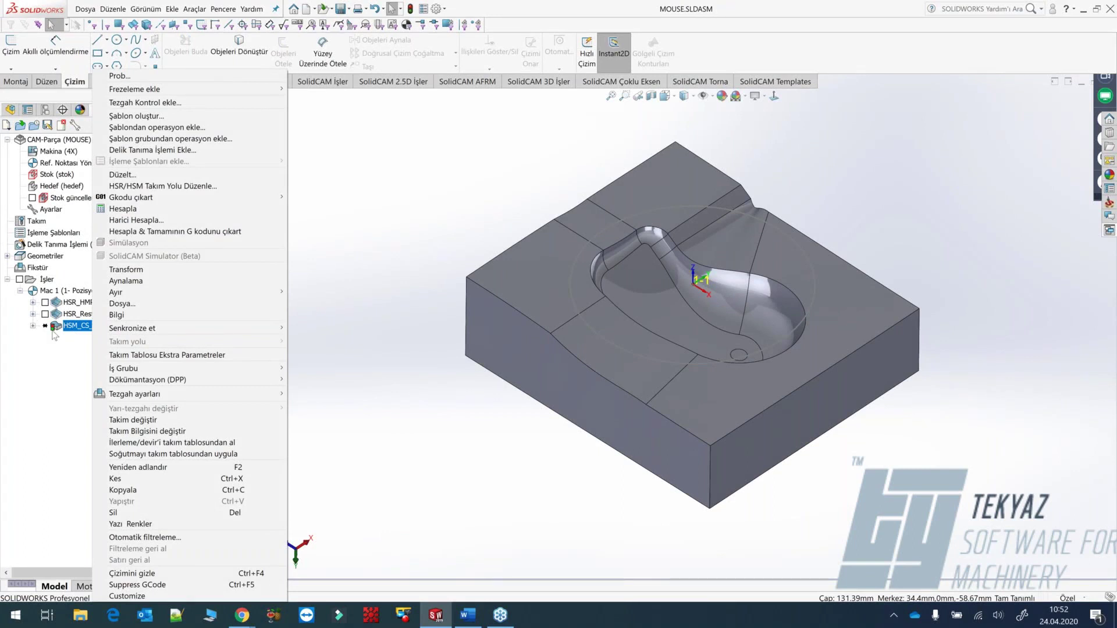
mouse_move(119, 333)
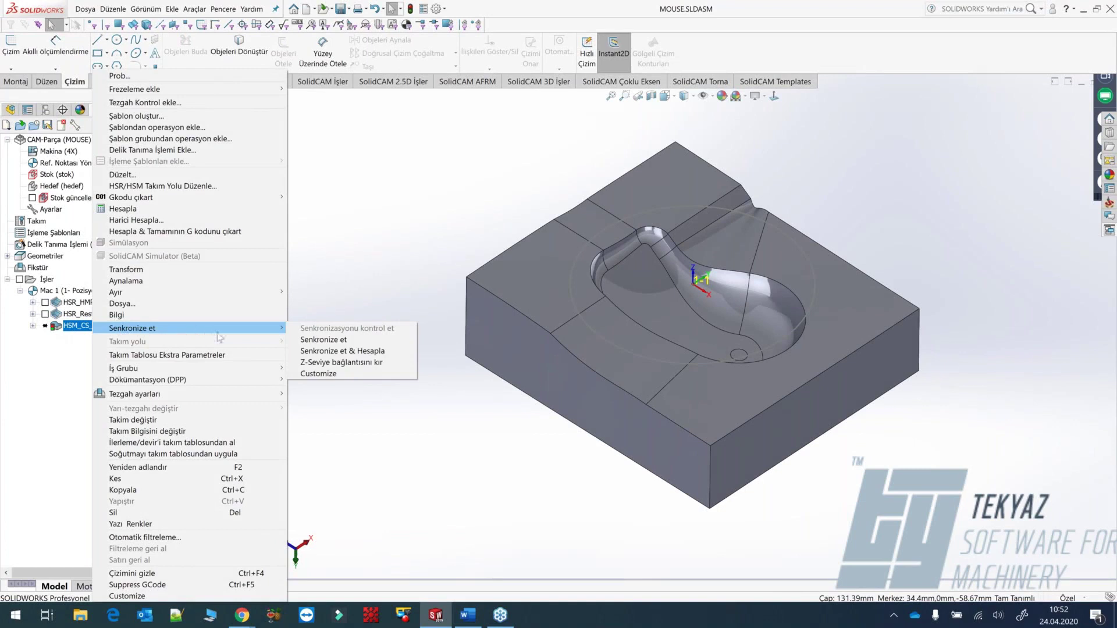
click(327, 351)
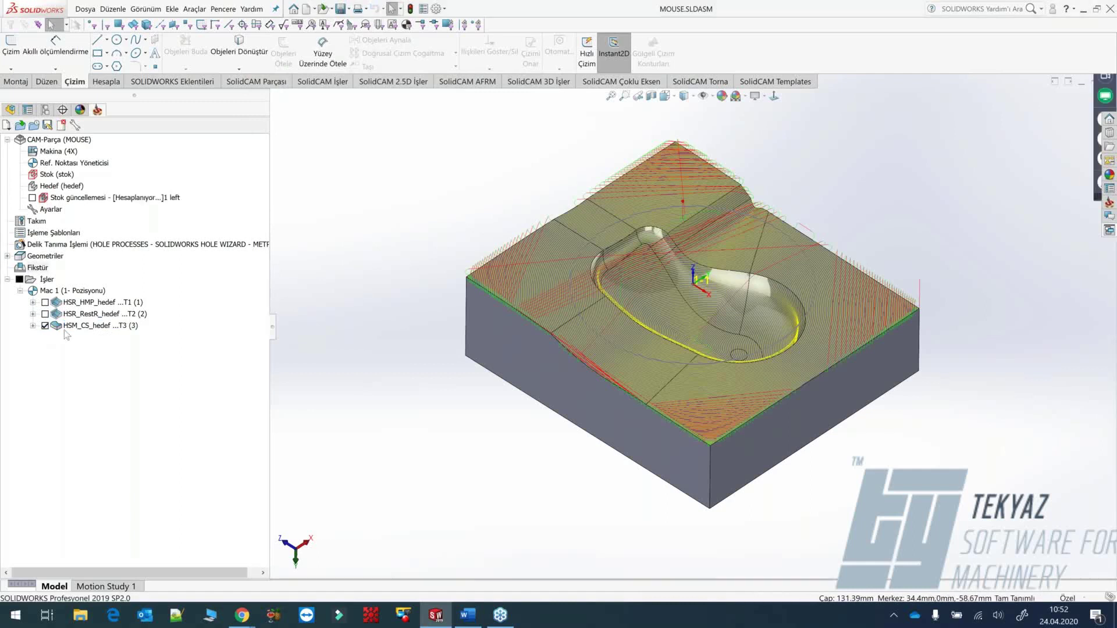
Simulate the HSM_CS_hedef toolpath in Host CAD mode, first slowly and then faster, pause it, and exit the simulation.
right_click(120, 326)
click(157, 244)
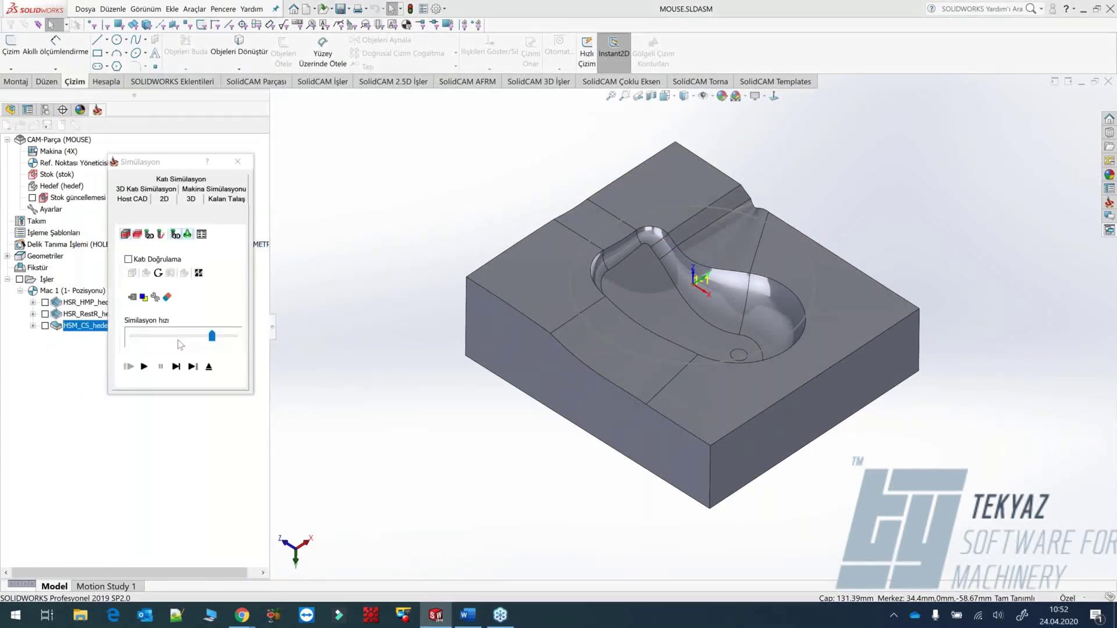
click(165, 338)
click(144, 367)
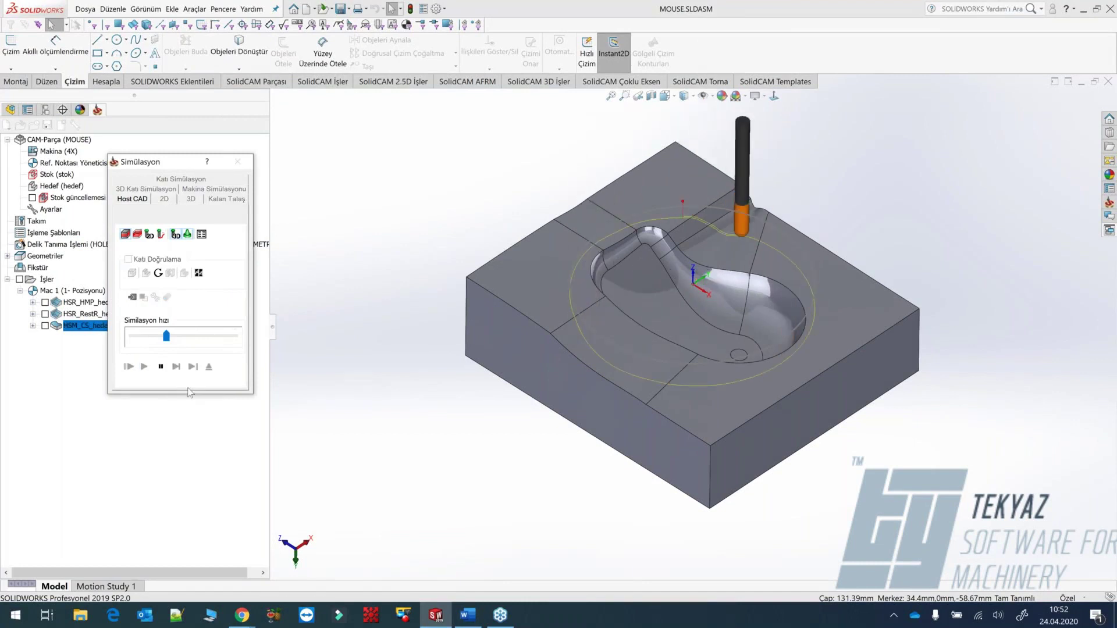
click(211, 336)
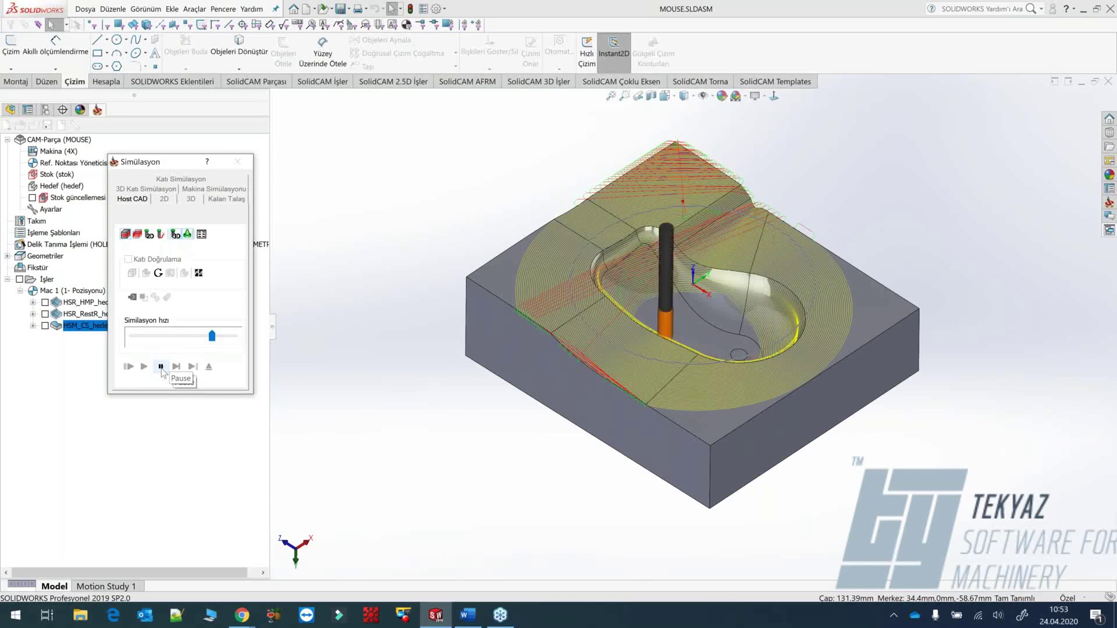
click(161, 368)
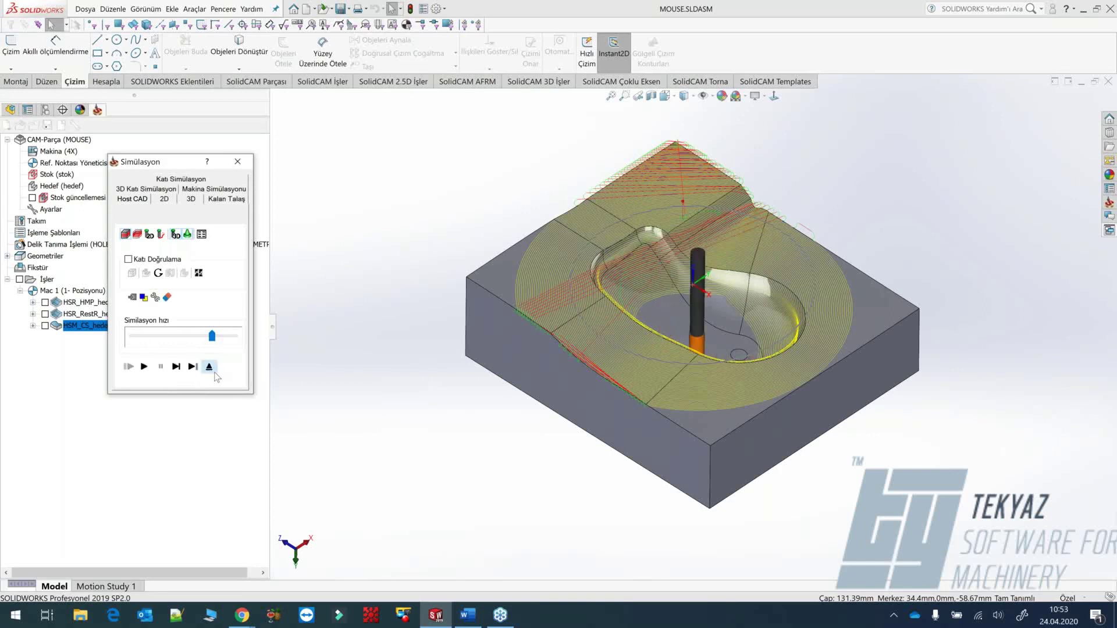
click(210, 369)
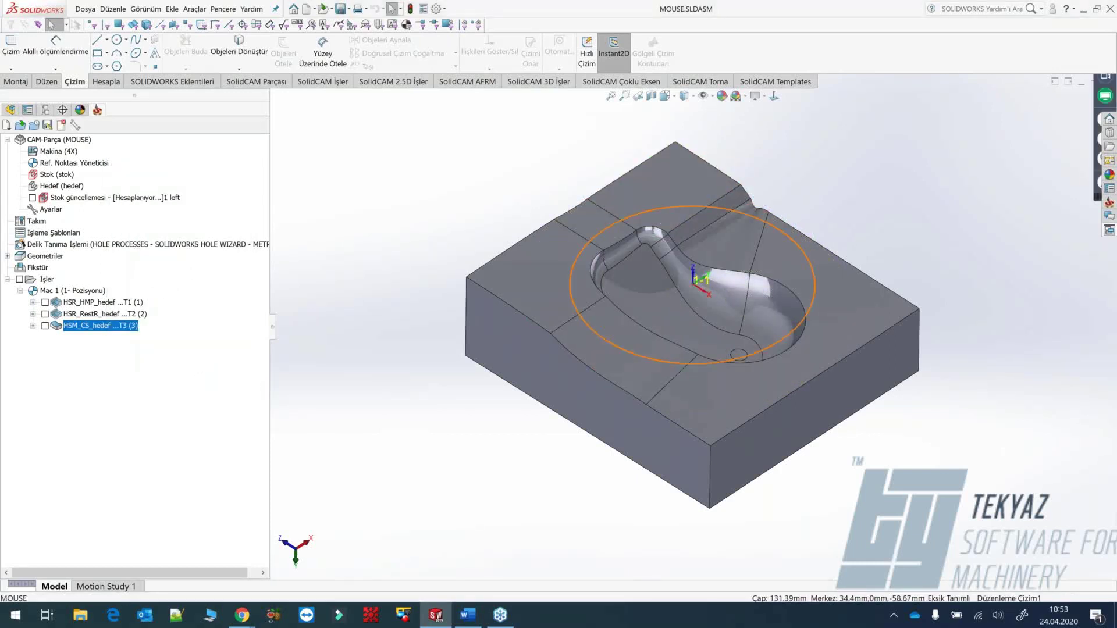
Hide the guide circle's sketch in the graphics area.
right_click(646, 213)
click(647, 220)
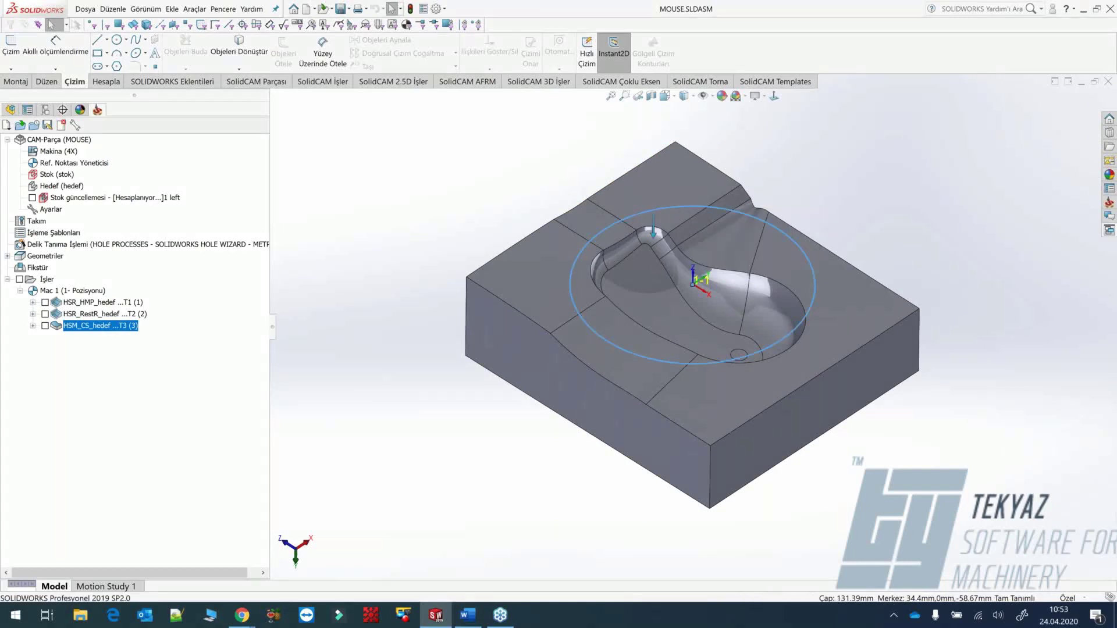
click(642, 219)
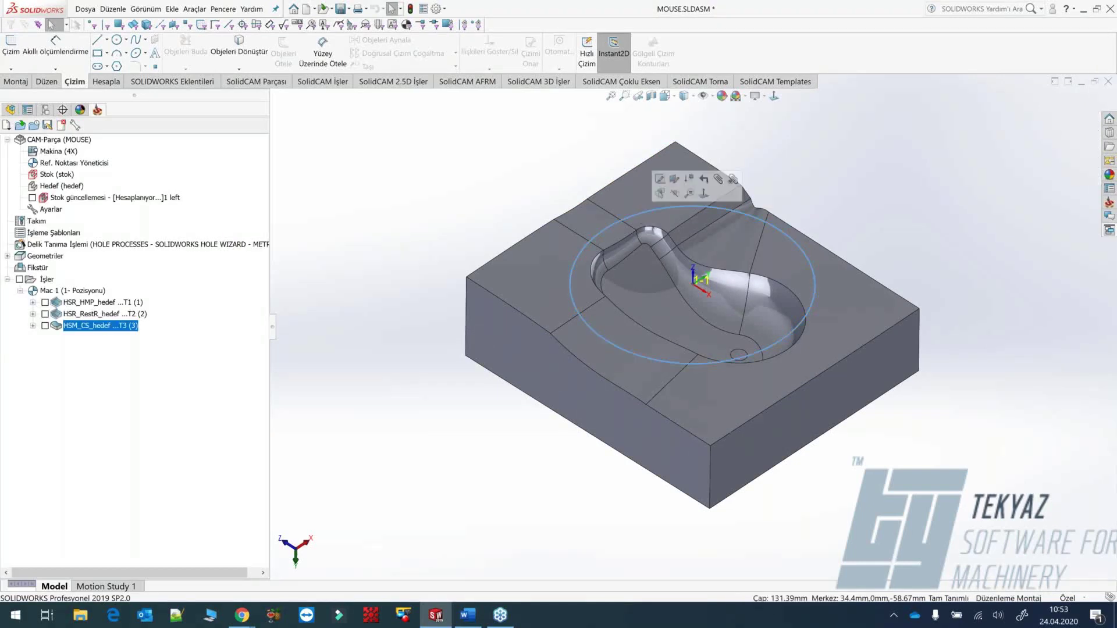
click(860, 156)
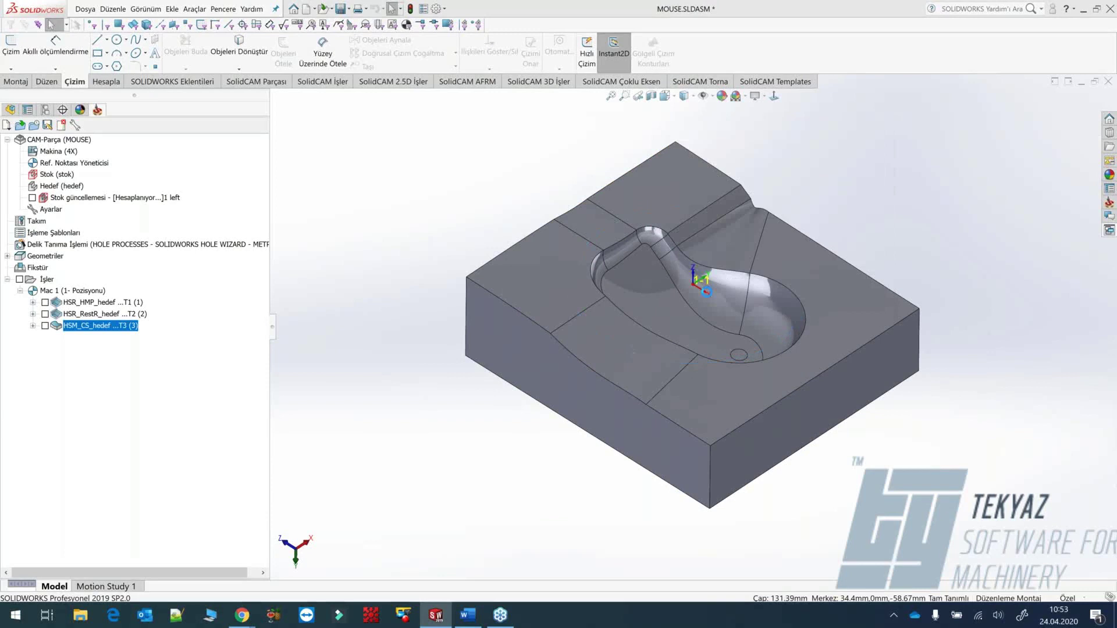
Start a new guide curve geometry, kontur1, for HSM_CS_hedef on the pocket's upper rim, with tangent chaining and constant Z turned off.
double_click(99, 326)
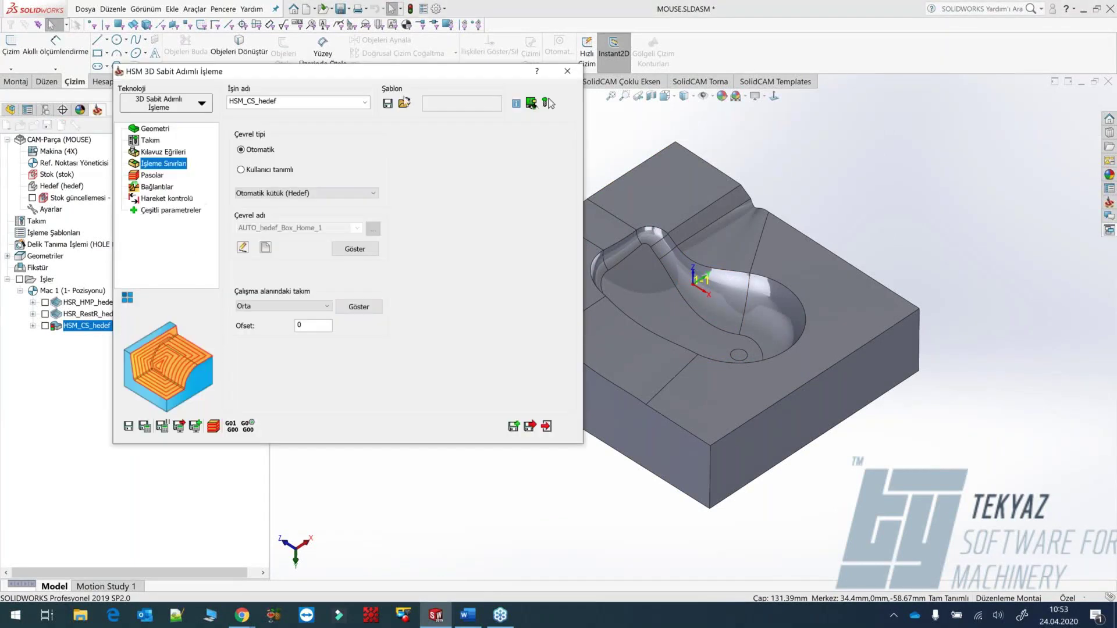
click(160, 152)
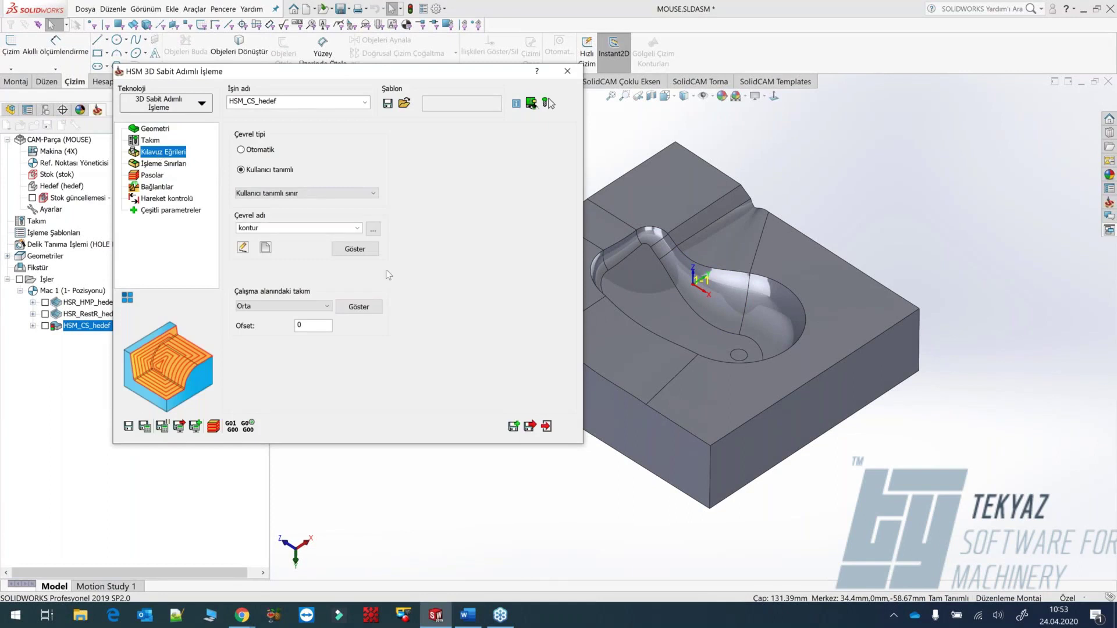
click(264, 248)
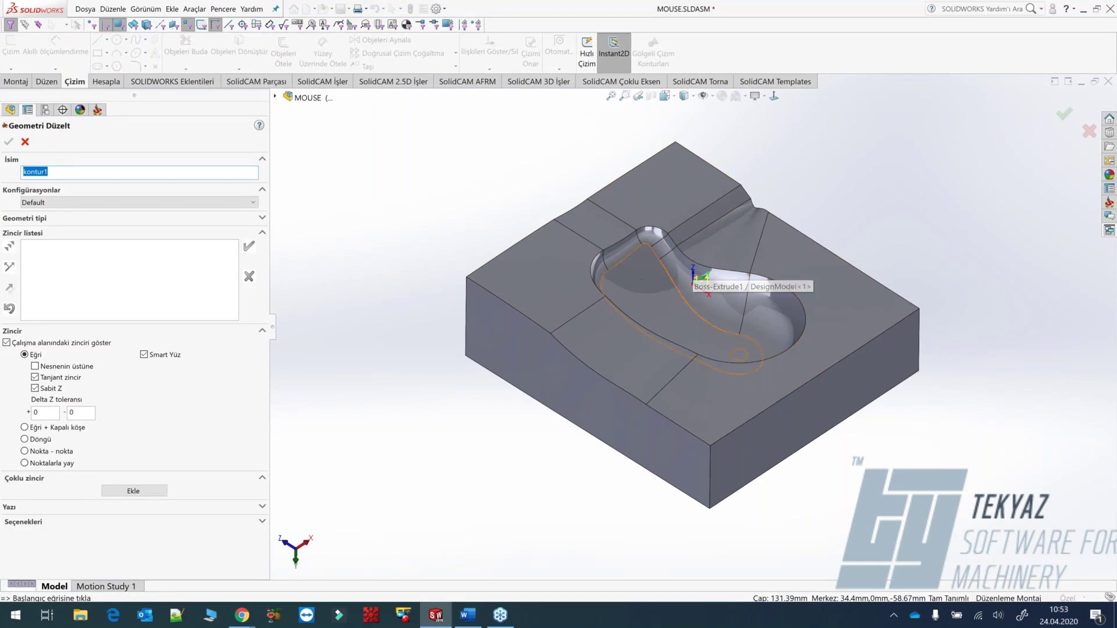
click(639, 230)
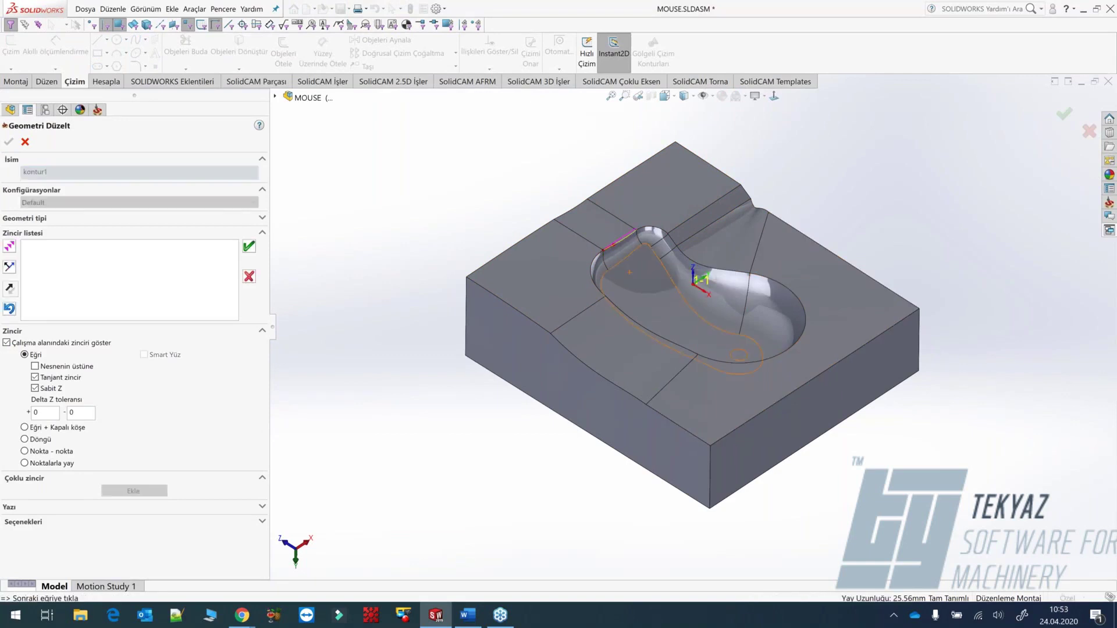
click(651, 231)
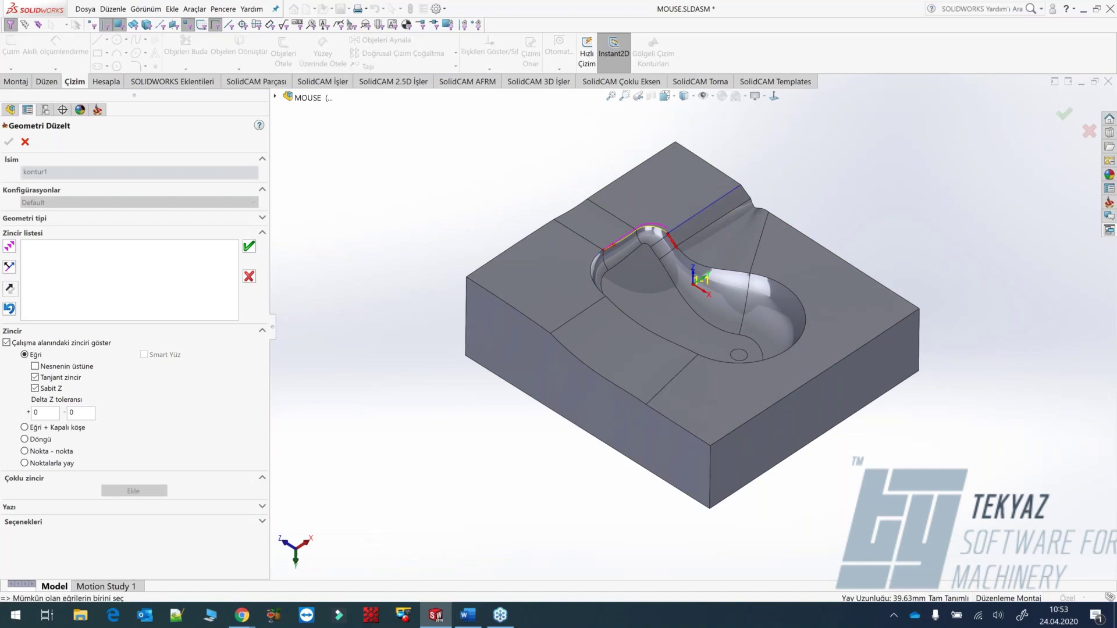
click(10, 248)
click(9, 308)
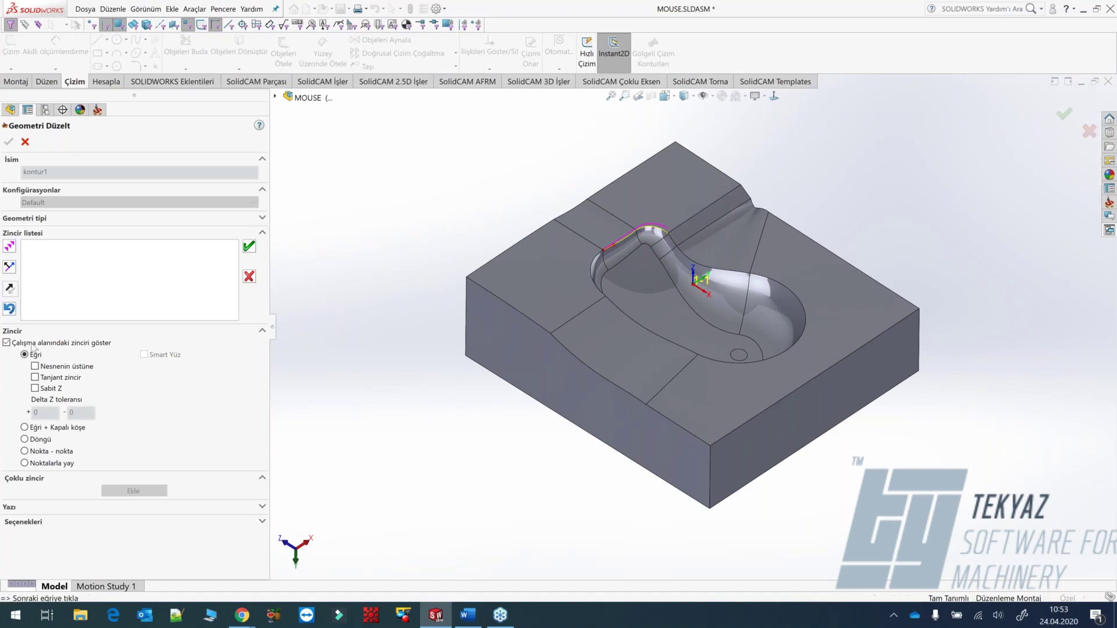
Complete the kontur1 chain around the pocket's upper rim and accept it as the guide curve.
click(690, 257)
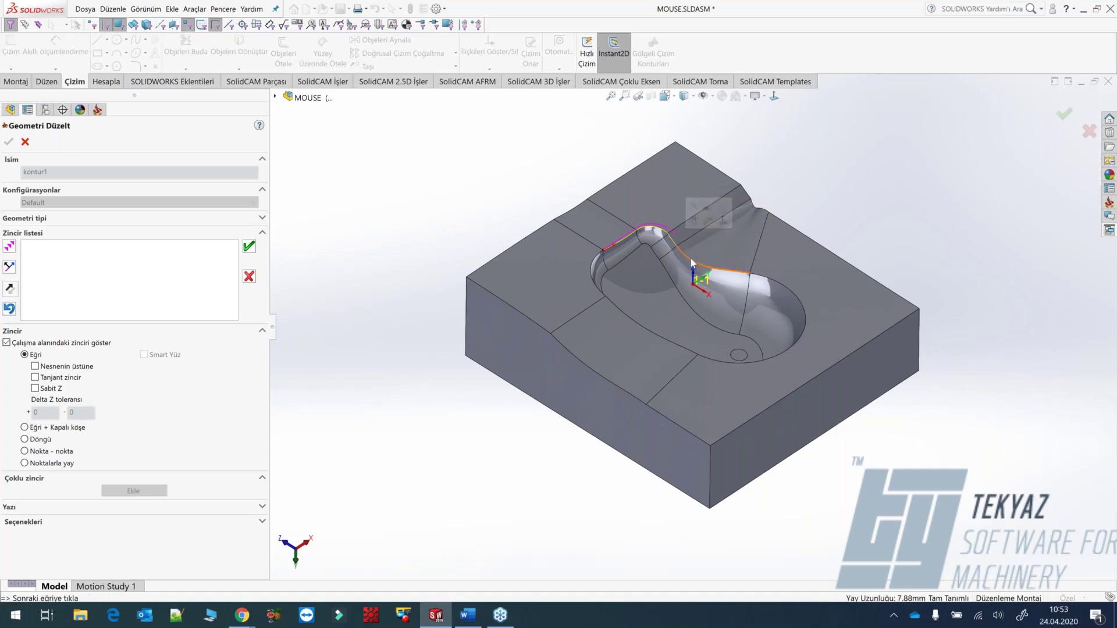
click(690, 257)
click(776, 286)
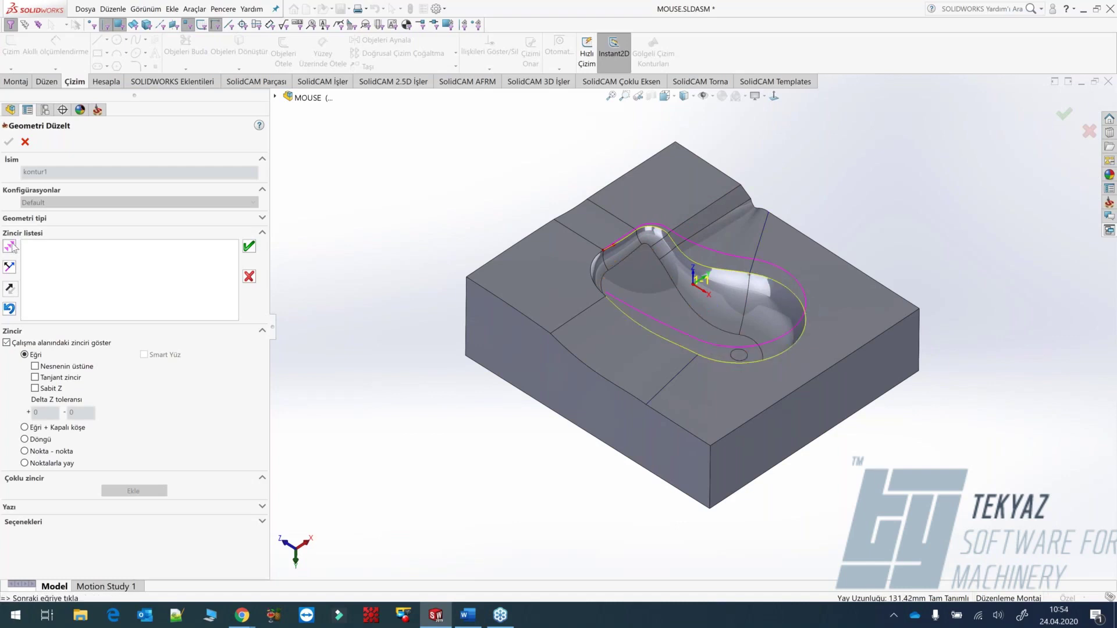
click(319, 101)
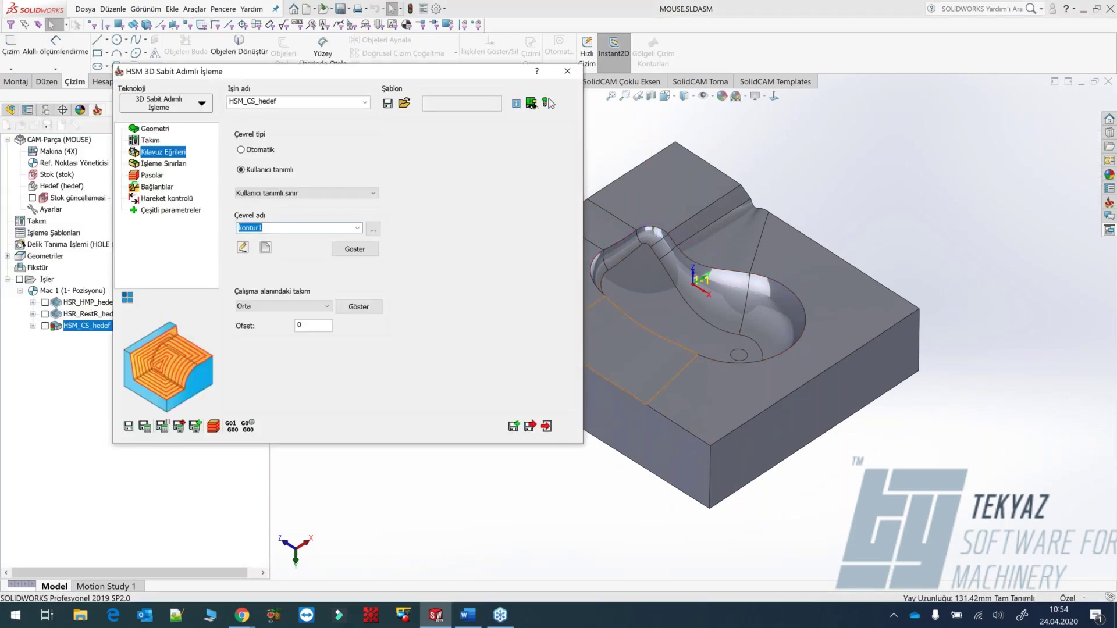
Set the machining boundary to Kullanıcı tanımlı with the kontur1 geometry, and check its contour on the model.
click(161, 164)
click(267, 170)
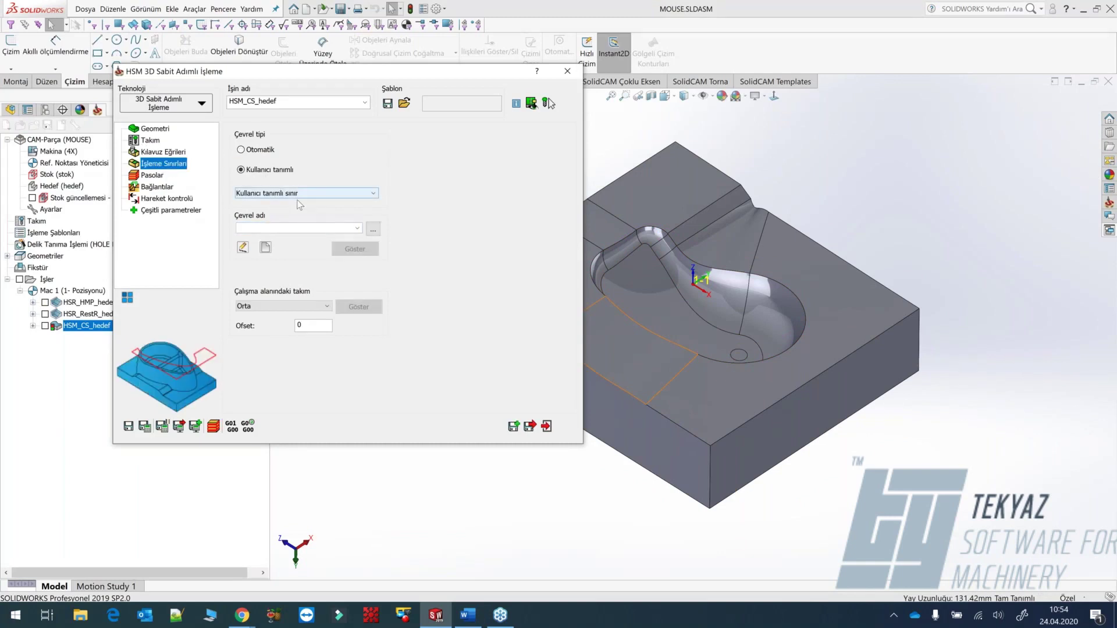
click(356, 228)
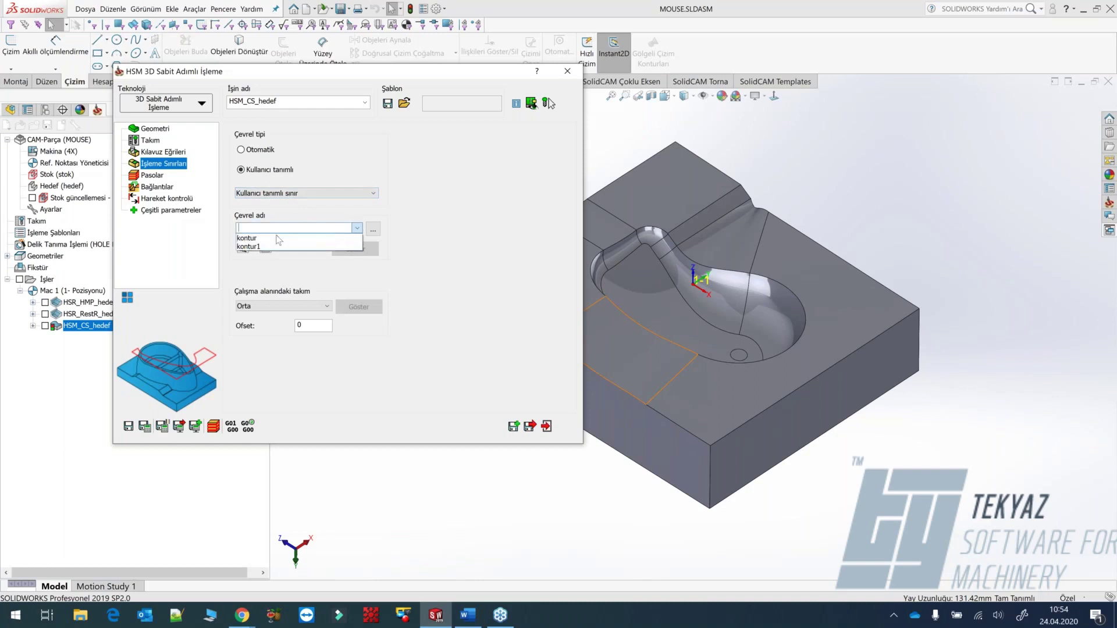
click(268, 248)
click(362, 251)
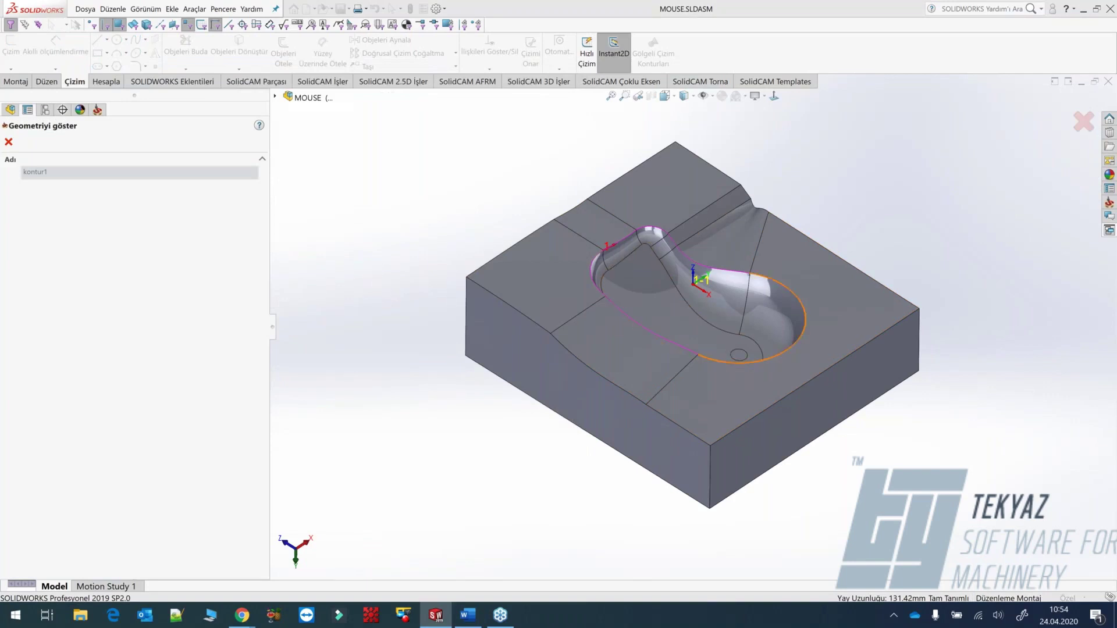
click(9, 142)
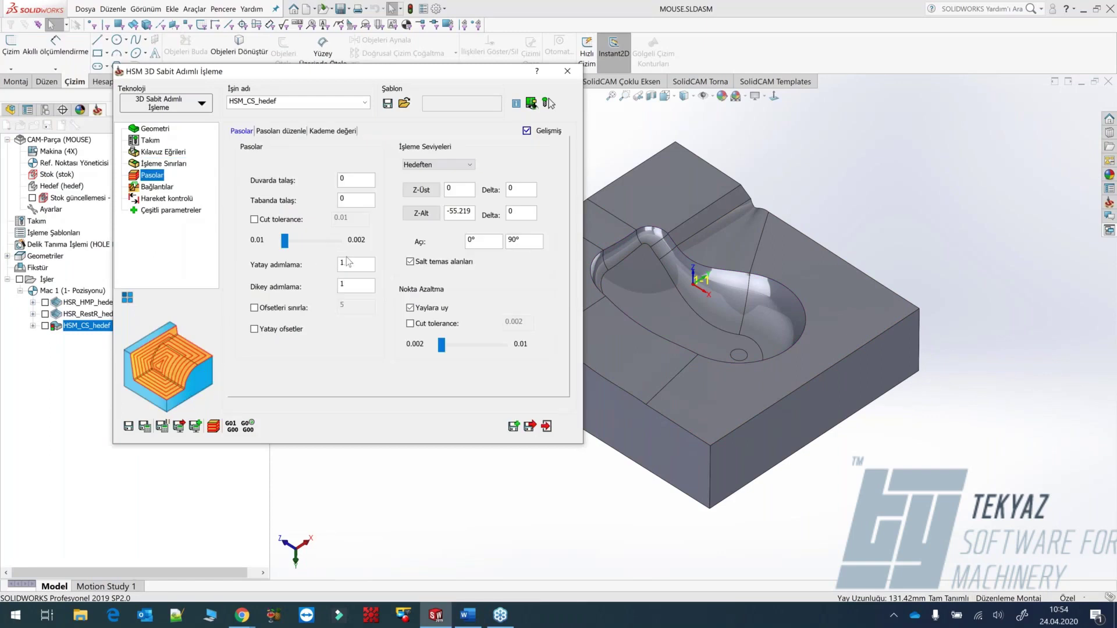
Set the horizontal and vertical step-over of the passes to 0.5.
double_click(342, 264)
key(Tab)
text(0.5)
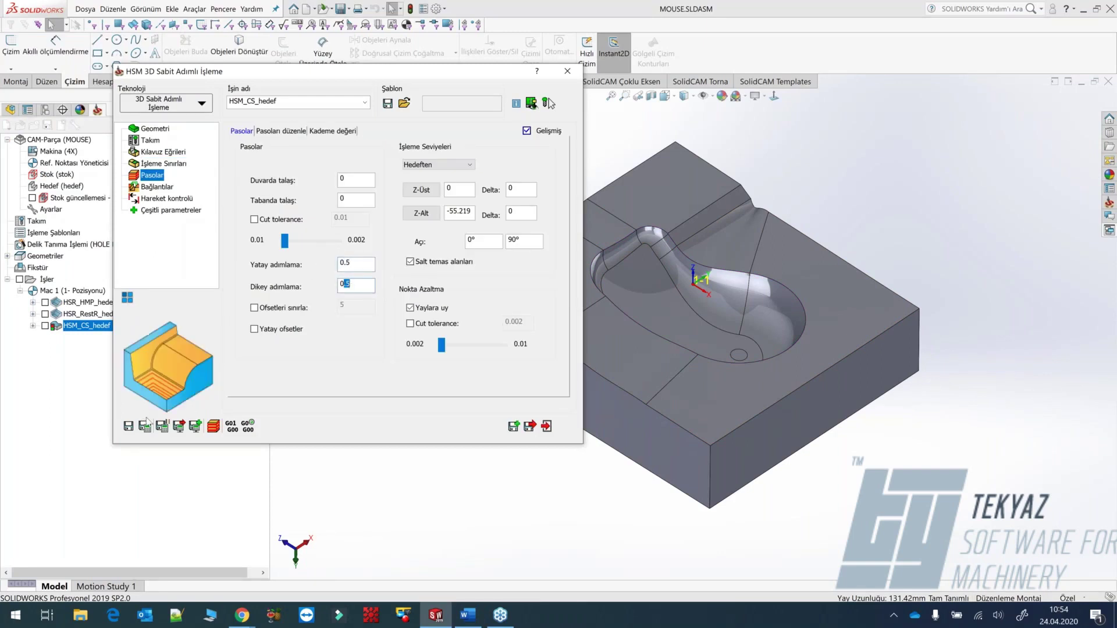
Check the operation's general link settings, calculate the toolpath, and open its simulation.
click(144, 187)
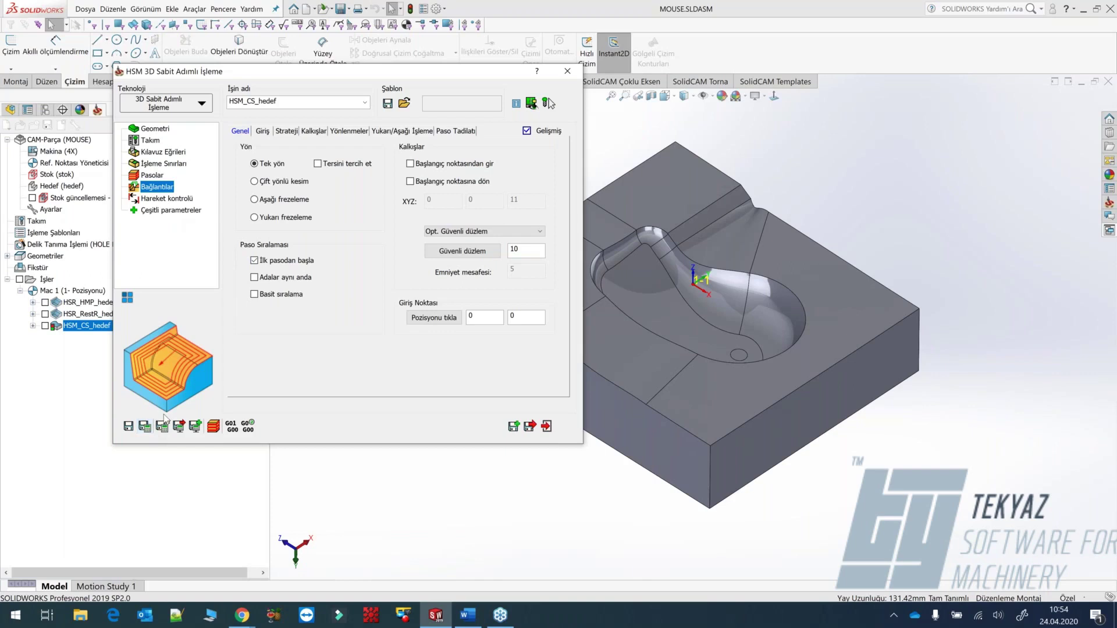
click(547, 103)
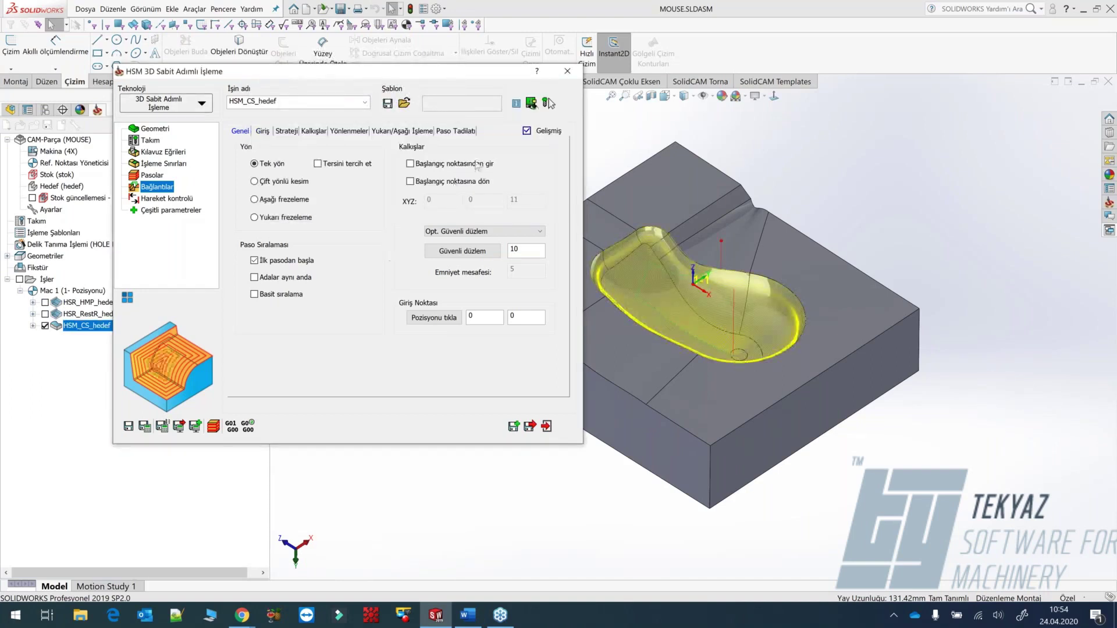
click(212, 427)
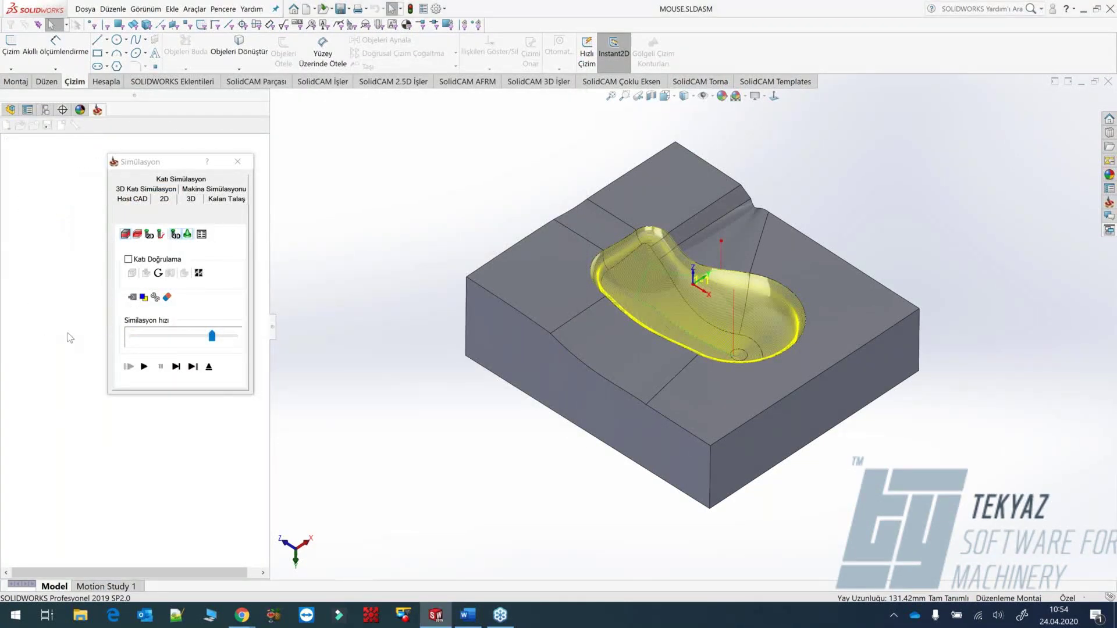
Hide the displayed toolpath of the HSM_CS_hedef operation, play its tool simulation on the model, and exit the simulation.
click(44, 326)
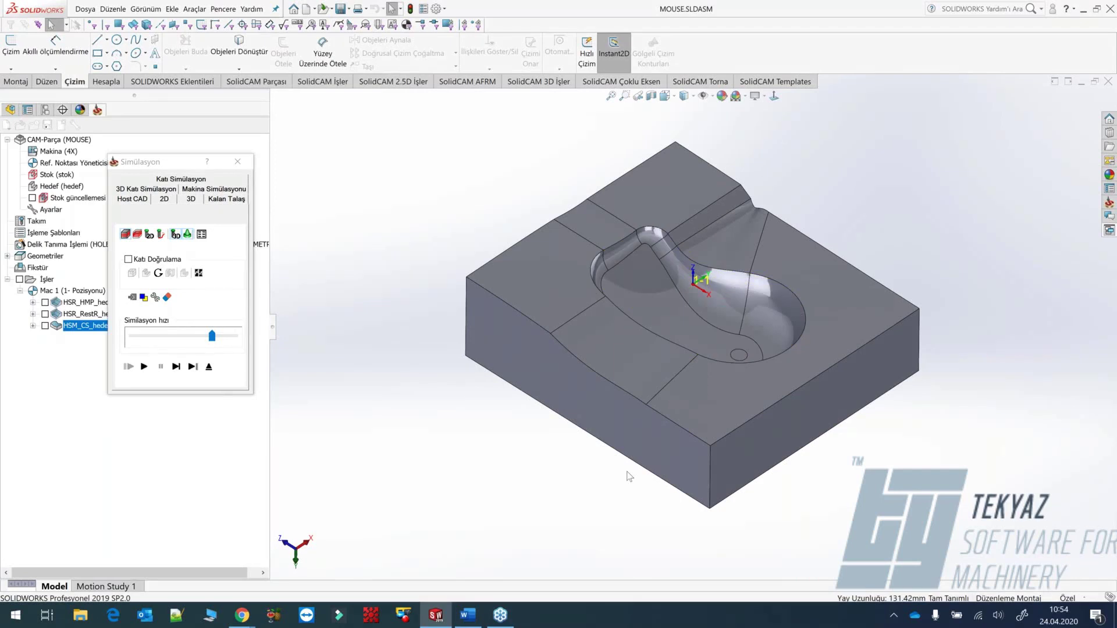
click(143, 366)
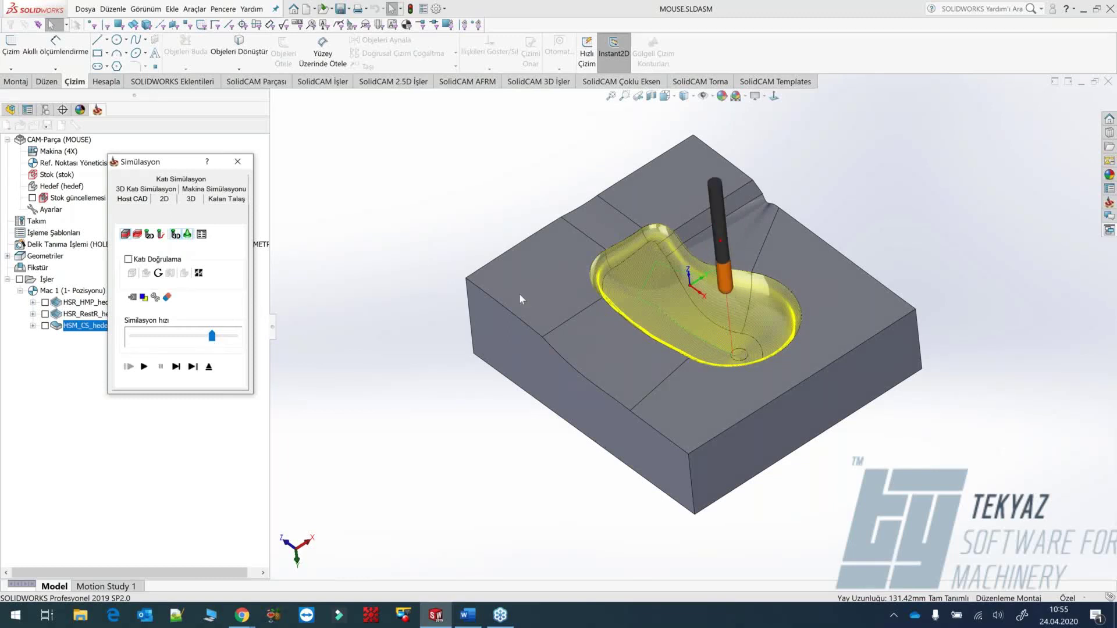
middle_drag(631, 288, 734, 381)
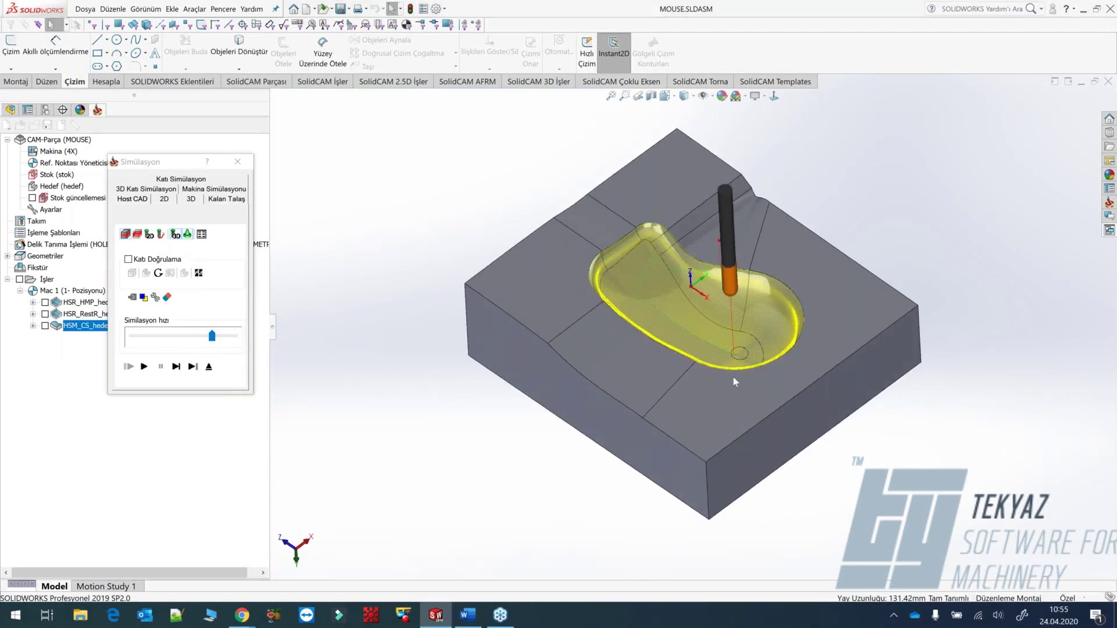
click(209, 367)
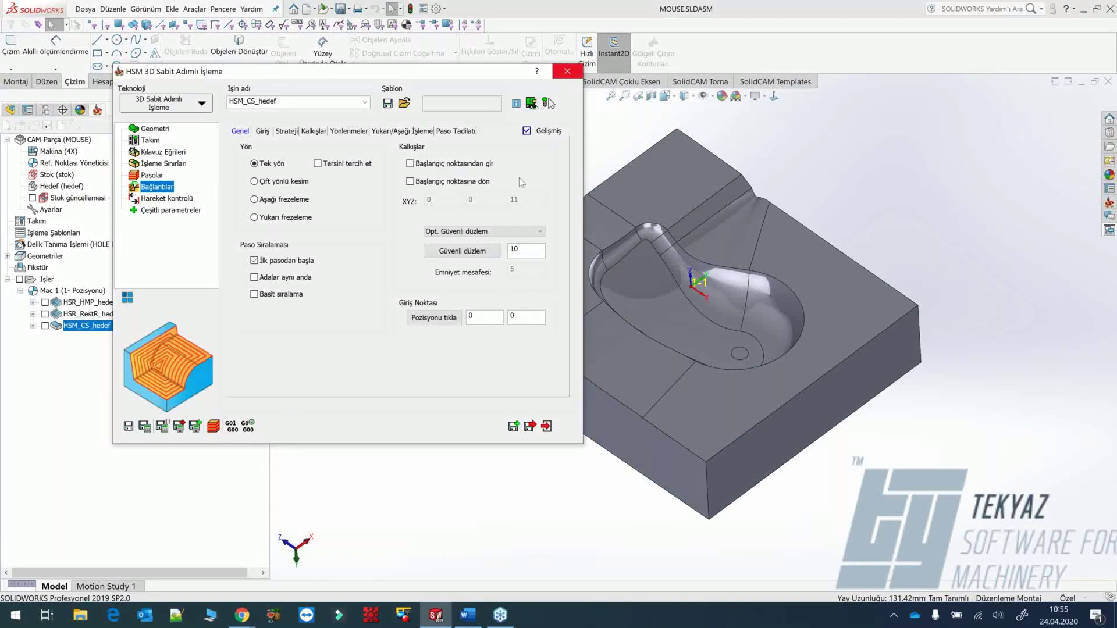
Save and copy the constant step-over operation, set the copy's guide curves to Otomatik, and check the resulting chain on the model.
click(514, 427)
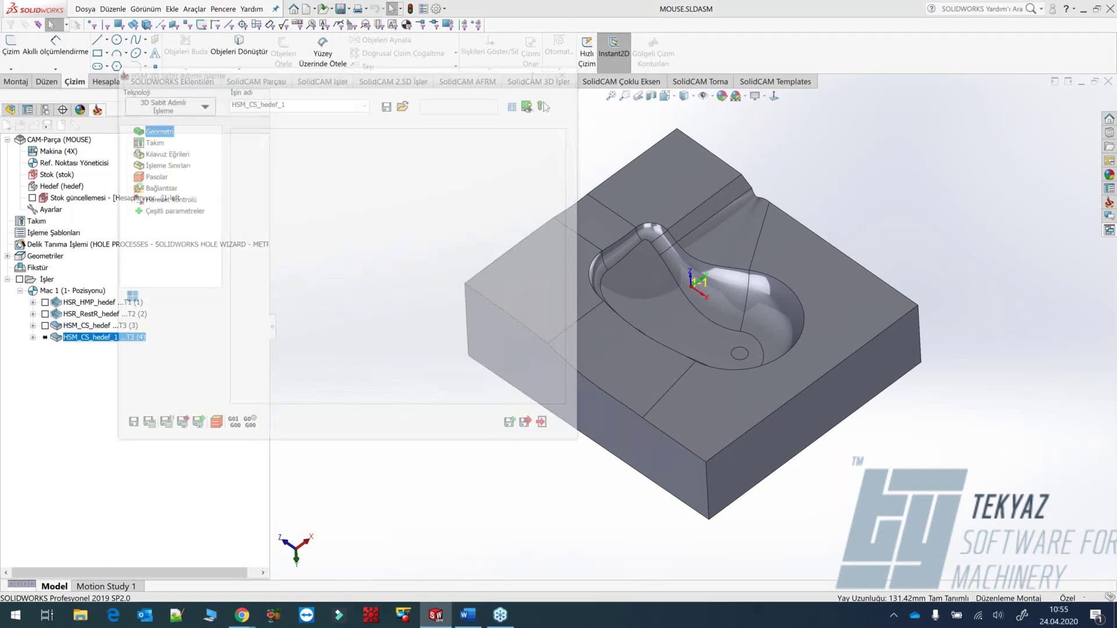
drag(469, 72, 395, 61)
click(62, 131)
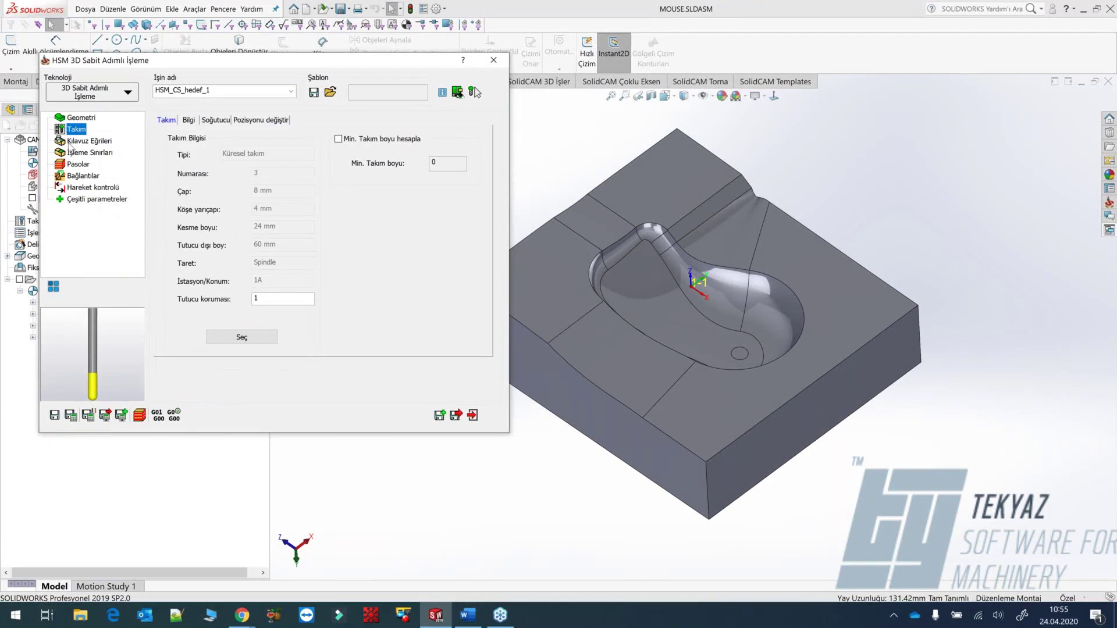
click(73, 141)
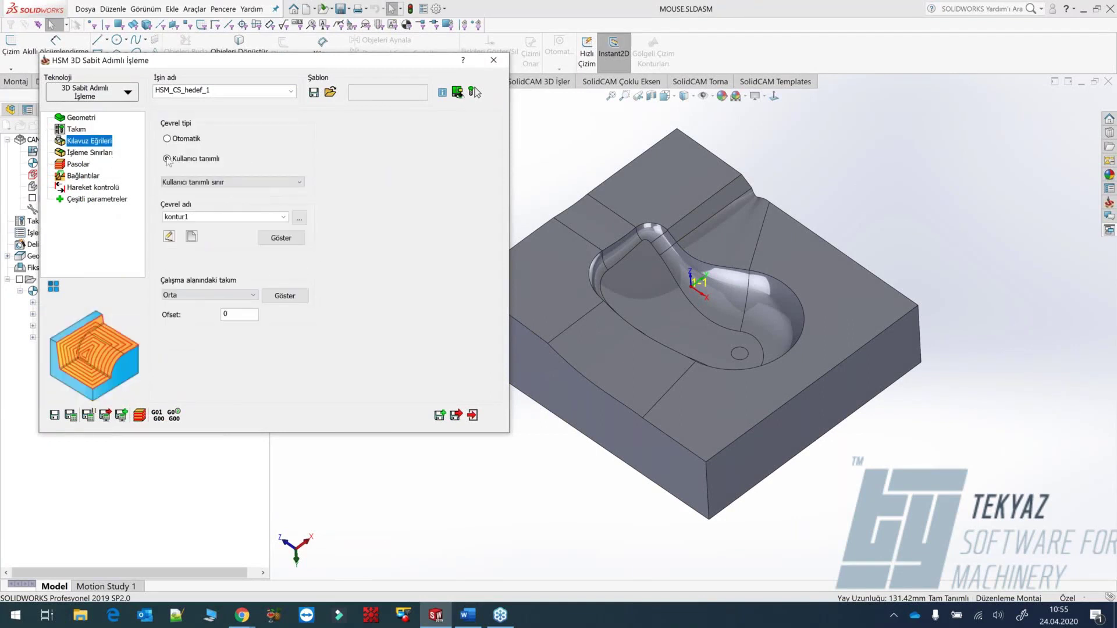
click(174, 140)
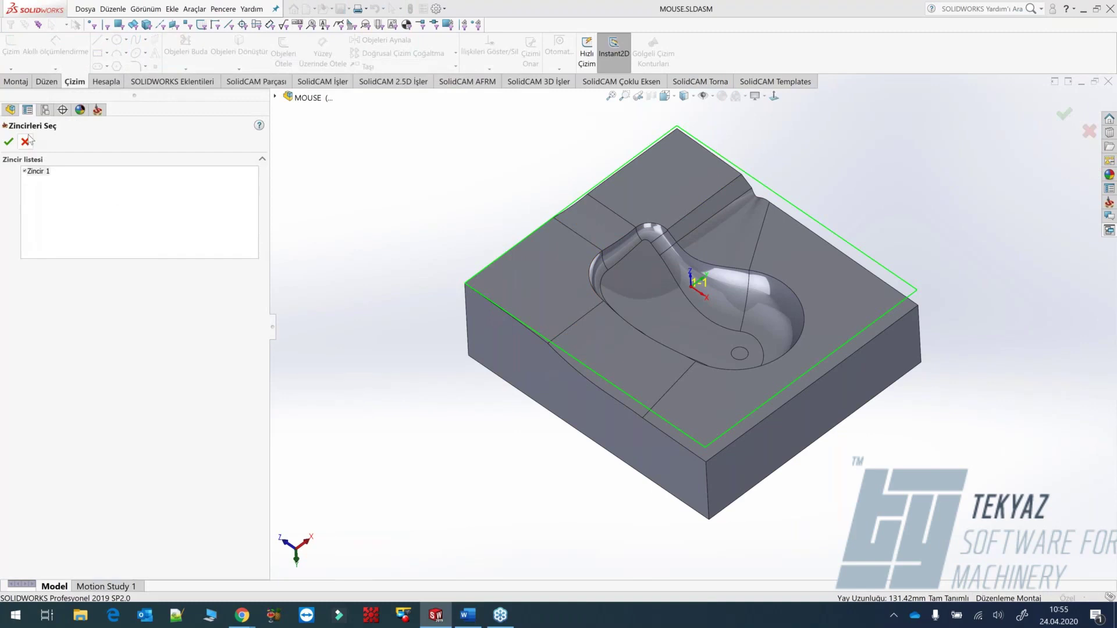
click(8, 141)
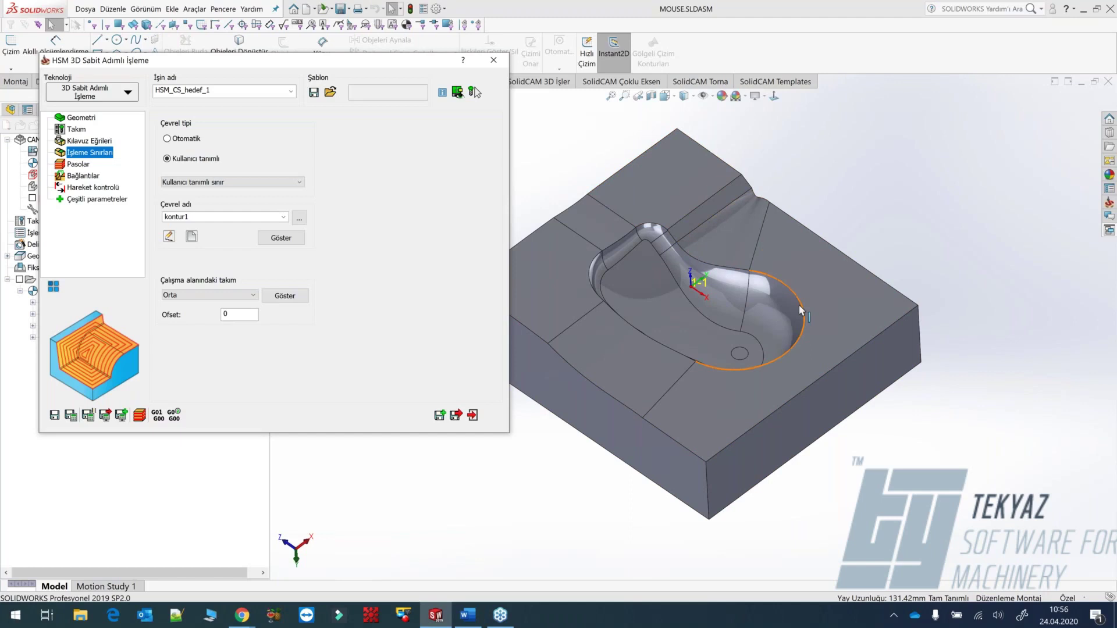
Set the machining boundary to Siluet Sınır and define its geometry seçilen_yüzeyler2 from the seven upper faces surrounding the pocket.
click(211, 183)
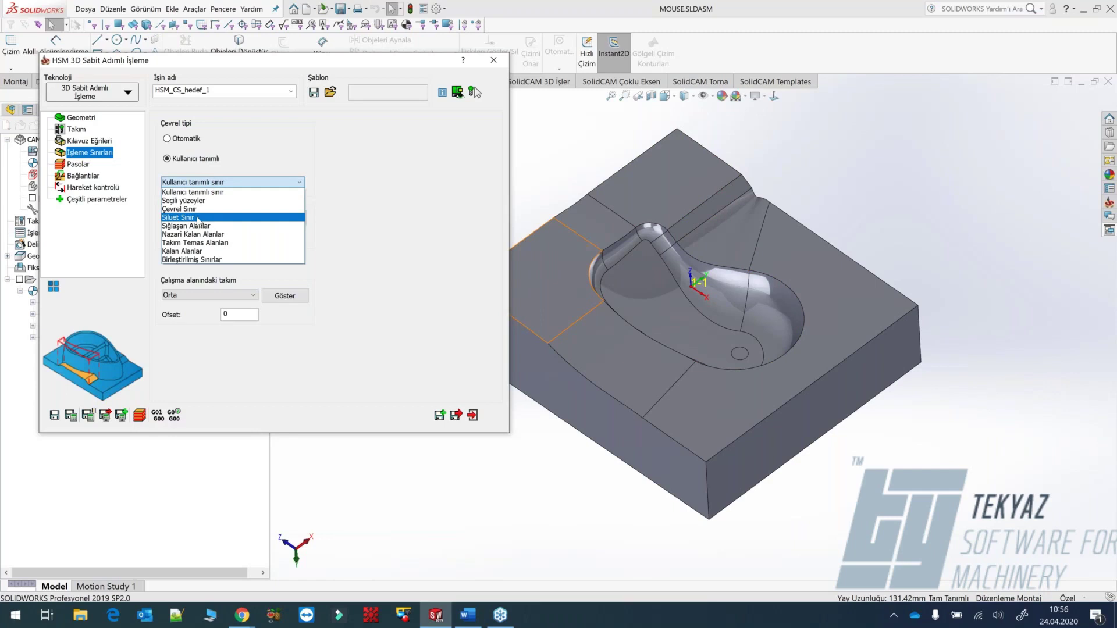
click(198, 218)
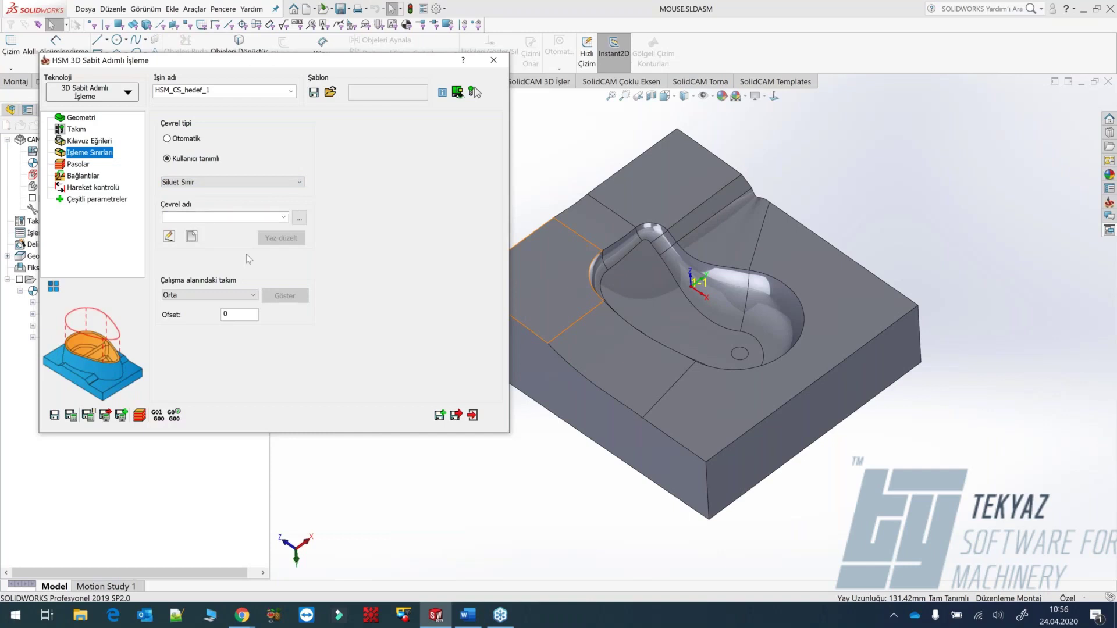
click(192, 237)
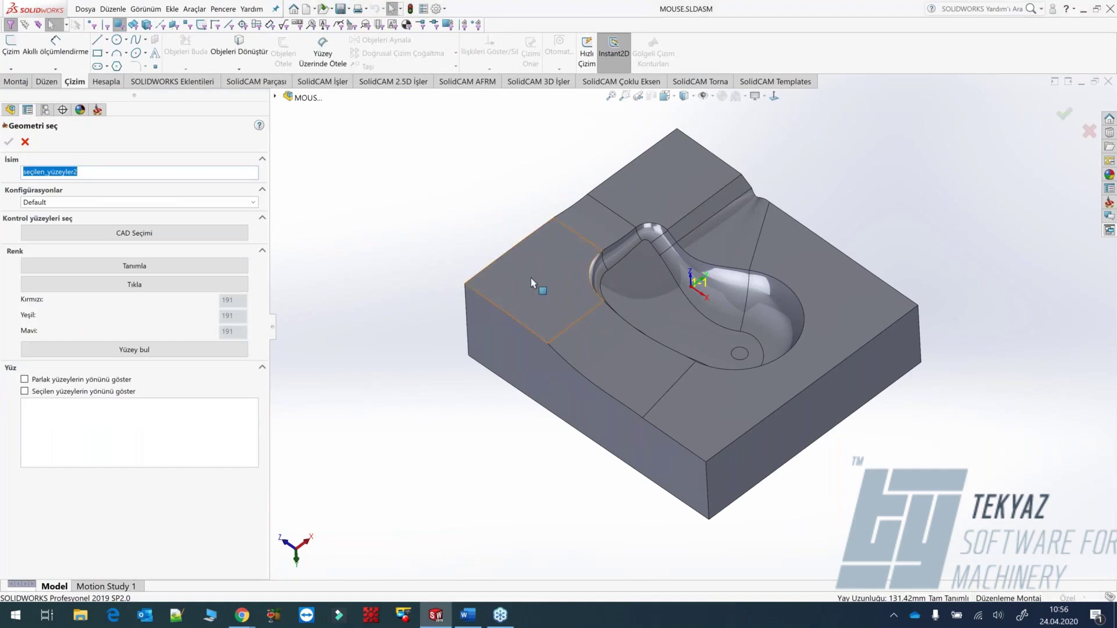
click(530, 278)
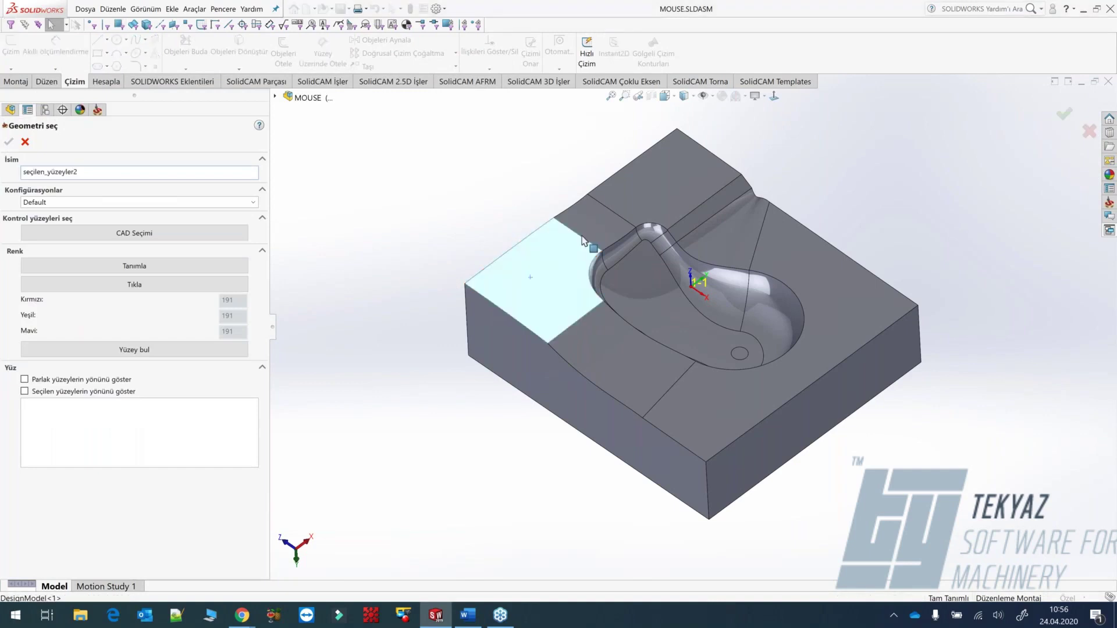
click(669, 166)
click(597, 224)
click(707, 197)
click(708, 239)
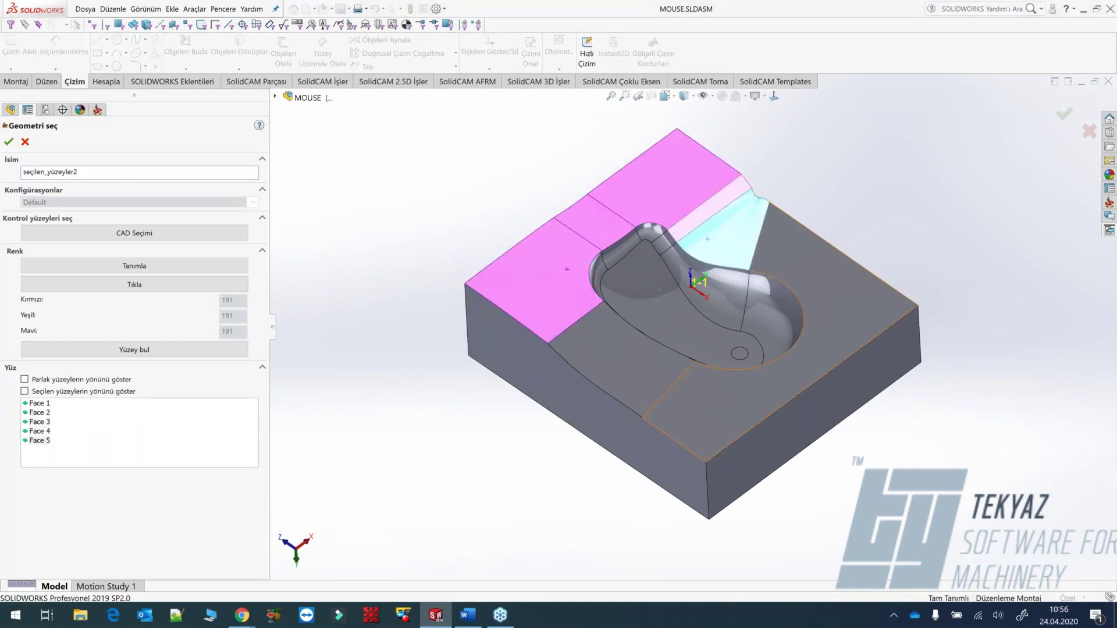
click(787, 260)
click(623, 372)
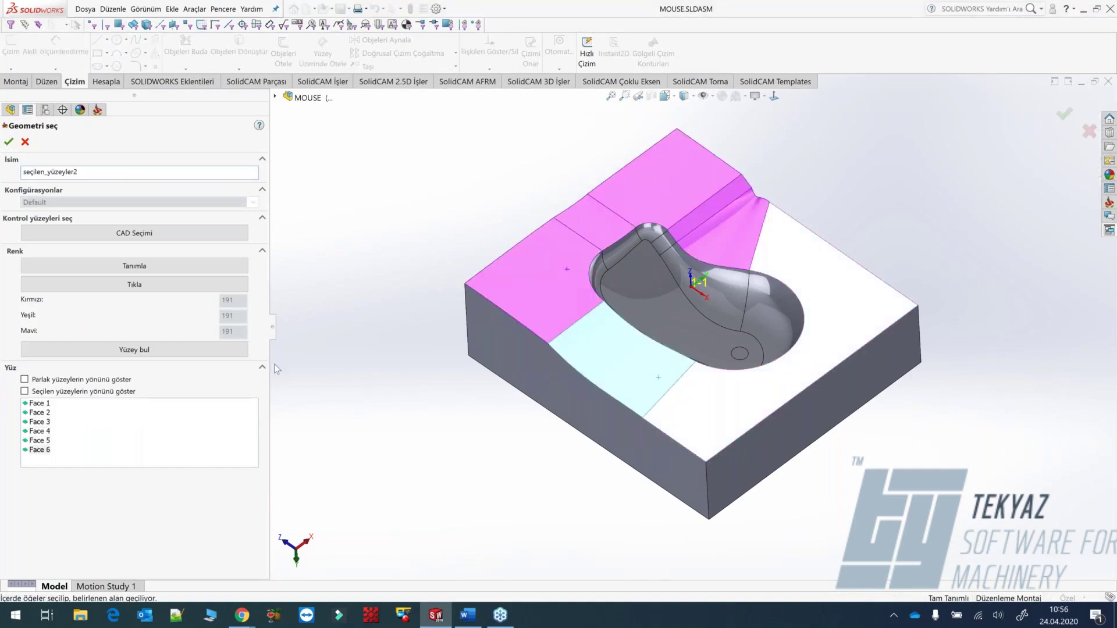
click(9, 142)
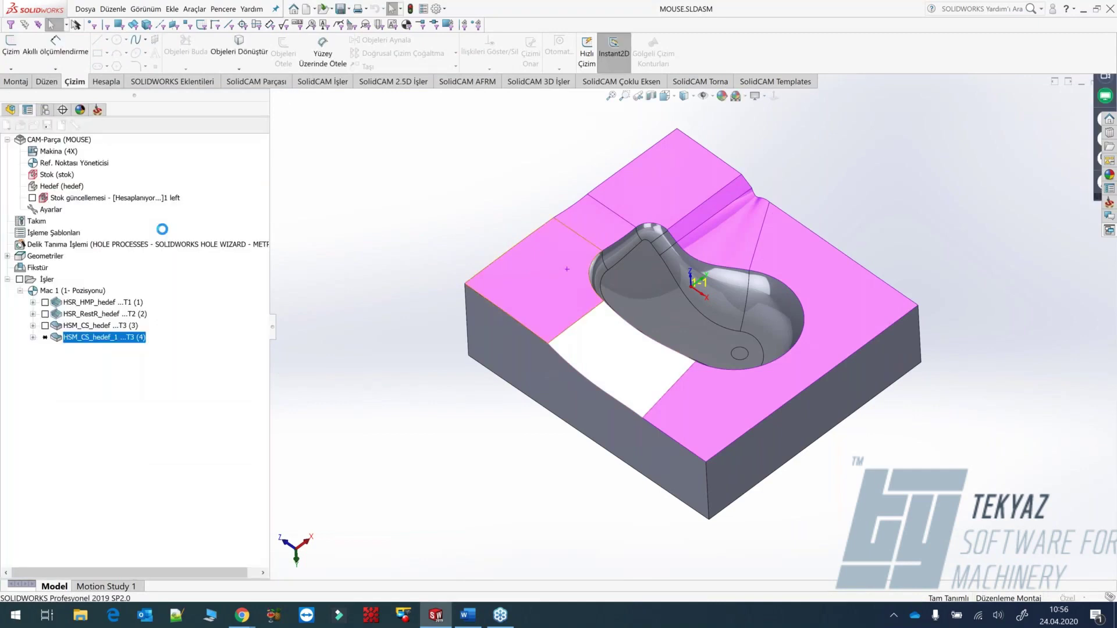
Check the silhouette chains by switching the outer rectangular chain off and on, and accept both chains for the boundary.
click(7, 142)
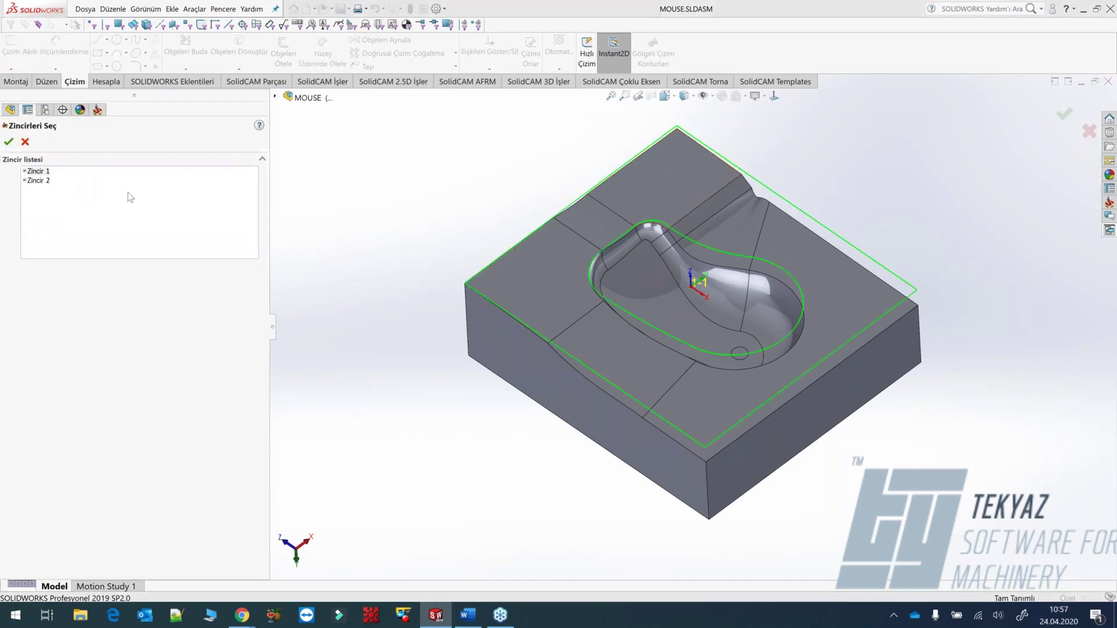
click(28, 172)
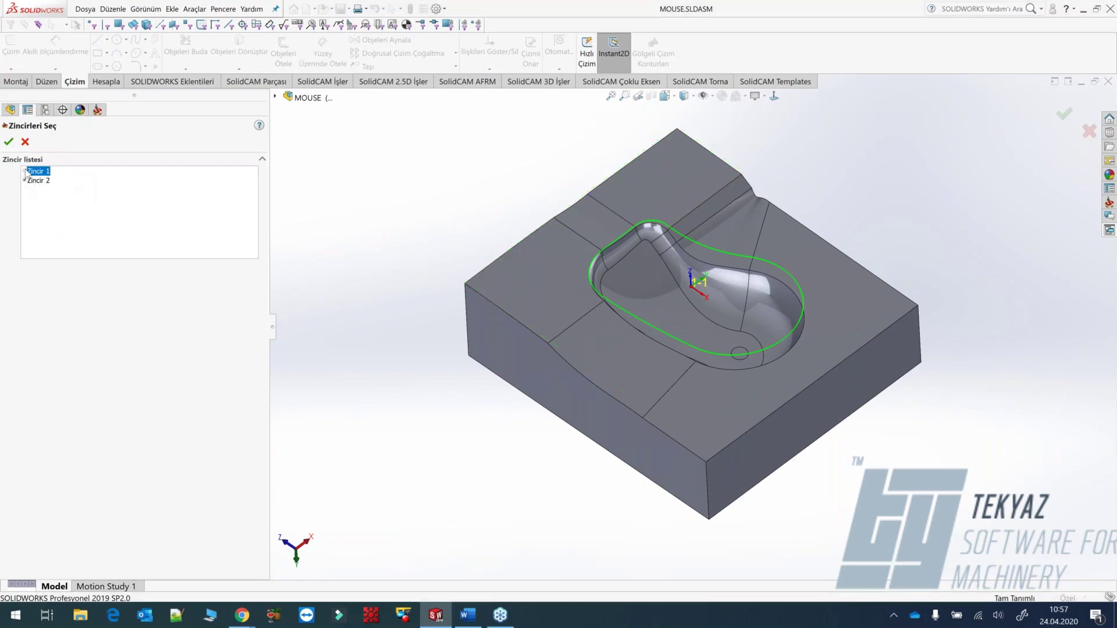
click(25, 181)
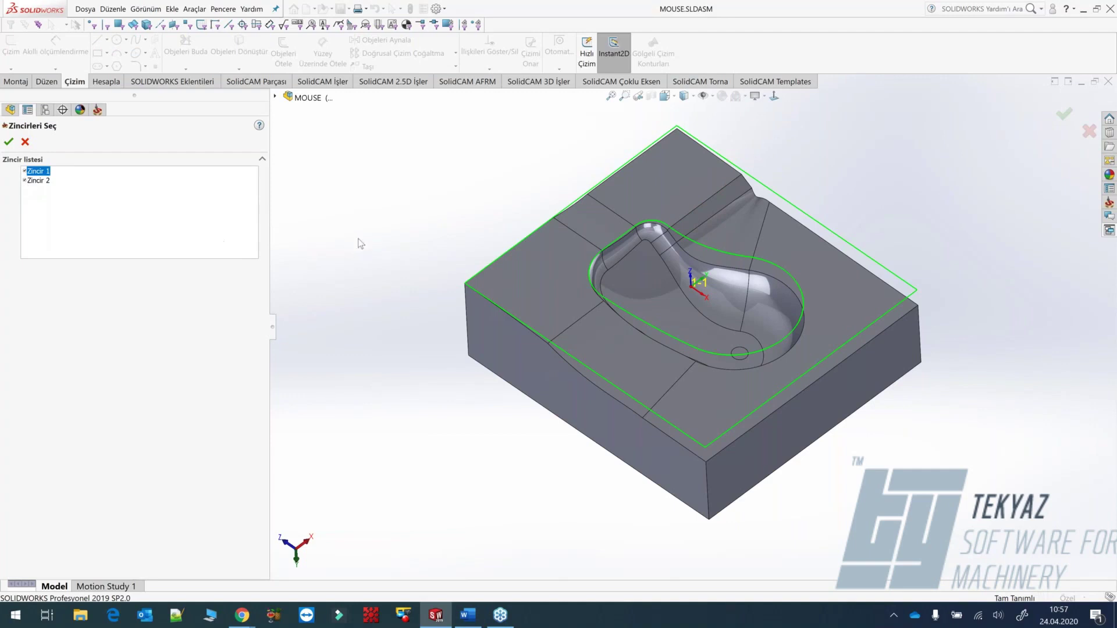
click(9, 142)
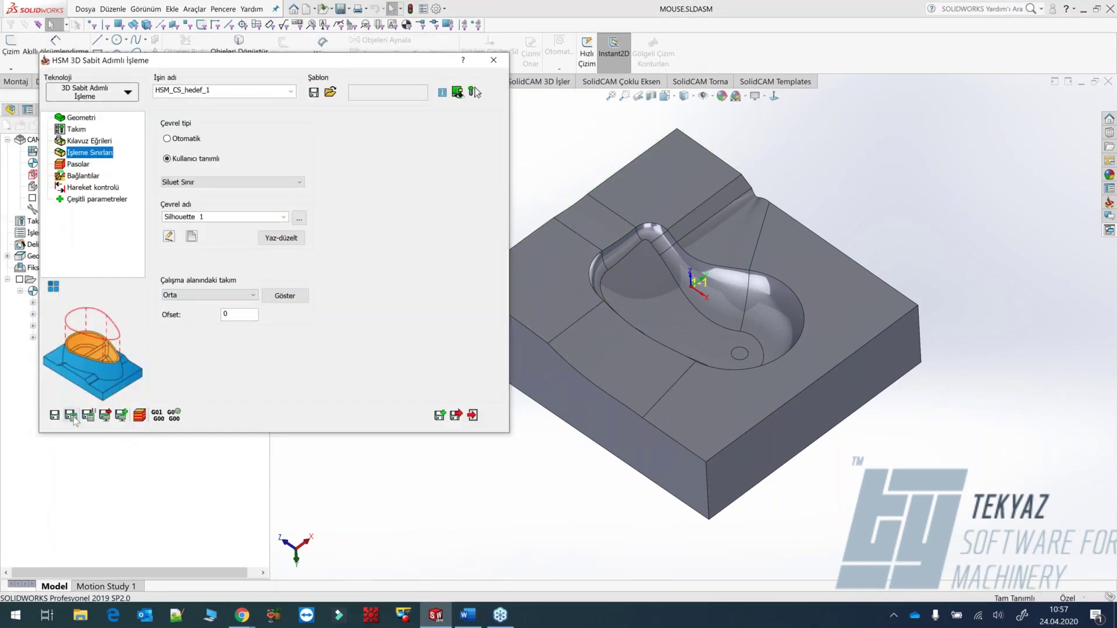
Review the pass and link settings, calculate the copied operation's toolpath, and inspect its moves around the pocket's rim.
click(71, 166)
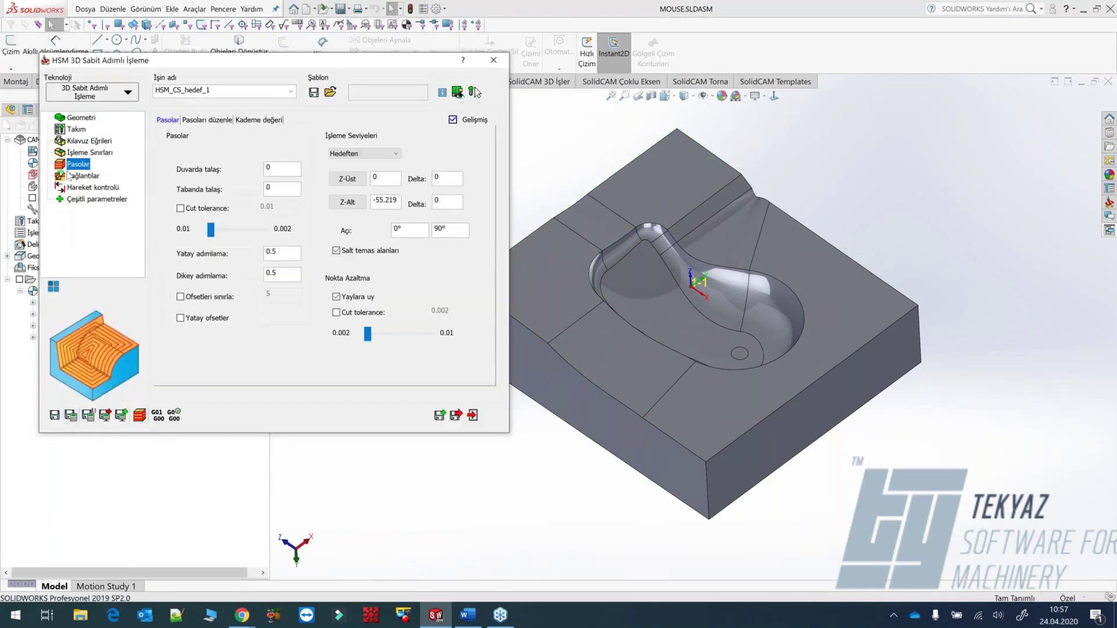
click(71, 175)
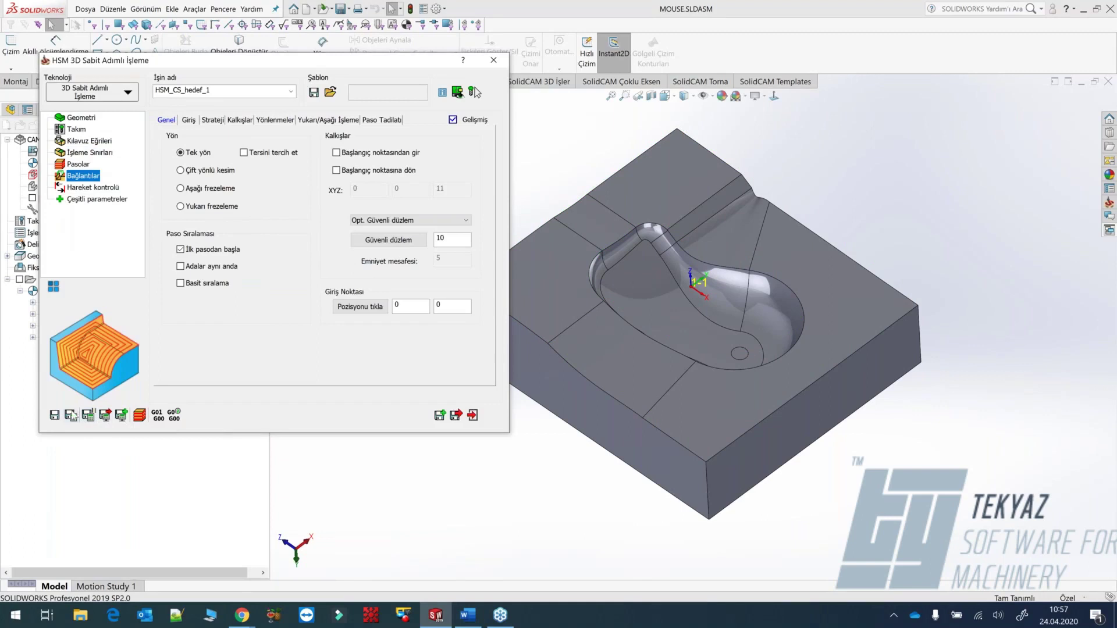
click(106, 416)
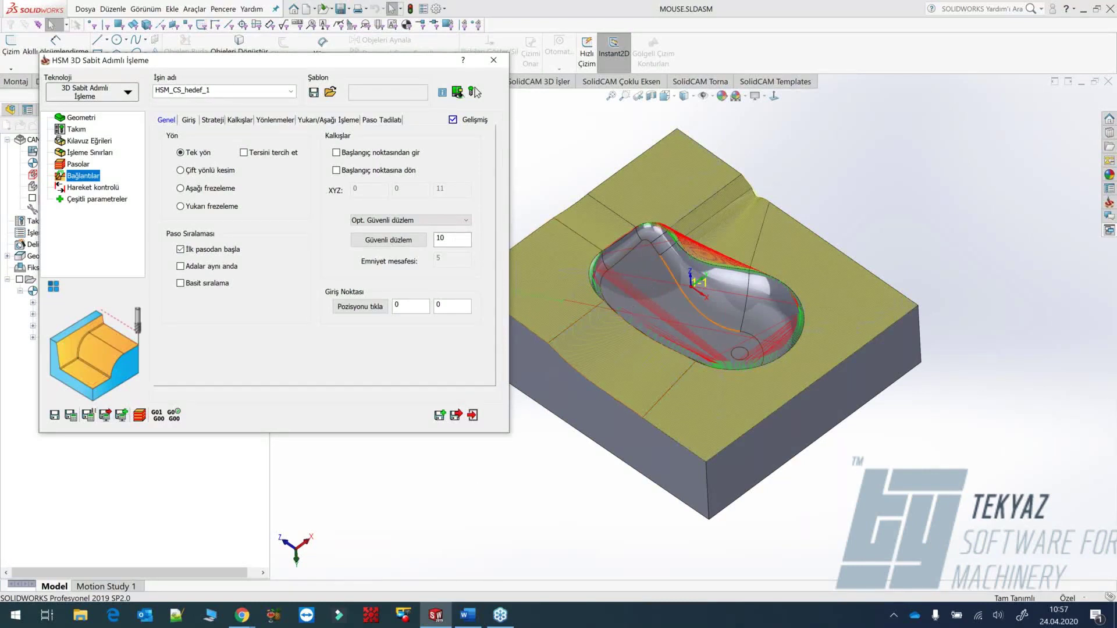
middle_drag(663, 308, 707, 210)
scroll(710, 204, down, 3)
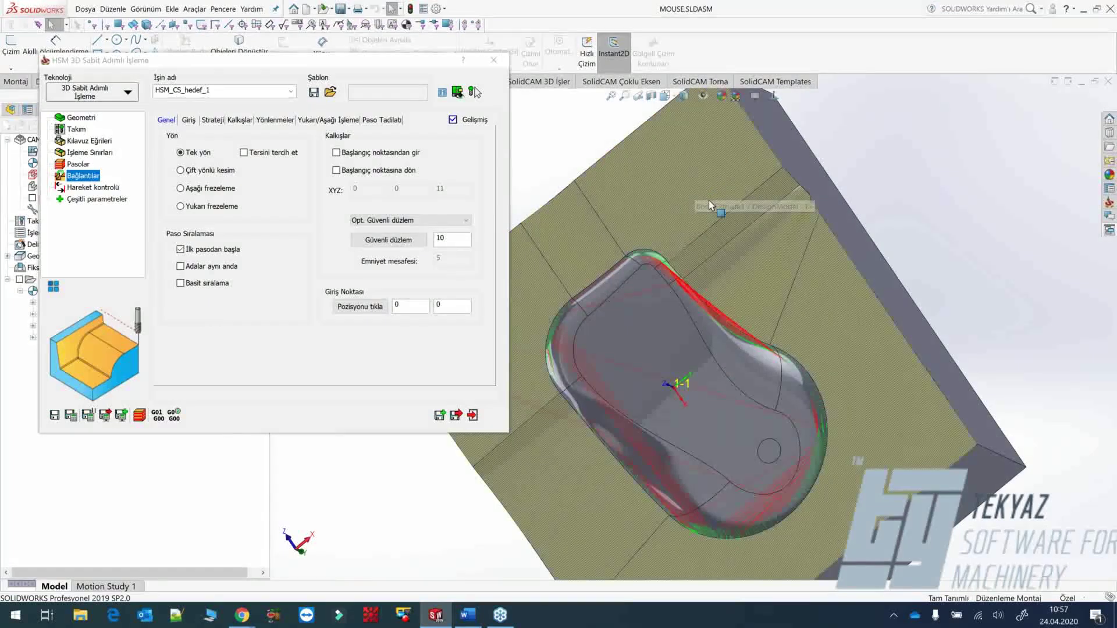
scroll(710, 204, down, 3)
mouse_move(751, 390)
middle_down()
mouse_move(762, 357)
mouse_move(753, 376)
middle_up()
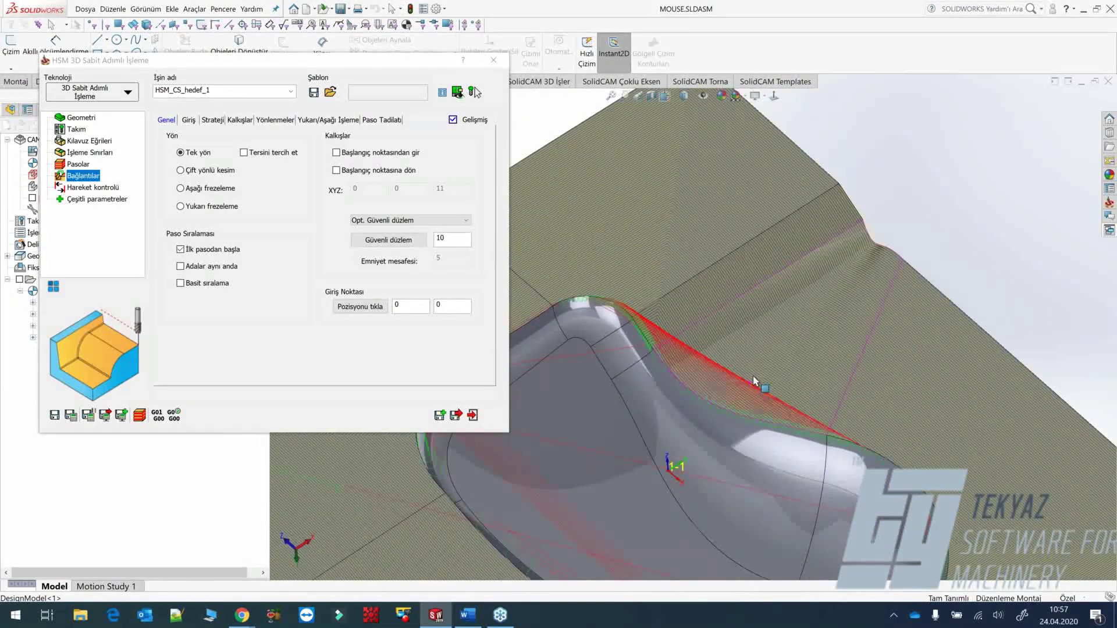
key(f)
Set the guide curves to Kullanıcı tanımlı with the Siluet Sınır type and Silhouette 1 geometry, and check the contours on the model.
click(77, 153)
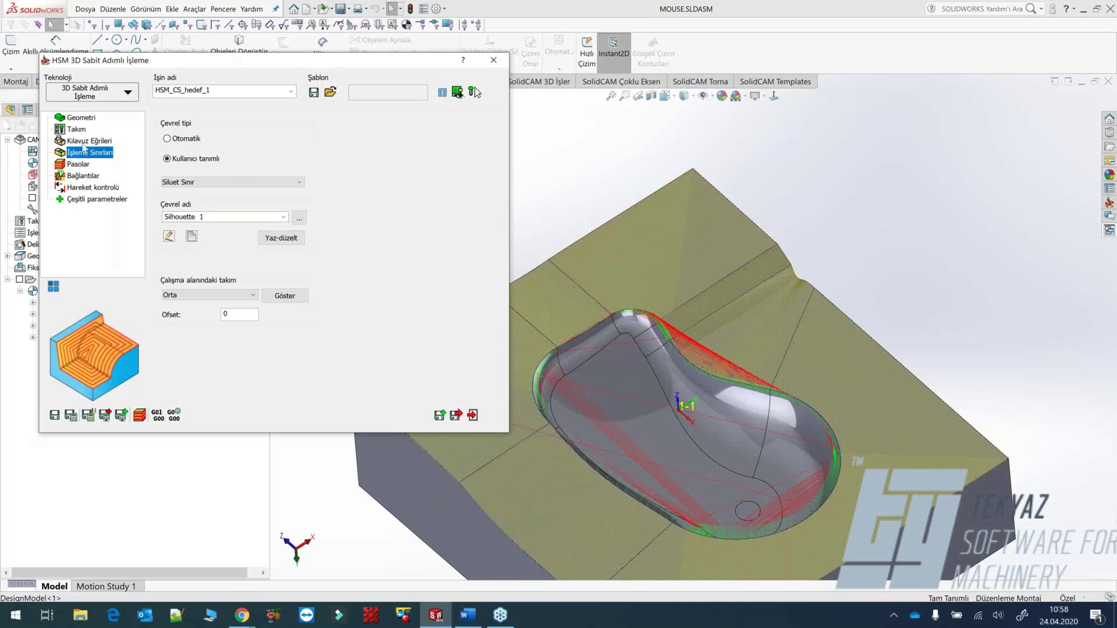
key(Up)
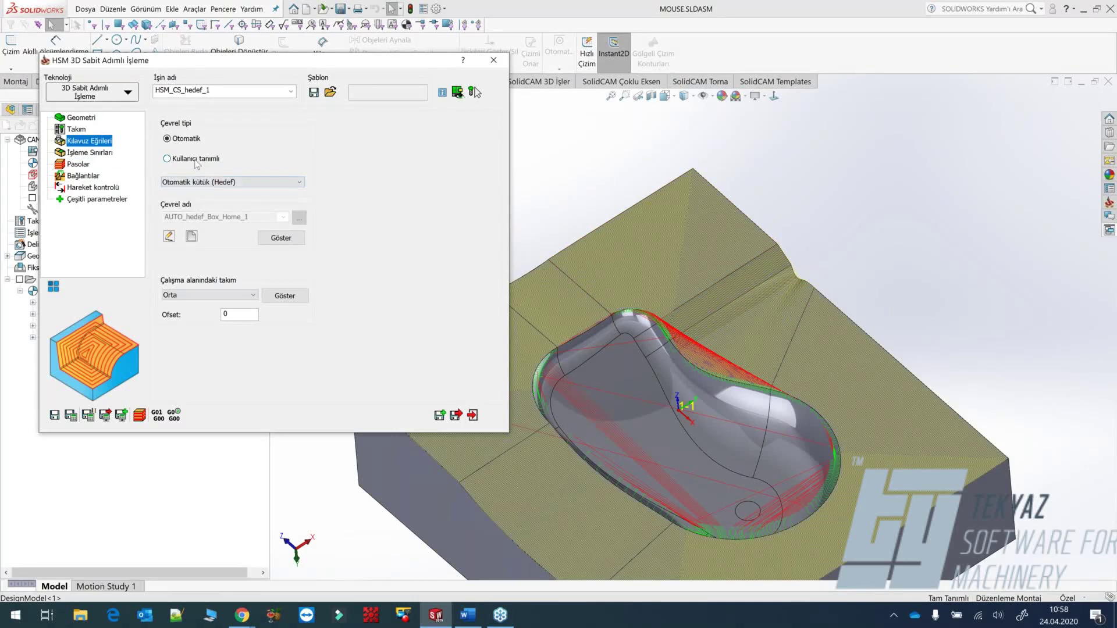
click(168, 159)
click(204, 183)
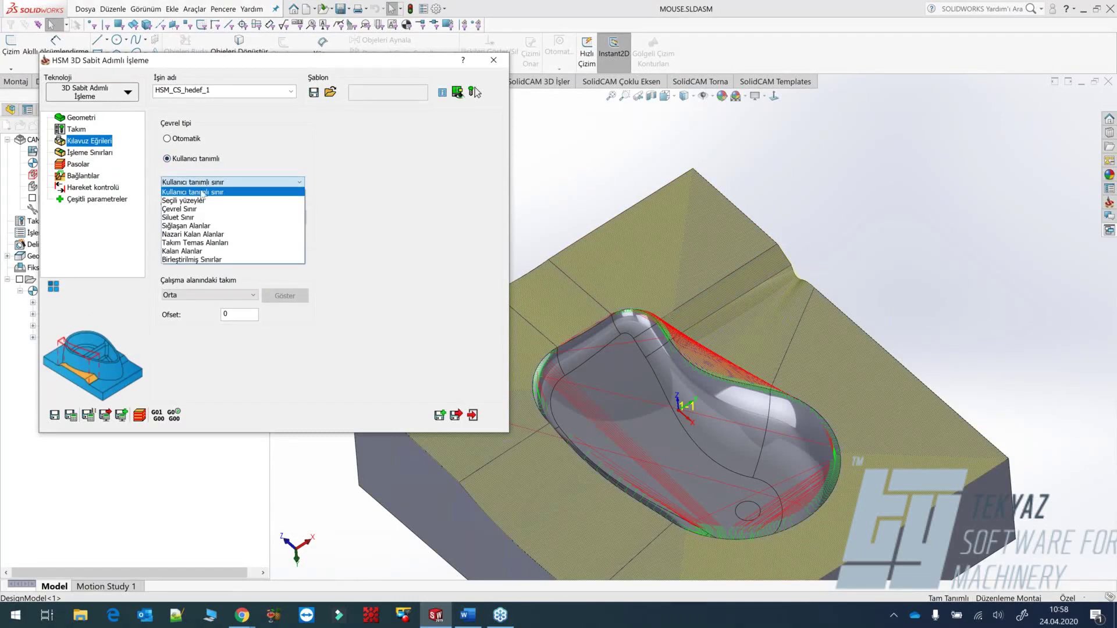
click(183, 218)
click(284, 217)
click(240, 229)
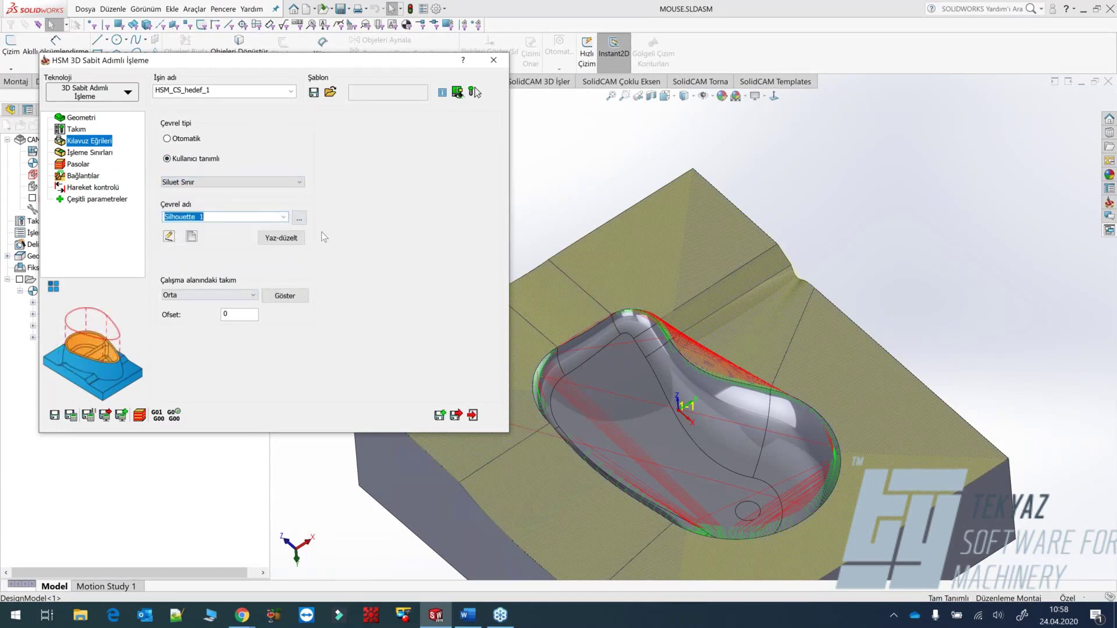
click(285, 295)
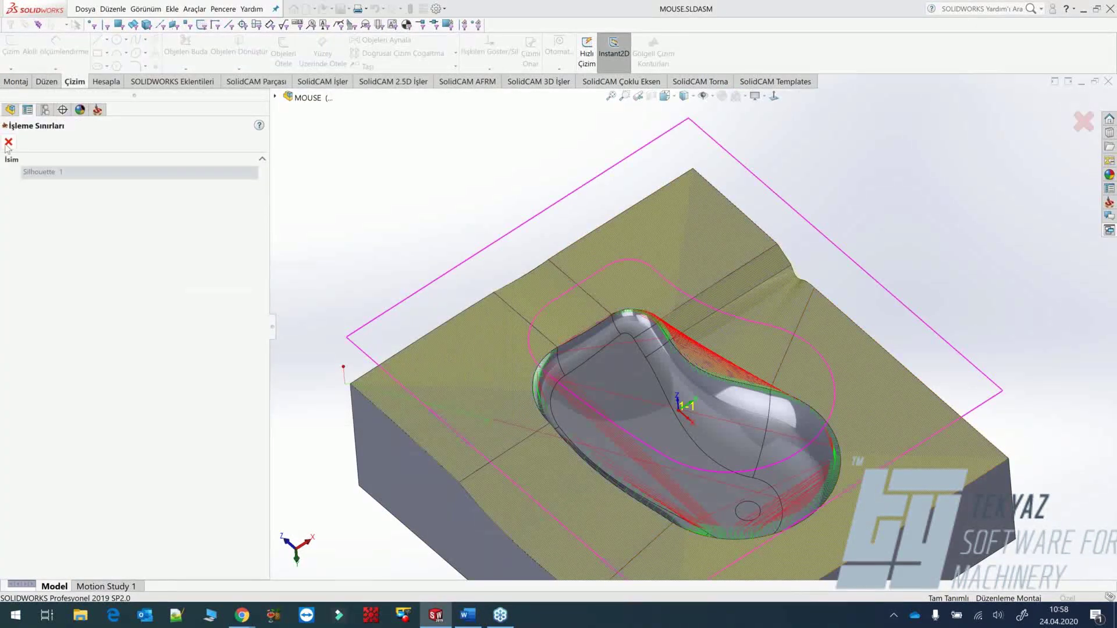
click(8, 143)
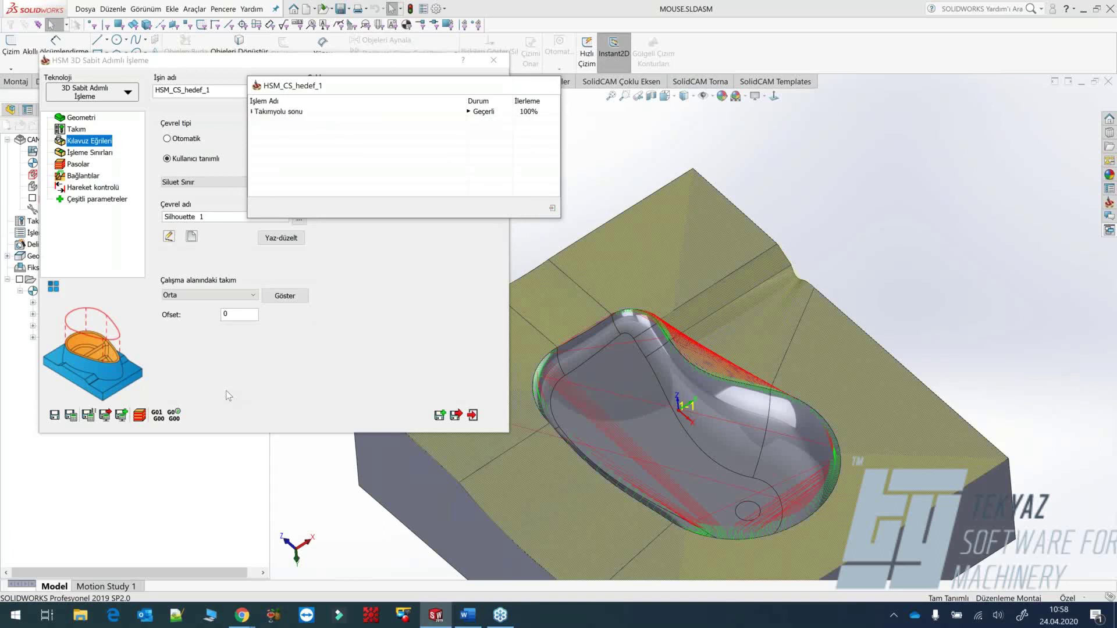
Recalculate the toolpath with the silhouette guide curves, hide its display on the model, and open the operation's simulation.
key(Return)
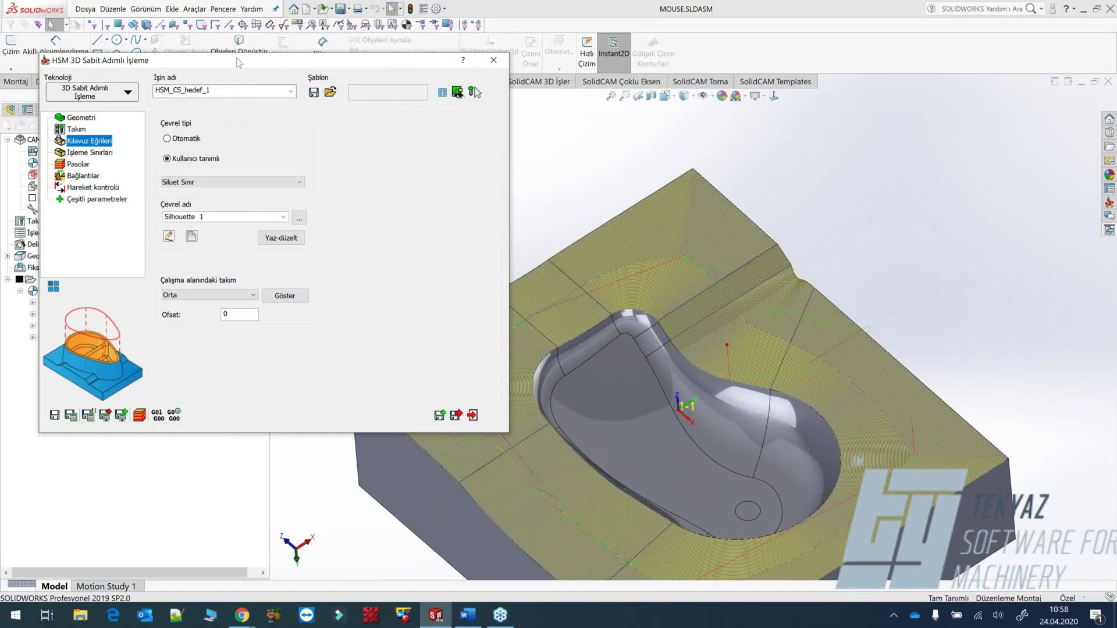
click(493, 60)
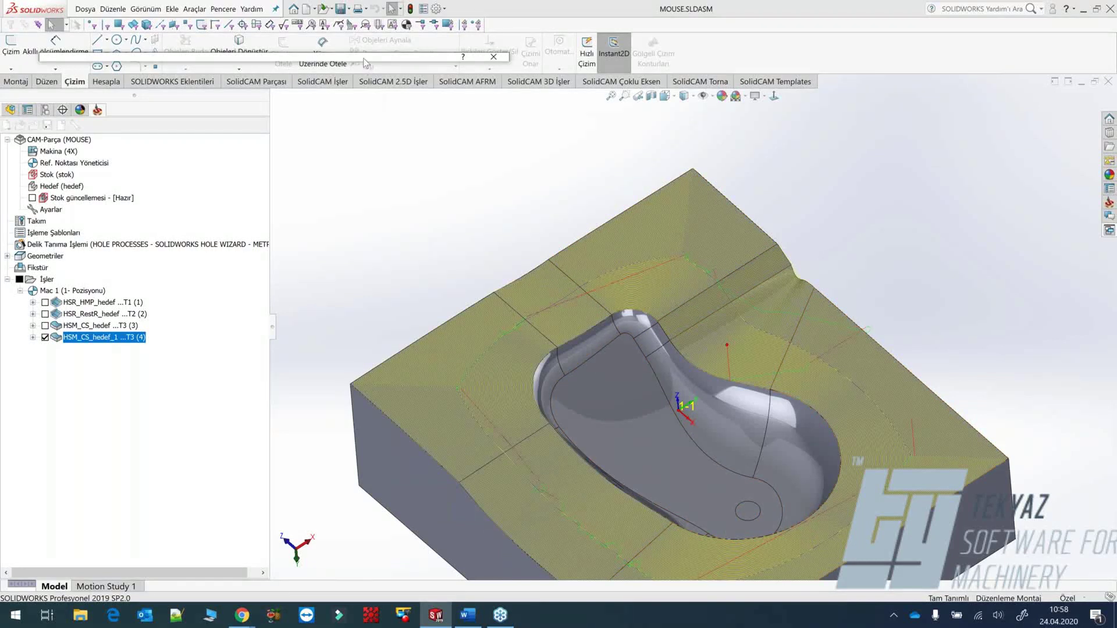
drag(202, 62, 256, 61)
click(44, 337)
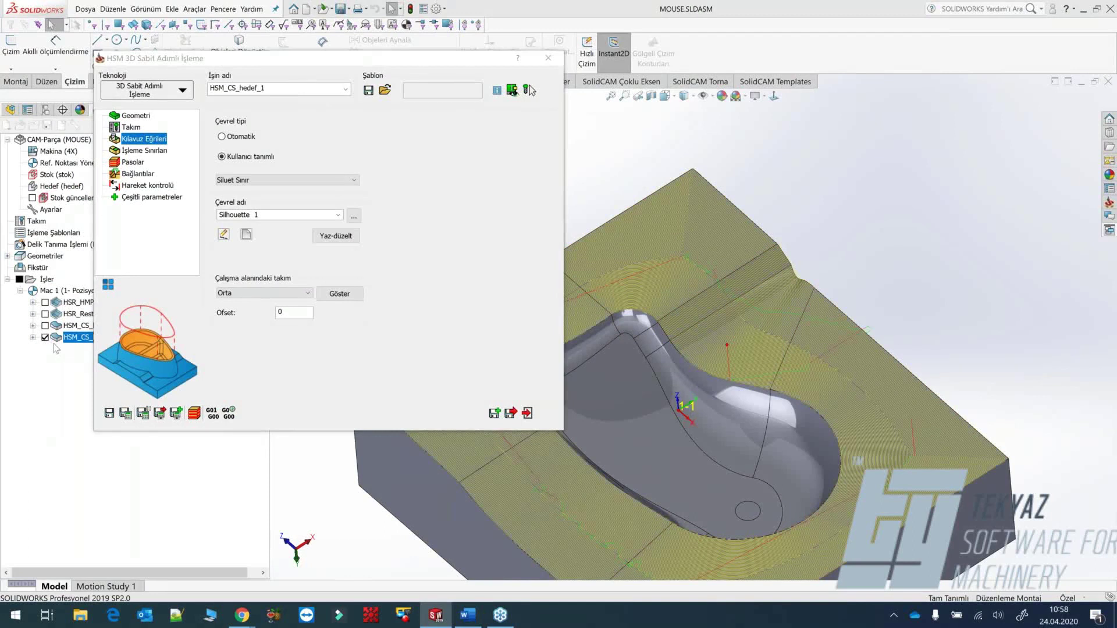
click(528, 89)
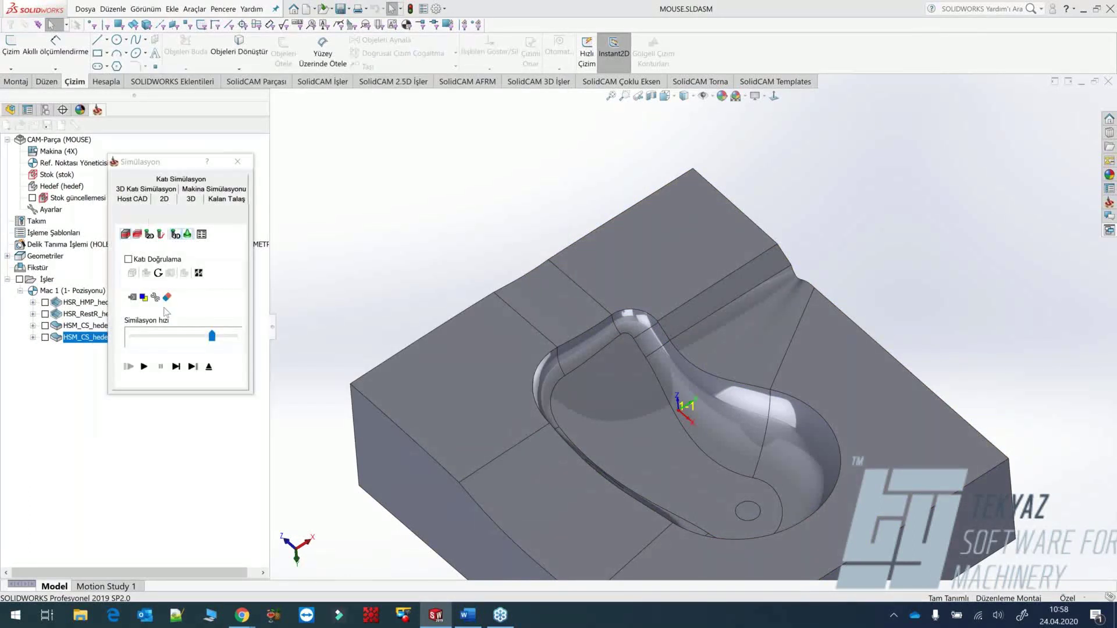
Run the simulation of the silhouette-guided finishing operation at an adjusted speed, watch the passes around the pocket, and close it.
click(144, 366)
click(150, 340)
click(210, 338)
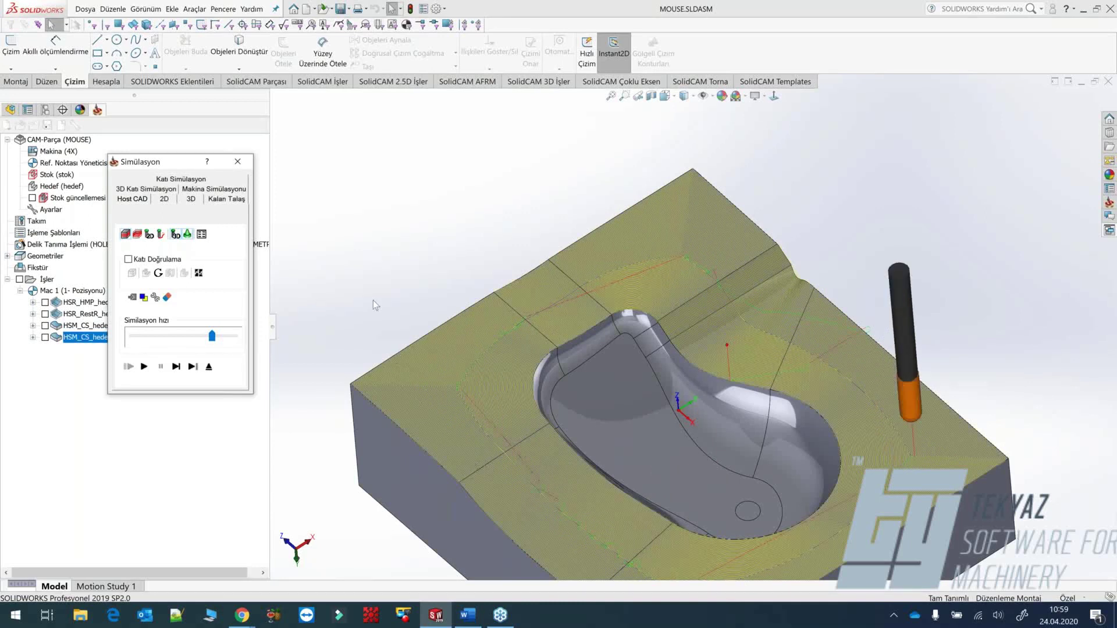
click(238, 161)
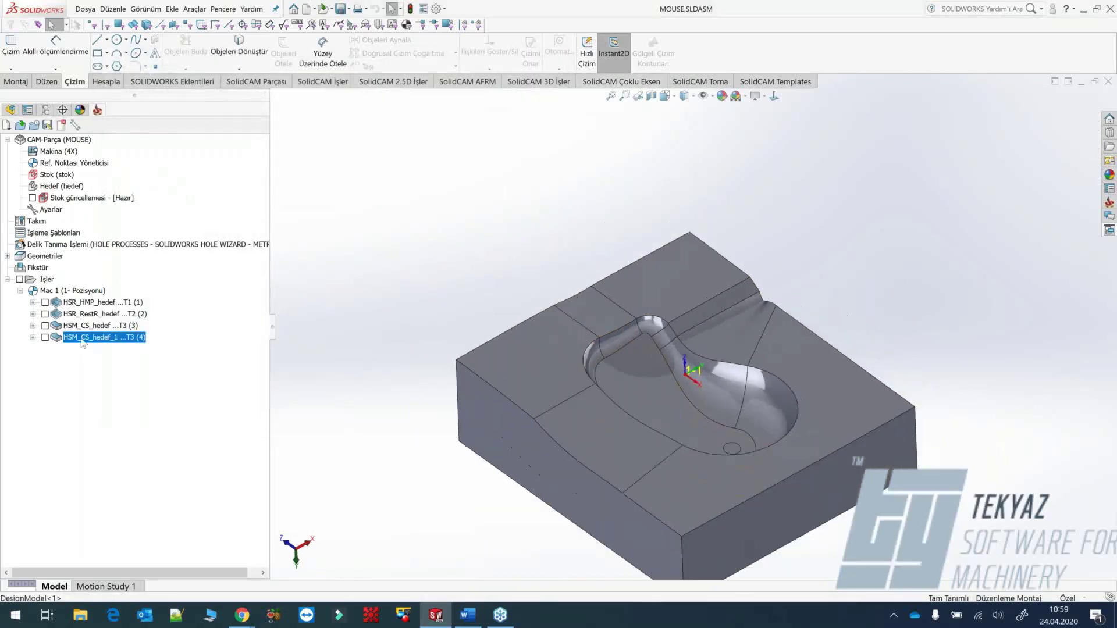
Show the toolpath of the first constant step-over operation on the pocket for comparison, and hide it again.
click(44, 326)
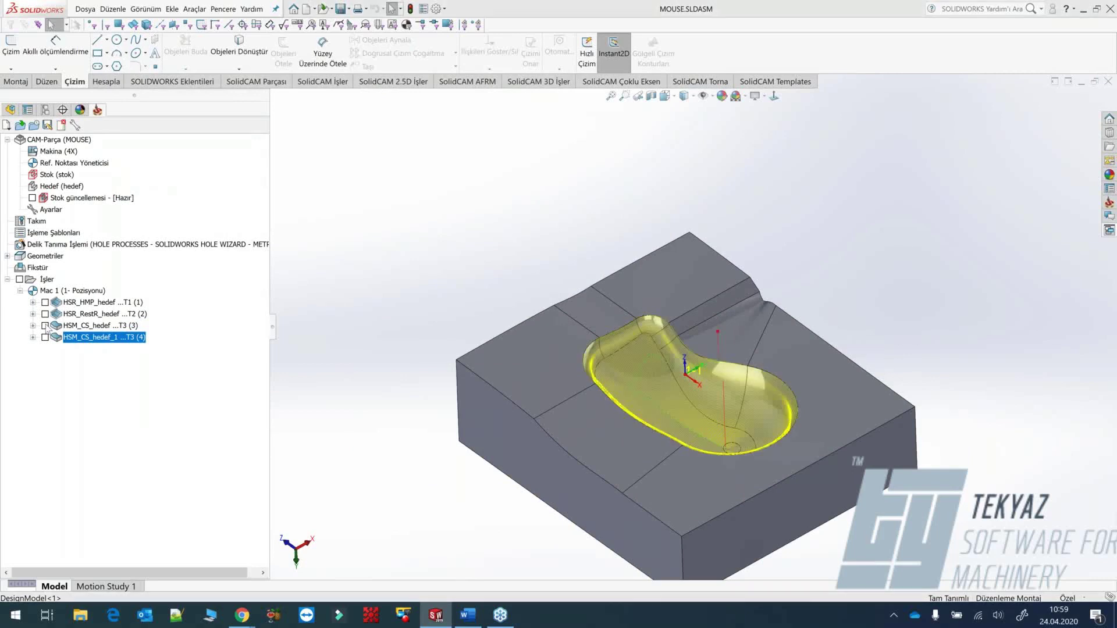
click(45, 326)
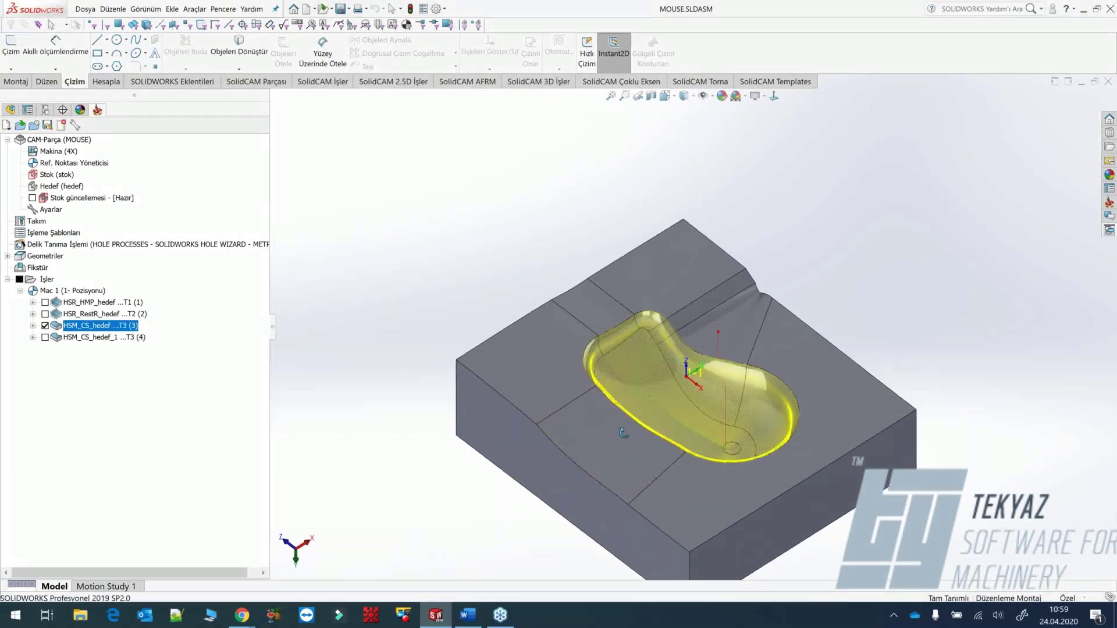
click(65, 337)
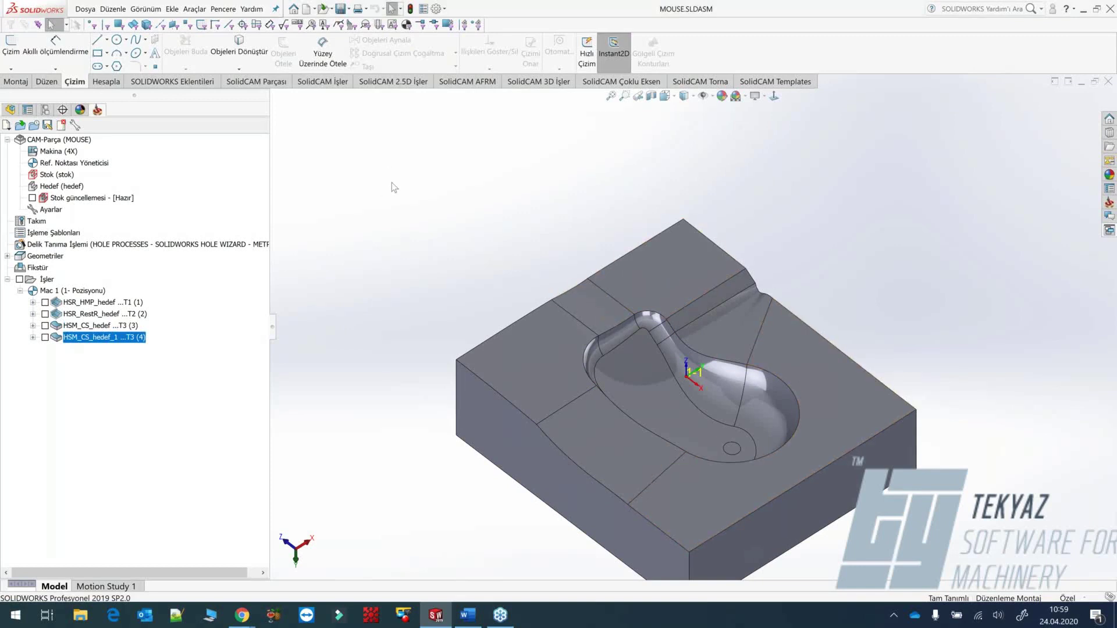
Add an HSM Formlu İşleme operation and assign tool 3, the 8 mm ball-nose cutter.
click(517, 84)
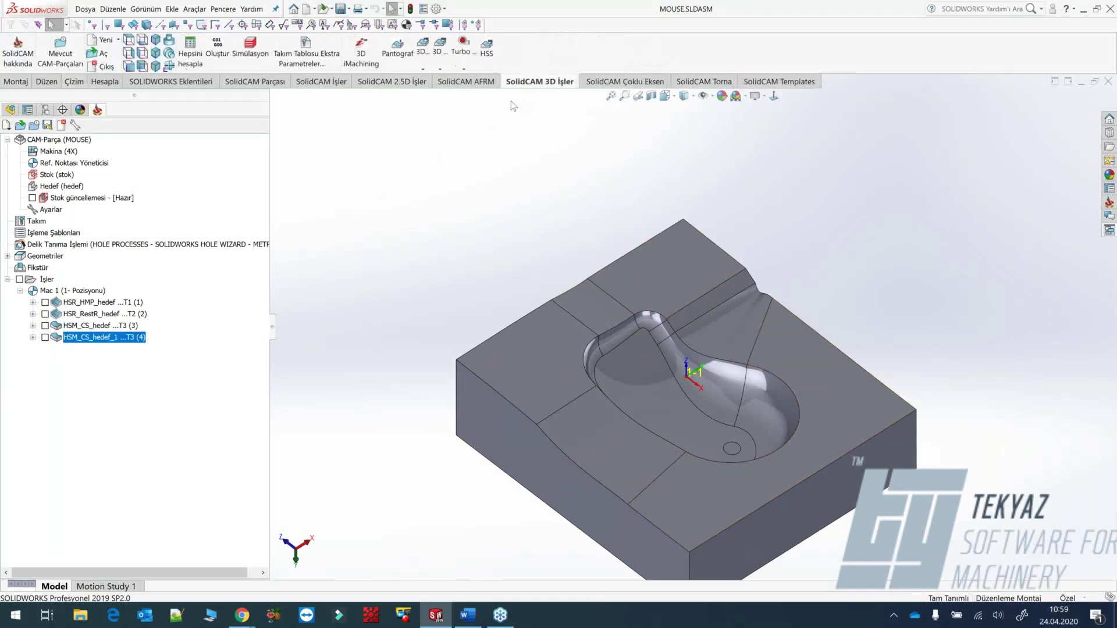
click(439, 71)
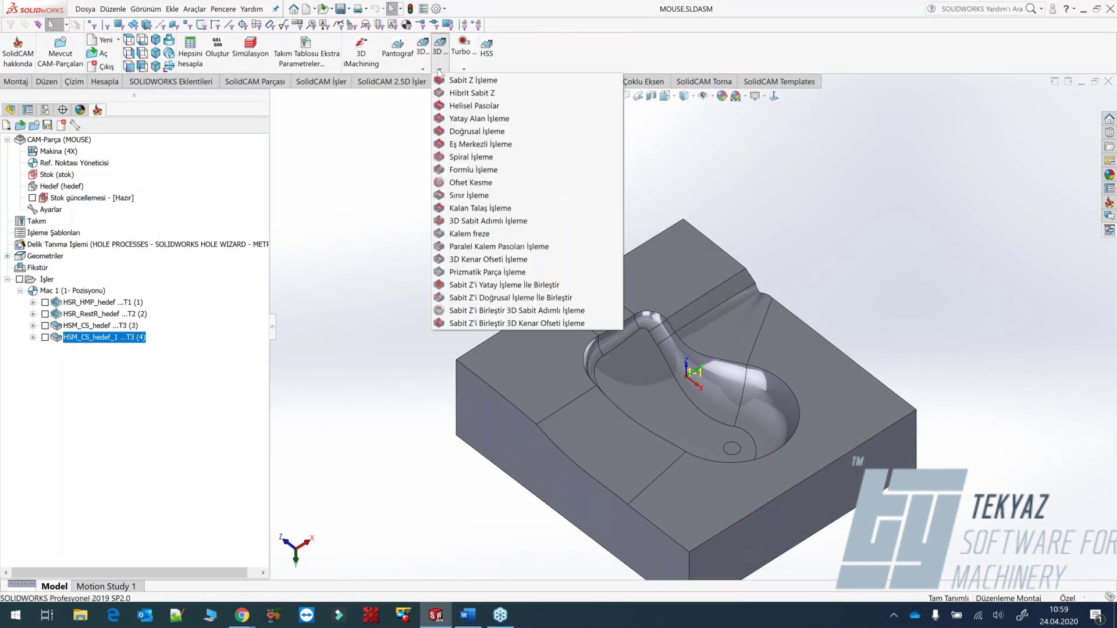
click(475, 170)
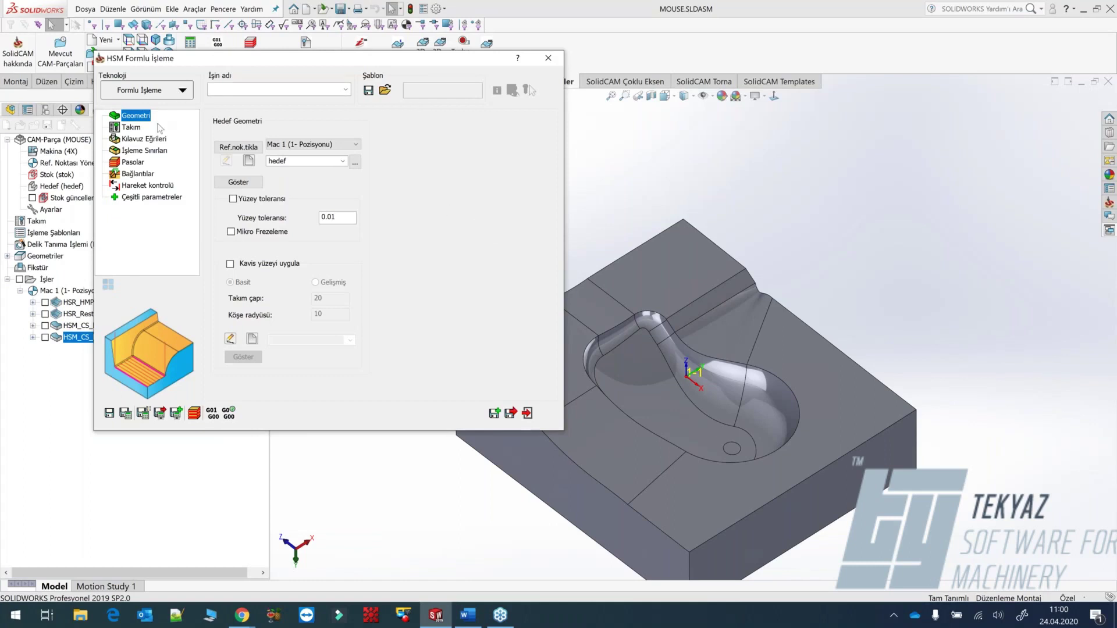
click(133, 128)
click(294, 335)
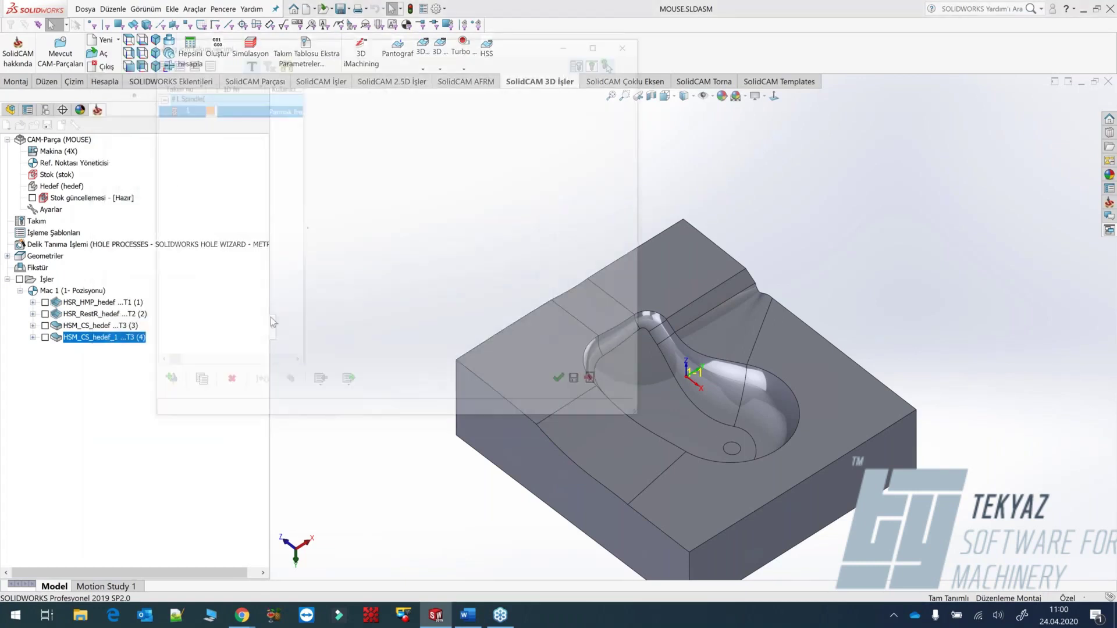
click(615, 61)
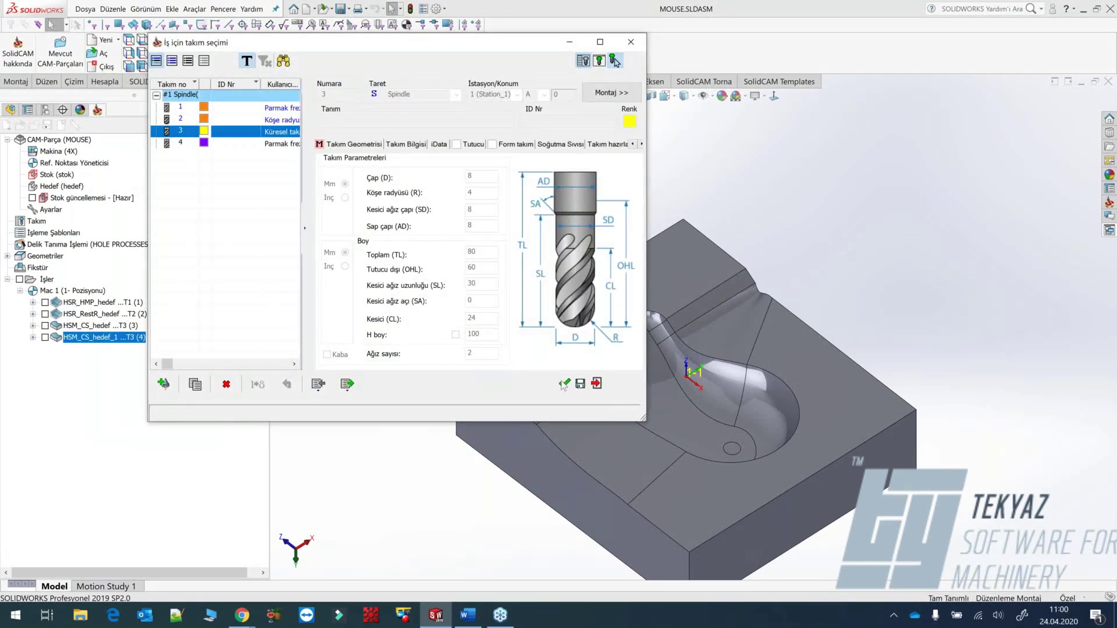
key(Return)
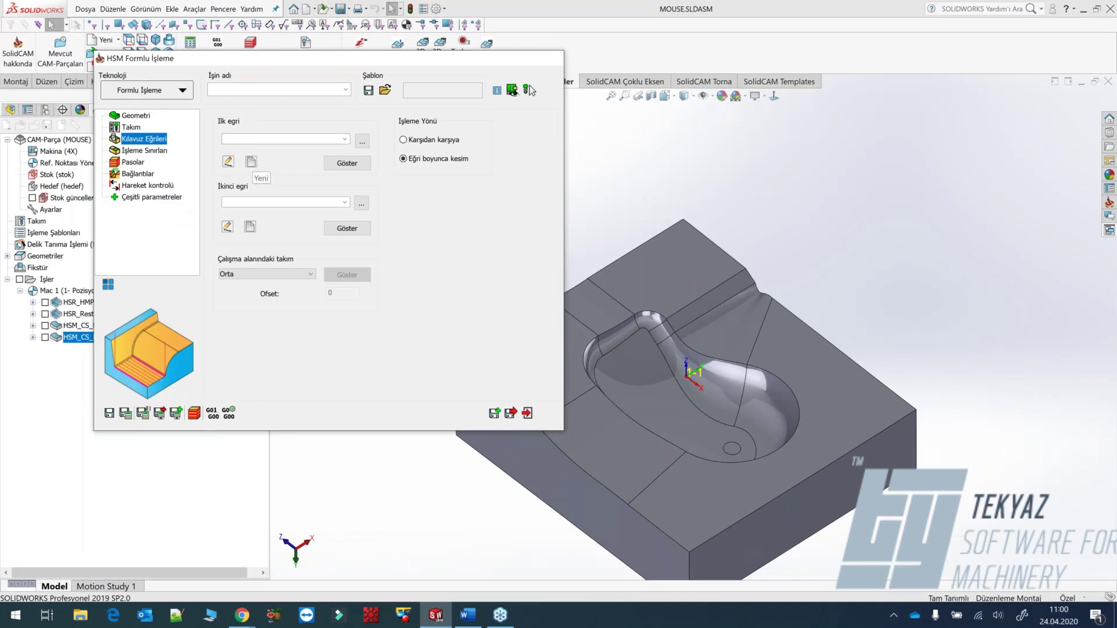
Define a contour around the block's outer edges as the first guide curve, and choose kontur1 along the pocket rim as the second.
click(250, 162)
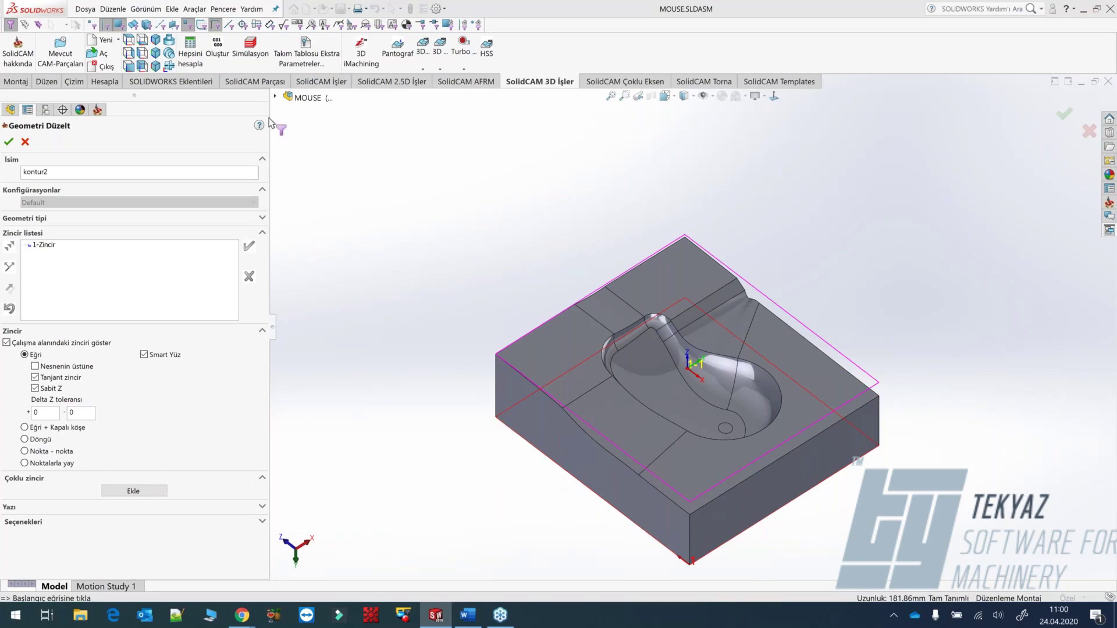
click(9, 142)
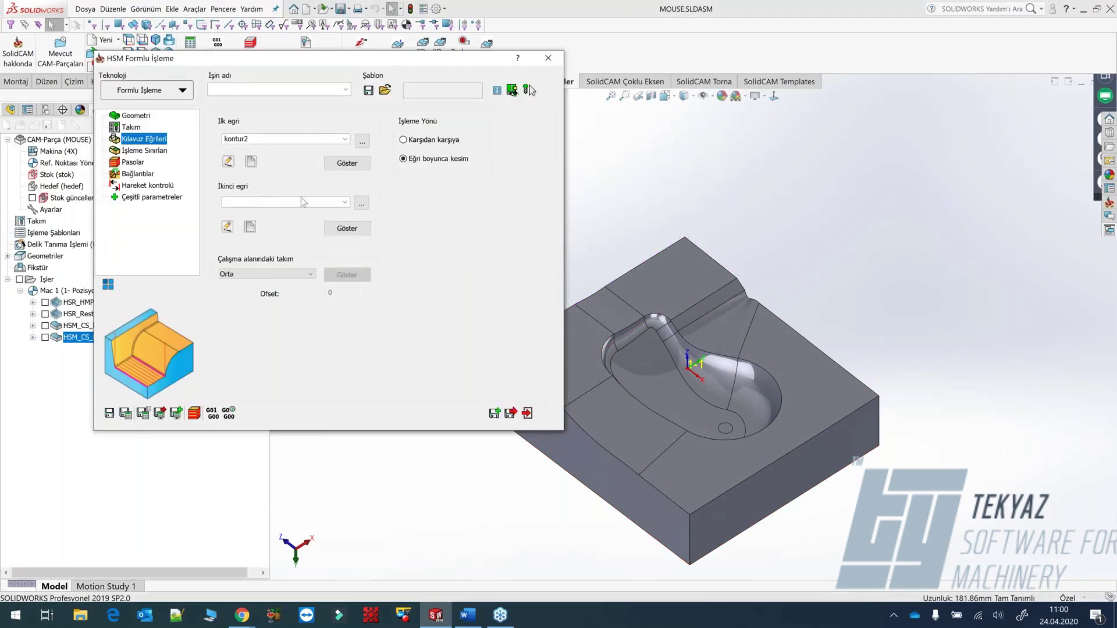
click(344, 202)
click(322, 190)
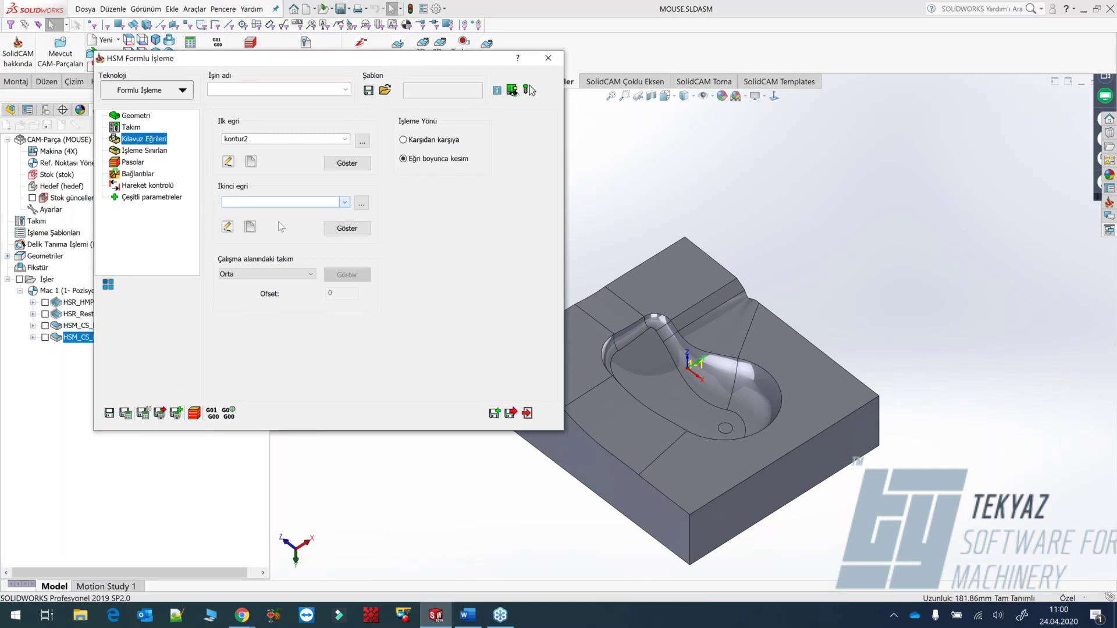
click(362, 203)
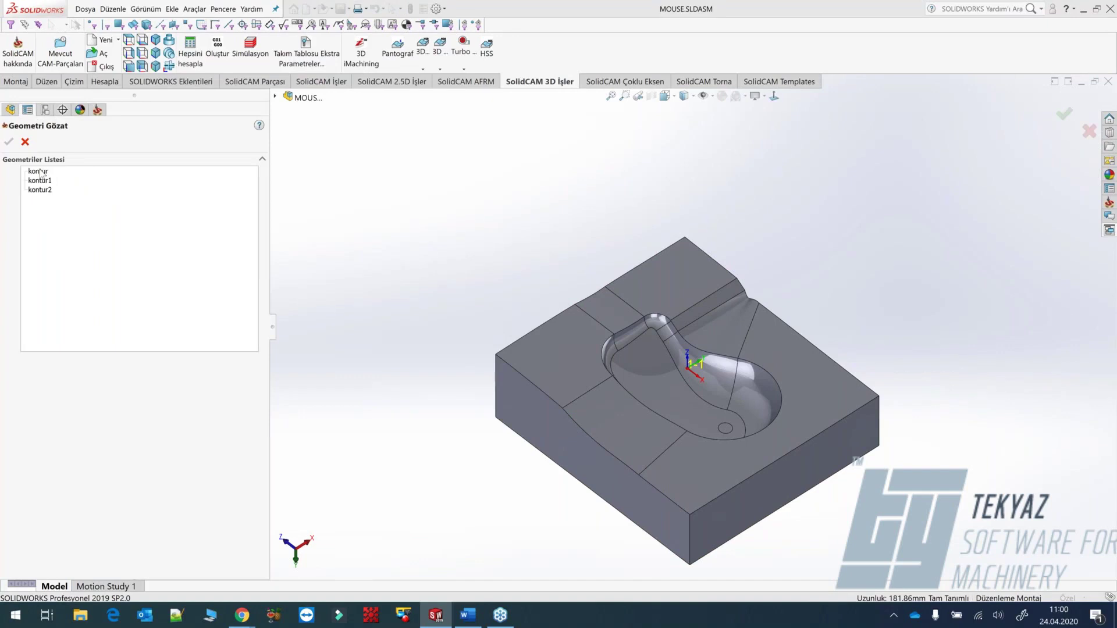
click(43, 182)
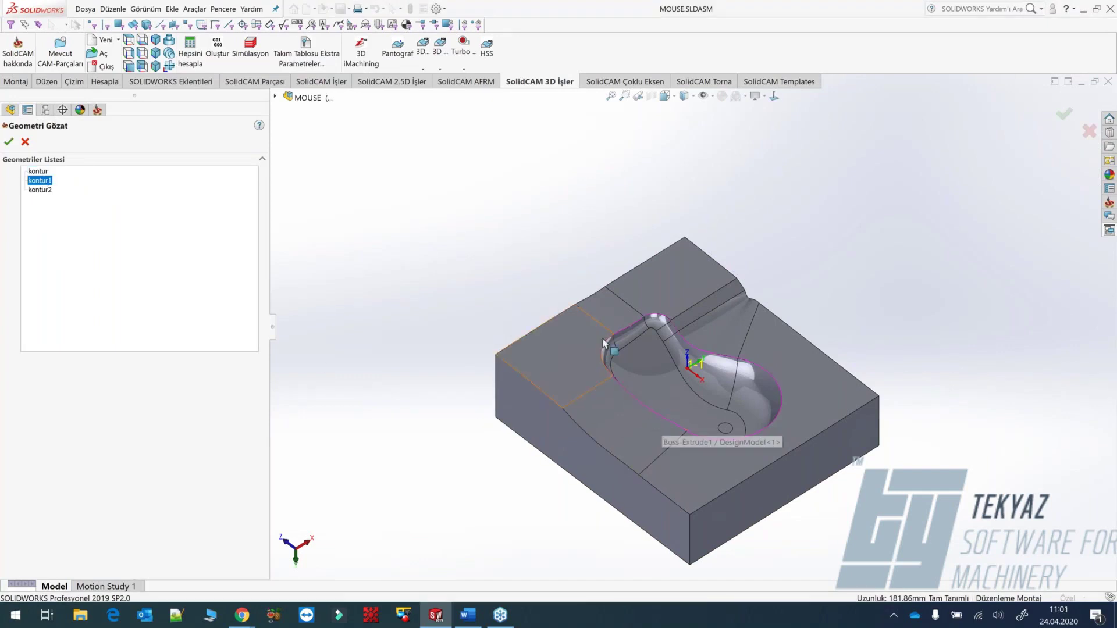
click(10, 140)
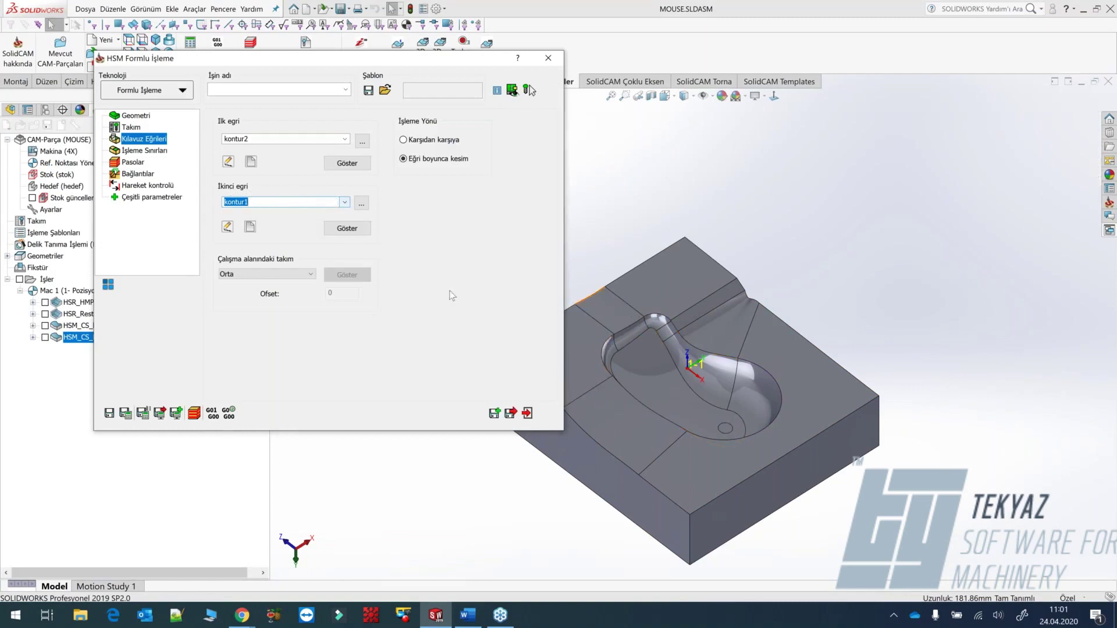
Compare the Karşıdan karşıya machining direction with Eğri boyunca kesim, and keep Eğri boyunca kesim selected.
click(411, 161)
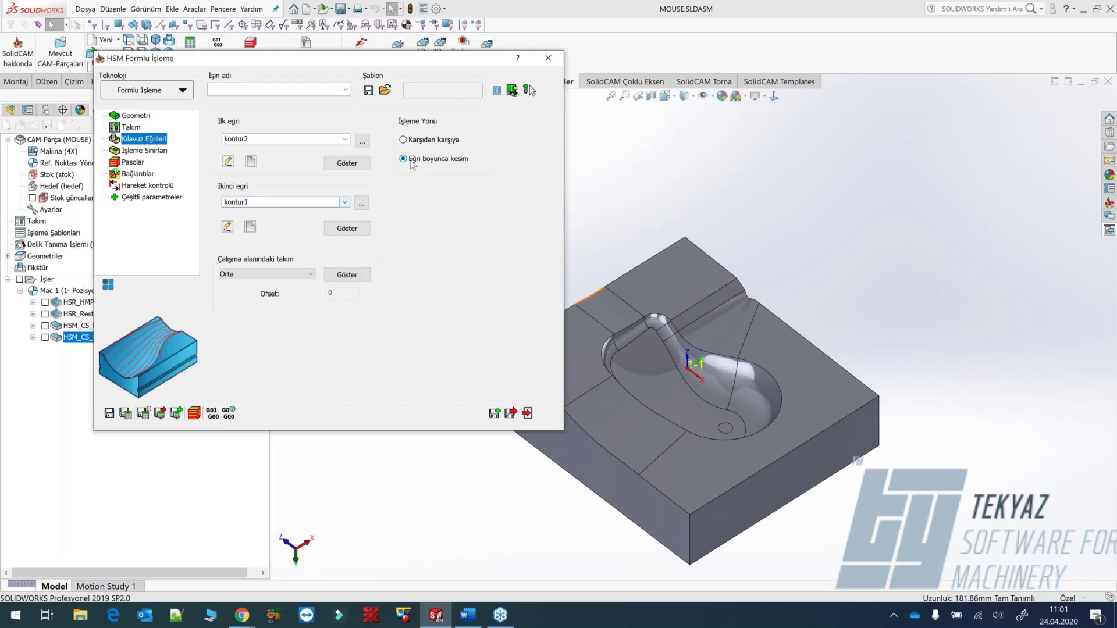
click(412, 143)
click(420, 160)
Check the automatic machining boundary's chain on the model, leave it unchanged, and review the guide curves against the boundary settings.
click(140, 151)
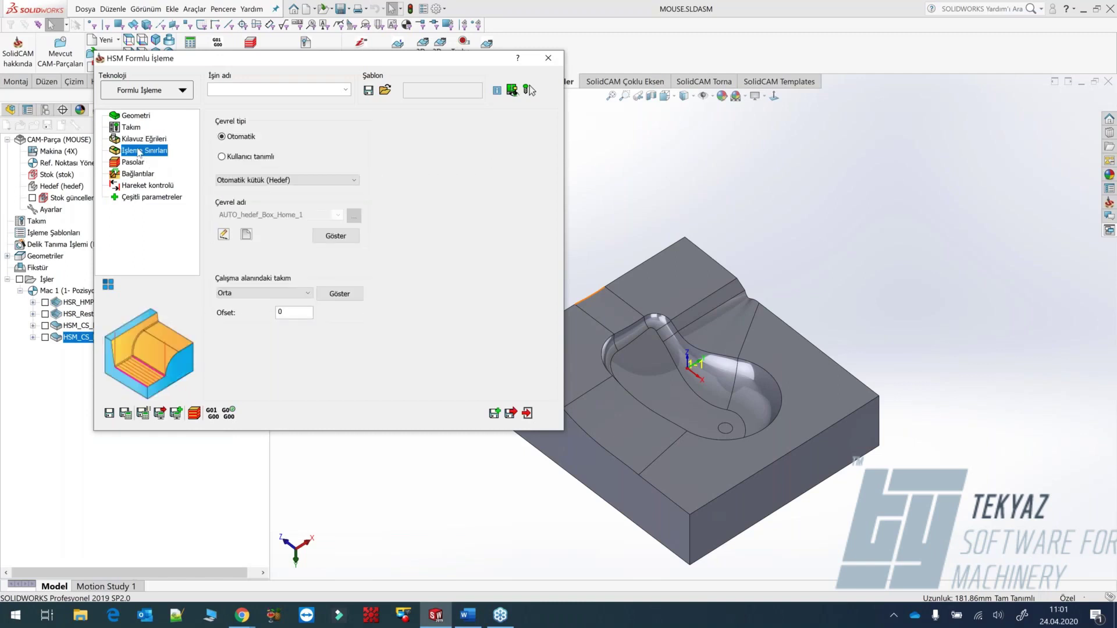
click(349, 239)
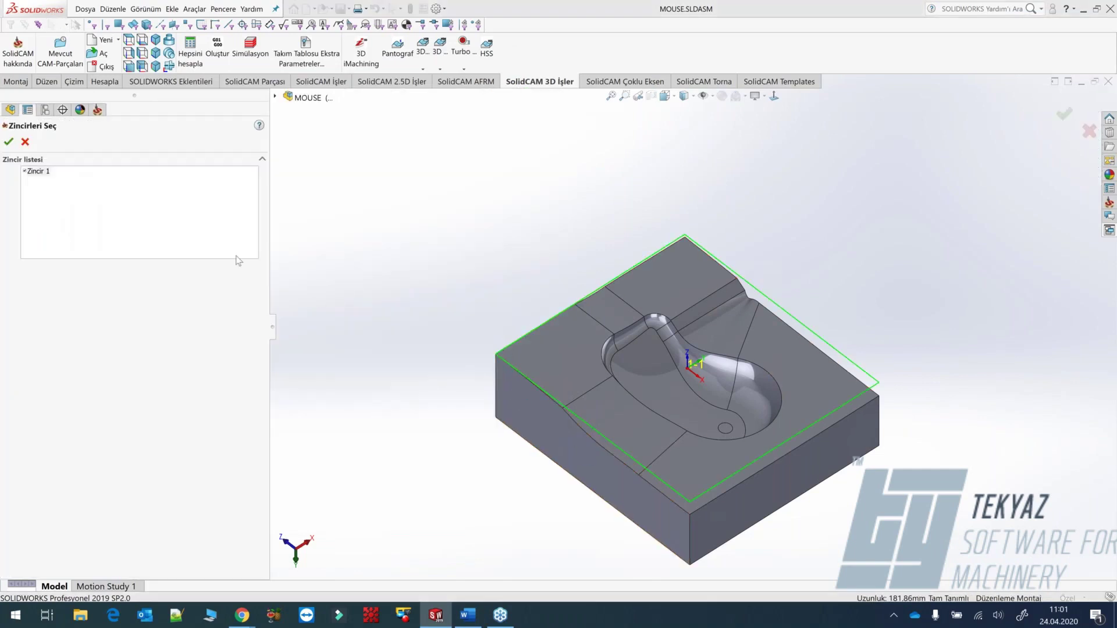
click(25, 143)
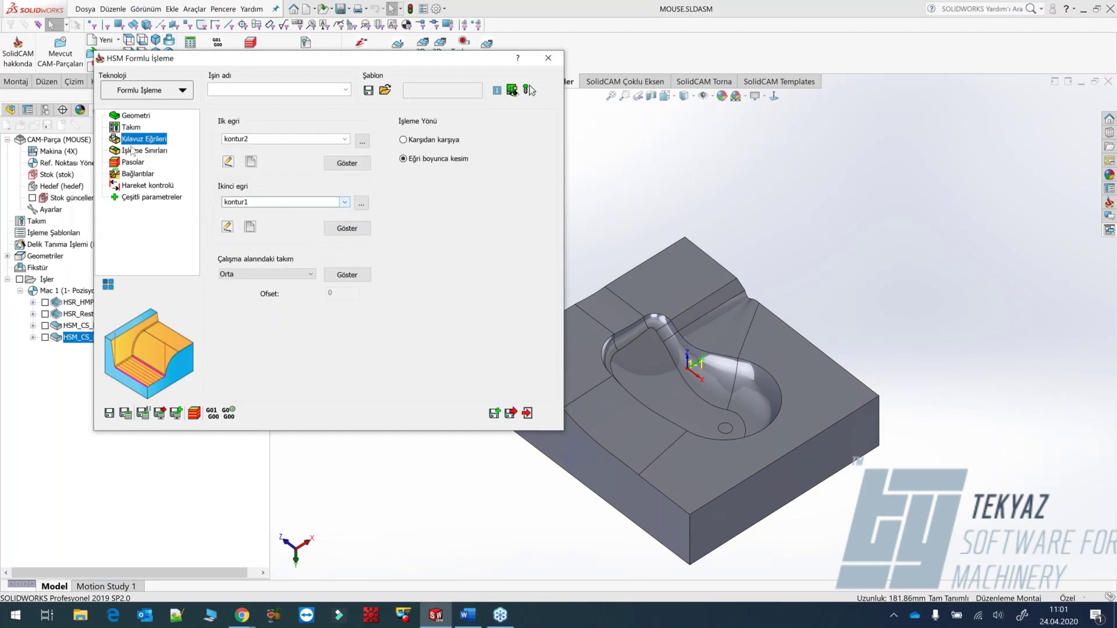
click(133, 153)
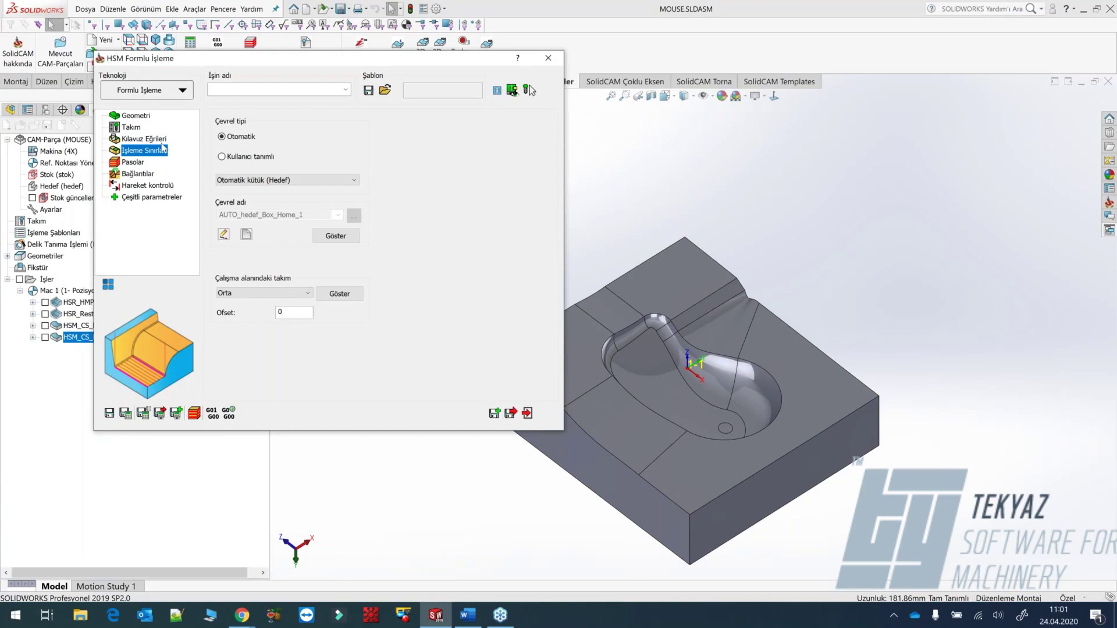
click(144, 139)
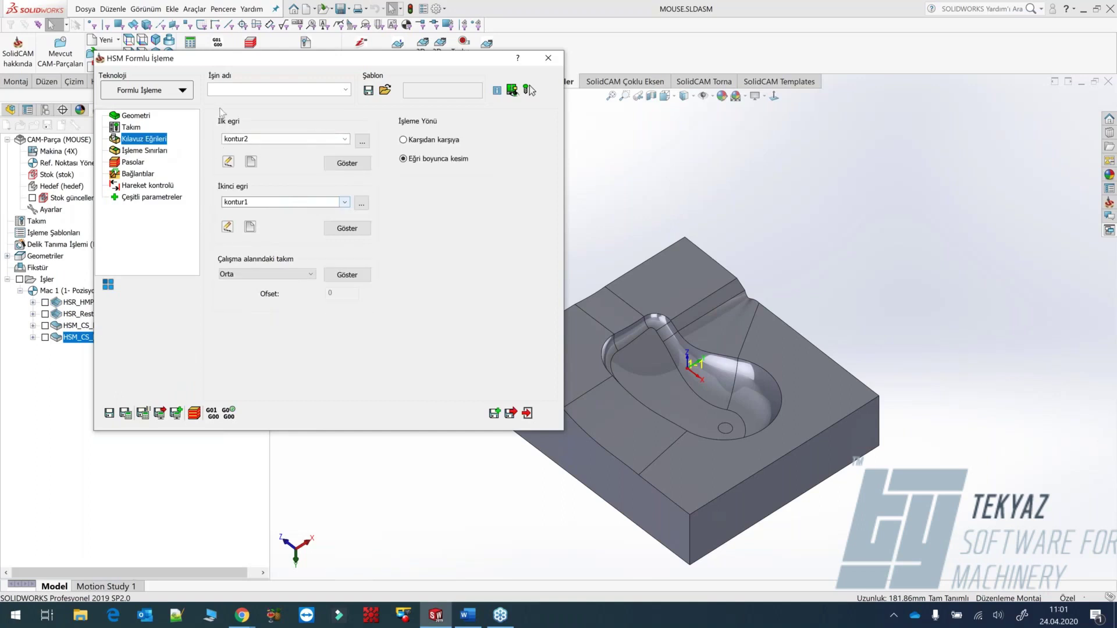
Set Yana kayma to 0.5 for the passes, review the general link settings, and save and calculate the Formlu İşleme operation.
click(130, 163)
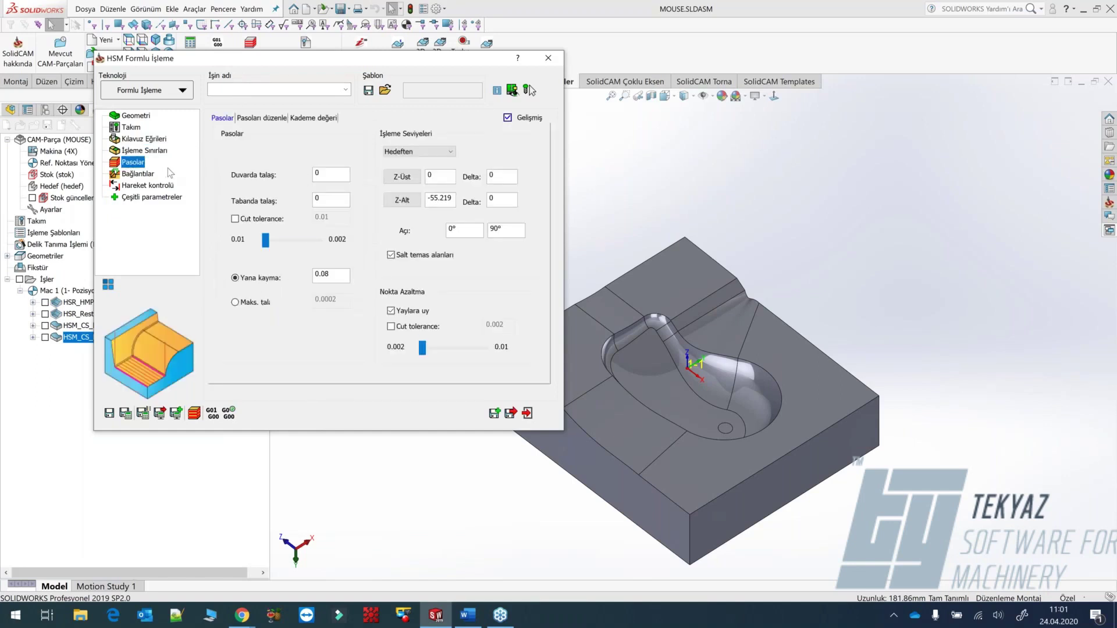
click(301, 279)
key(ctrl+a)
text(1)
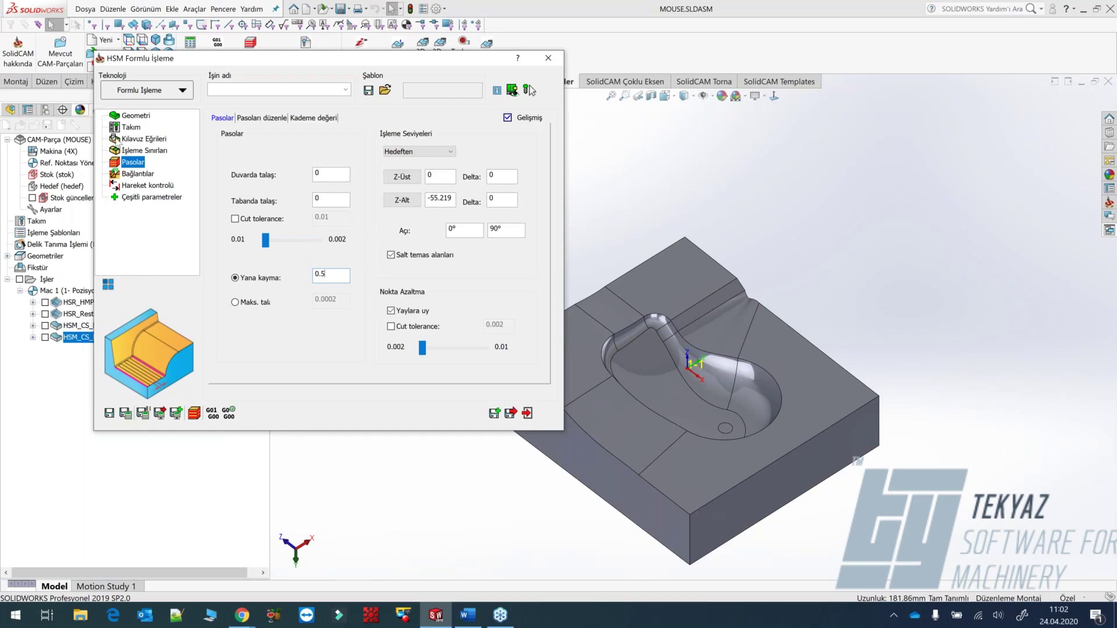
click(137, 175)
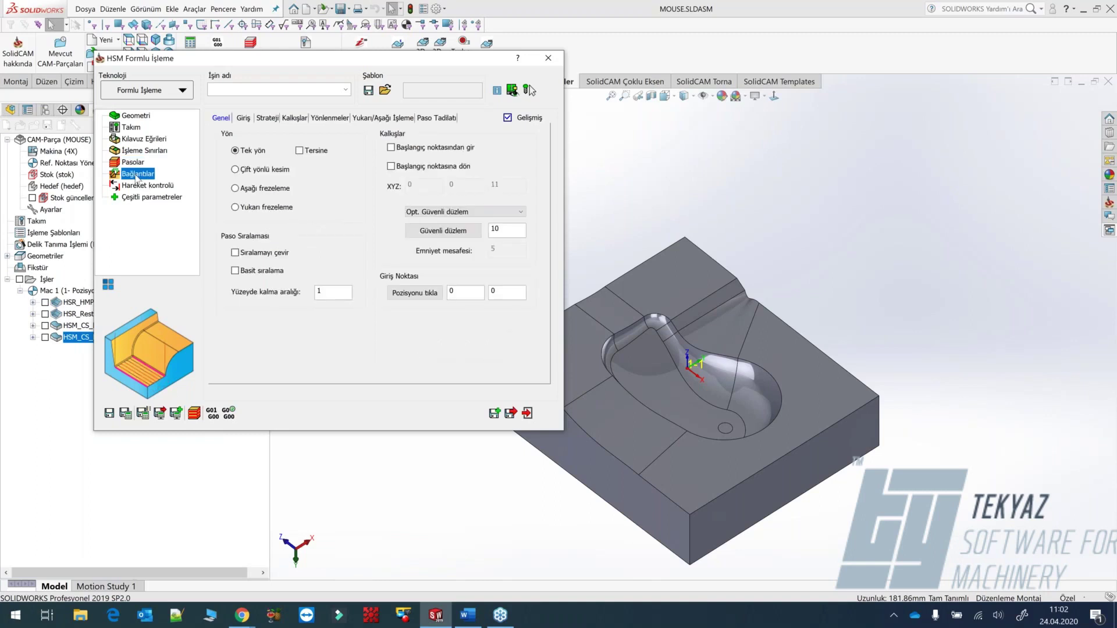
click(239, 255)
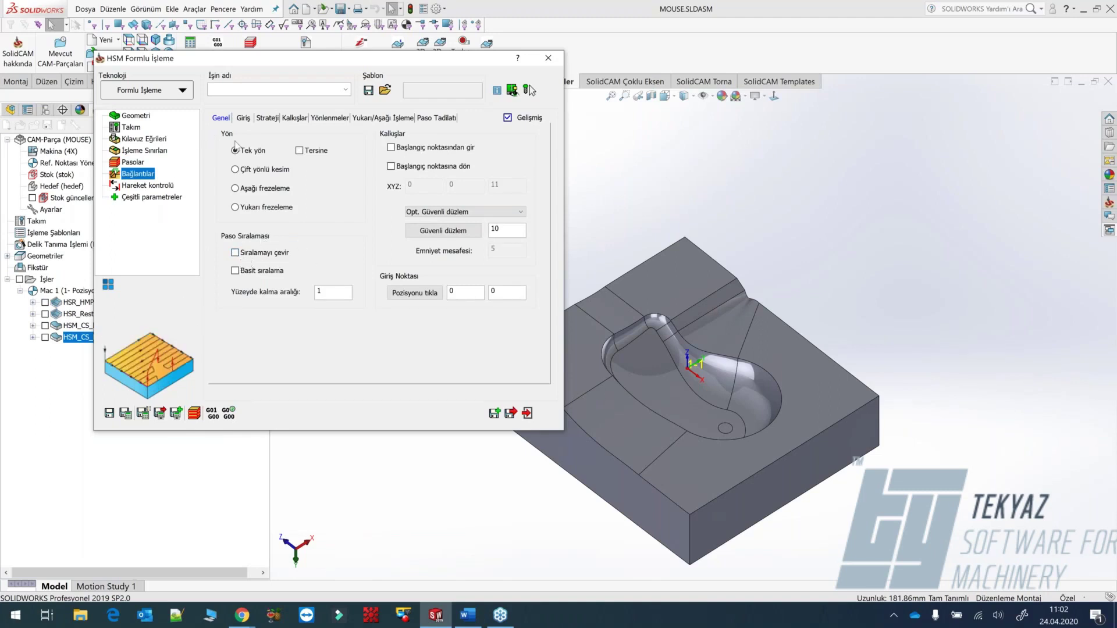
click(126, 413)
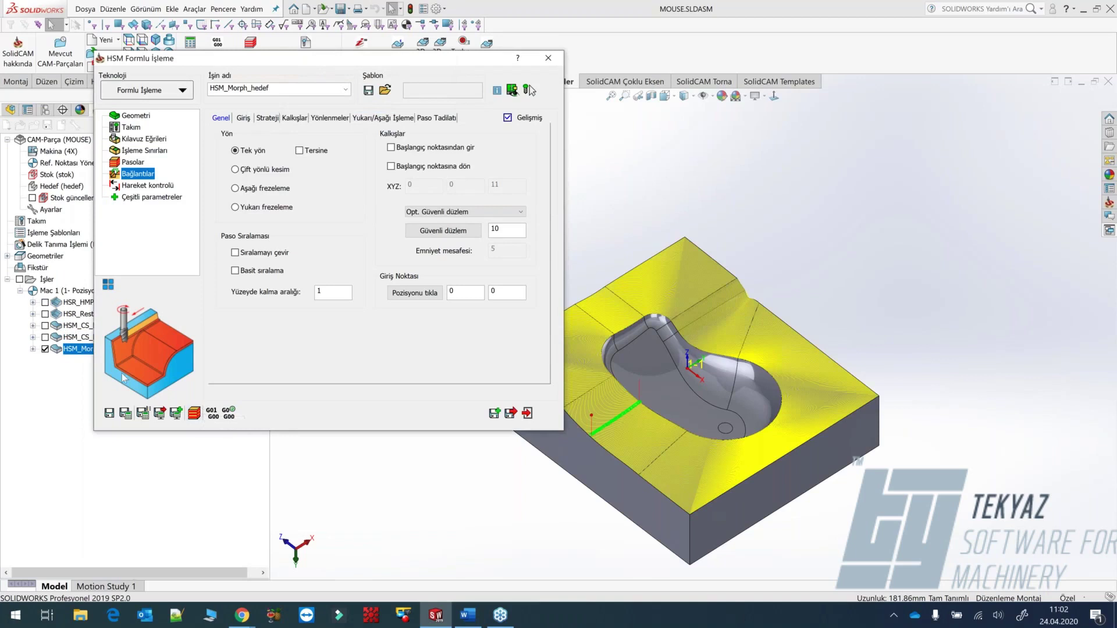
Hide the new toolpath on the model and run the Formlu İşleme operation's simulation, adjusting its speed during playback.
click(45, 349)
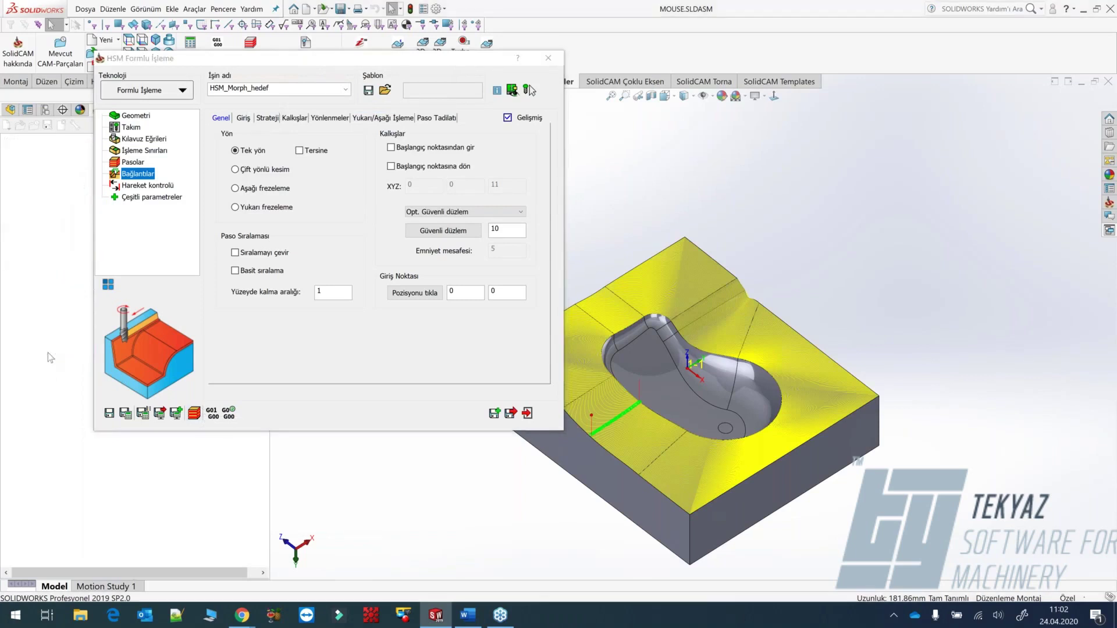
click(194, 414)
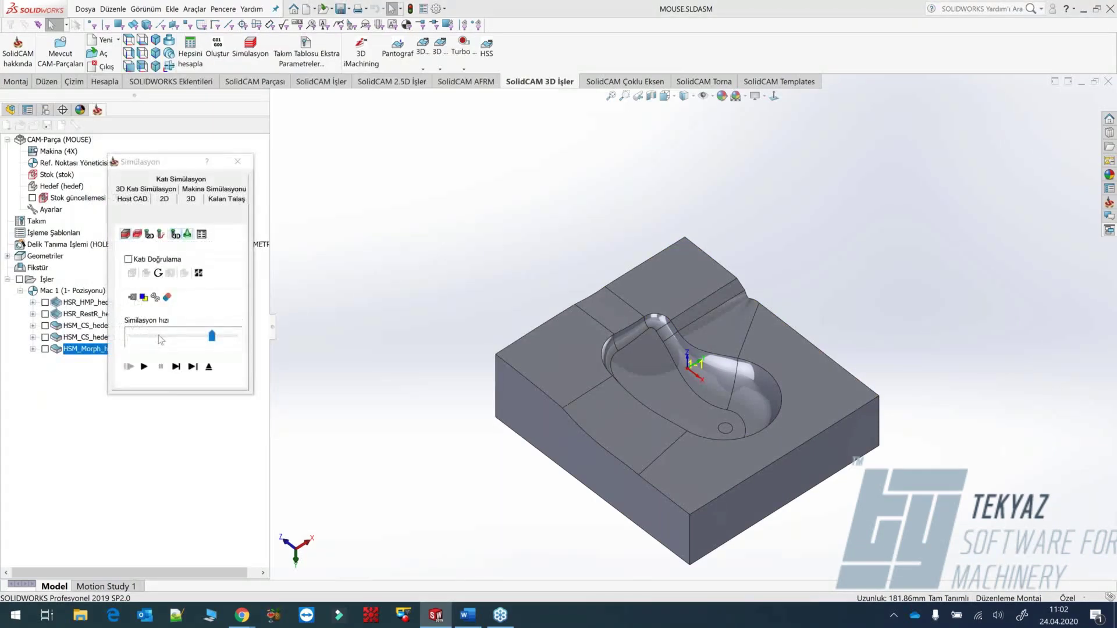
click(140, 337)
click(144, 366)
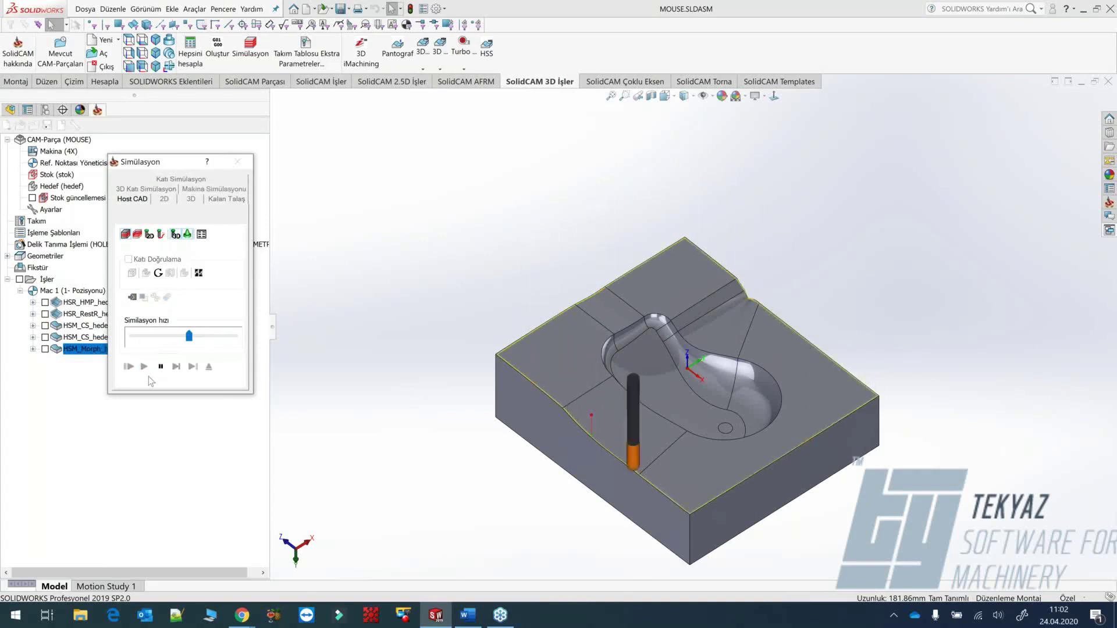
drag(189, 336, 197, 338)
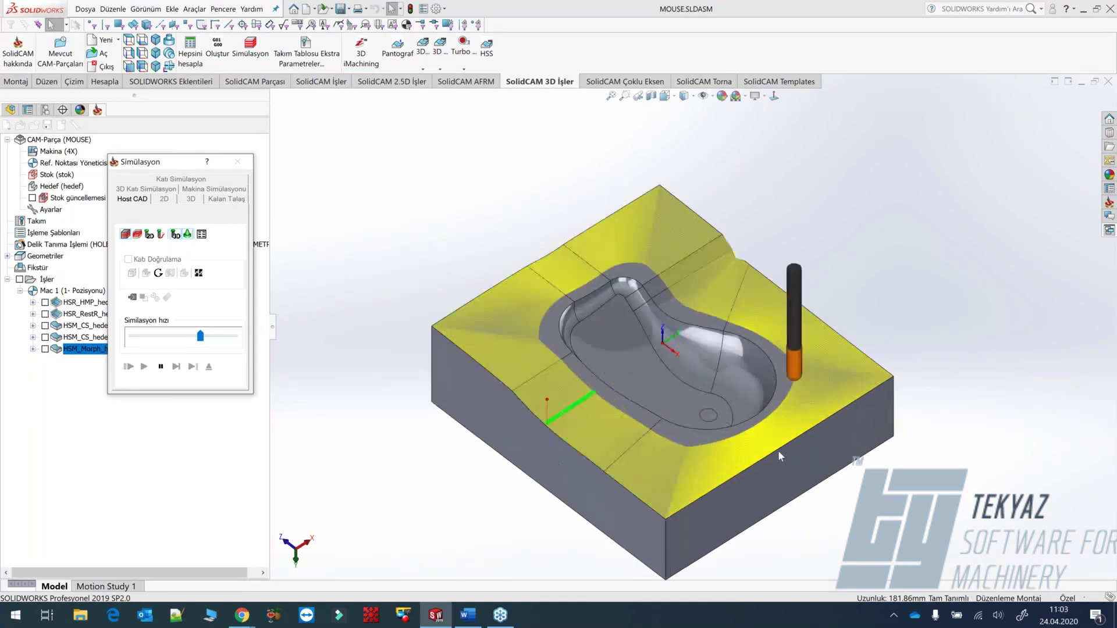
Inspect the simulated morph passes between the block's outer edges and the pocket rim, up close and in isometric view.
scroll(777, 450, down, 4)
scroll(768, 441, down, 5)
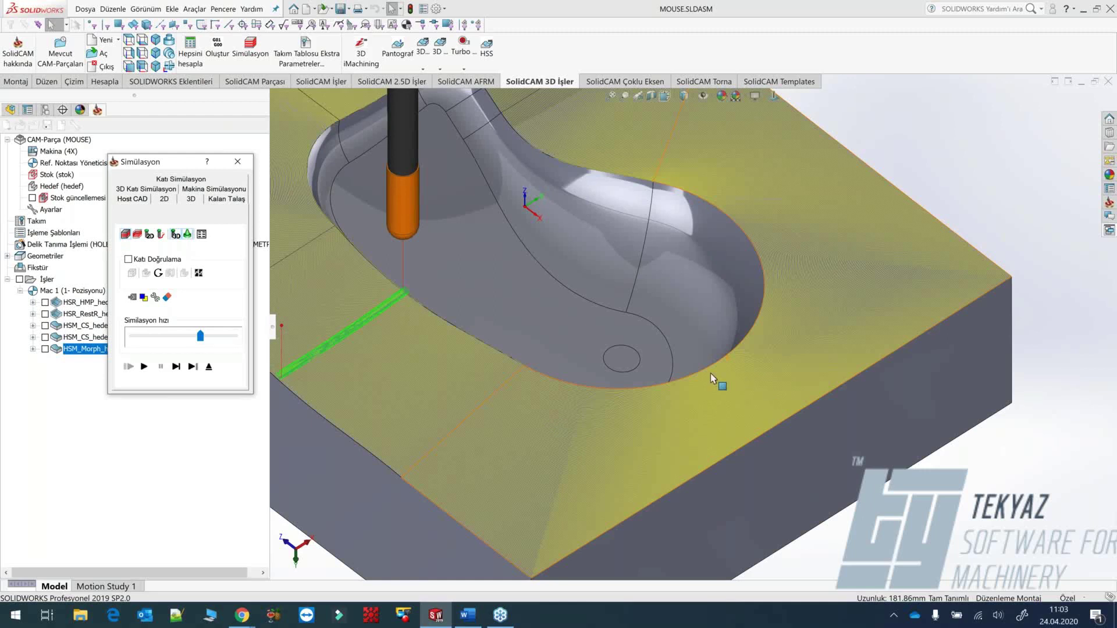
scroll(710, 373, up, 5)
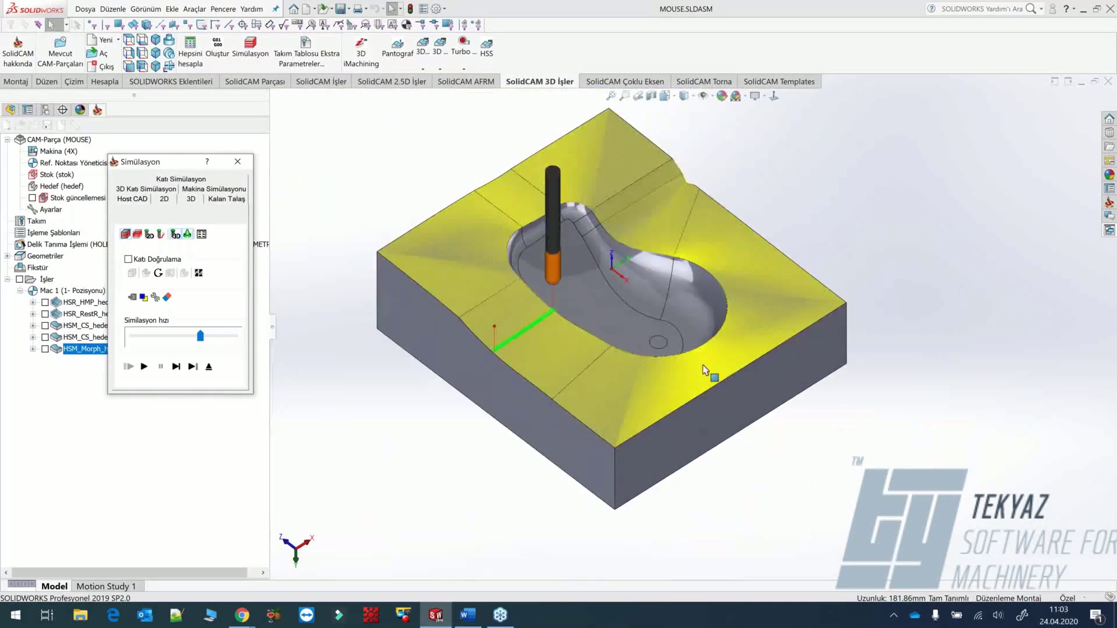
middle_drag(606, 286, 609, 390)
key(ctrl+7)
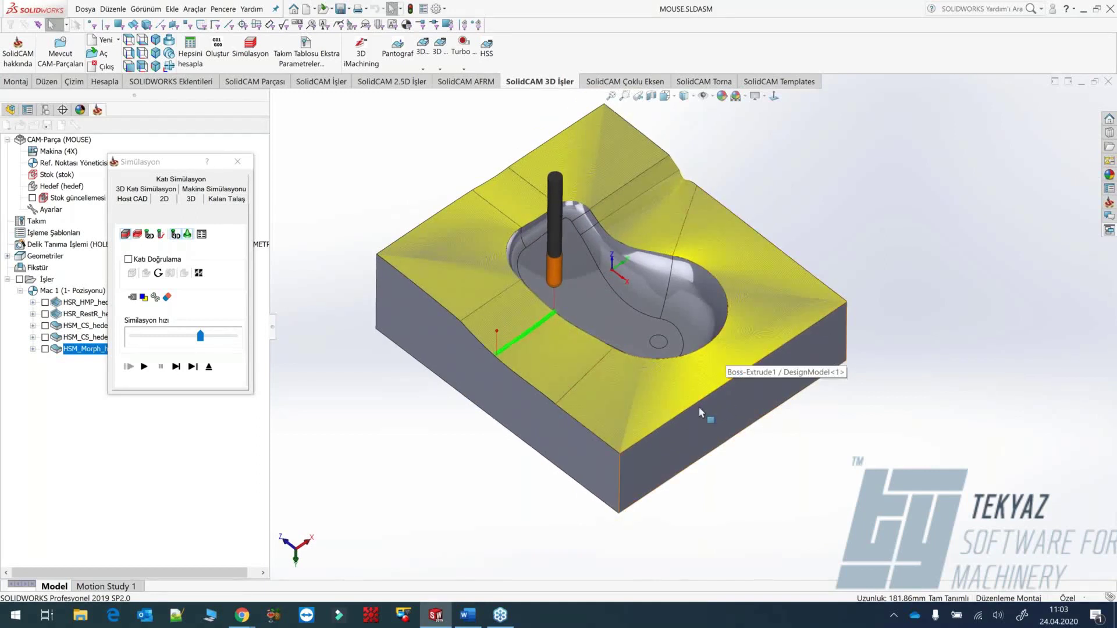
Close the morph simulation and add a new HSM Doğrusal İşleme operation on the hedef geometry.
click(237, 164)
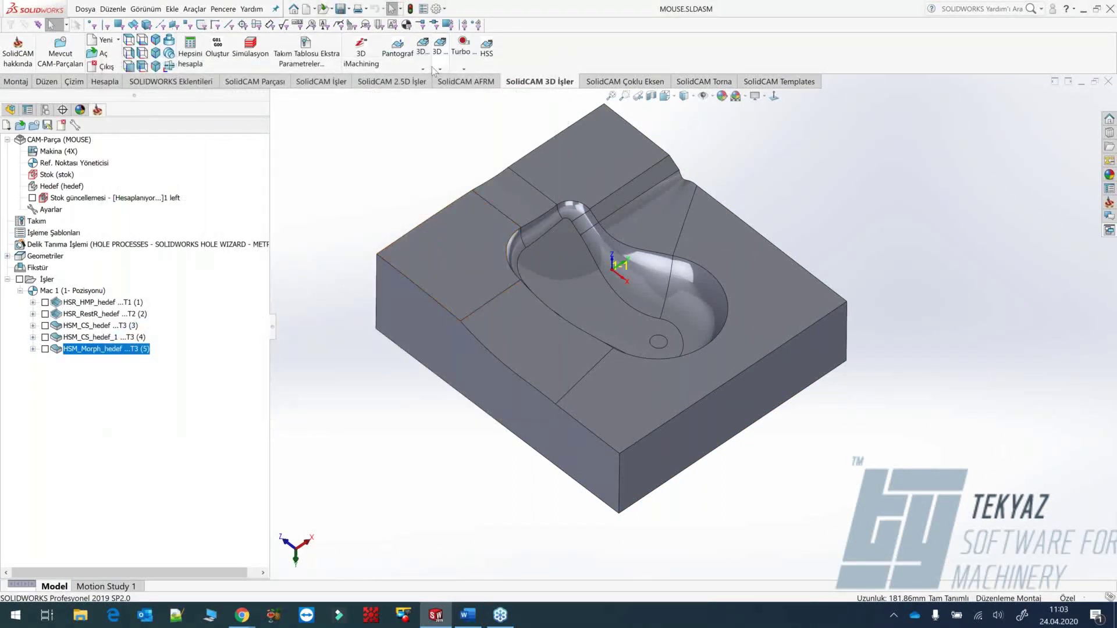
click(435, 69)
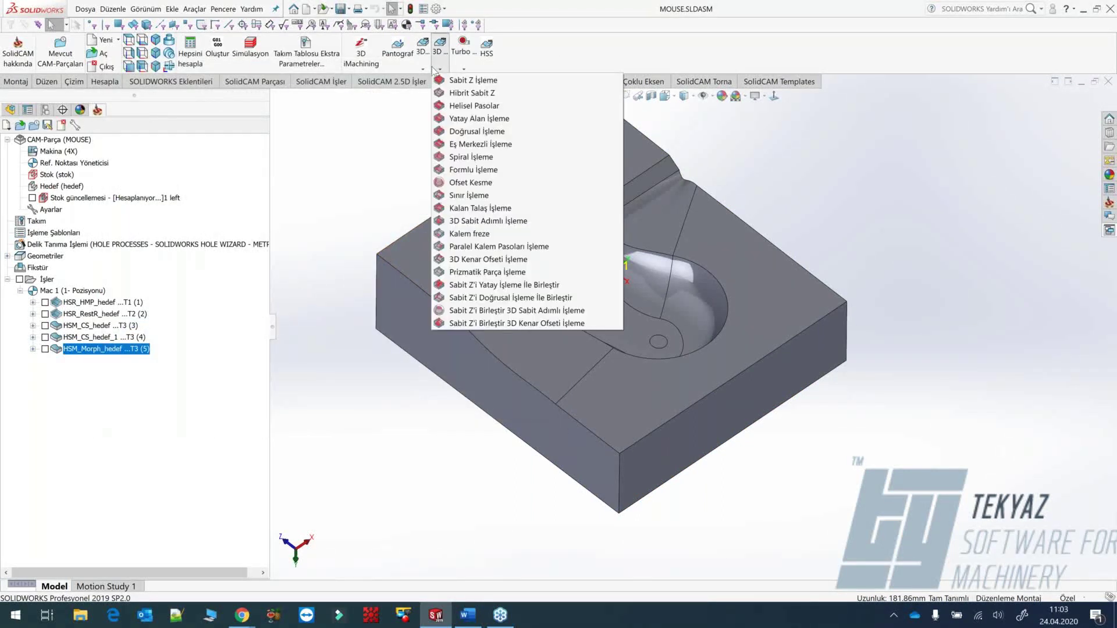
click(419, 174)
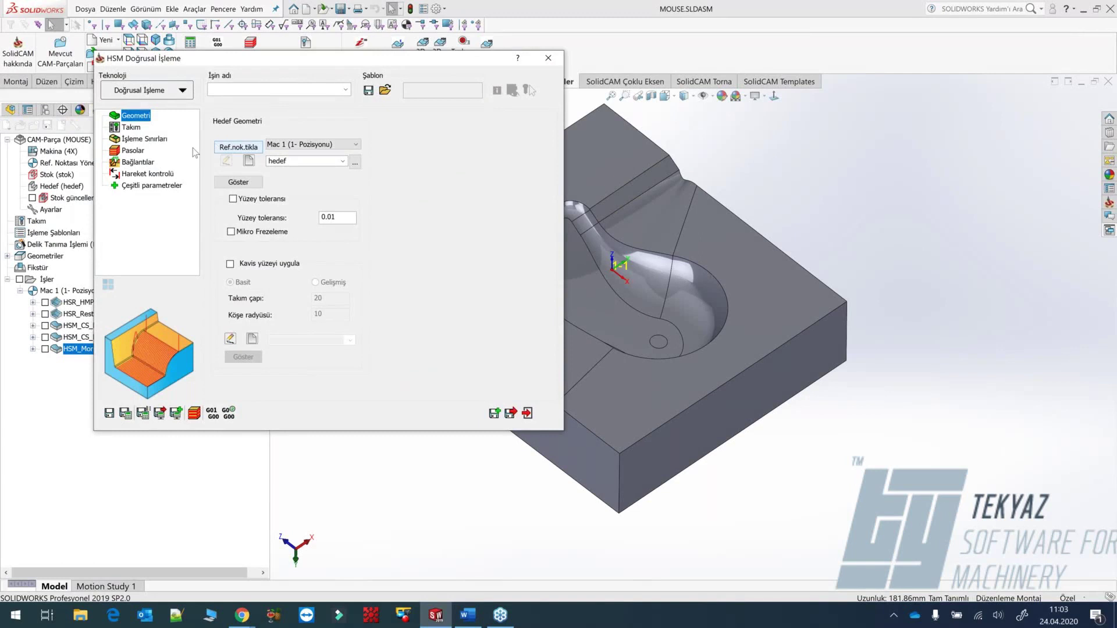
Assign existing tool 3 to the Doğrusal İşleme operation.
click(130, 127)
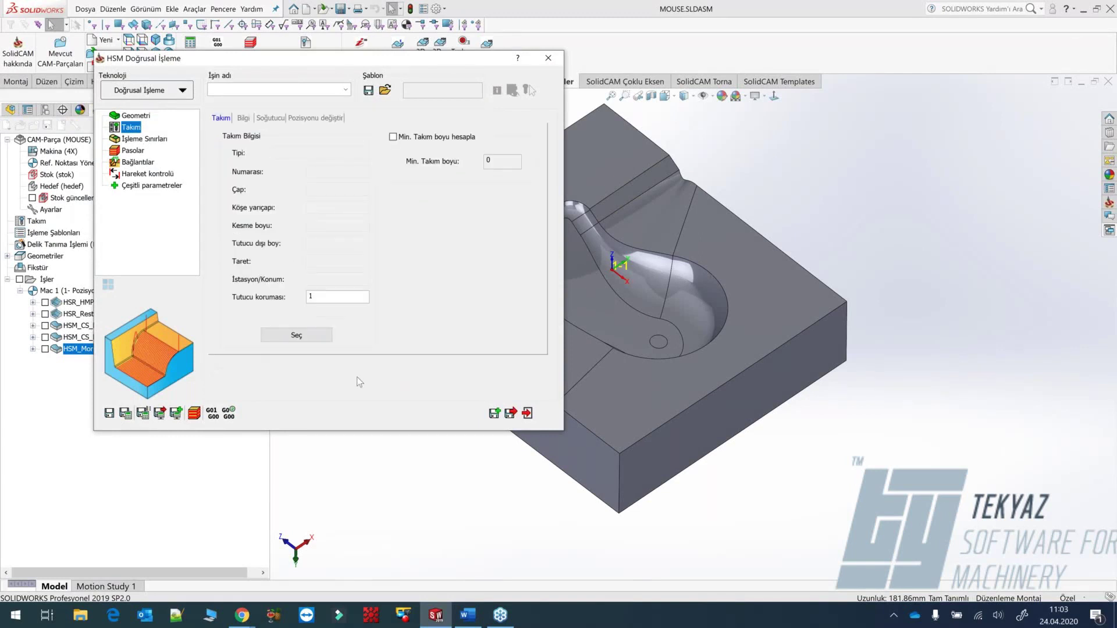
click(306, 334)
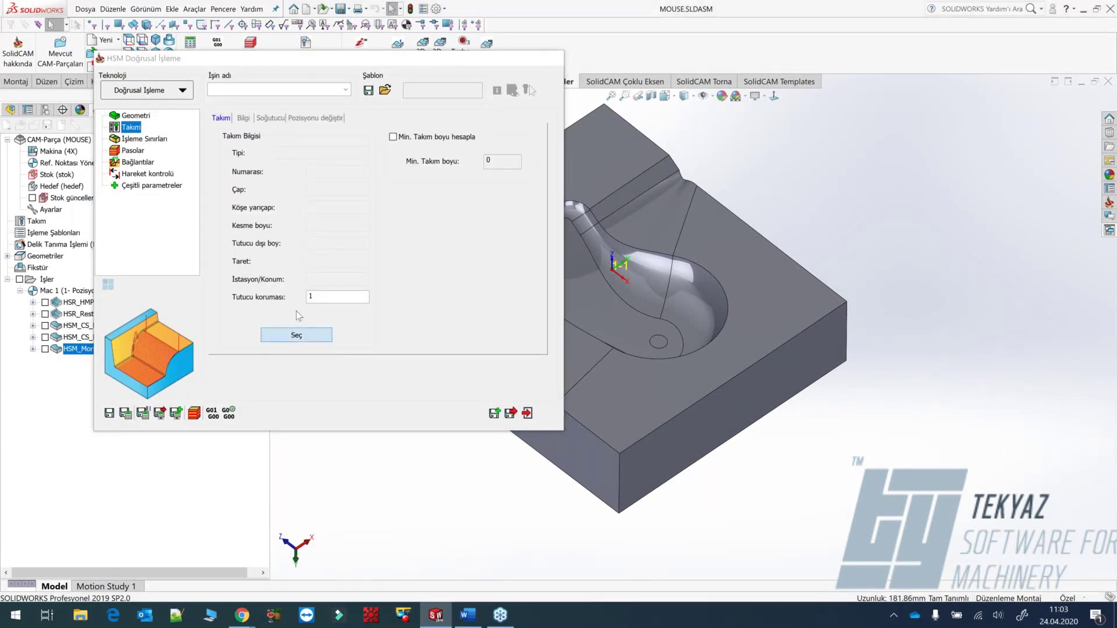
click(203, 133)
double_click(203, 133)
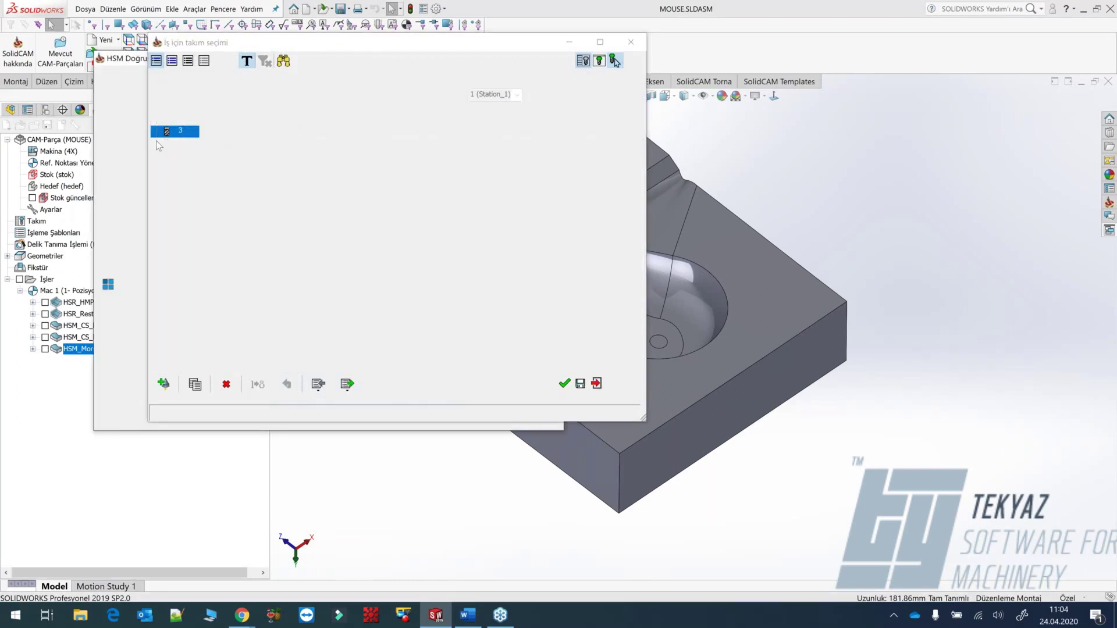
click(597, 384)
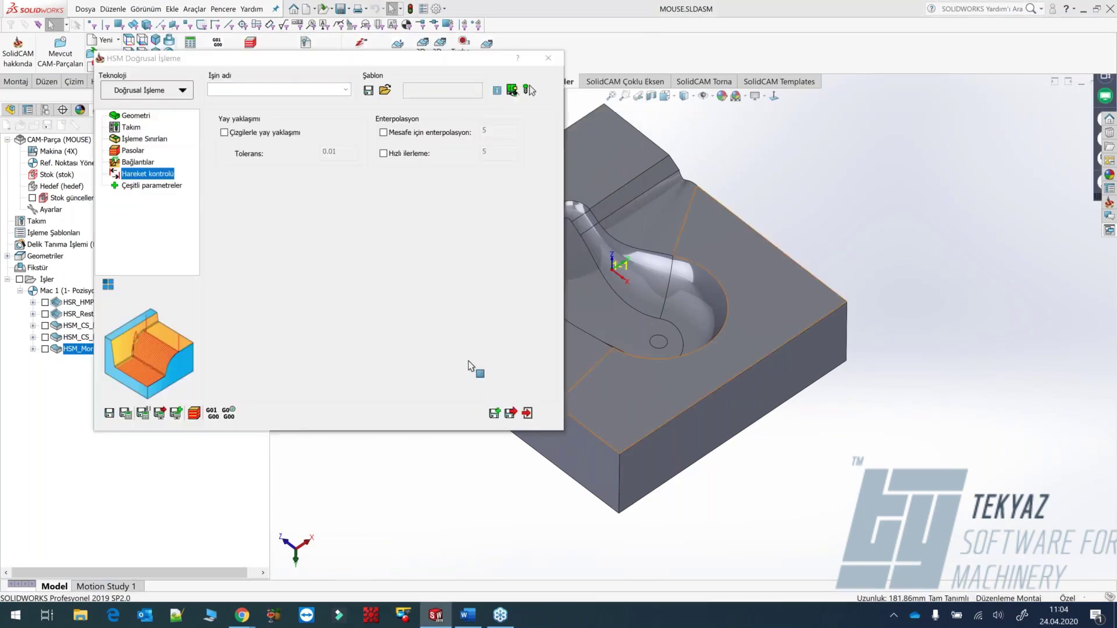
Set the machining boundary to a user-defined Siluet Sınır and choose the existing Silhouette 1 geometry for it.
click(145, 139)
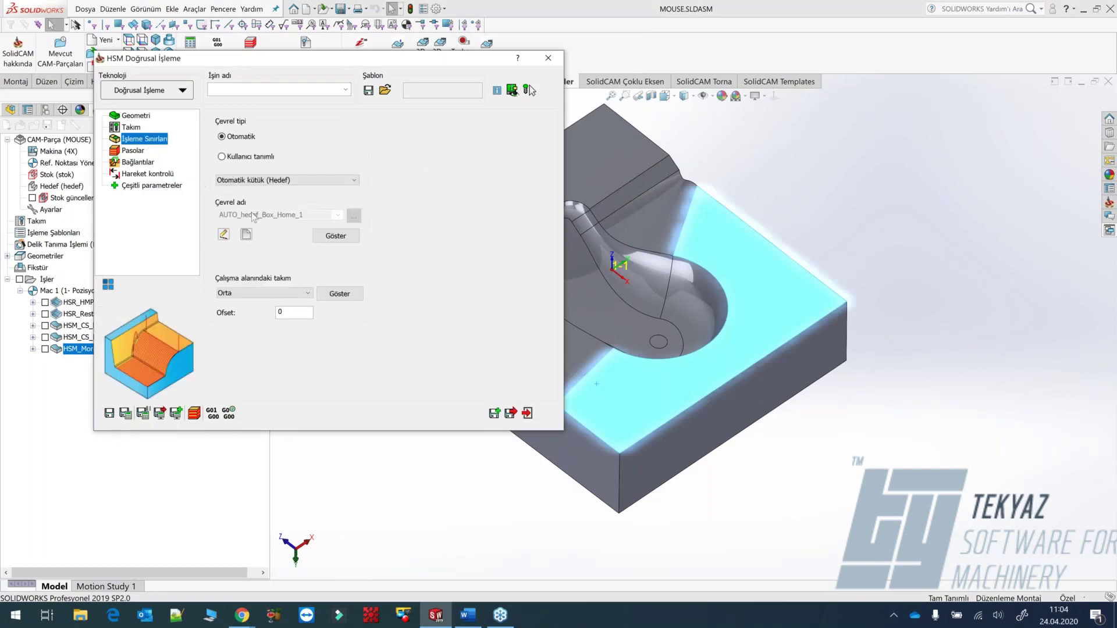
click(232, 157)
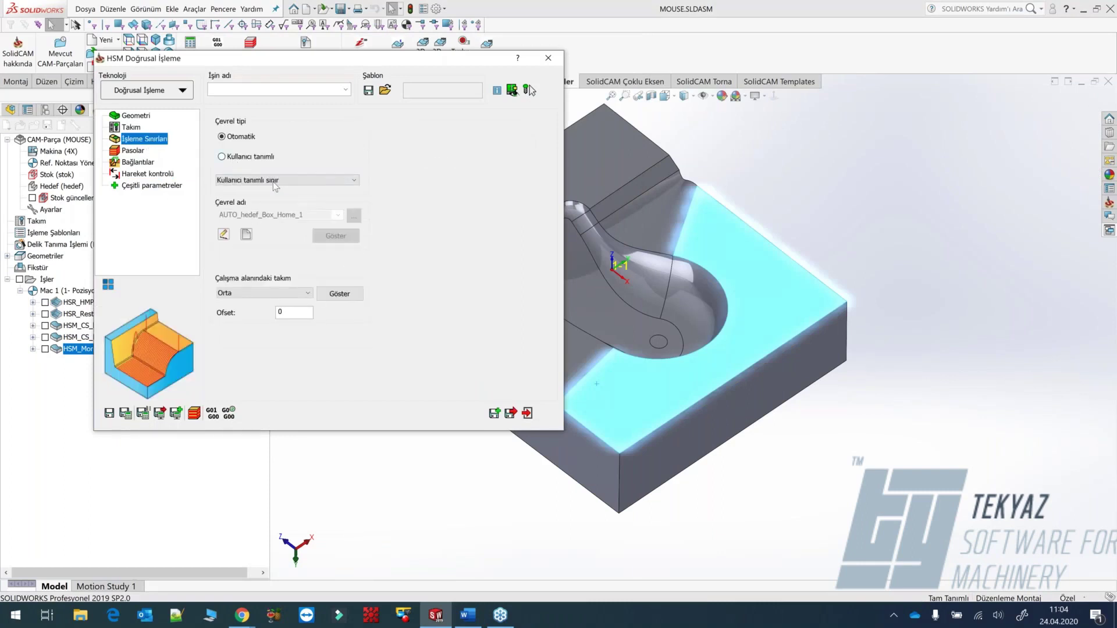
click(347, 182)
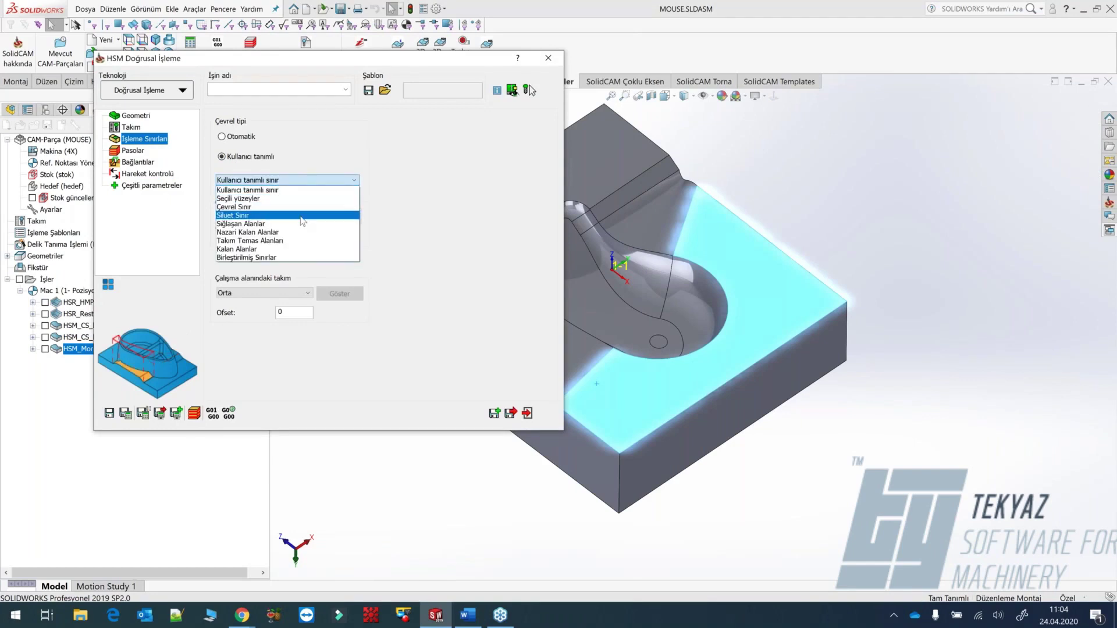
click(301, 216)
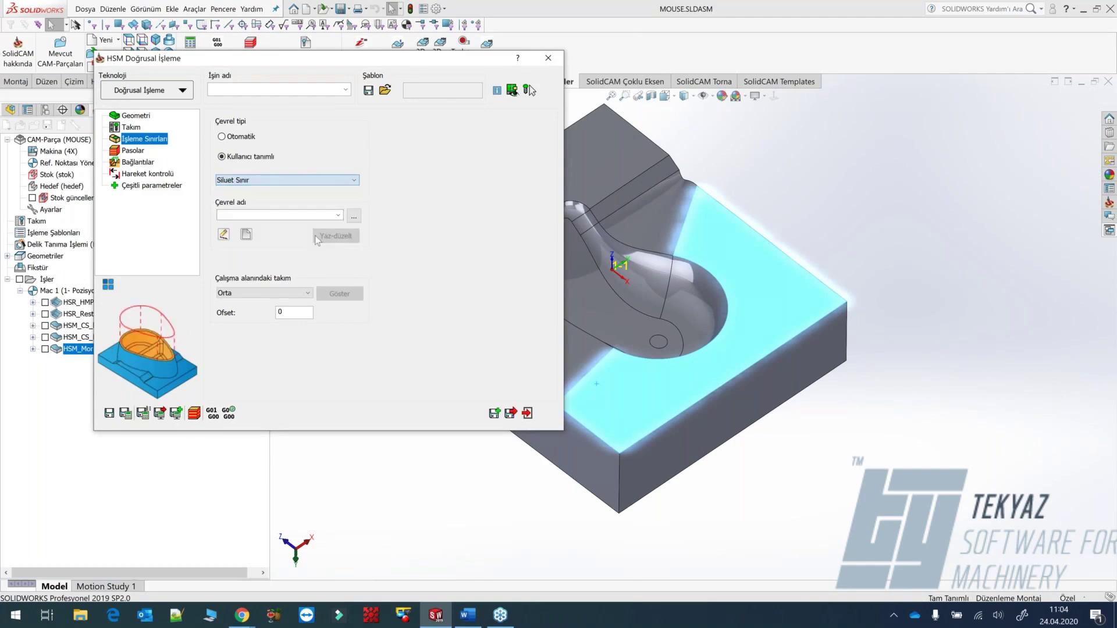
click(354, 216)
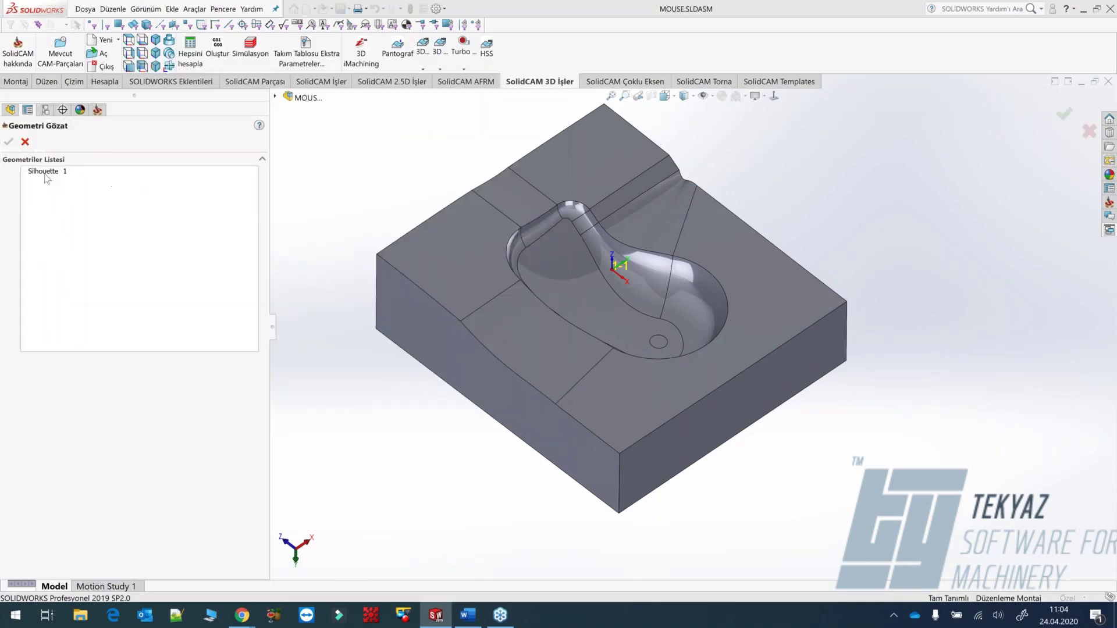
click(9, 143)
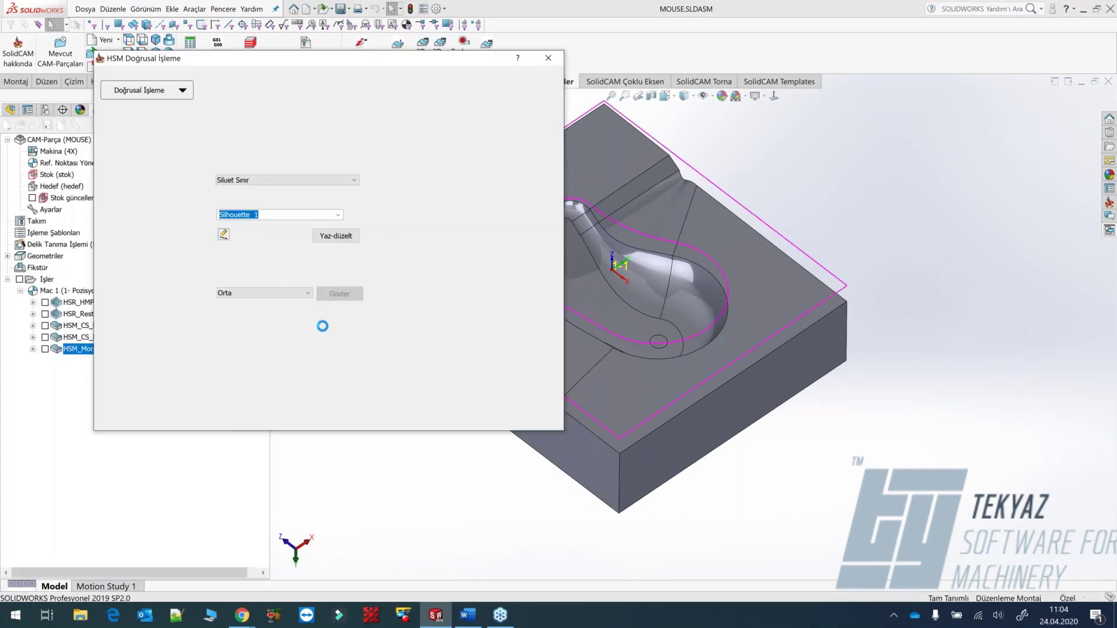
Set Yana kayma to 1 for the passes, review the general link settings, and save and calculate the Doğrusal İşleme operation.
click(133, 150)
drag(326, 235, 277, 242)
text(1)
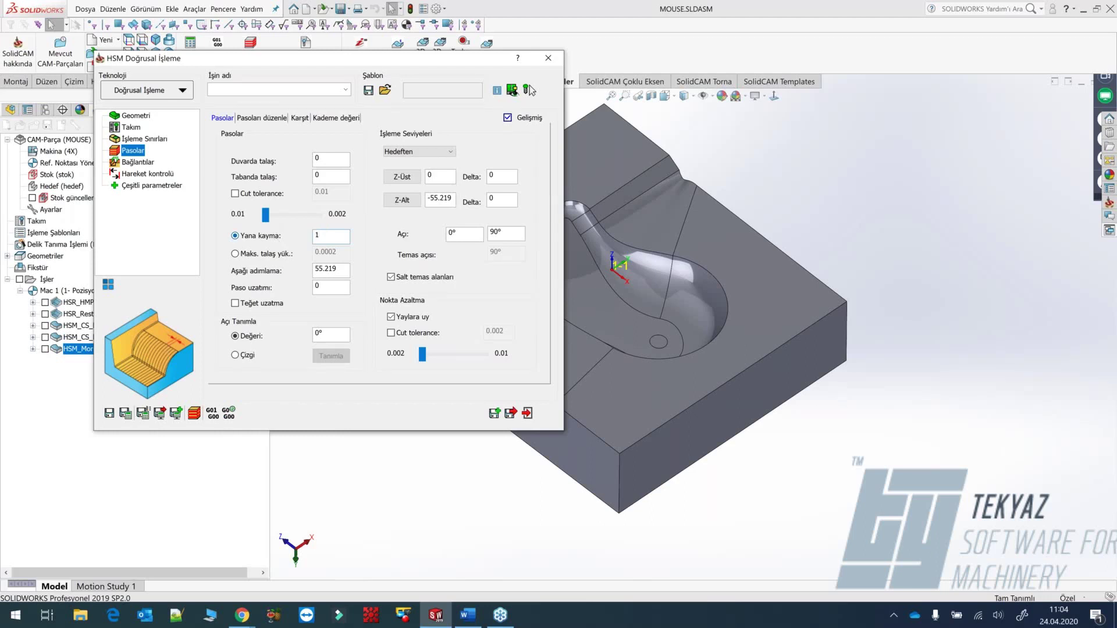
click(134, 162)
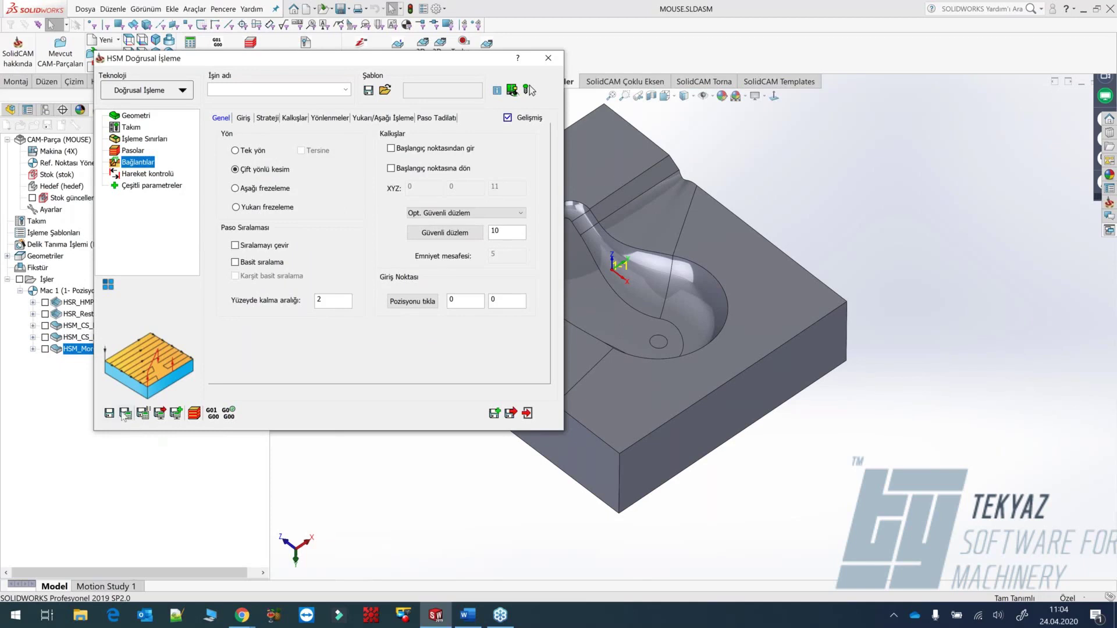
key(Return)
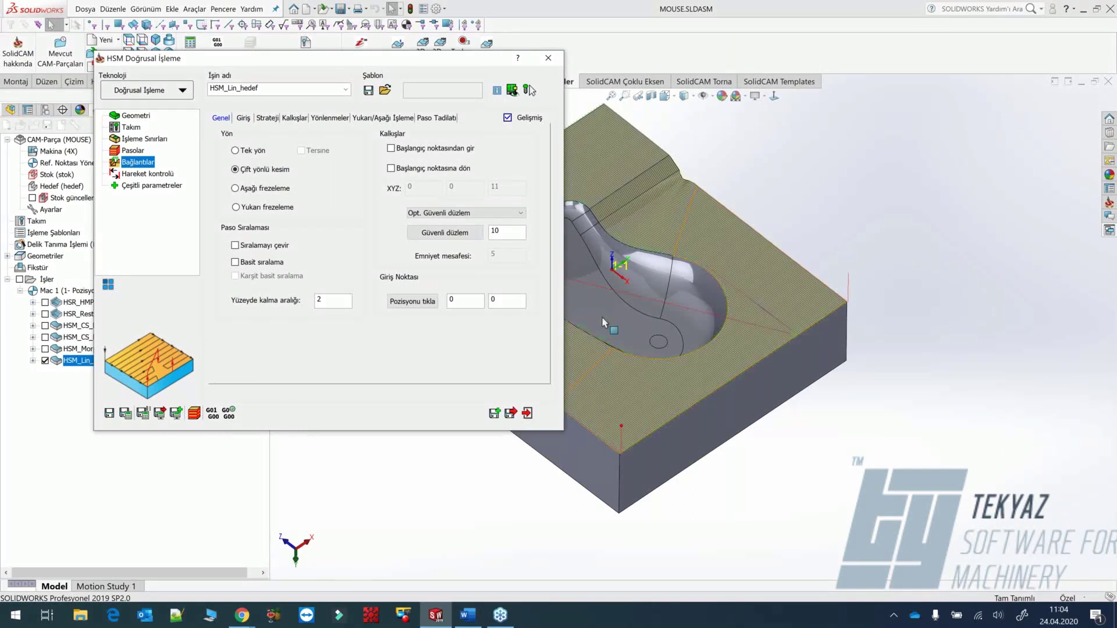
Inspect the linear toolpath on the model and set the passes' Açı Tanımla value to 45.
ctrl+middle_drag(613, 322, 806, 306)
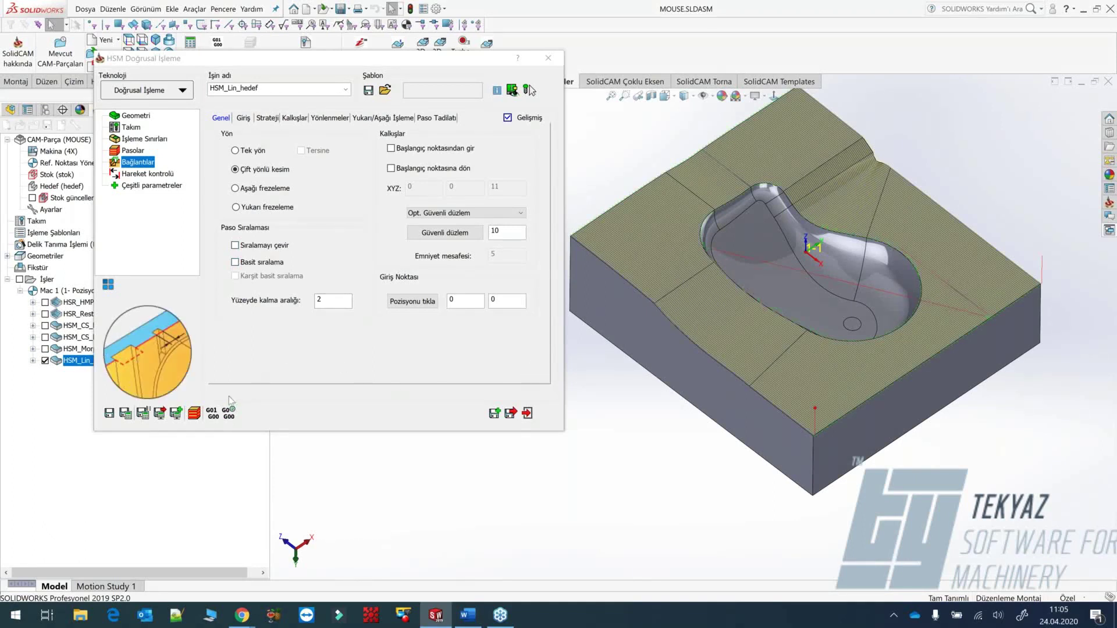
mouse_move(1105, 140)
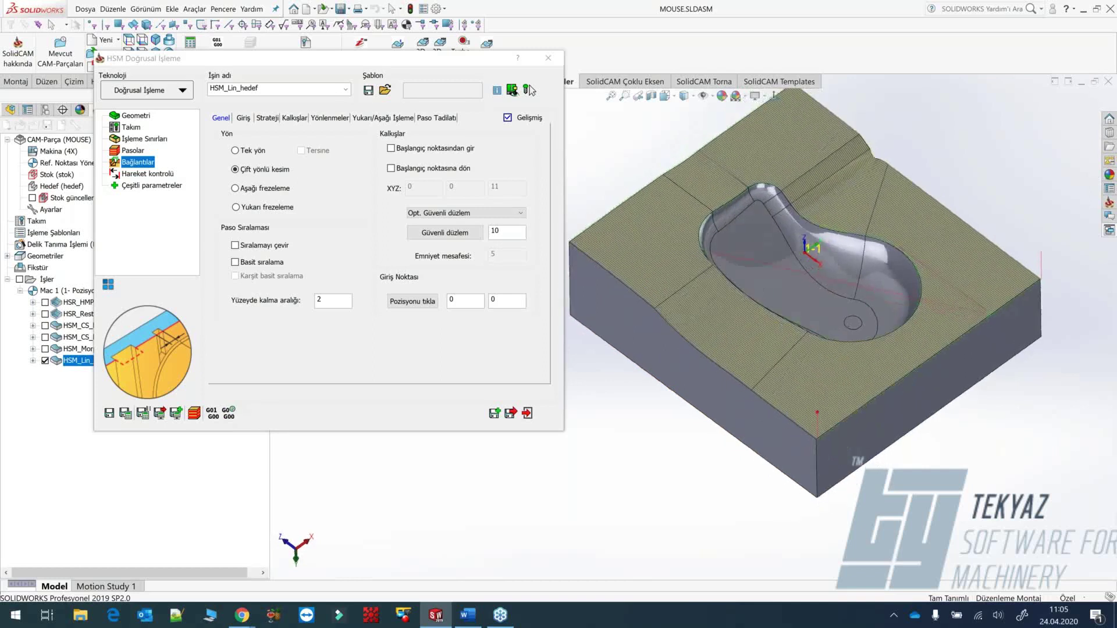
click(131, 151)
text(45)
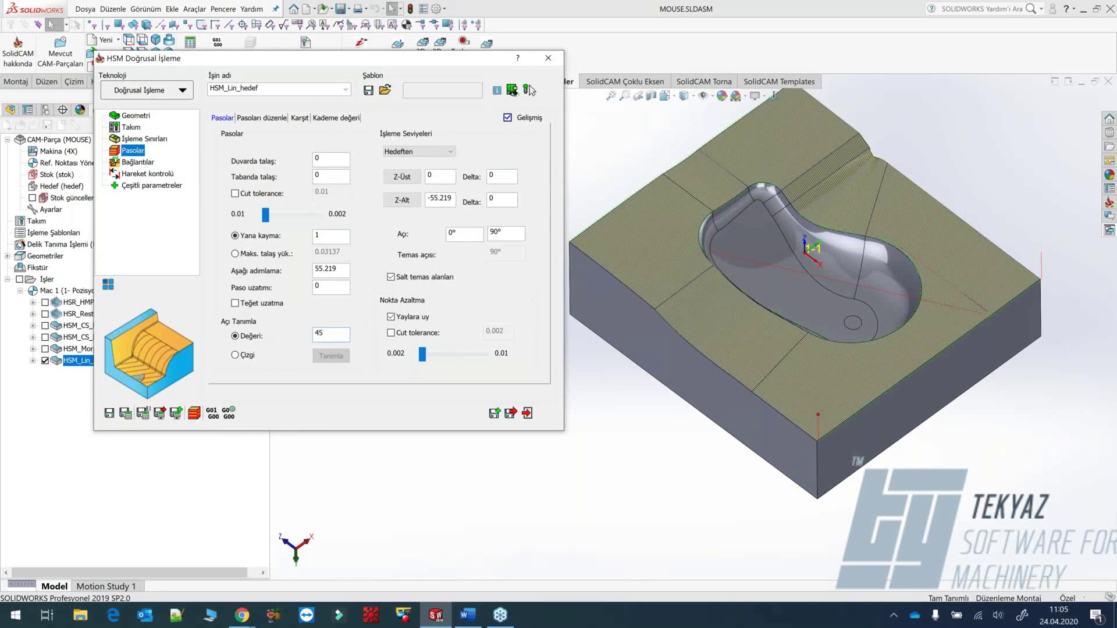
Save and calculate the HSM_Lin_hedef linear machining operation.
click(126, 413)
click(126, 413)
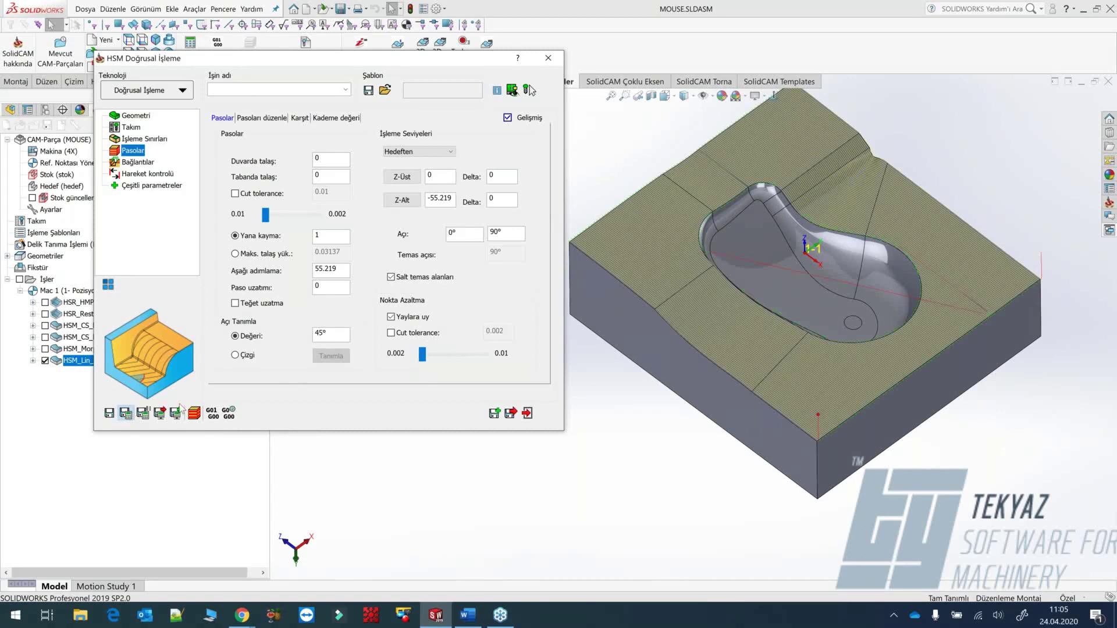
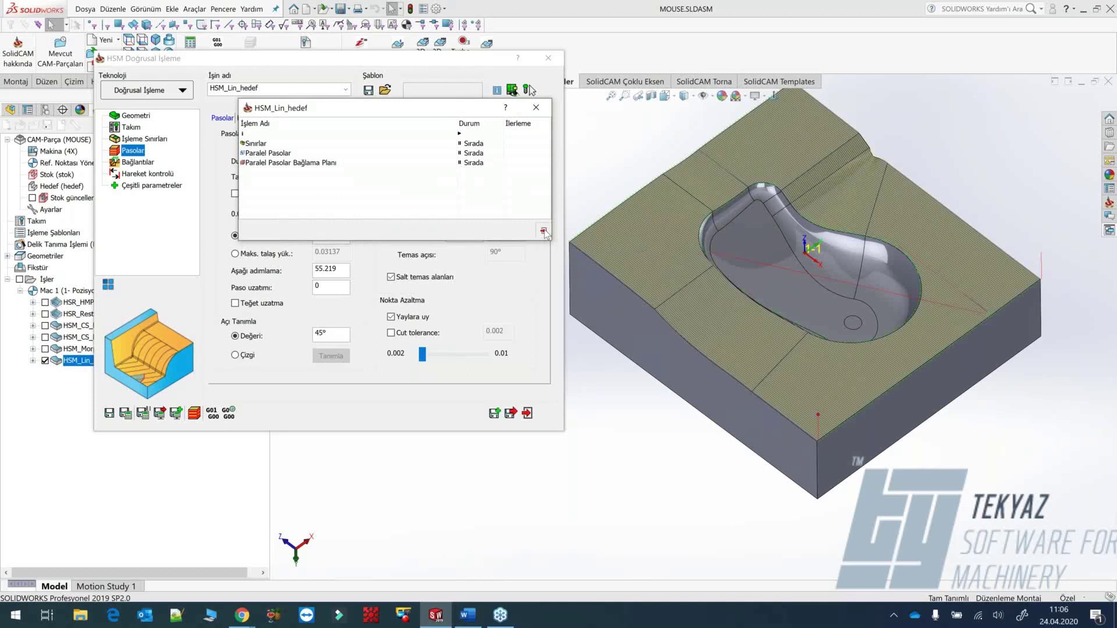
End the hung SOLIDWORKS session through Task Manager and restart SOLIDWORKS 2019 from the desktop.
right_click(612, 621)
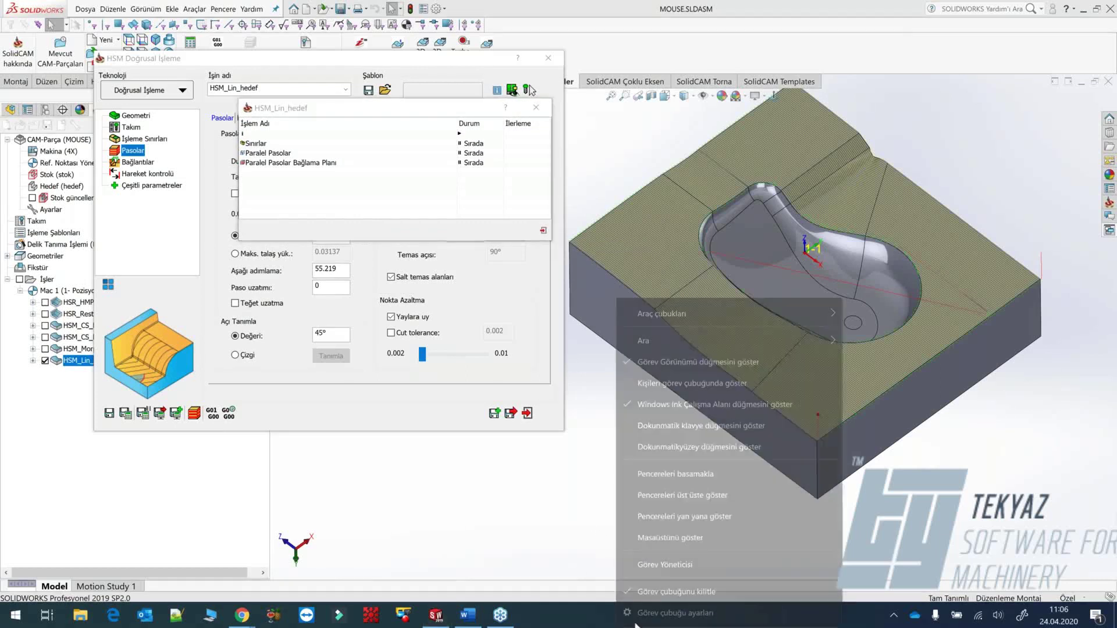
click(663, 564)
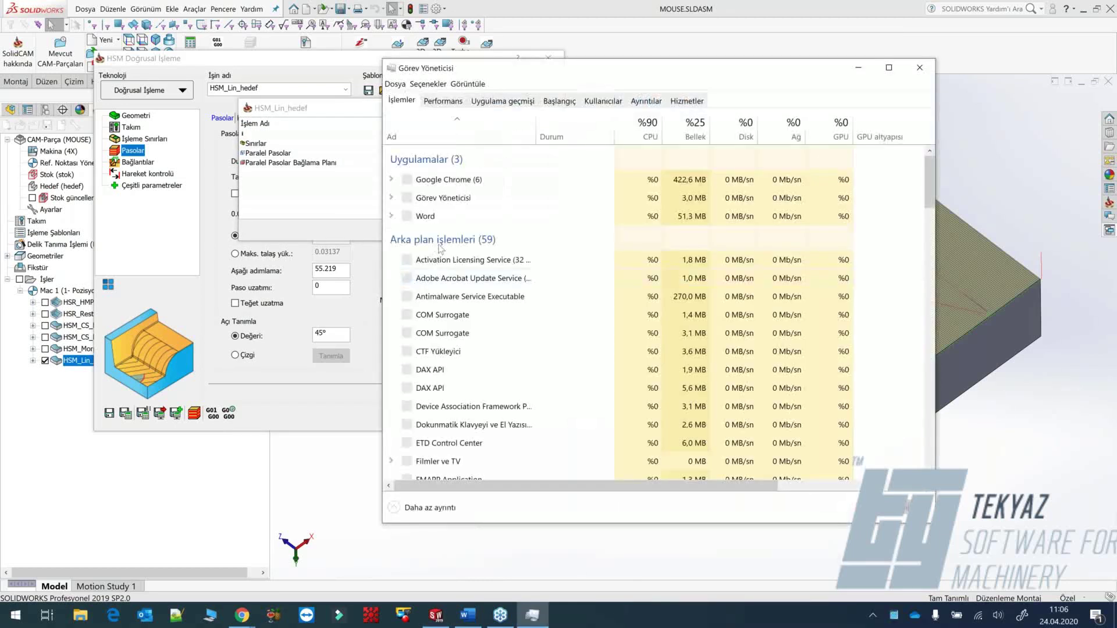
click(433, 239)
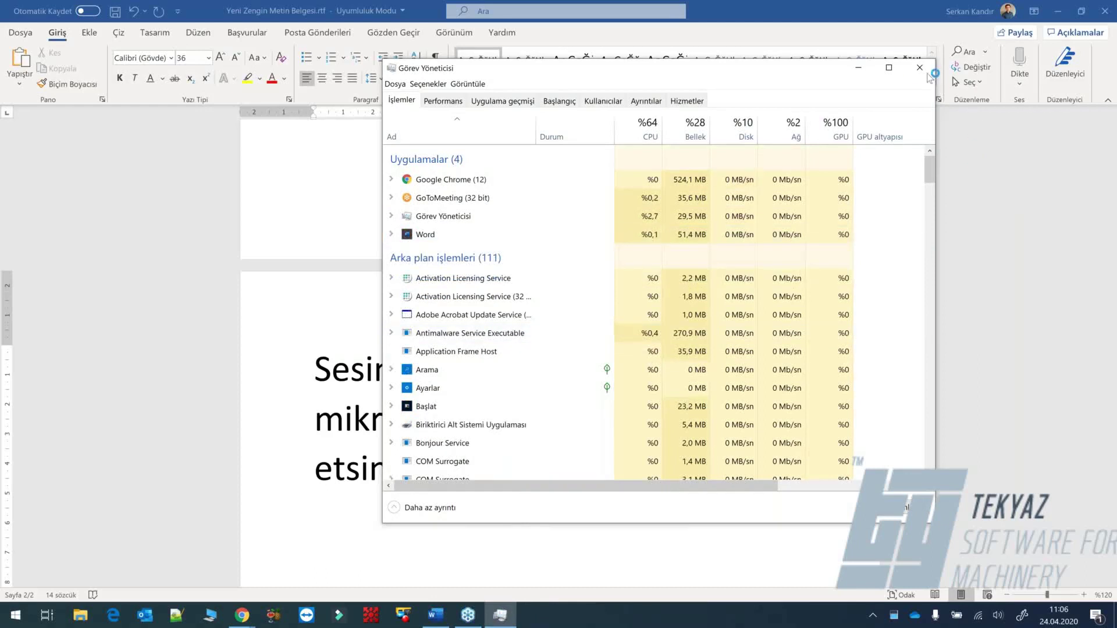
click(860, 68)
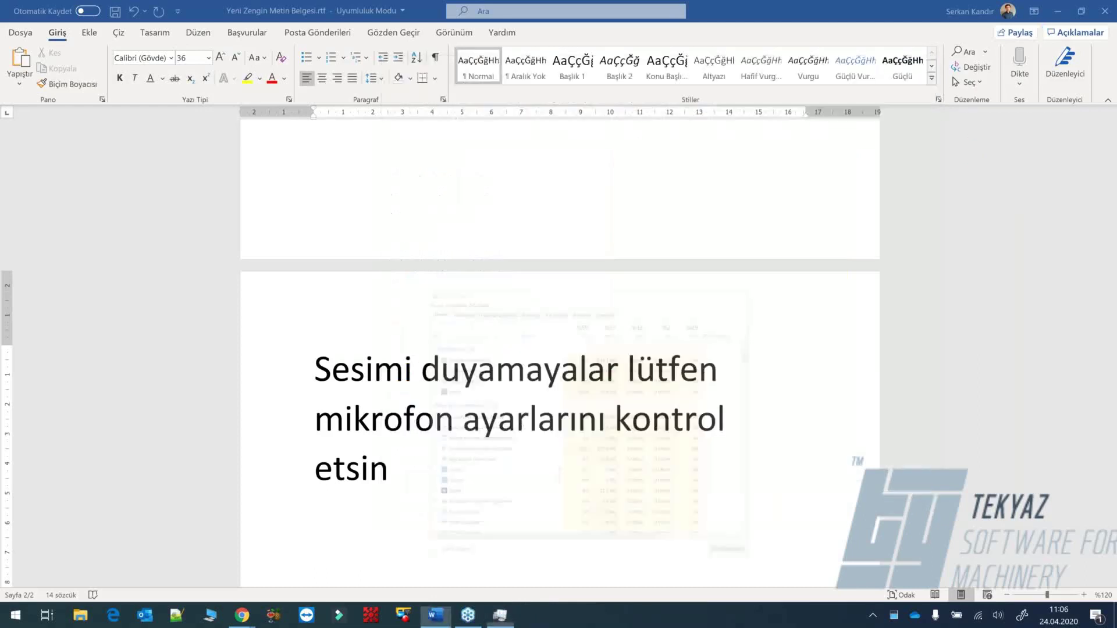
click(1058, 11)
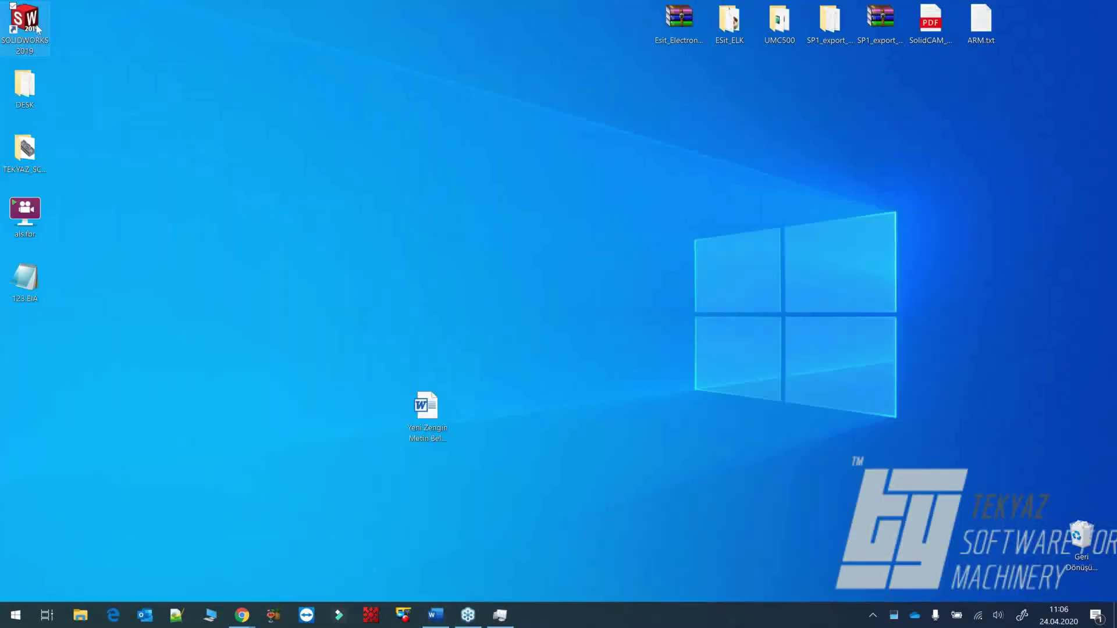
double_click(26, 41)
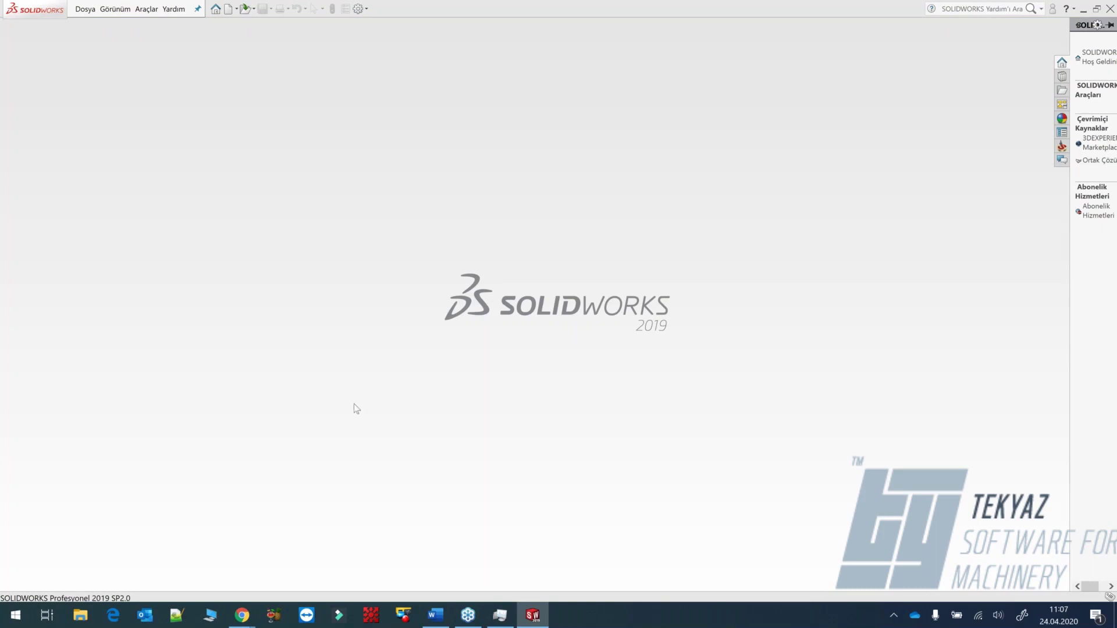
Open the SolidCAM part HSM_2.prz from the Cam_Part folder.
click(146, 9)
mouse_move(198, 51)
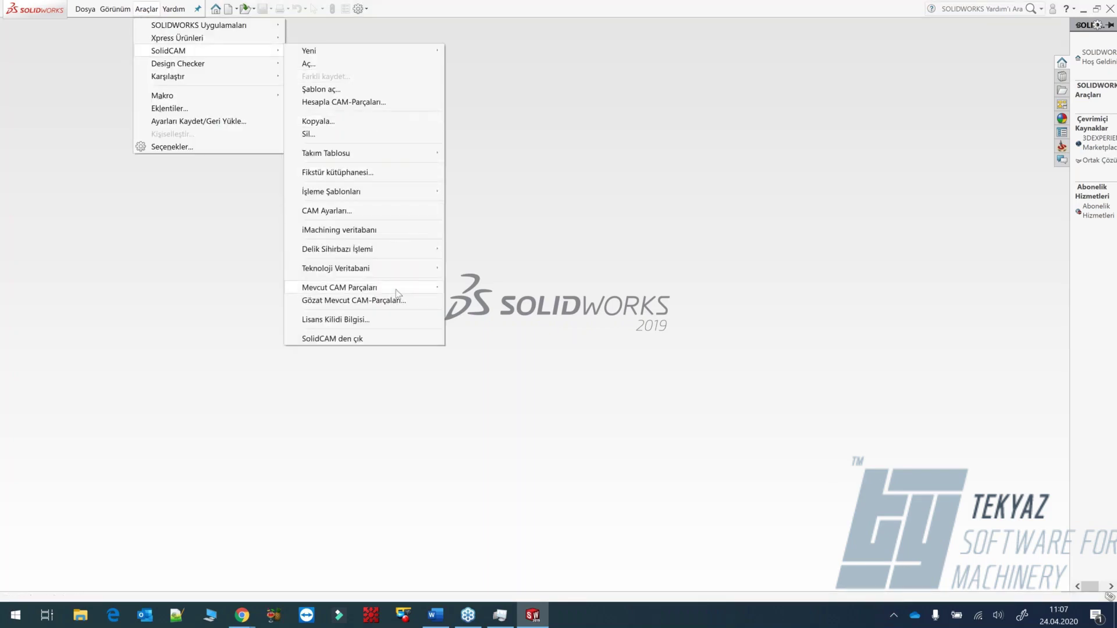
mouse_move(444, 288)
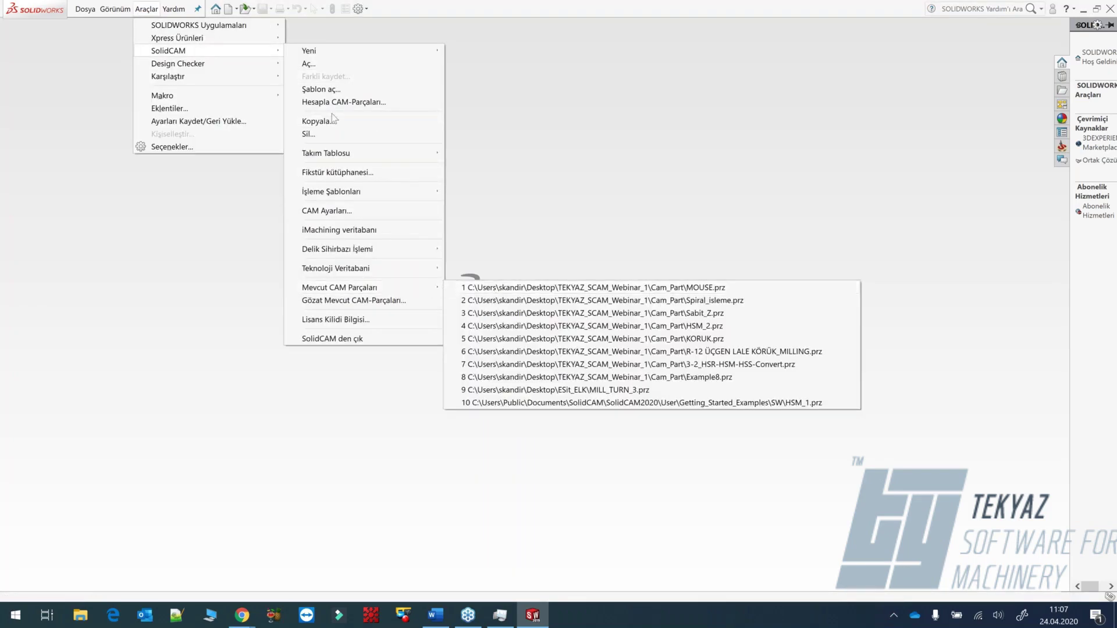
click(327, 59)
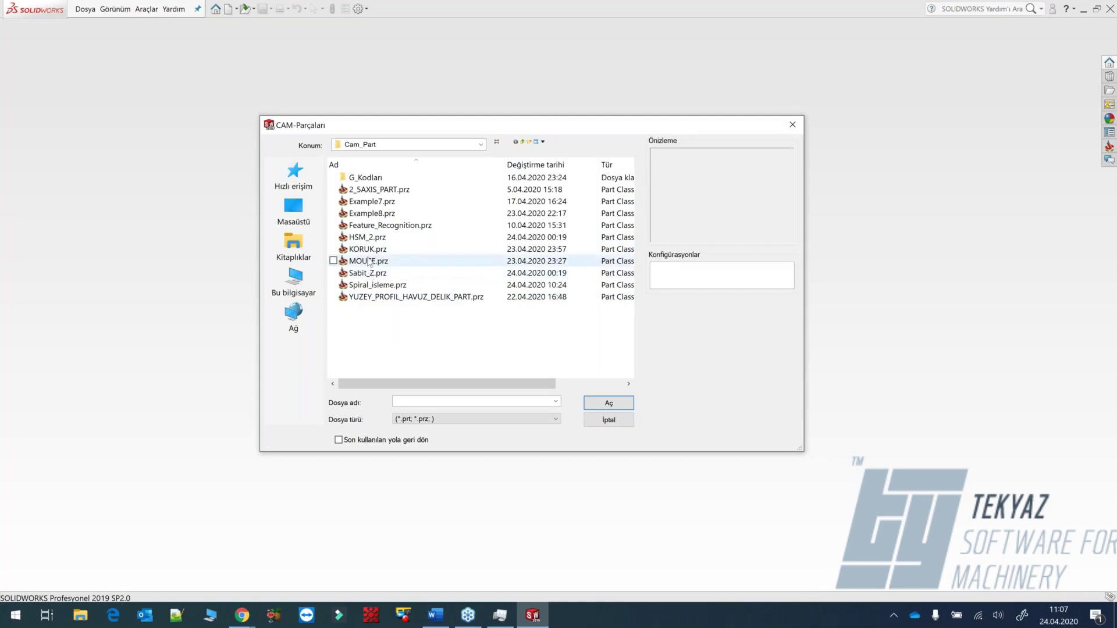
click(379, 189)
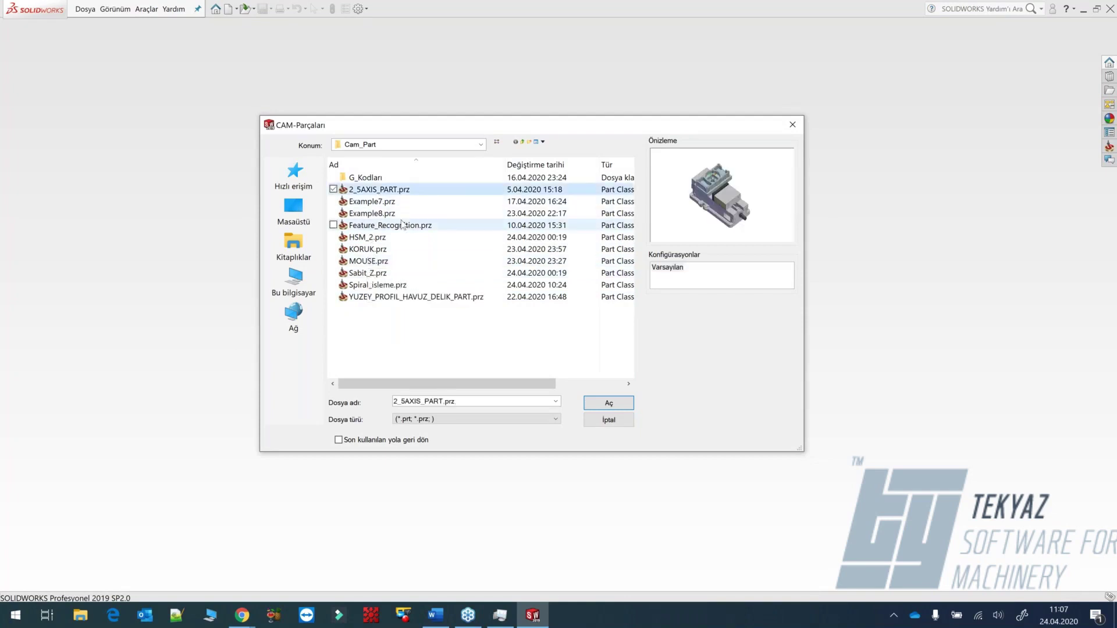
key(Down)
key(Down)
key(Down)
key(Down)
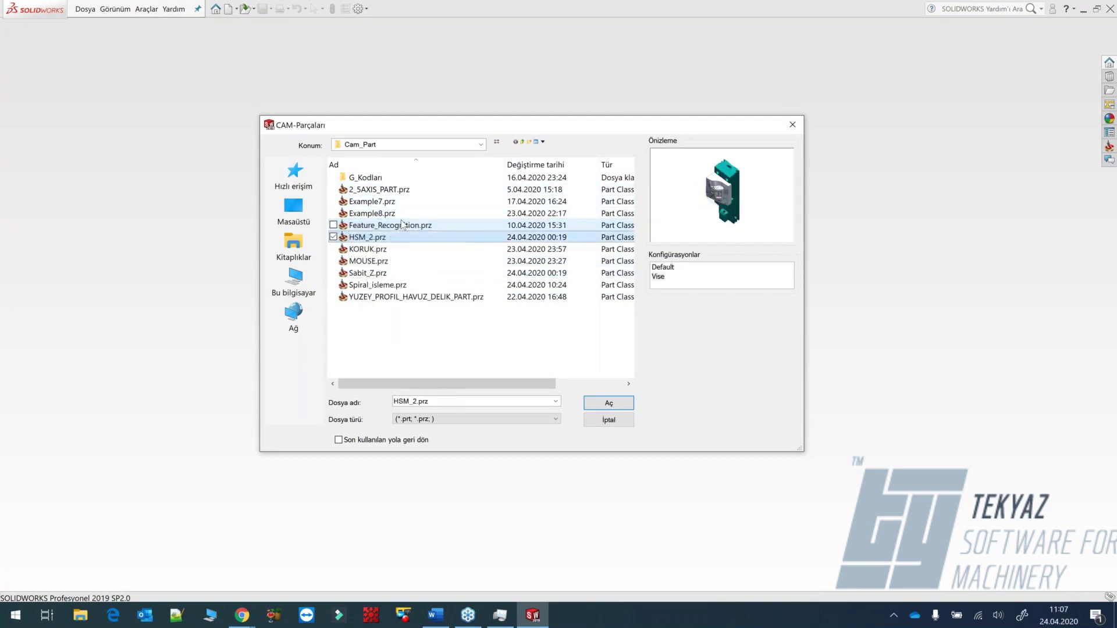
click(609, 403)
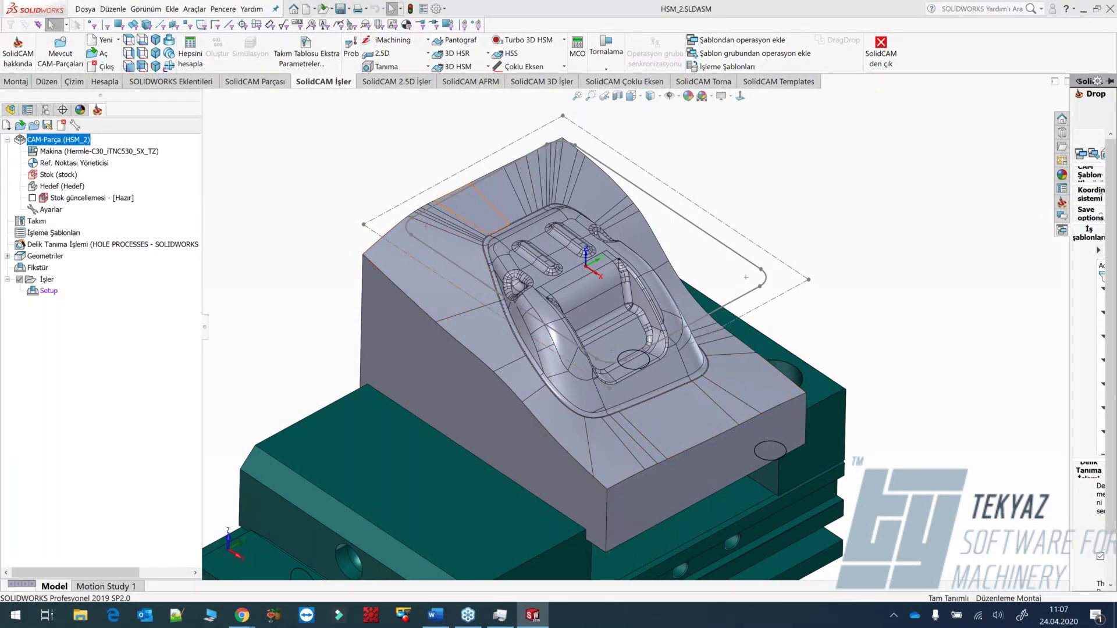
Add a 3D HSM boundary machining operation (Sınır İşleme) to the HSM_2 part, viewed isometrically.
middle_drag(472, 216, 491, 373)
middle_drag(495, 325, 592, 198)
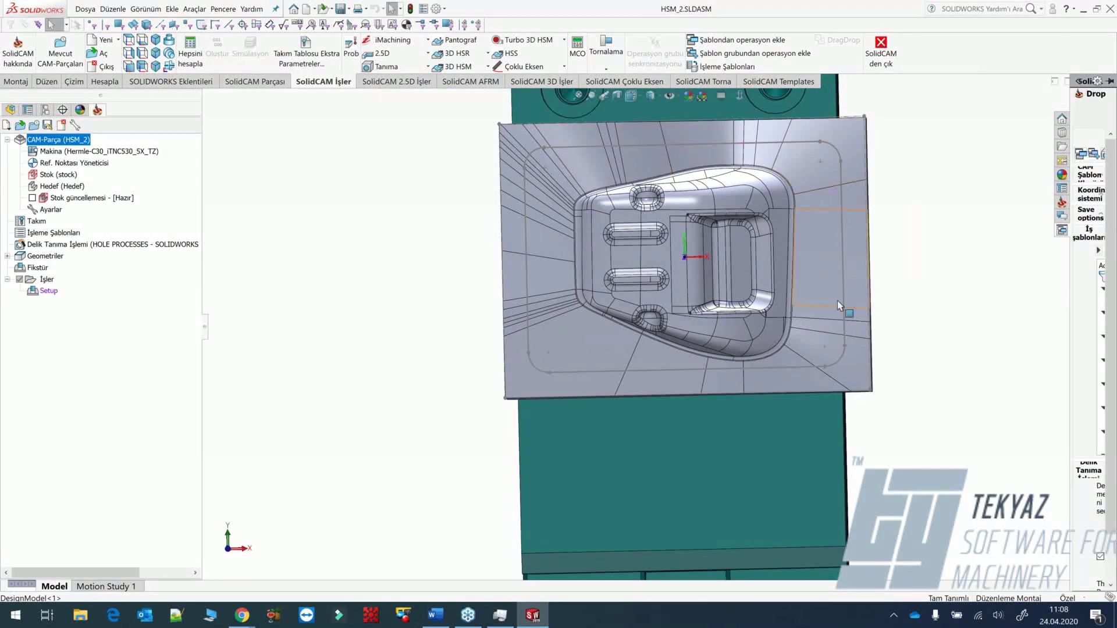
middle_drag(599, 396, 597, 340)
middle_drag(601, 221, 642, 288)
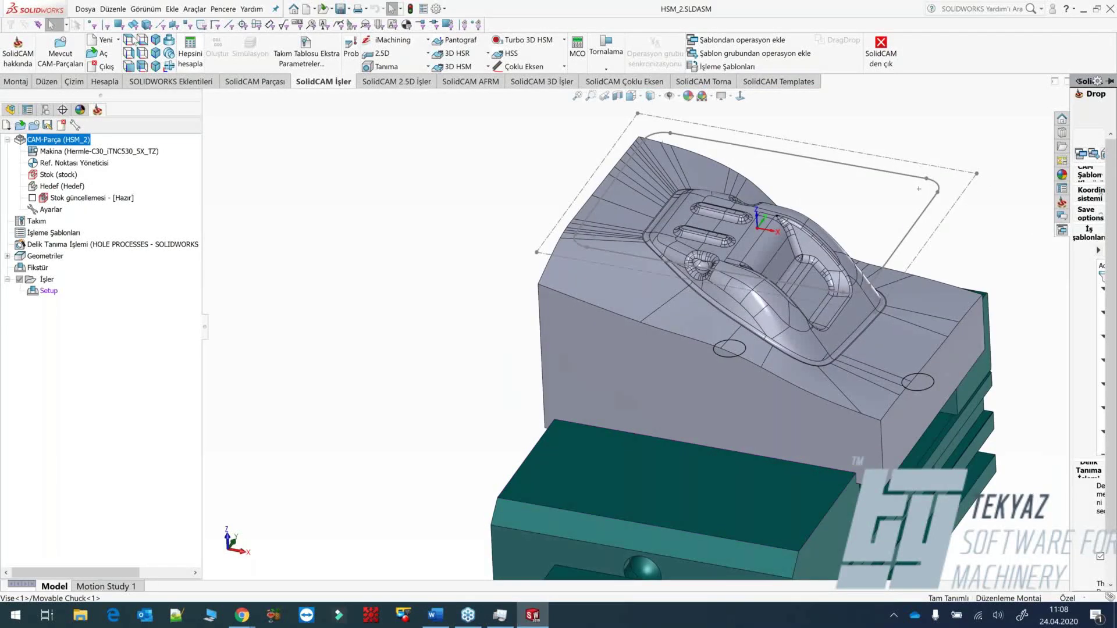
click(156, 40)
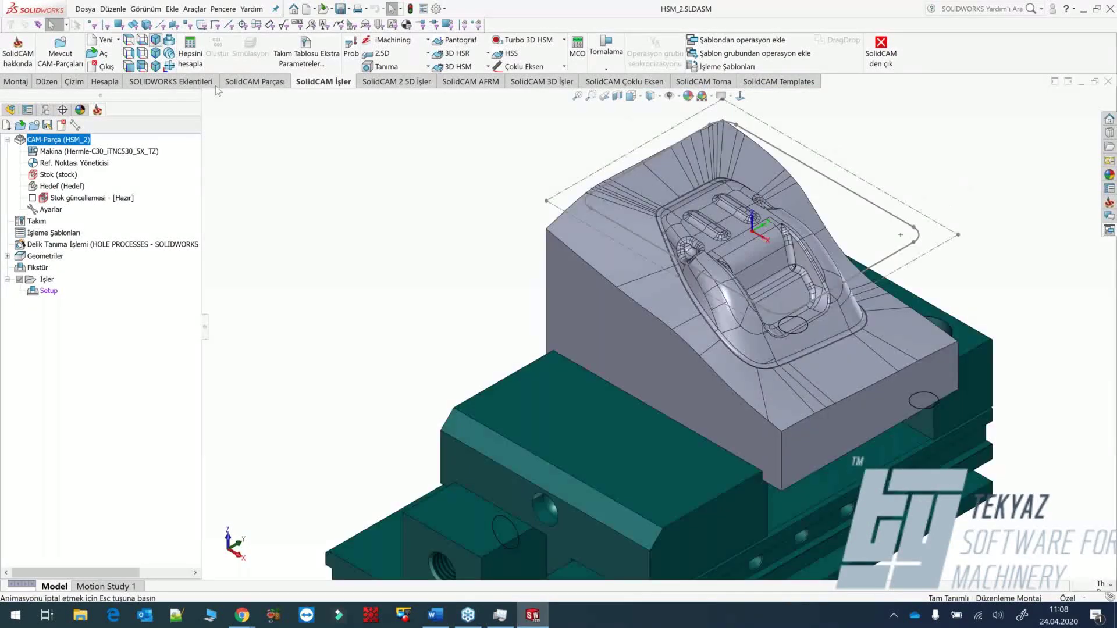
click(478, 71)
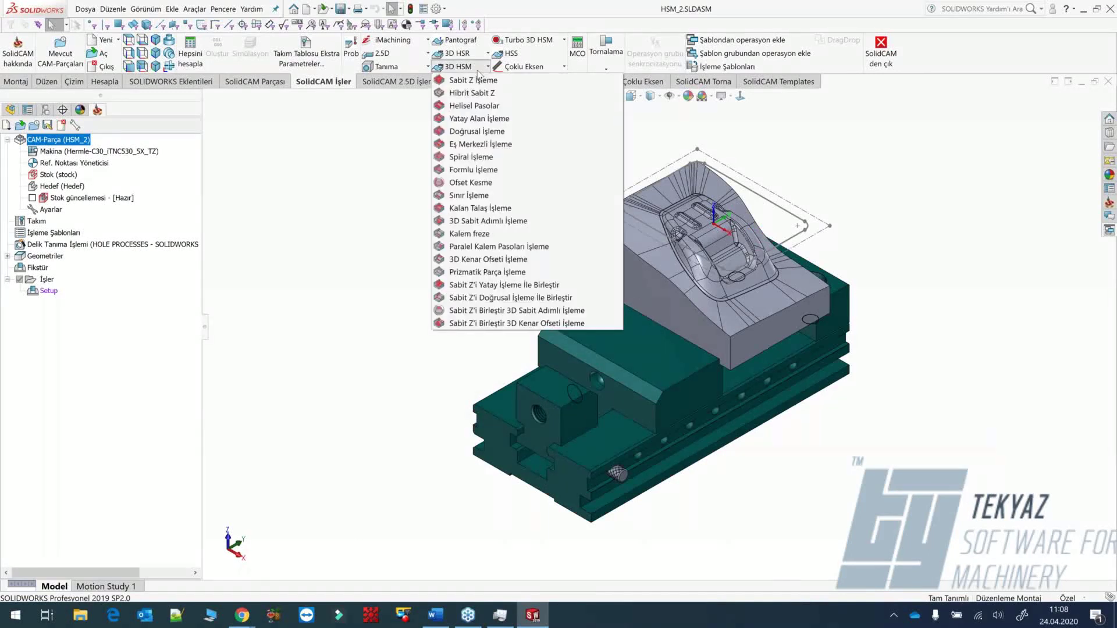
click(495, 197)
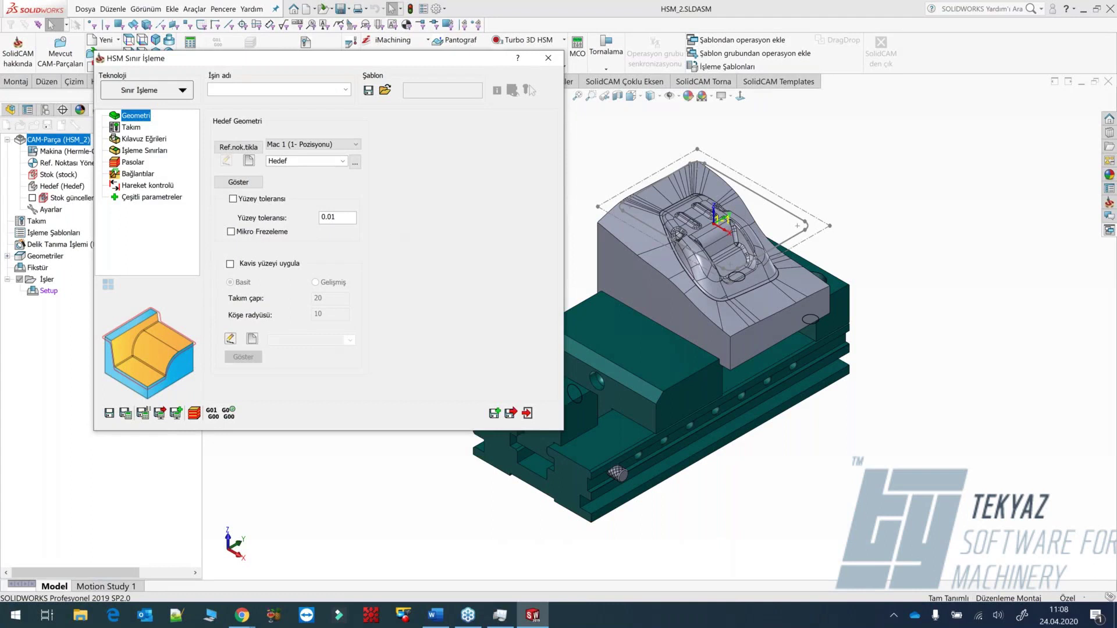
Assign tool 6, the 4 mm ball nose cutter, to the boundary machining operation.
click(128, 128)
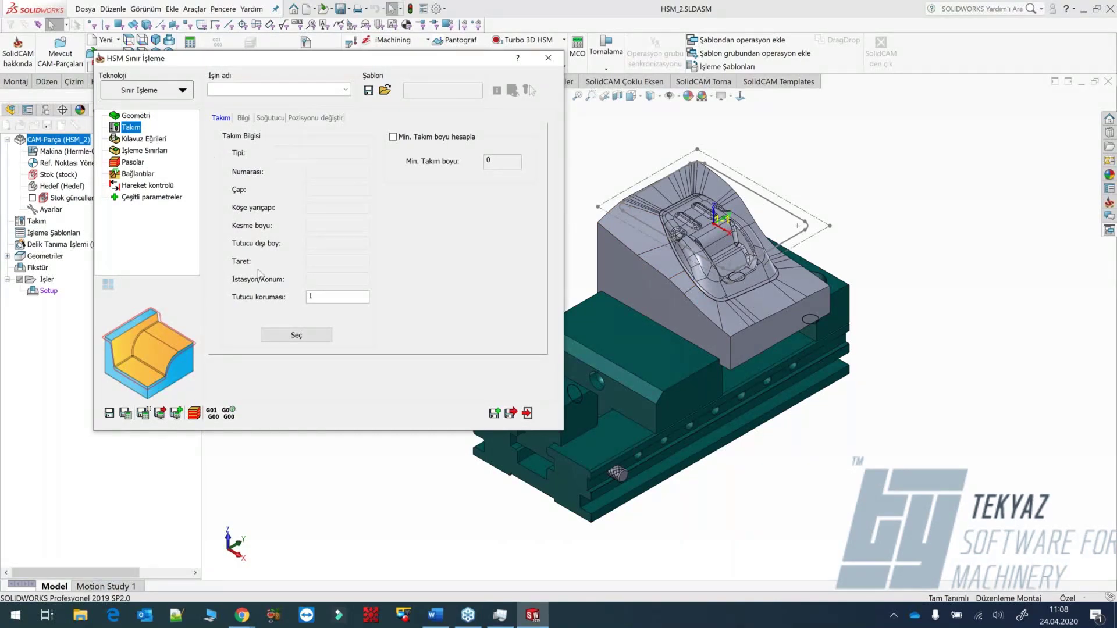
click(303, 337)
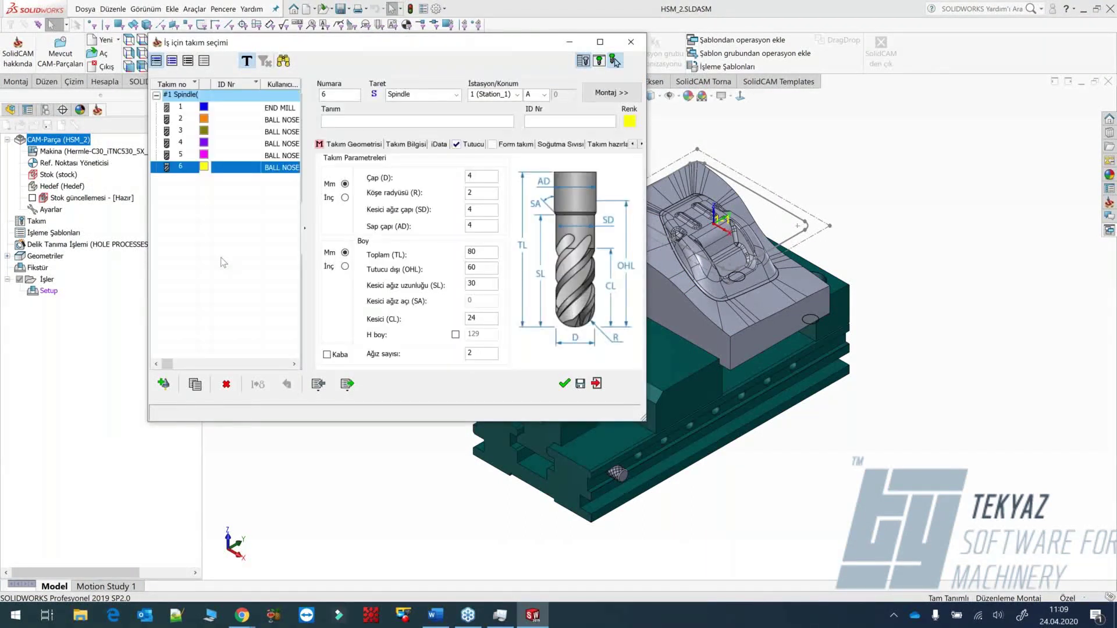
click(565, 384)
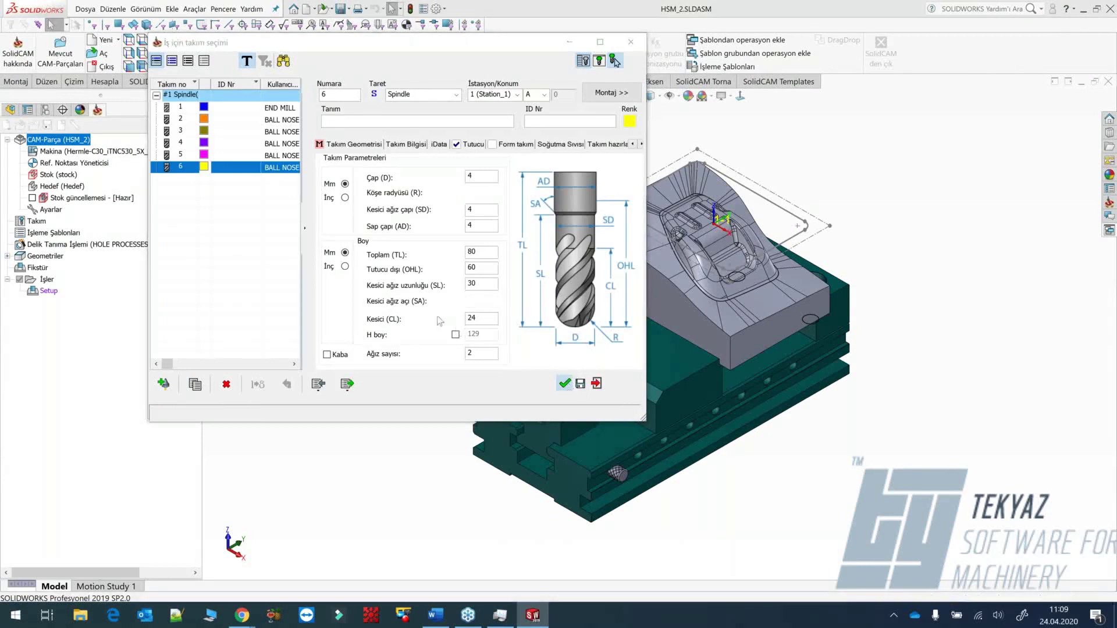
Define a user-defined guide contour from the rounded rectangle sketch around the cavity, with the tool position set to Orta.
click(157, 141)
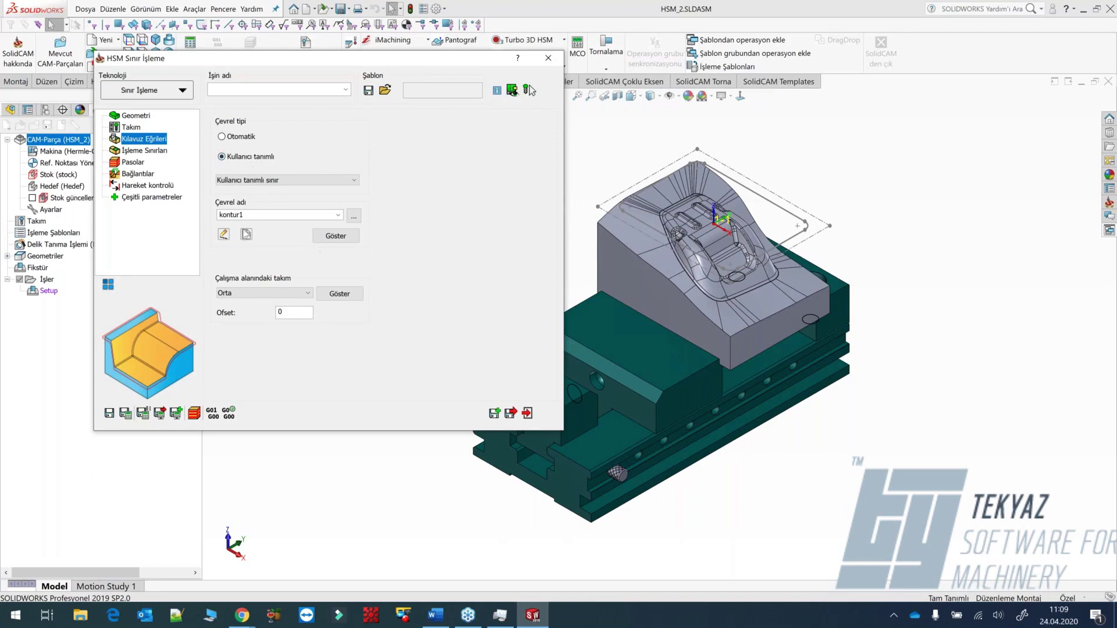
click(223, 234)
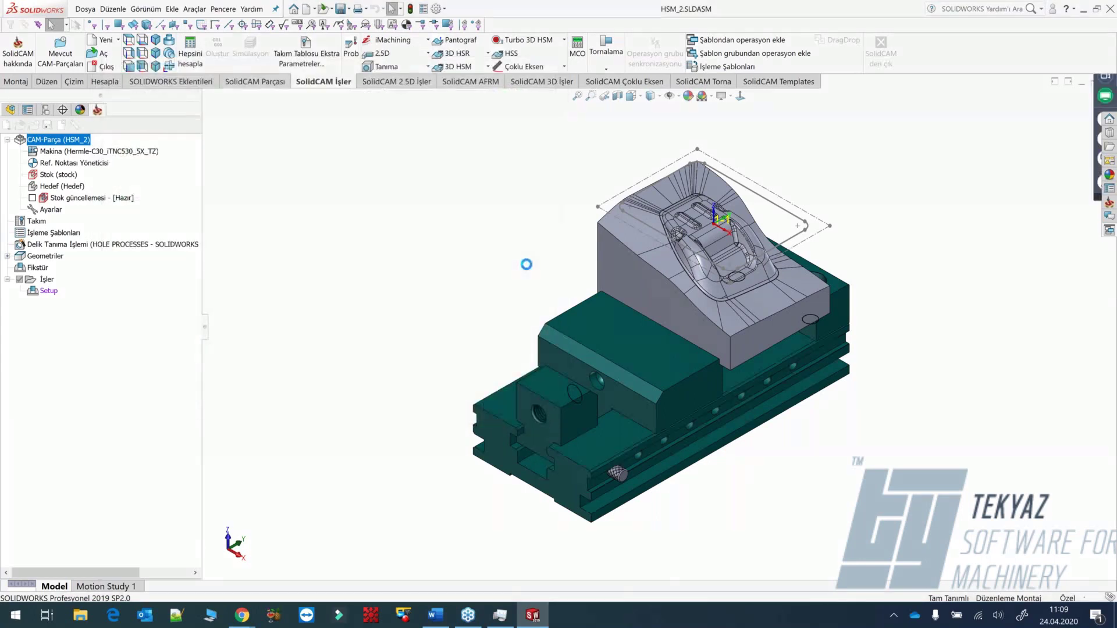
click(635, 220)
click(314, 102)
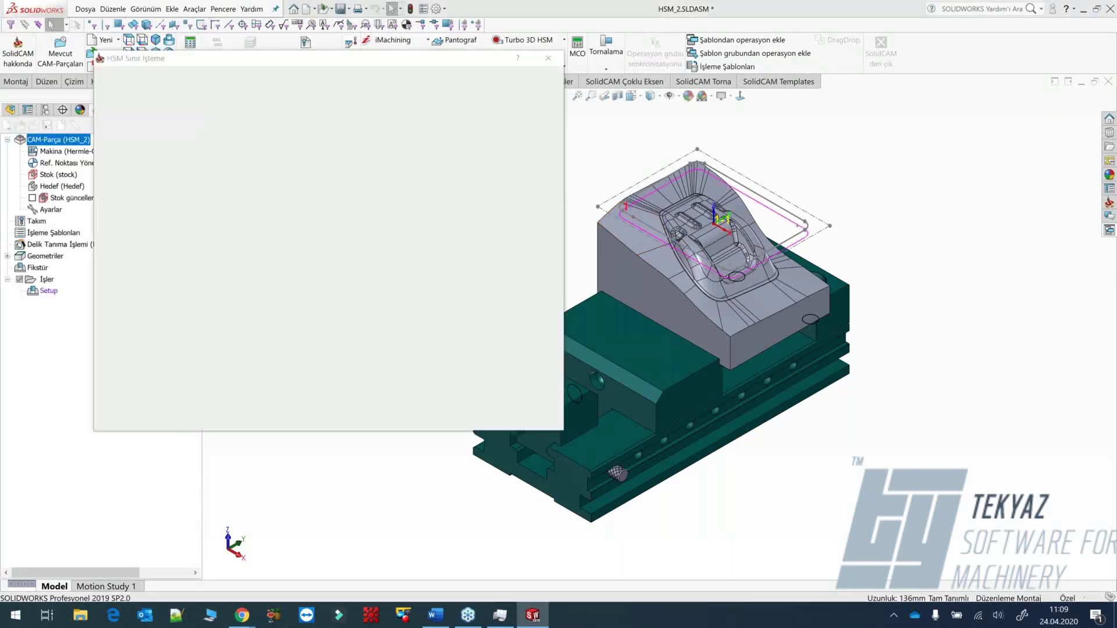
click(262, 292)
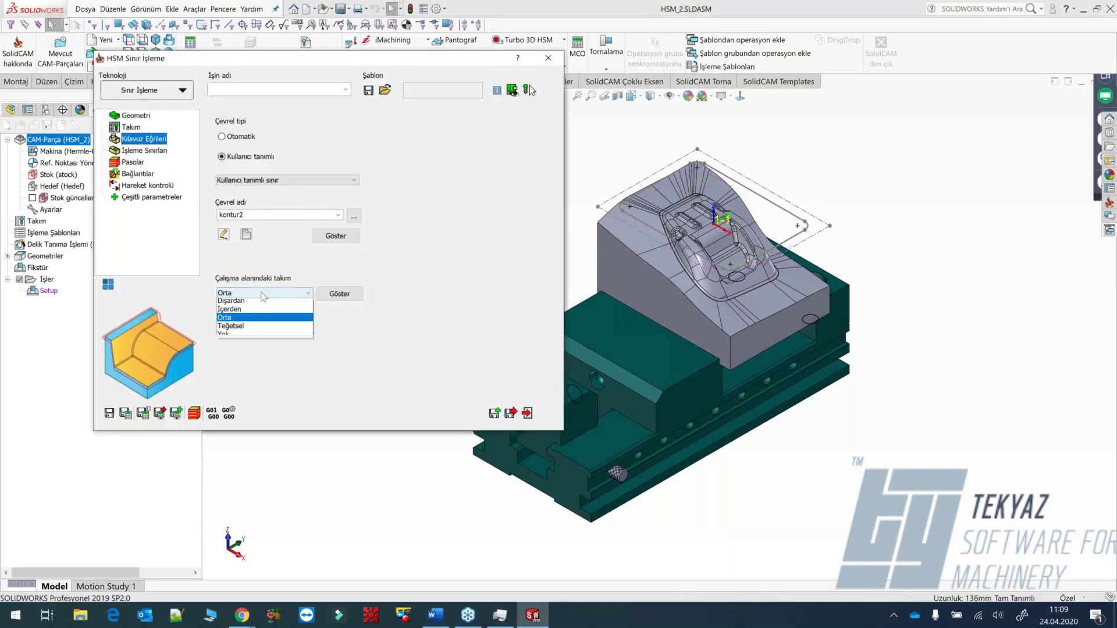
click(247, 320)
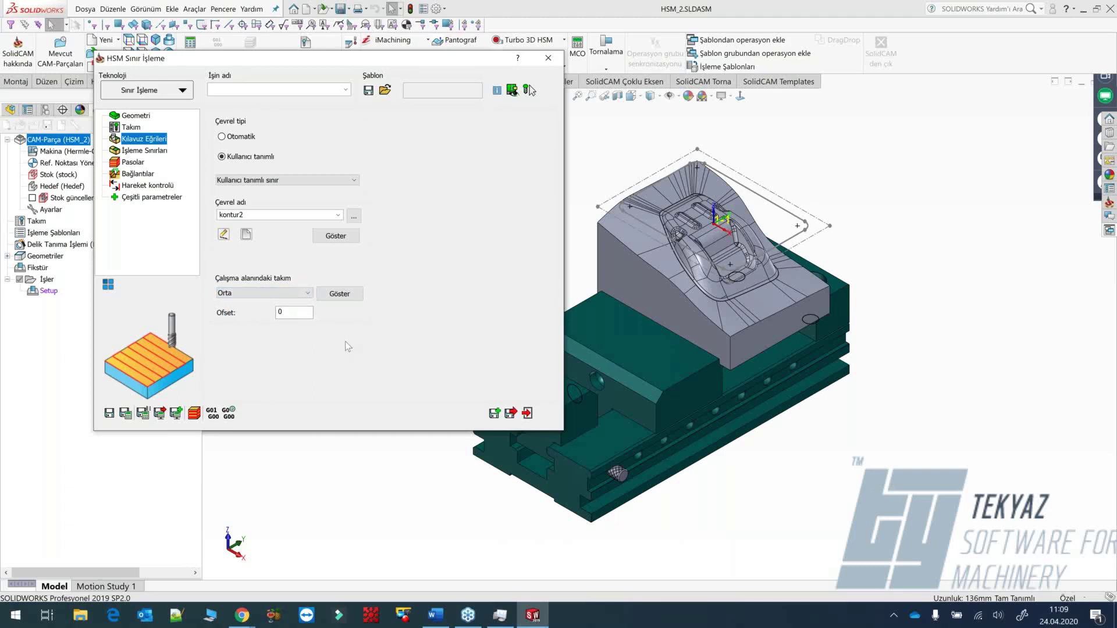
Set the guide curve offset to 5 and preview the offset contour on the part from above.
double_click(290, 311)
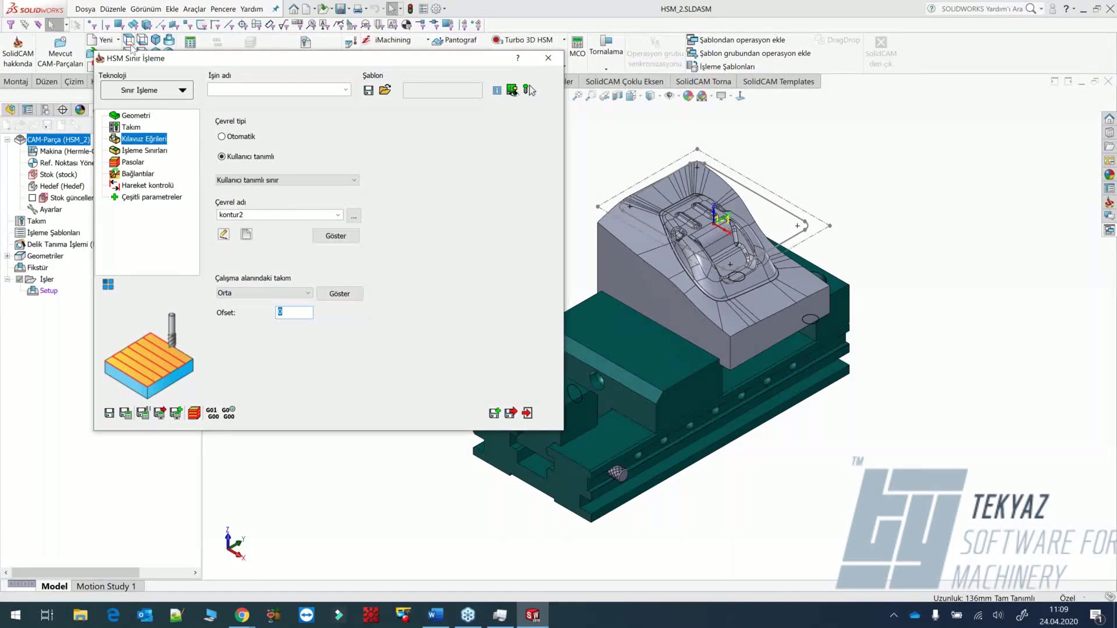
click(129, 43)
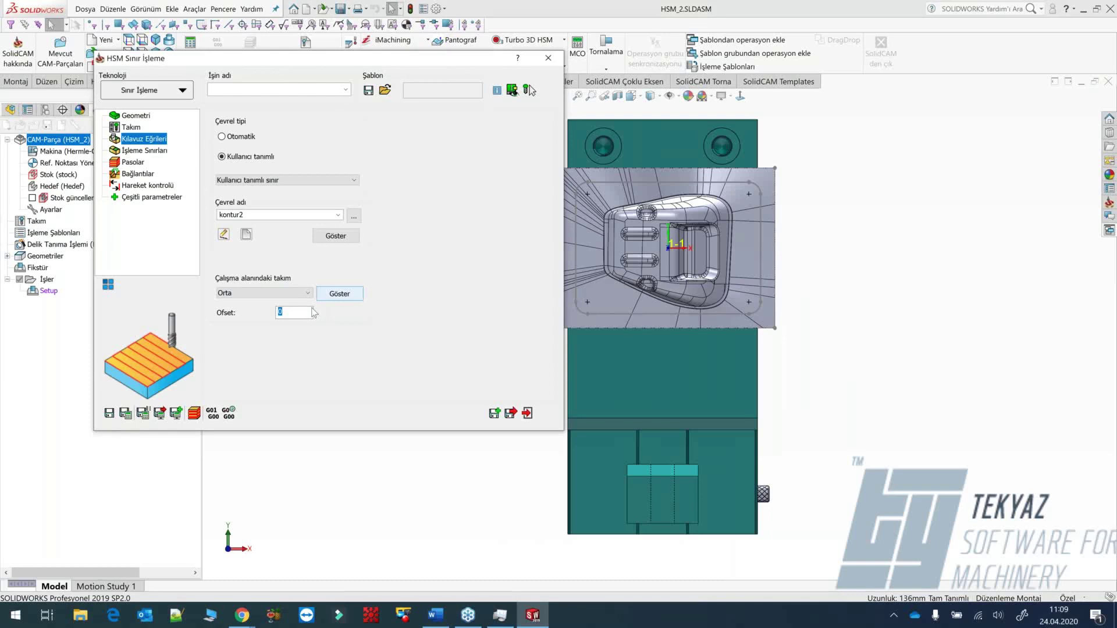
click(223, 234)
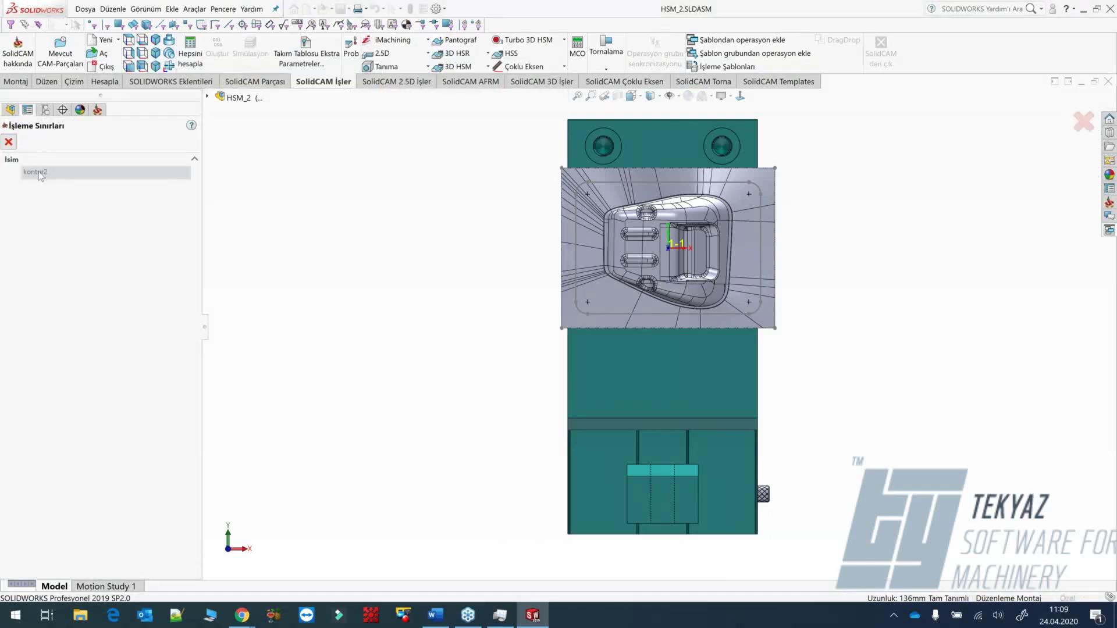
key(Escape)
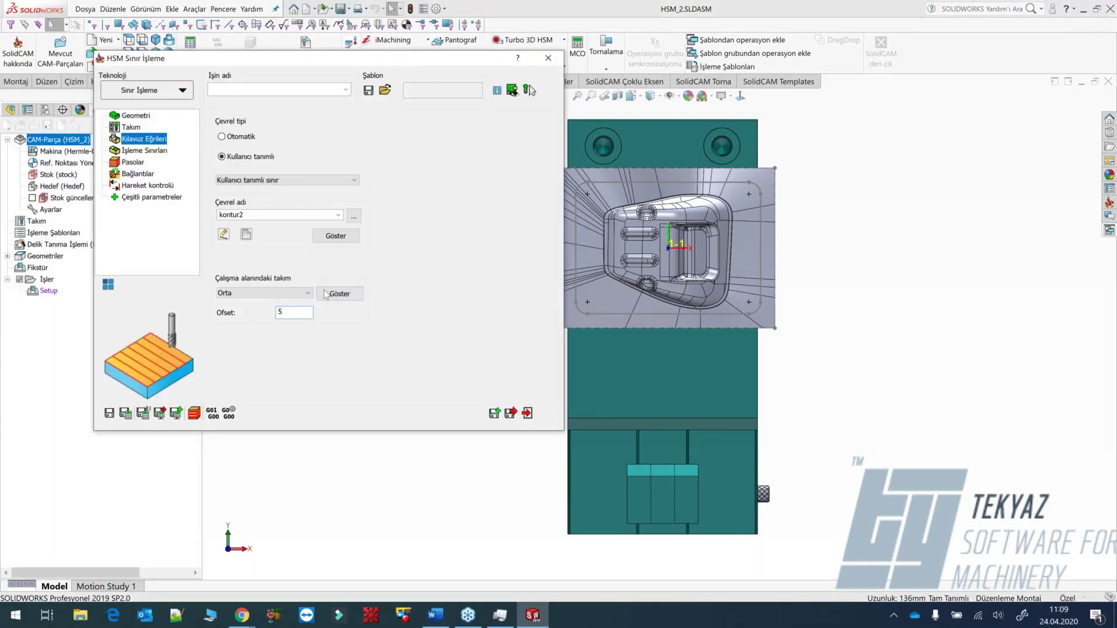
click(333, 296)
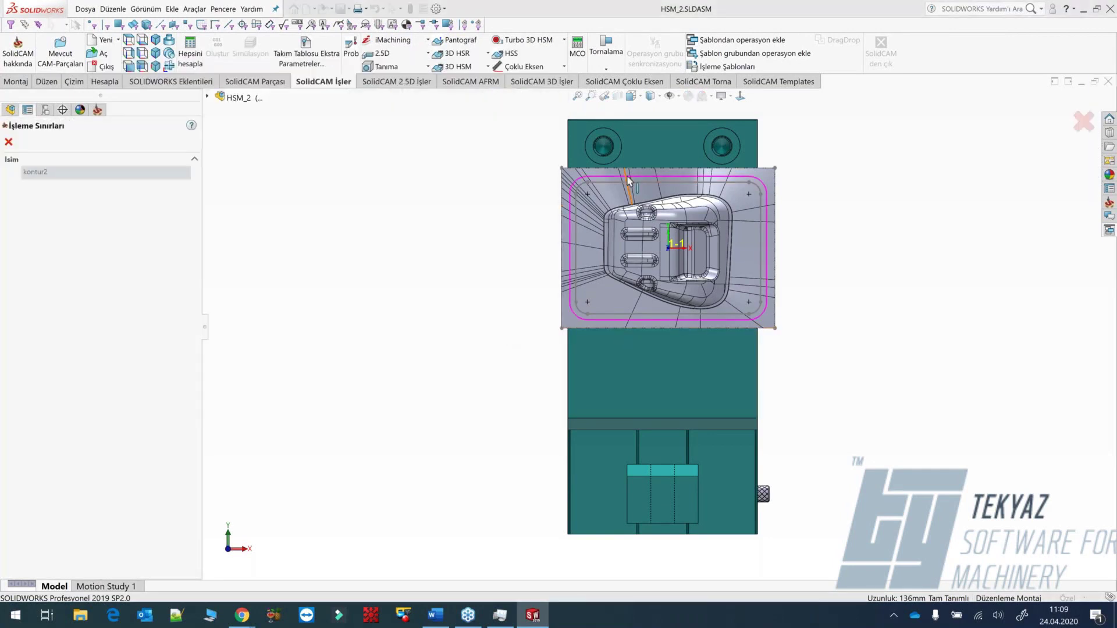
click(8, 142)
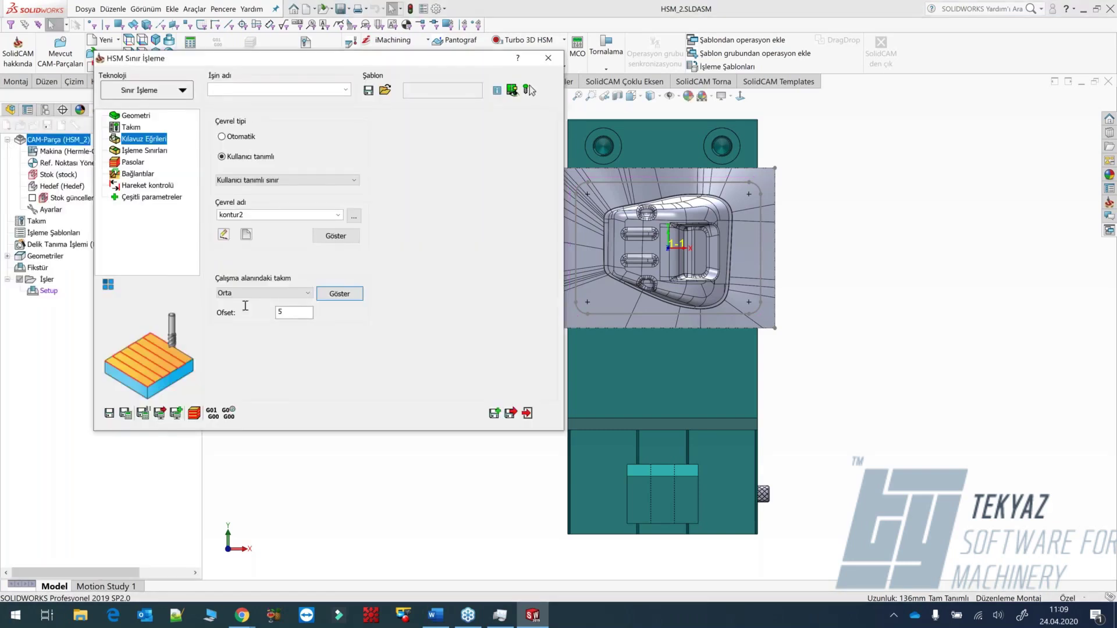
Display the automatic target-box chain used for the operation's machining boundaries.
click(146, 151)
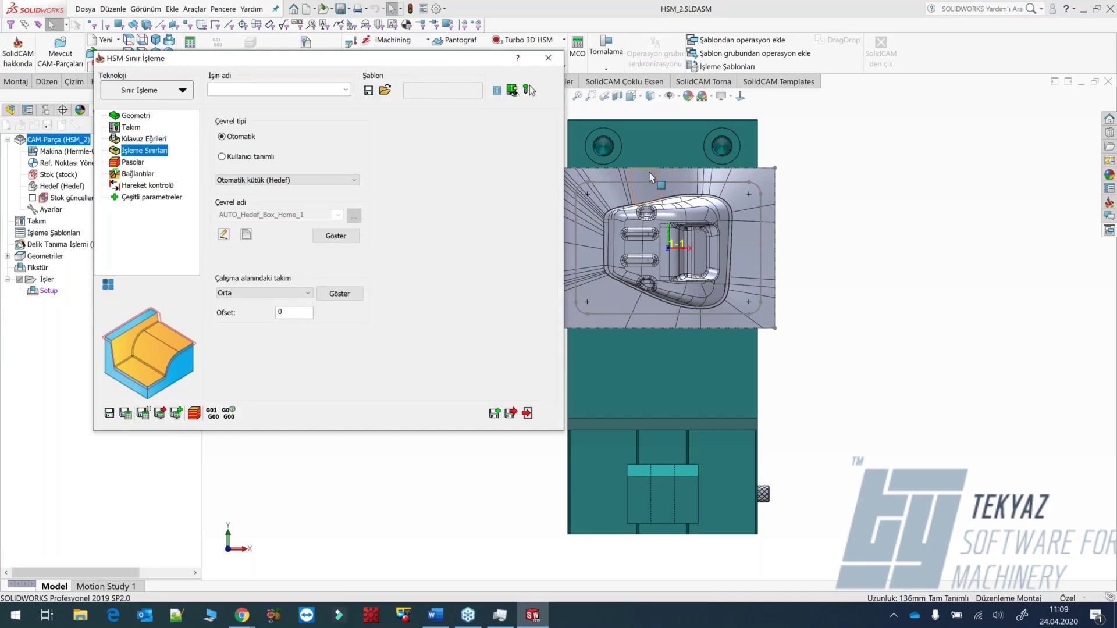
click(339, 238)
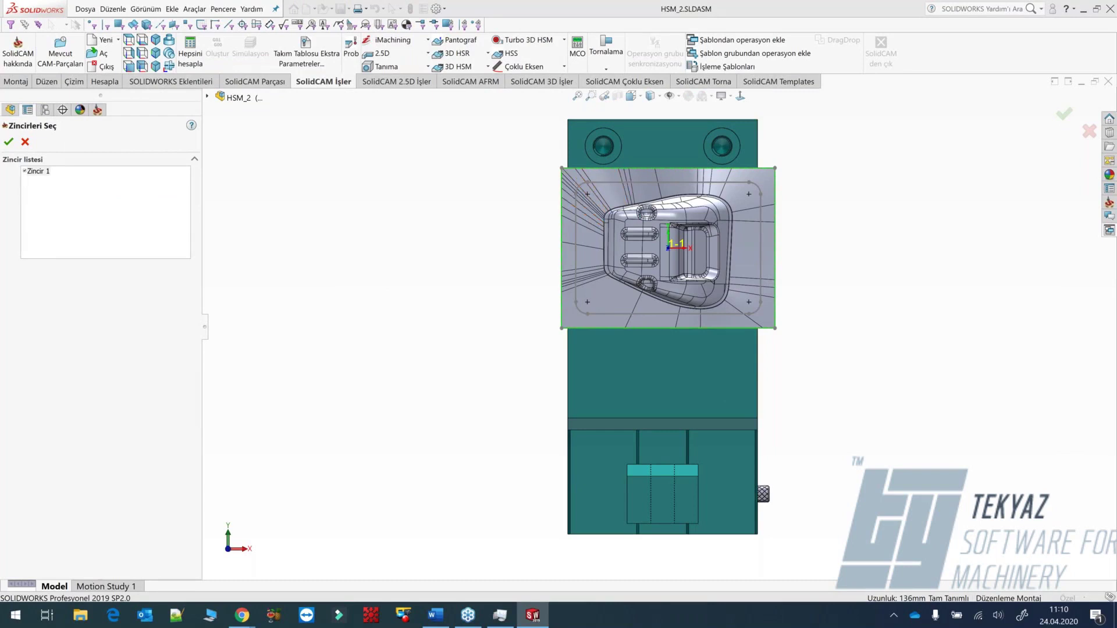
Save and calculate the boundary machining operation with its default pass settings and view the resulting toolpath on the part in isometric view.
click(25, 142)
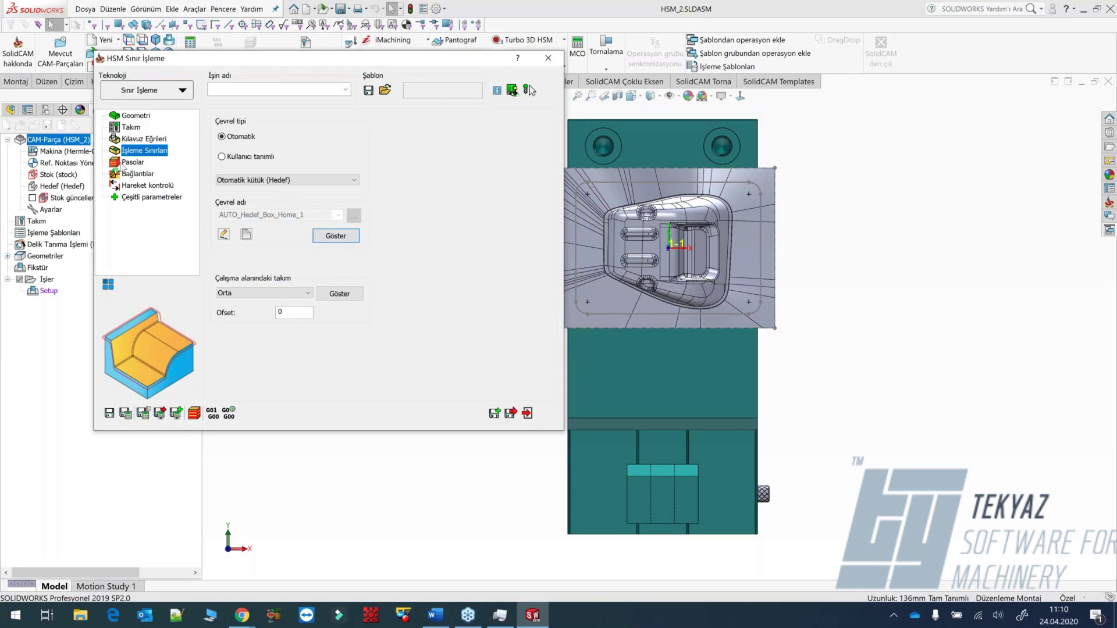
click(132, 162)
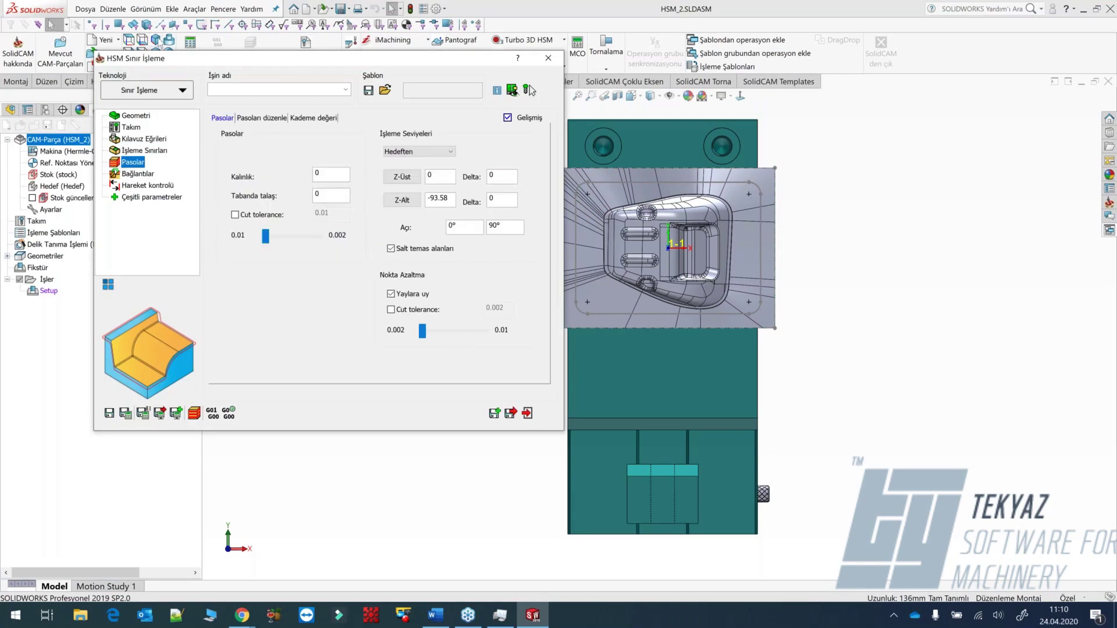
click(157, 43)
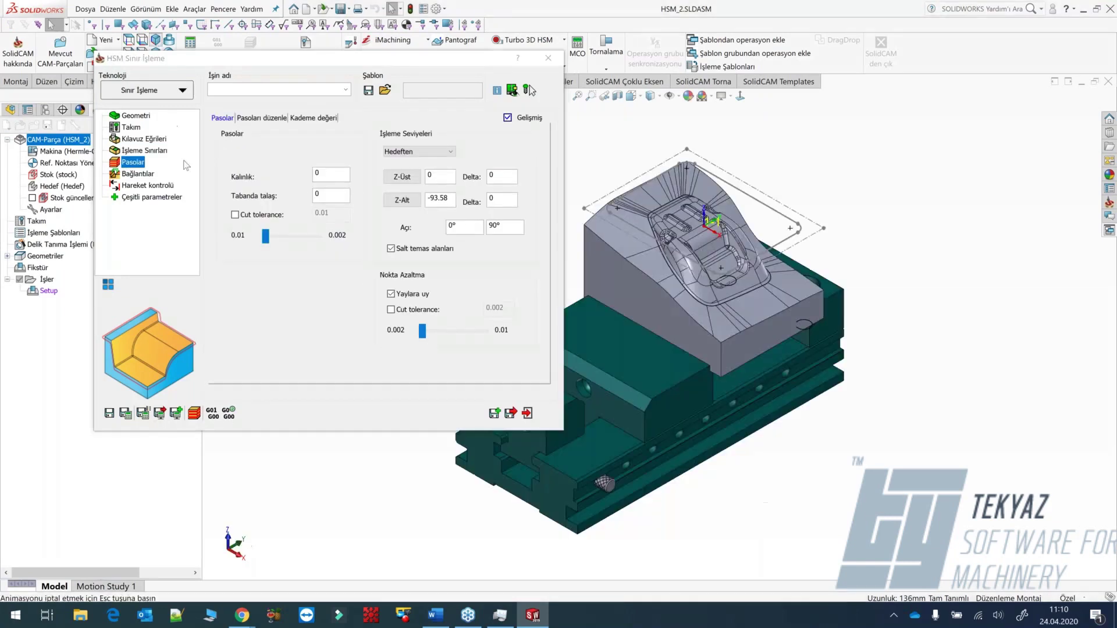
click(129, 414)
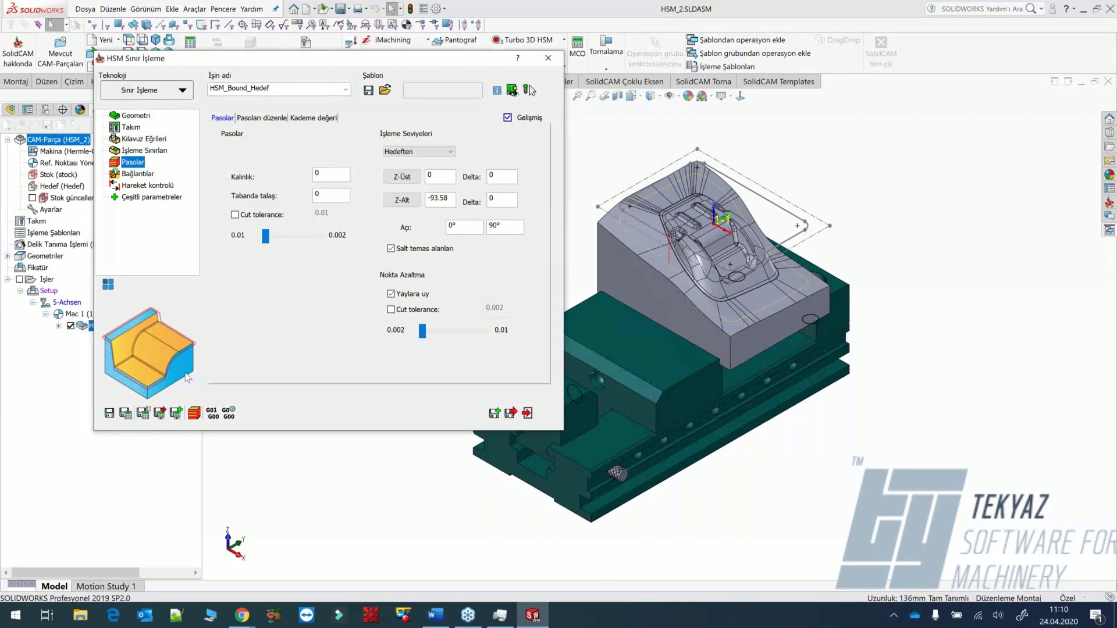
drag(261, 62, 143, 57)
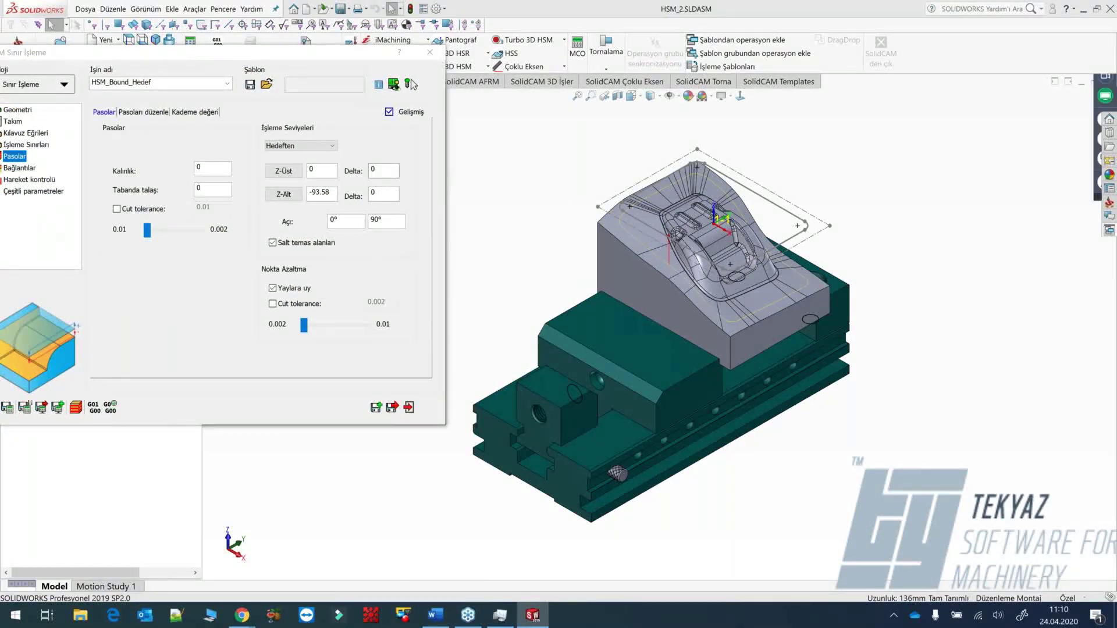
scroll(640, 242, down, 5)
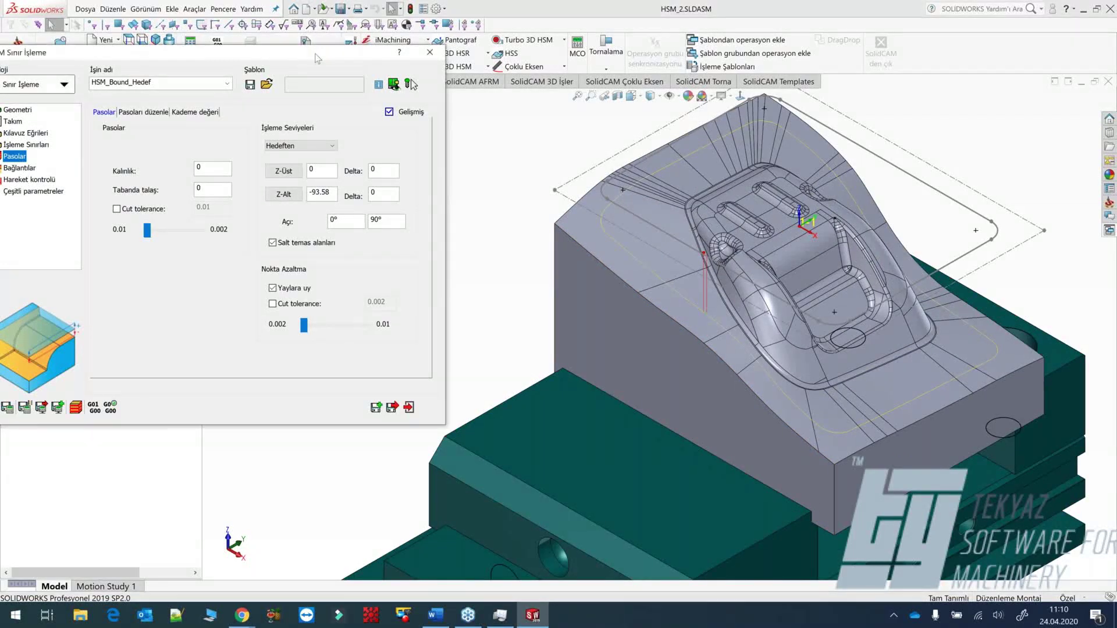
drag(307, 55, 361, 37)
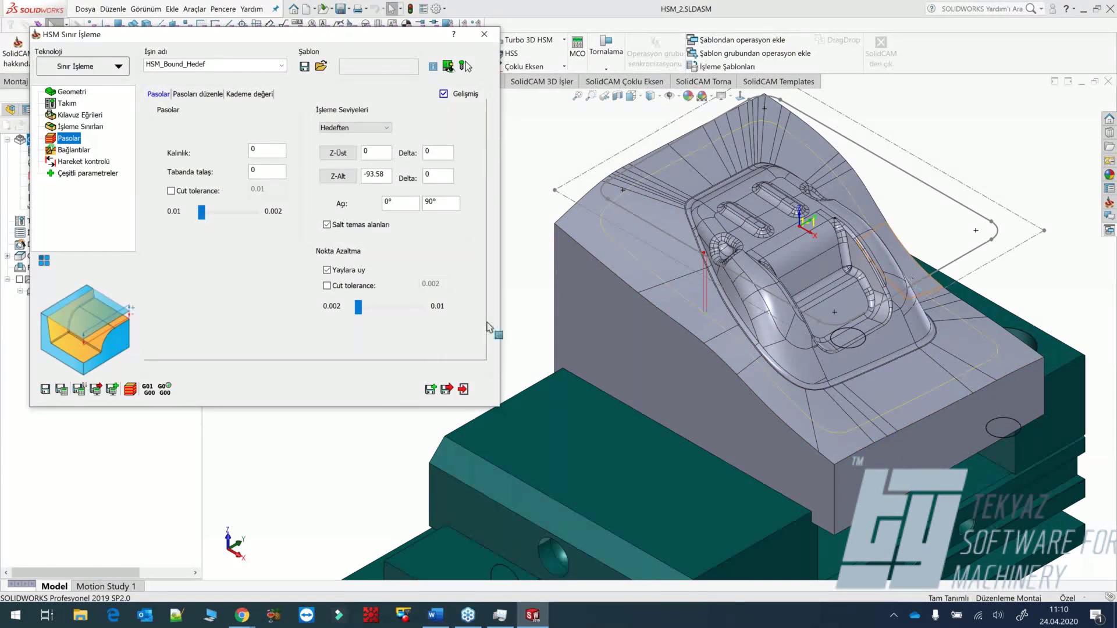
Simulate the single-pass boundary operation in solid verification on the part, adjusting the simulation speed.
click(265, 172)
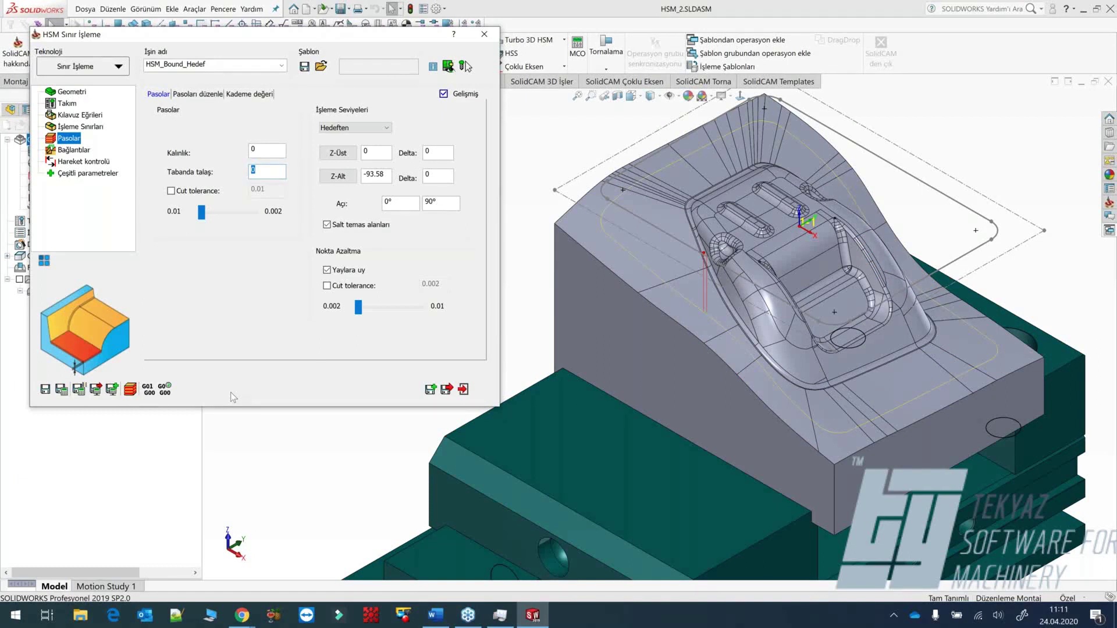
click(128, 392)
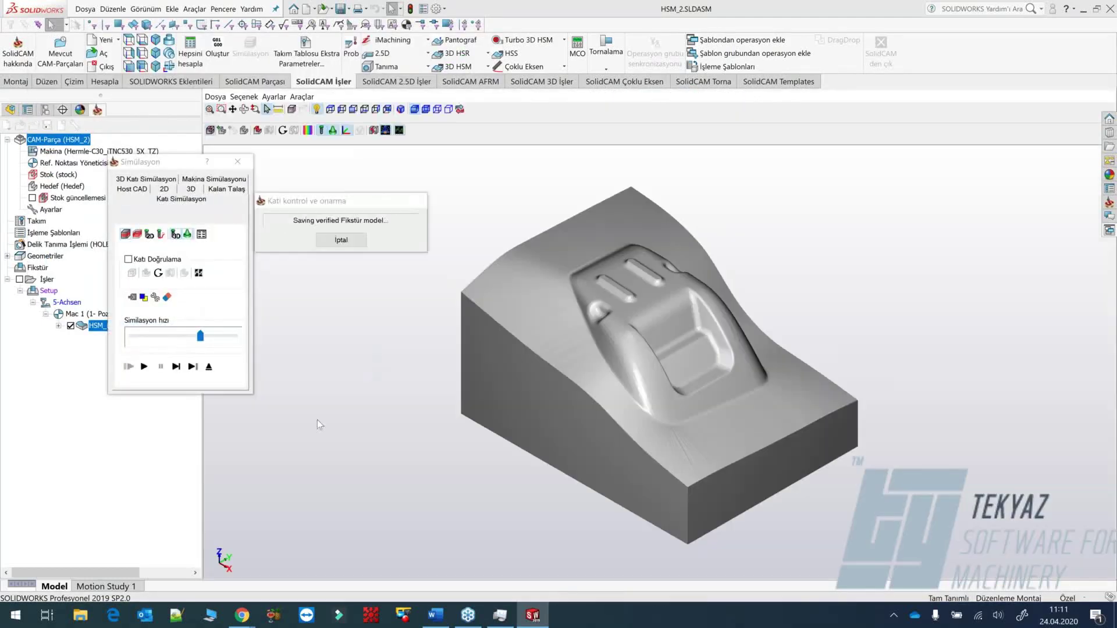
click(150, 318)
click(150, 318)
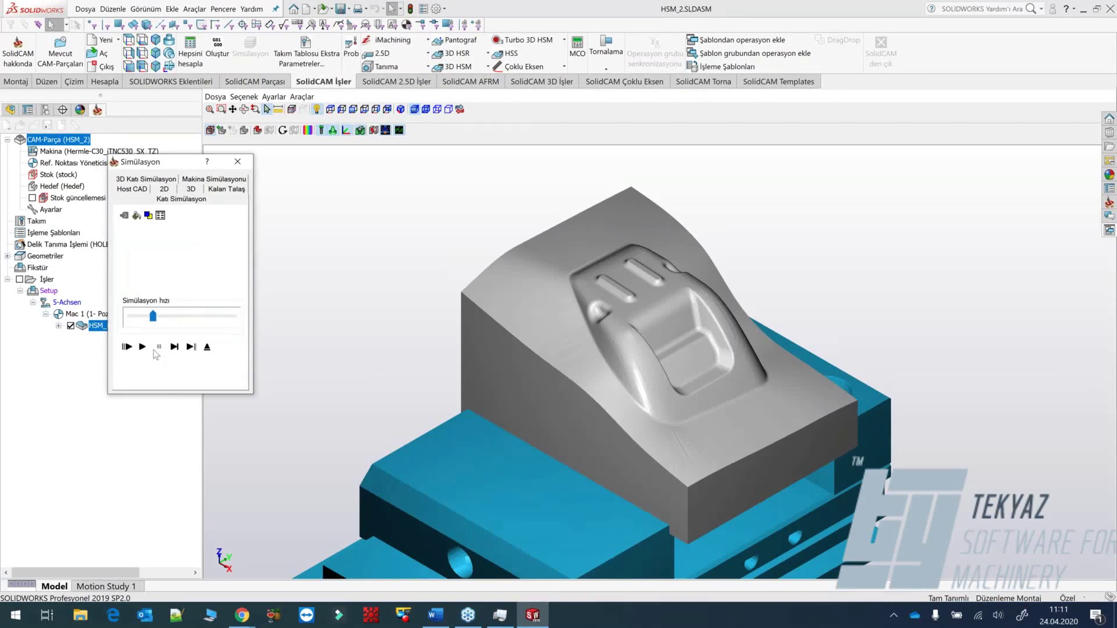
click(142, 347)
click(182, 320)
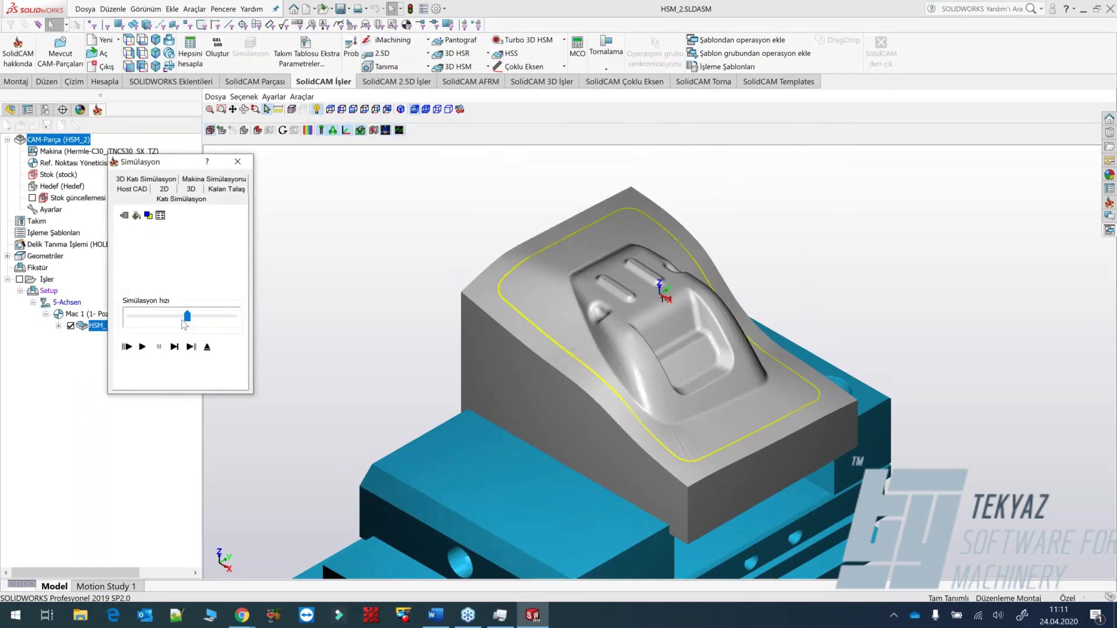
click(208, 347)
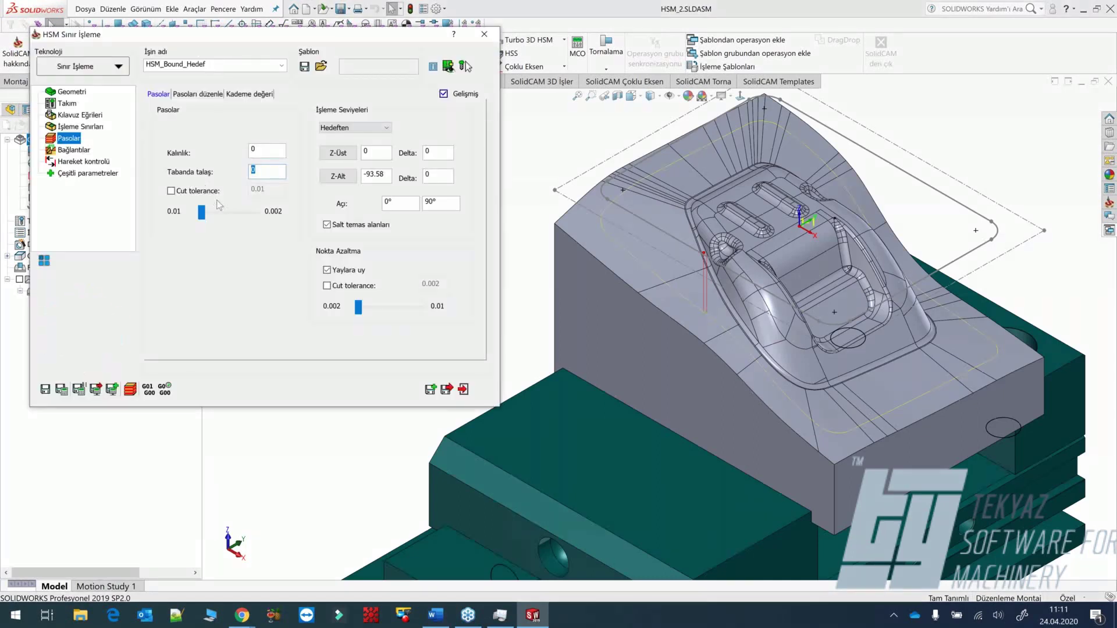
Set the floor allowance (Tabanda talaş) to -1, enable Kademe değeri with a 0.5 step, and recalculate the operation.
text(-1)
click(243, 95)
click(163, 120)
drag(270, 137, 230, 144)
text(0.5)
key(Tab)
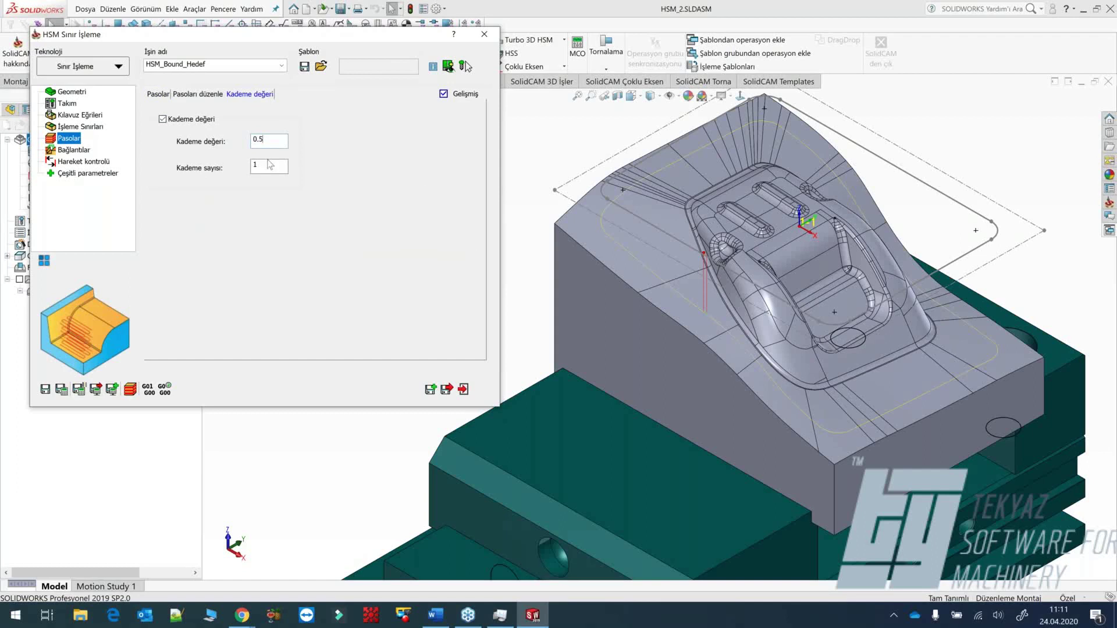
key(shift+Home)
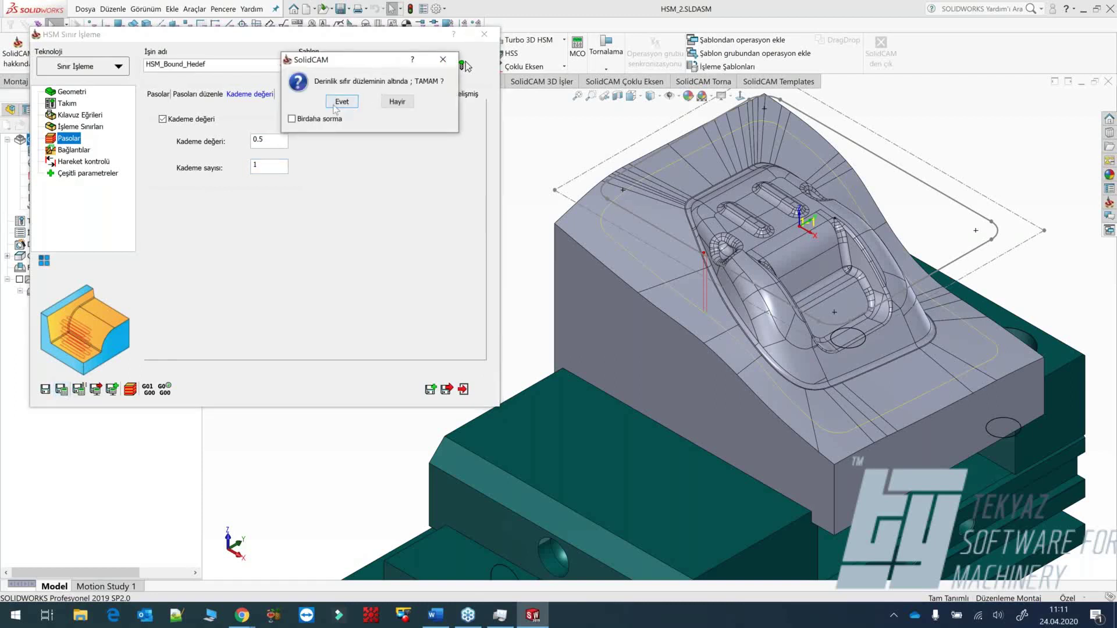
click(341, 100)
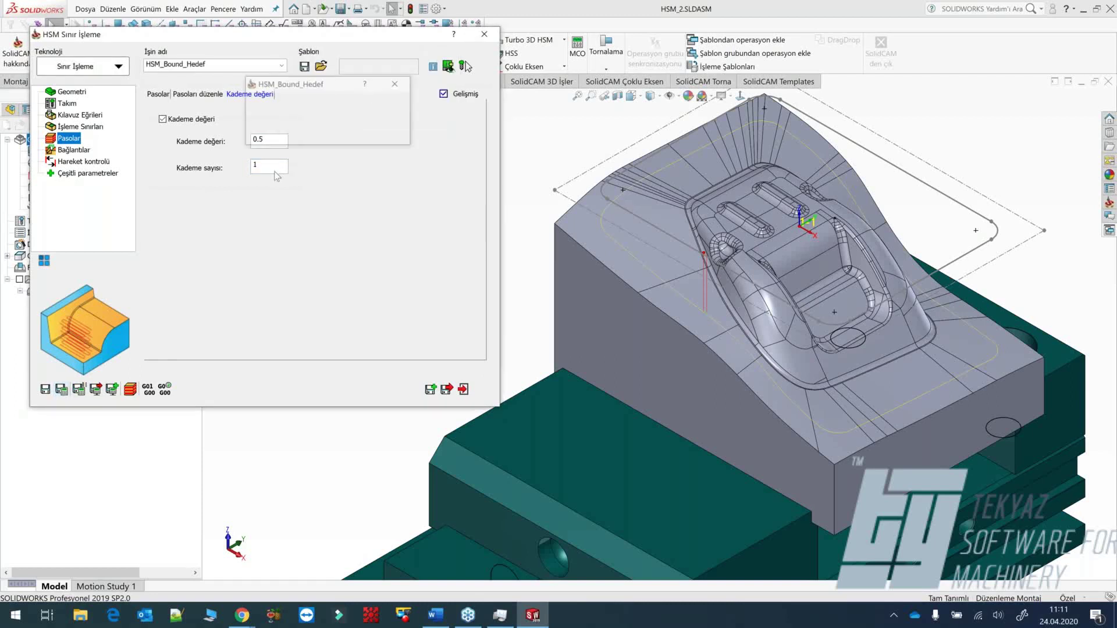
Run the solid verification of the recalculated boundary operation with the 0.5 step value.
drag(335, 86, 386, 42)
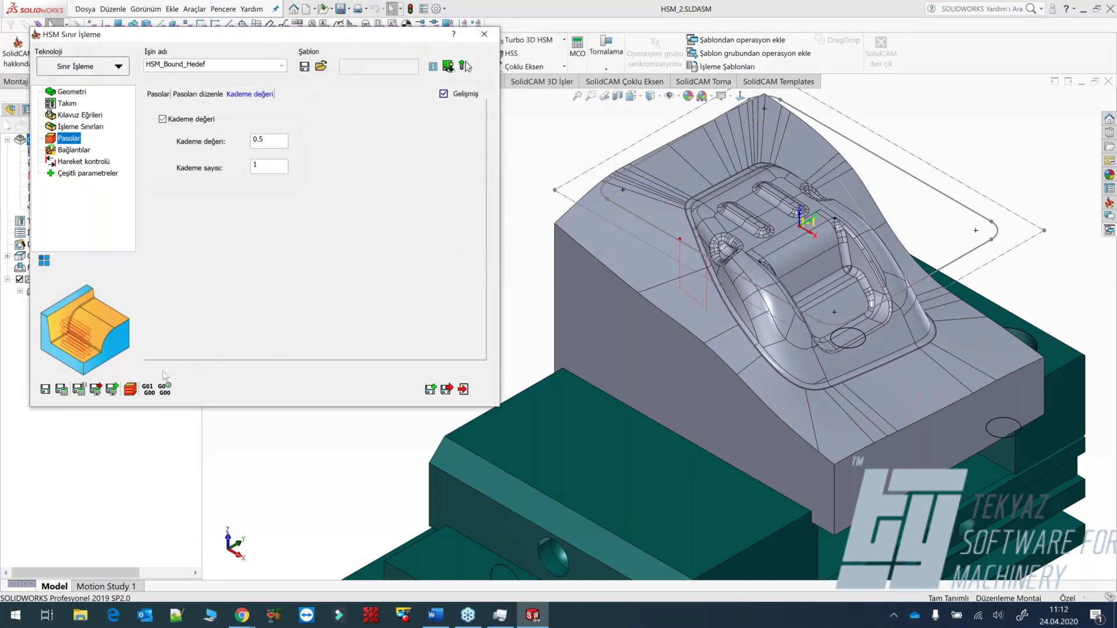
click(130, 388)
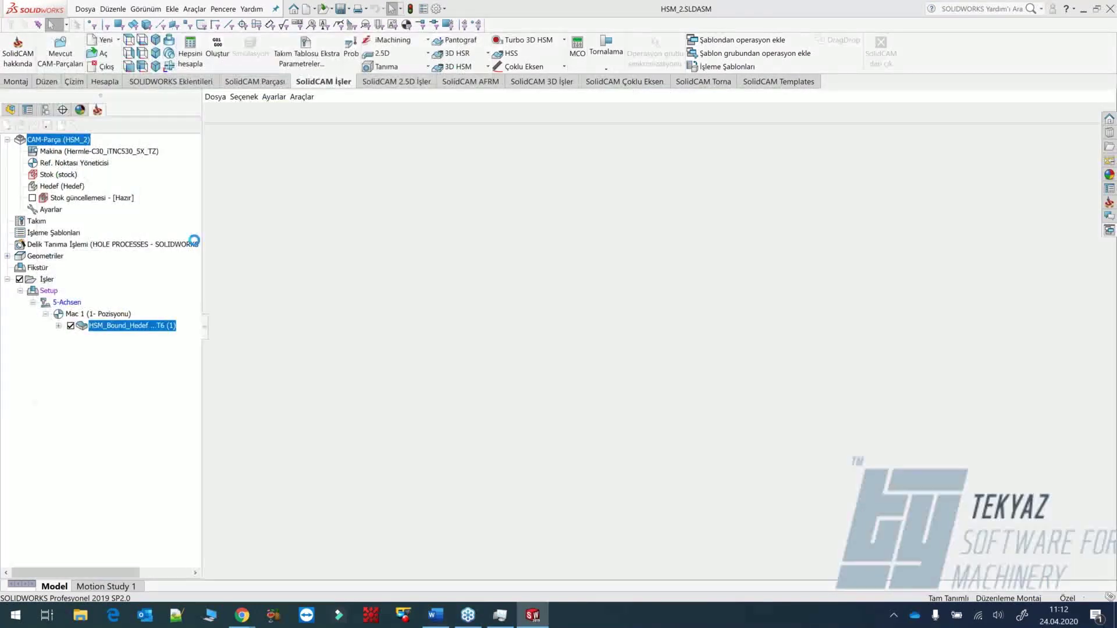
click(143, 366)
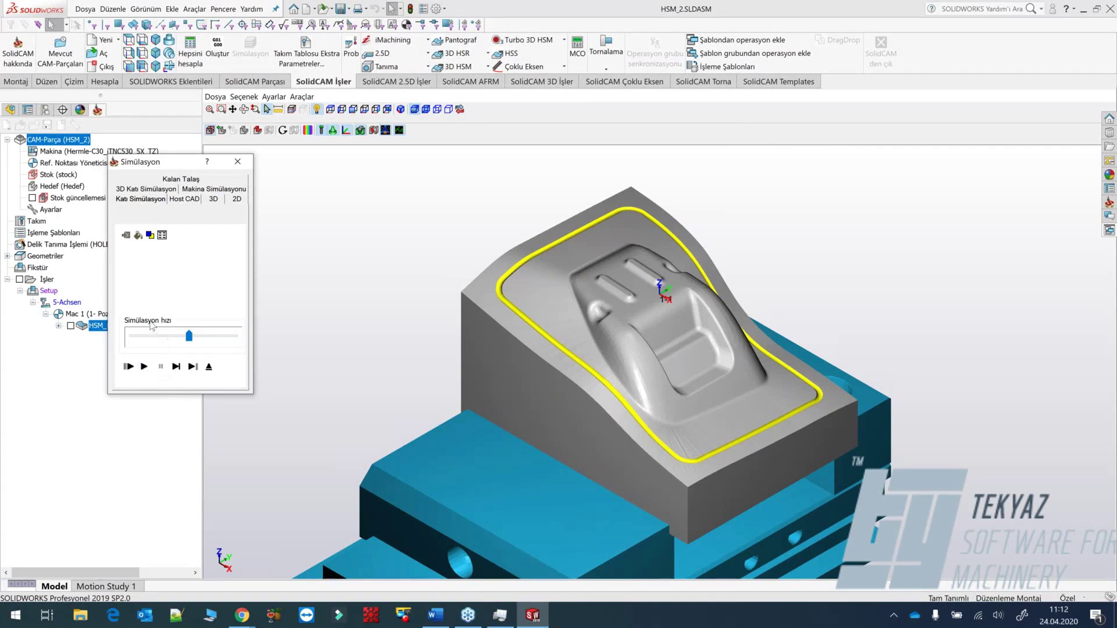
click(209, 367)
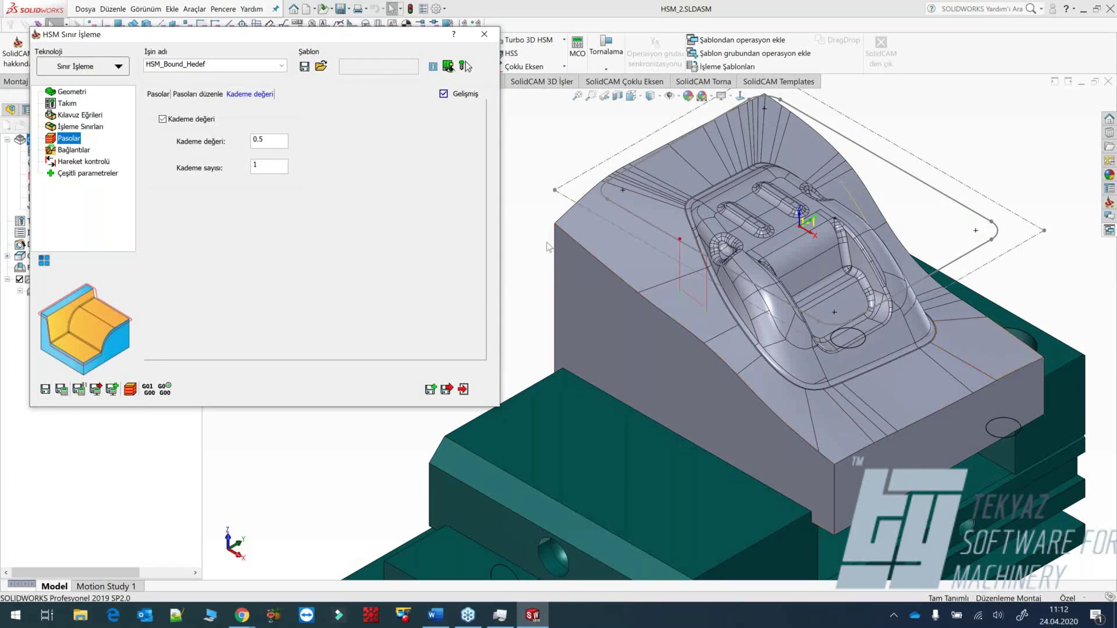
Close the boundary operation's settings and turn off its toolpath display in the operations list.
drag(348, 37, 383, 46)
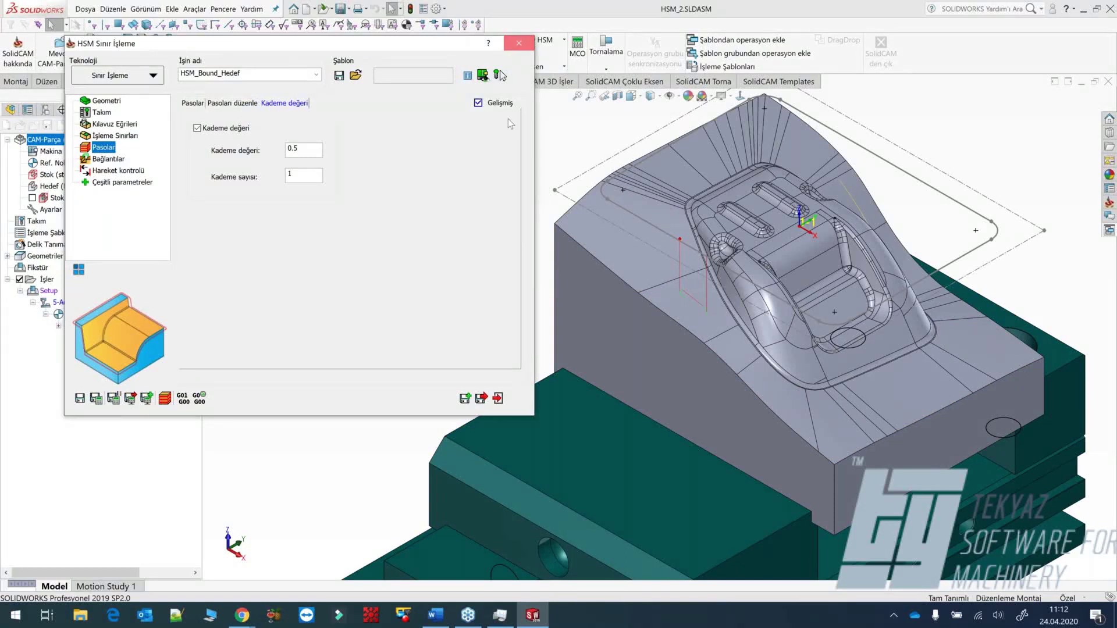
click(519, 42)
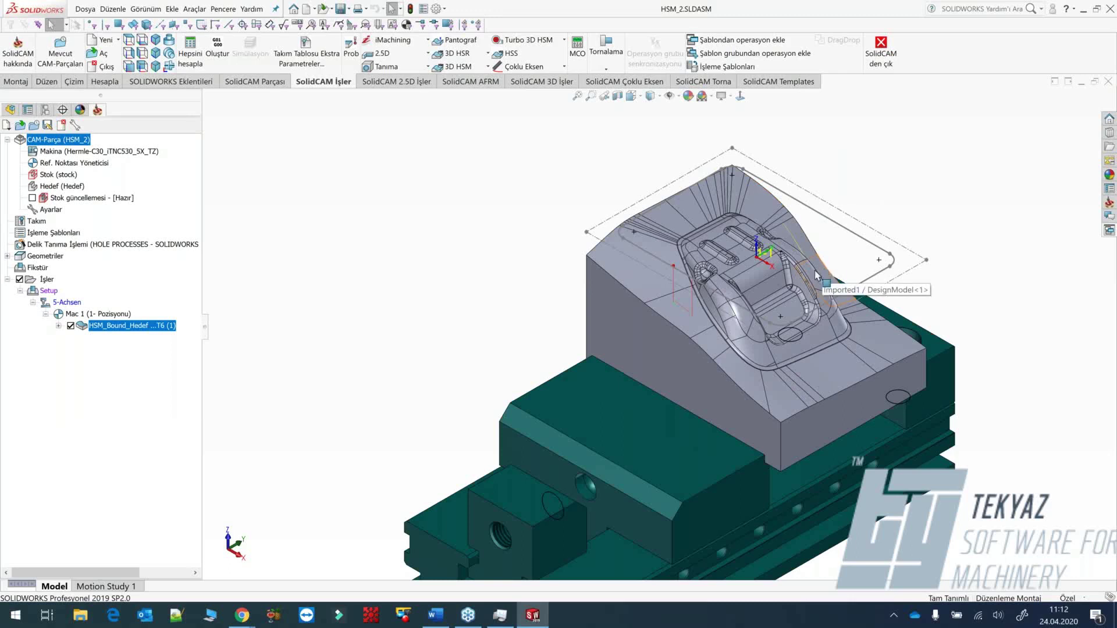
click(70, 326)
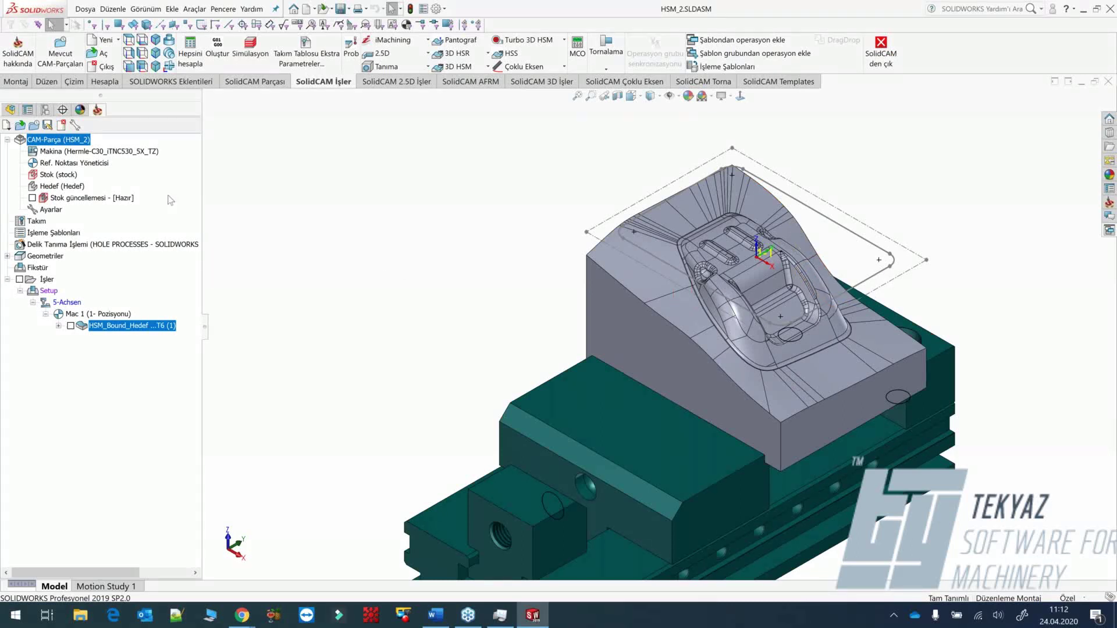
Start a sketch on plane DÜZLEM1 and place the sketch text SOLIDCAM near the rounded rectangle's upper-left corner.
click(11, 110)
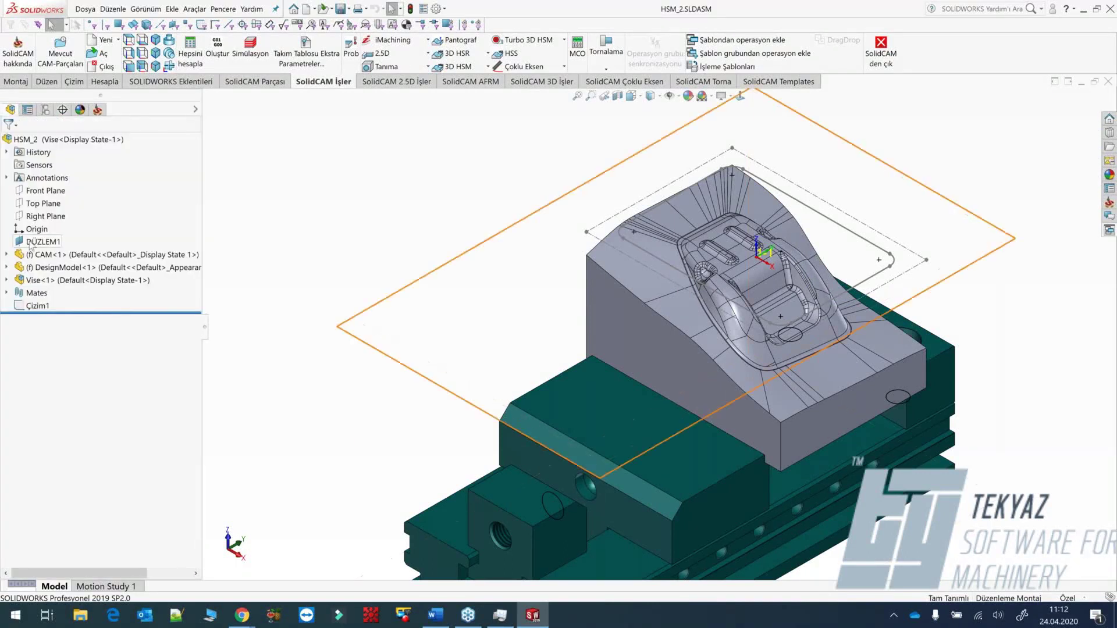
click(35, 241)
key(ctrl+8)
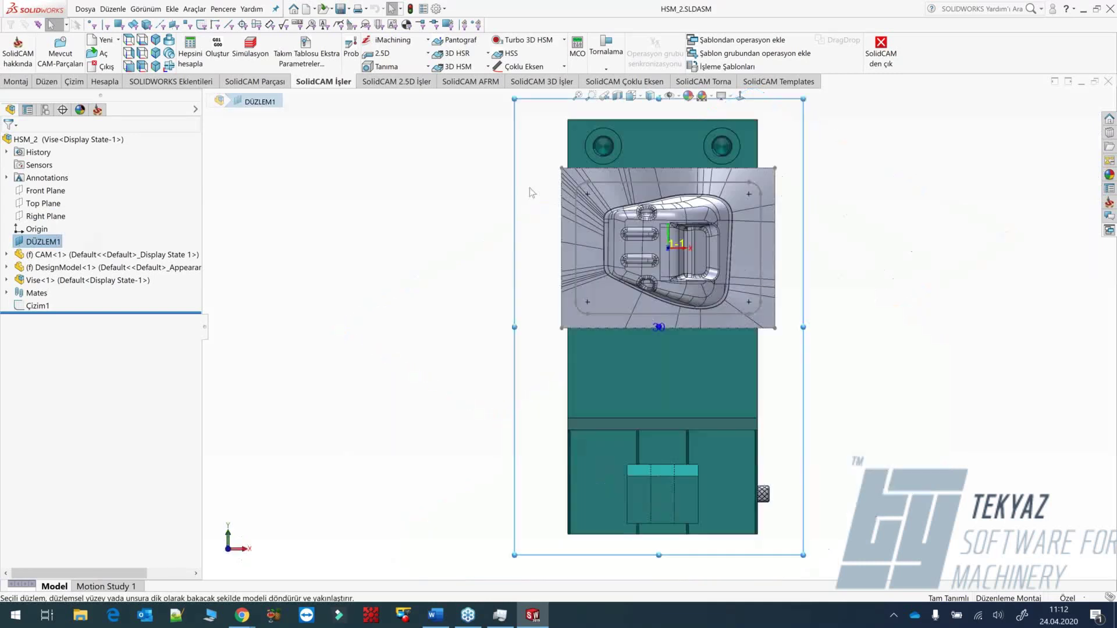
scroll(653, 197, down, 2)
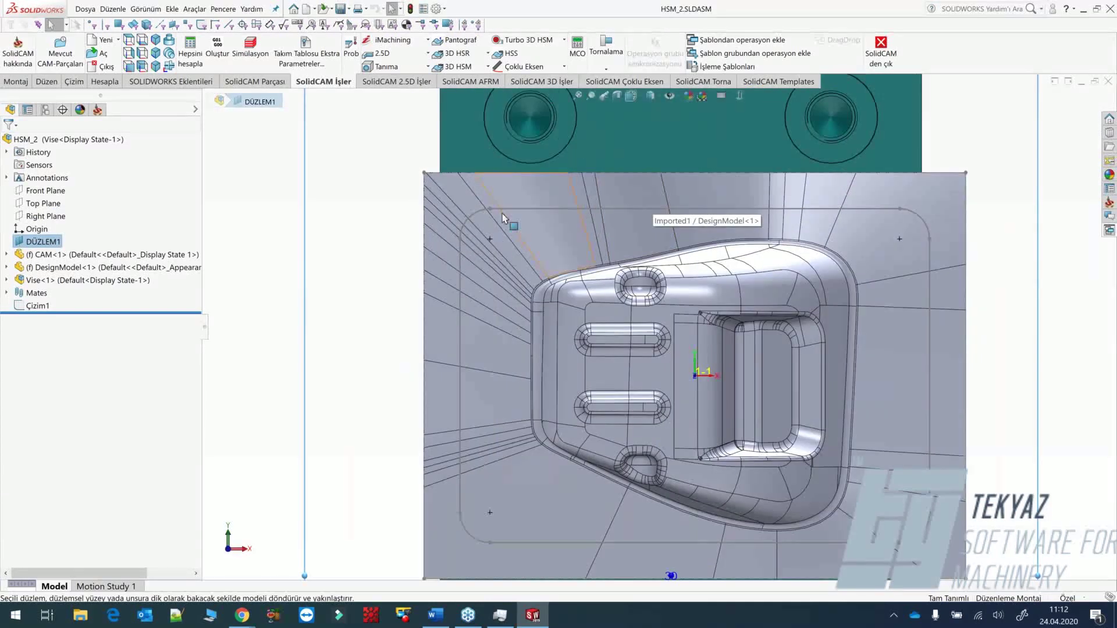
click(74, 82)
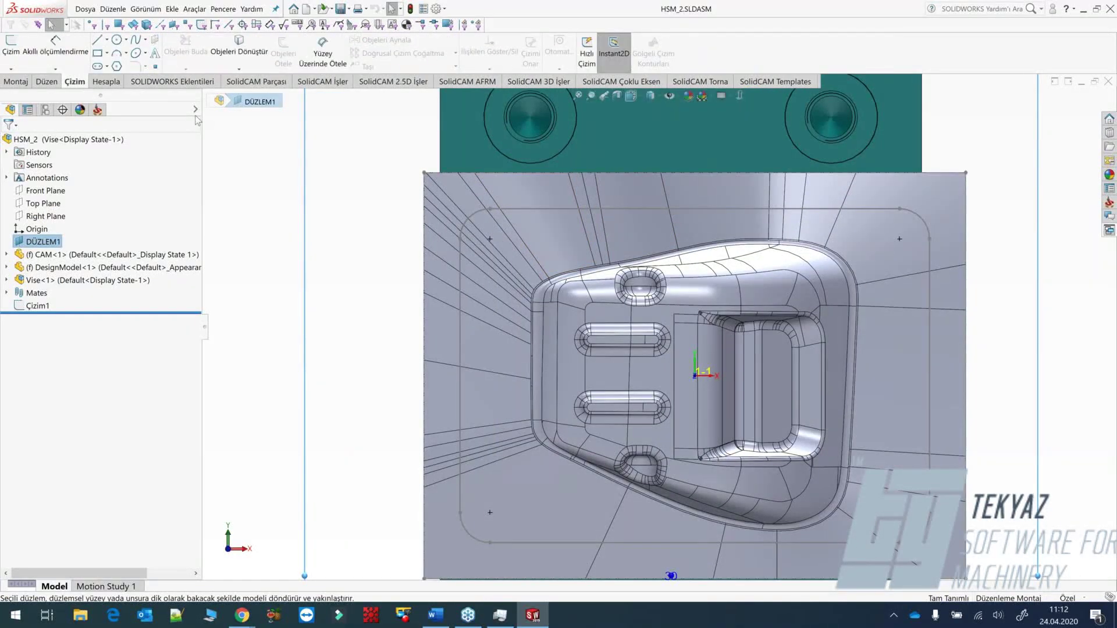
click(155, 55)
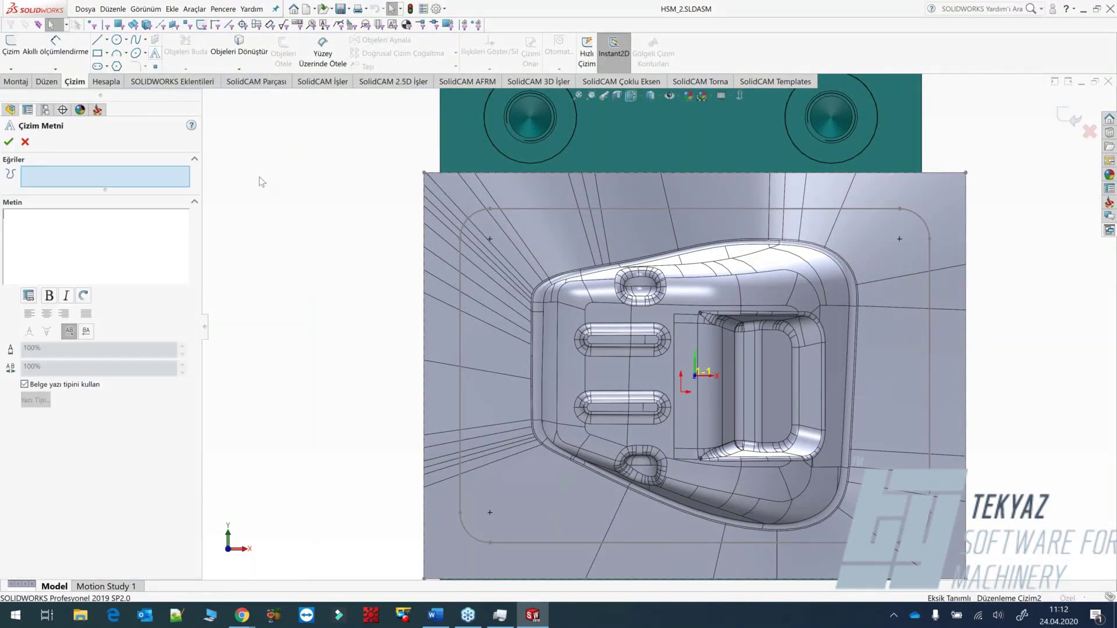
click(149, 219)
text(SOLIDCAM)
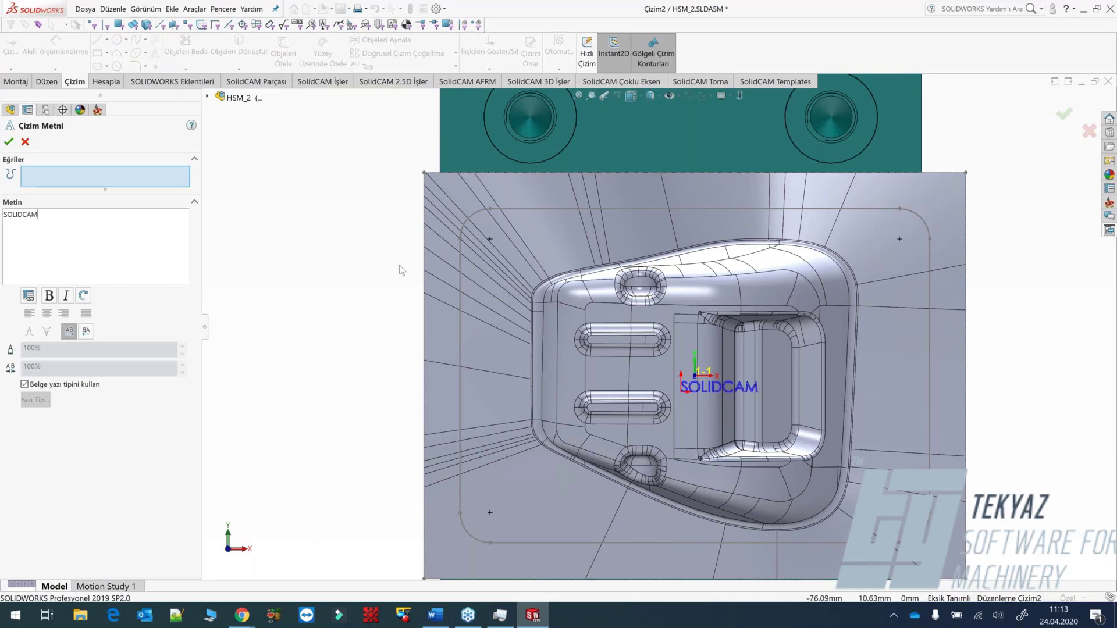
click(489, 226)
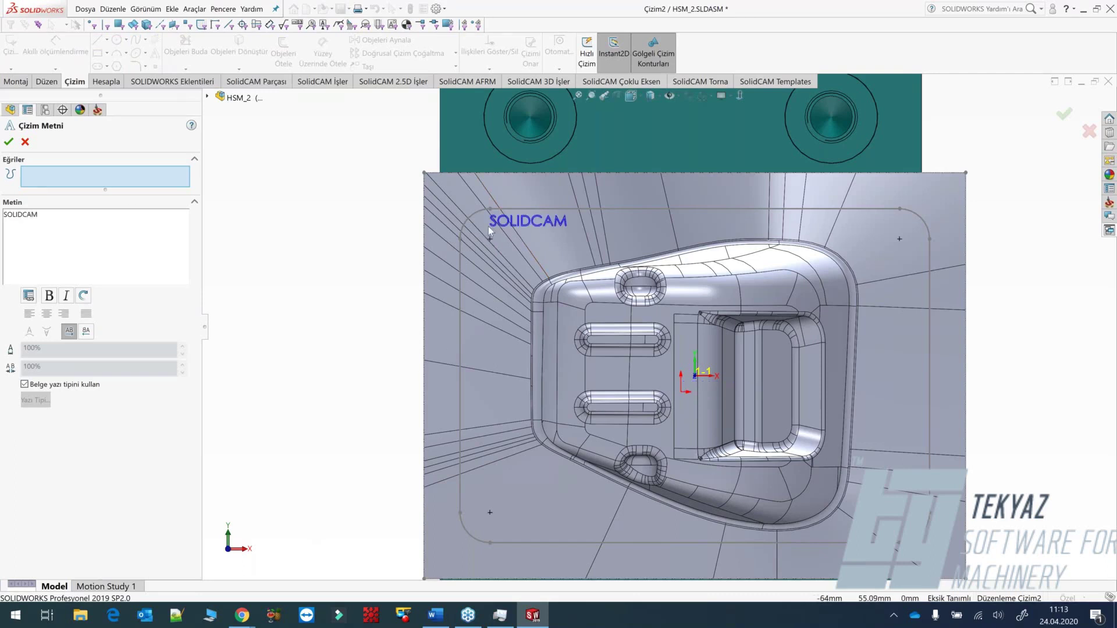
Give the SOLIDCAM text the DPS Schrift Single font with a height of 10 units instead of the document font, and accept it.
click(24, 384)
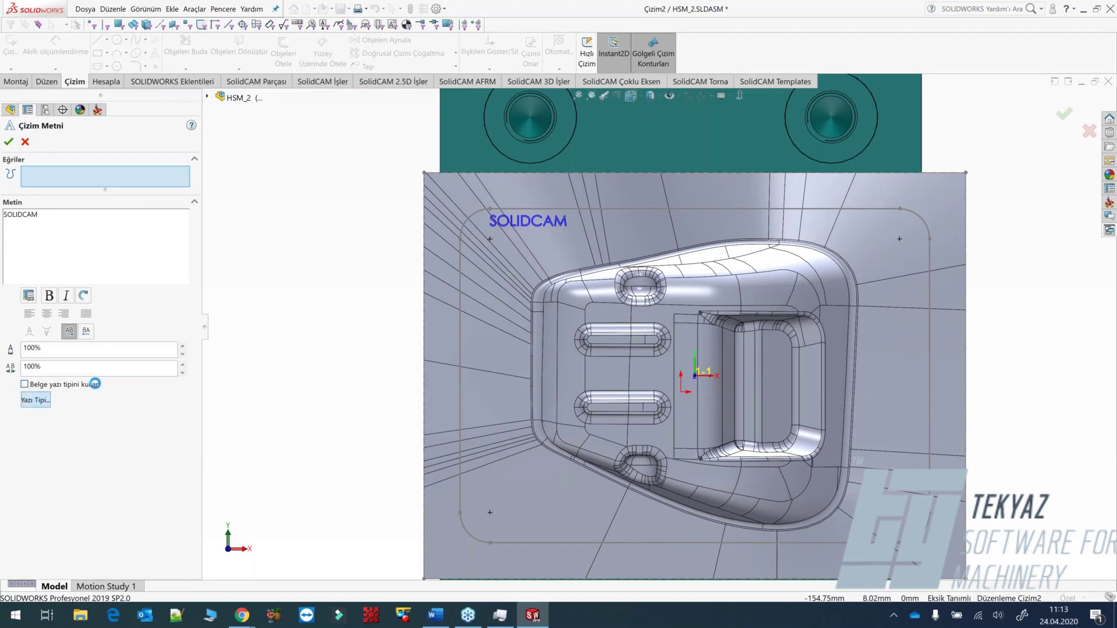
click(36, 399)
double_click(634, 240)
text(10)
drag(614, 214, 625, 273)
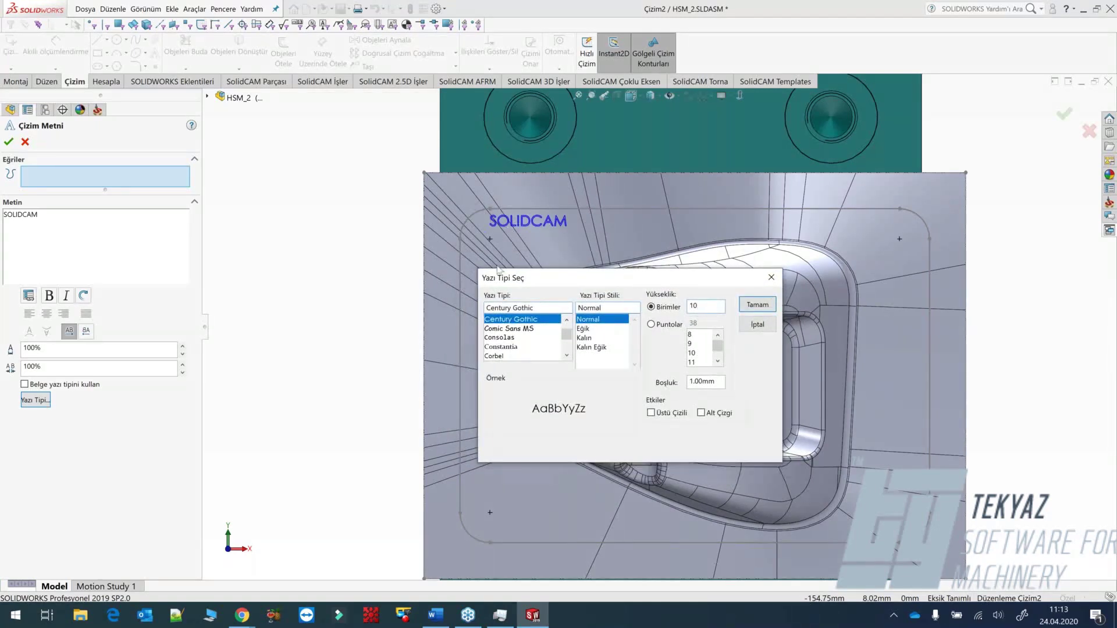
click(551, 307)
text(dps)
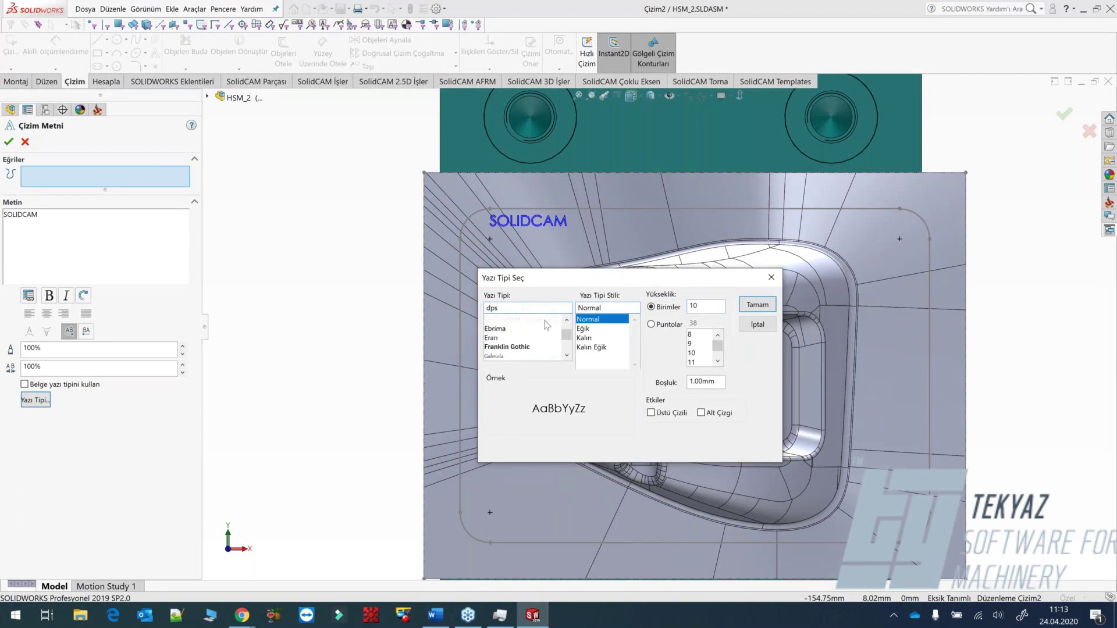
click(500, 320)
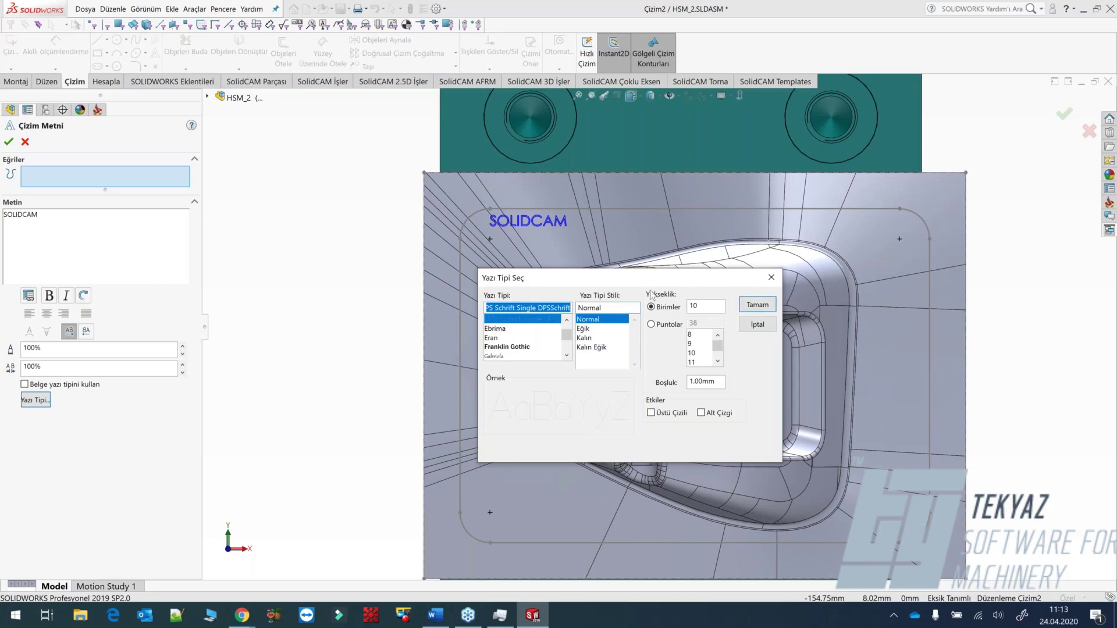
click(755, 307)
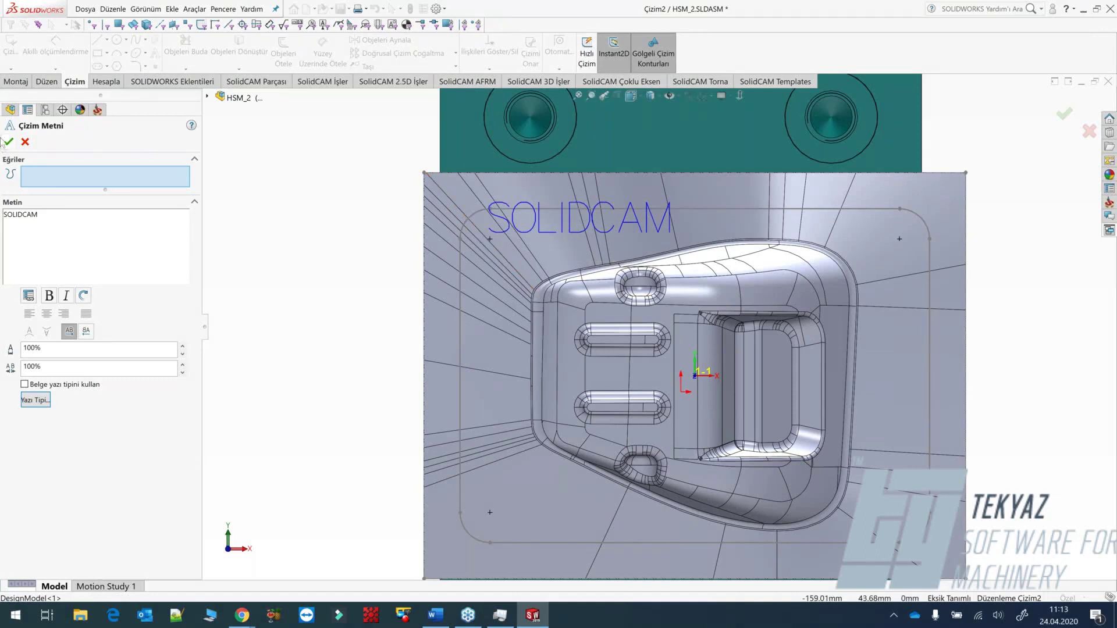
key(Return)
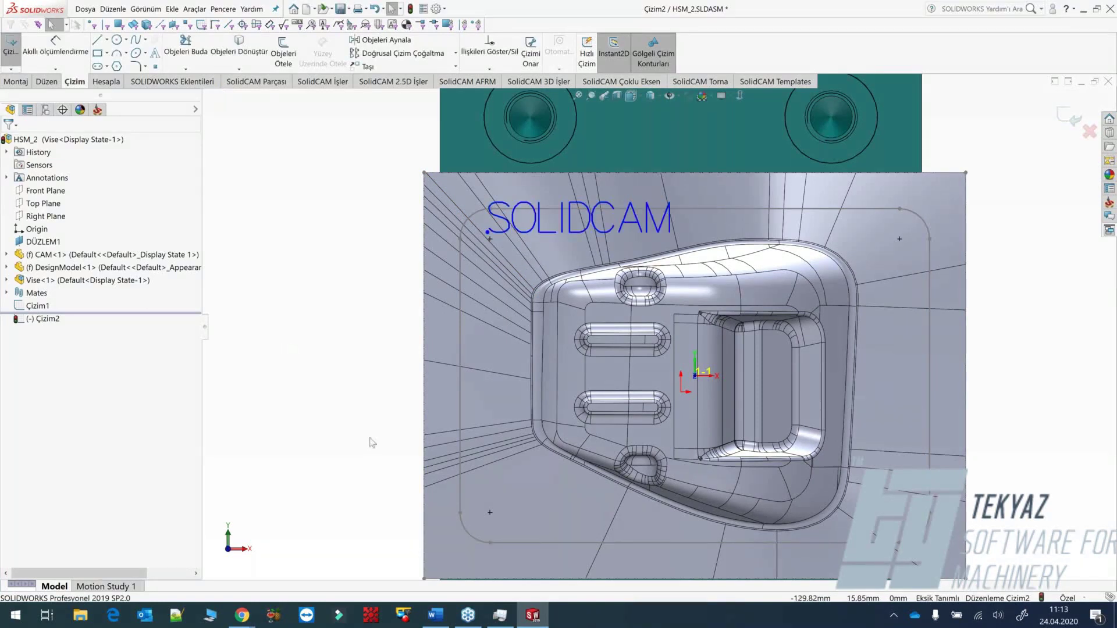
Finish the SOLIDCAM text sketch and add a new 3D HSM boundary machining operation (Sınır İşleme).
middle_drag(381, 454, 381, 343)
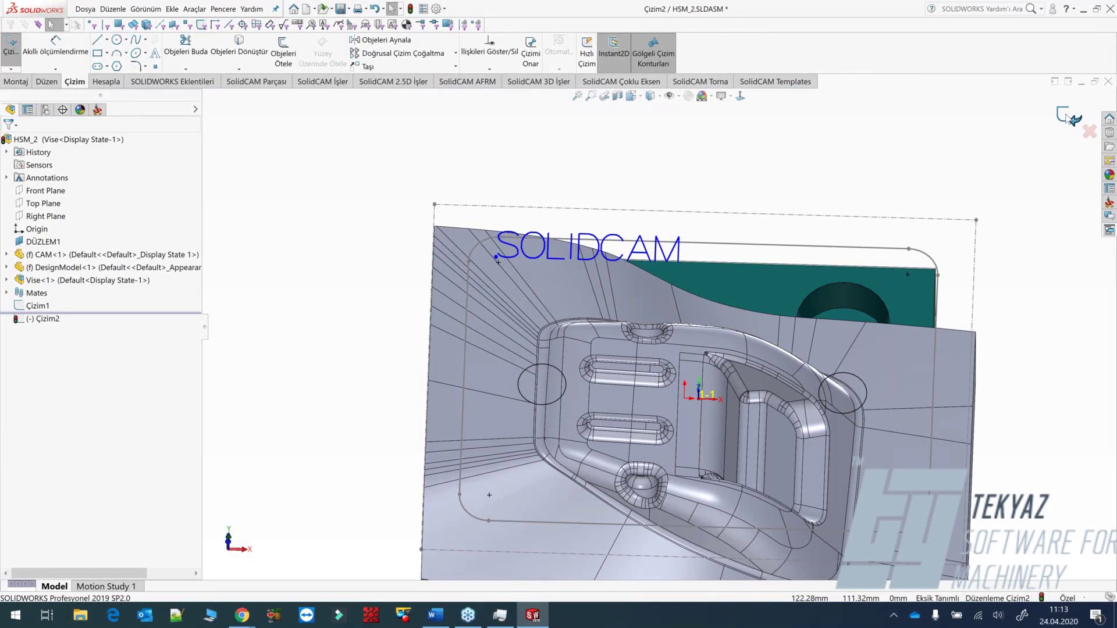
click(1069, 116)
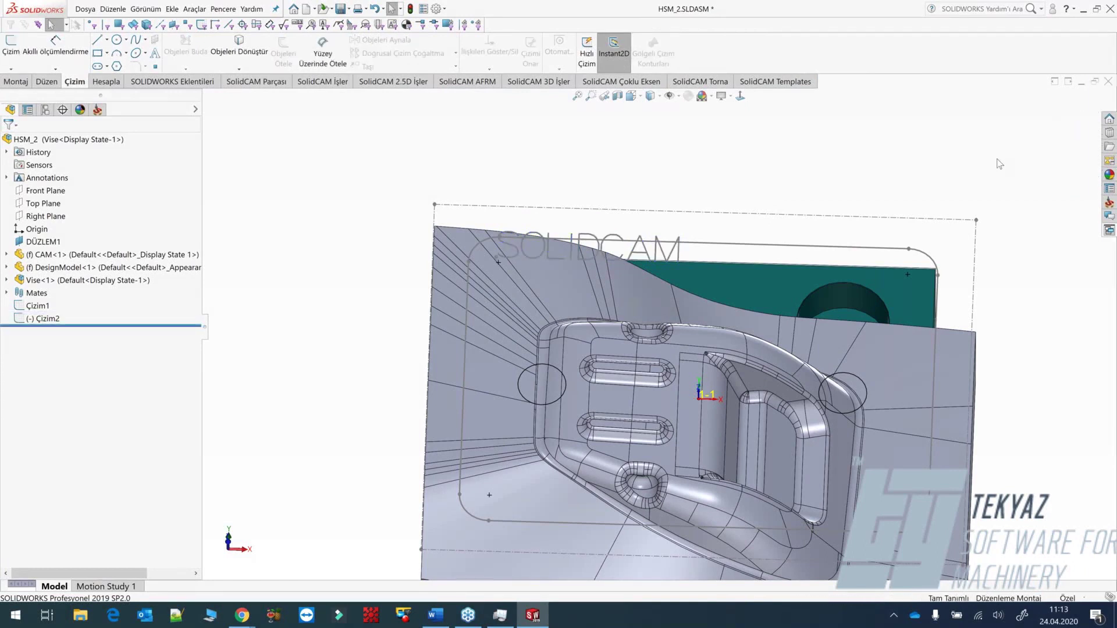
click(323, 82)
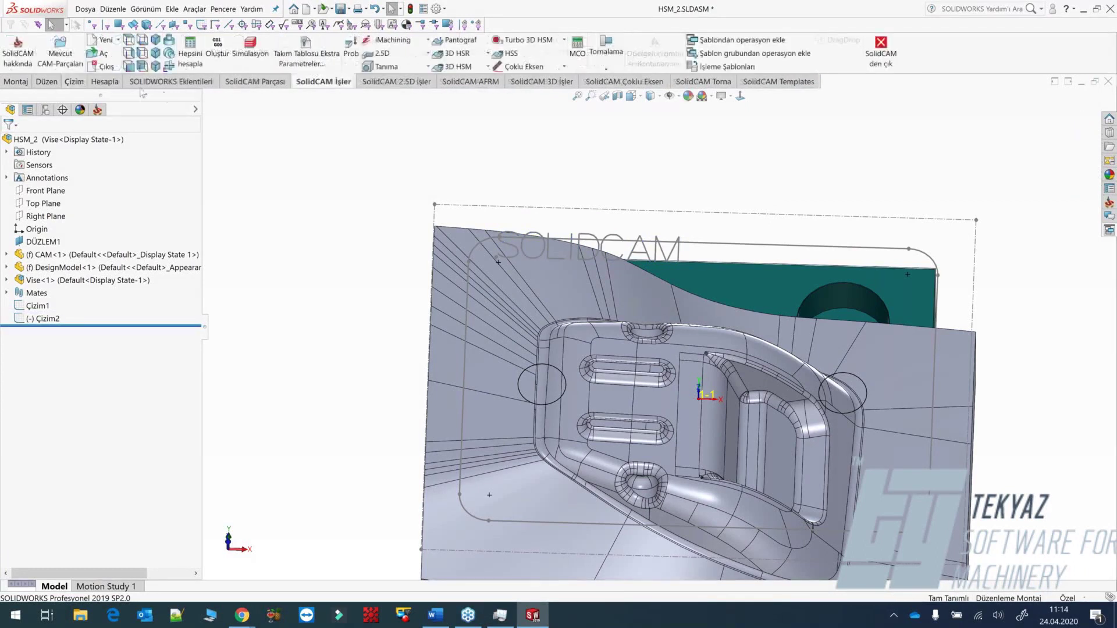
click(129, 40)
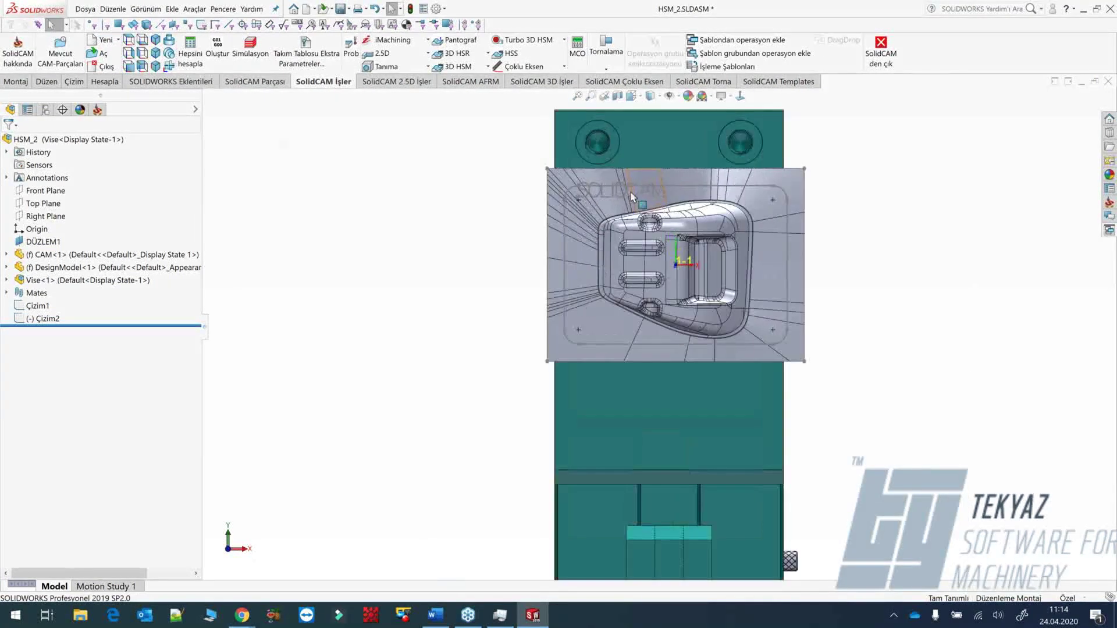
click(460, 67)
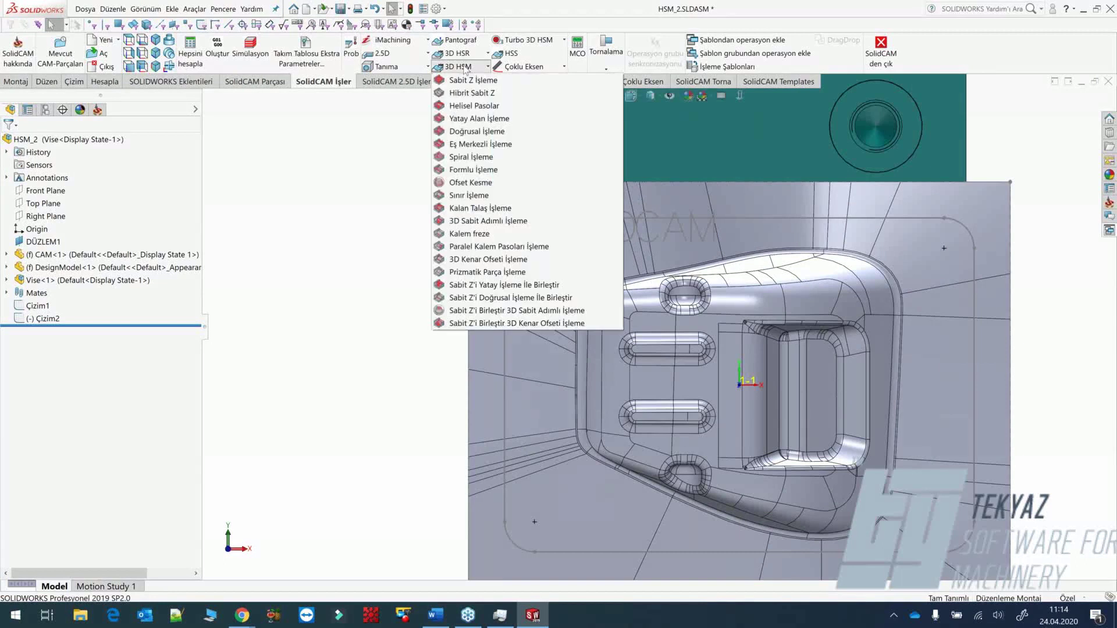
click(475, 199)
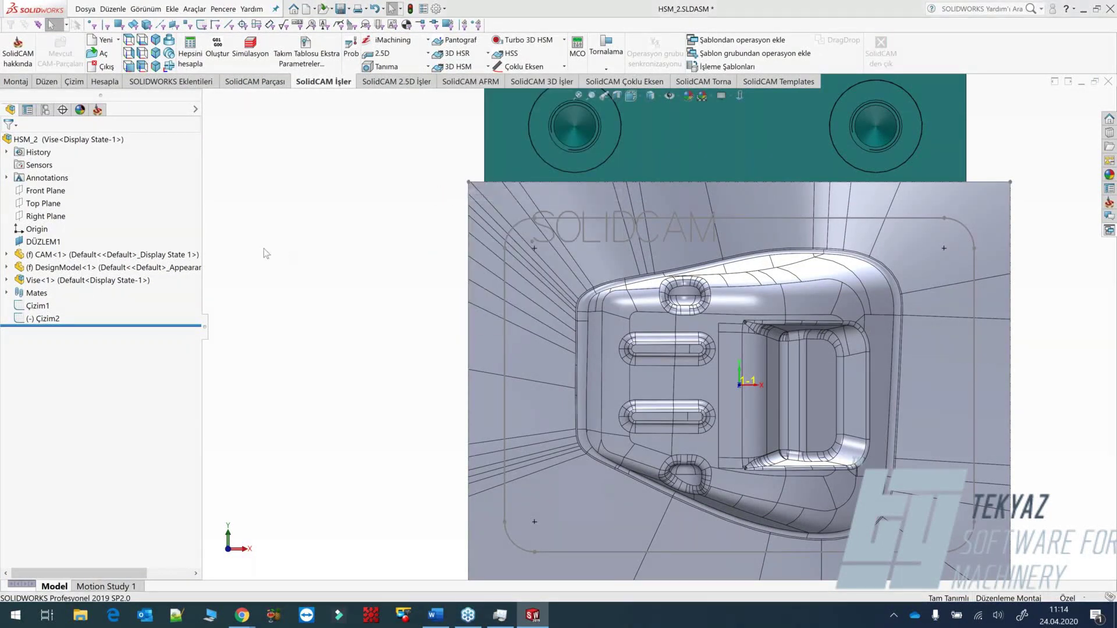
Create a Pantograf engraving tool with diameter 4 and shank diameter 4, and assign it to the boundary operation.
click(103, 112)
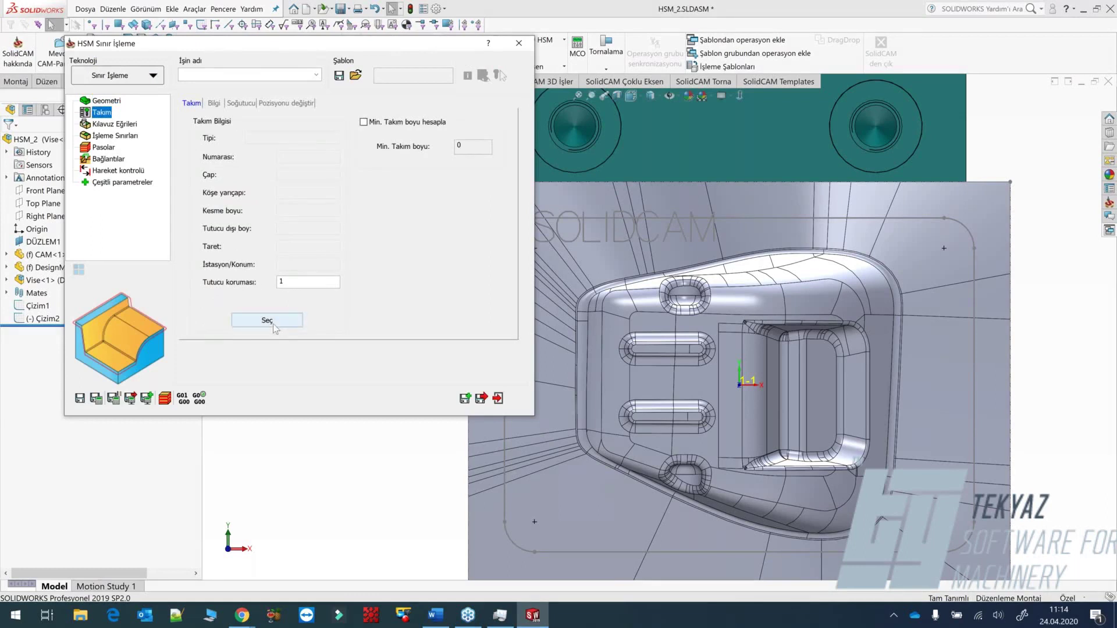
click(267, 321)
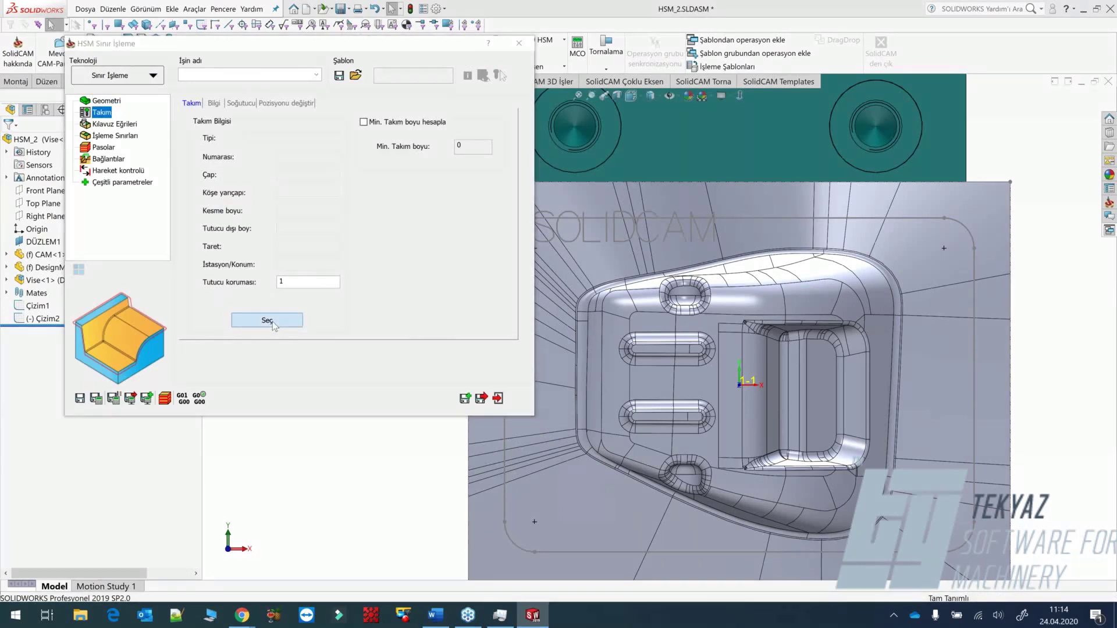
click(163, 384)
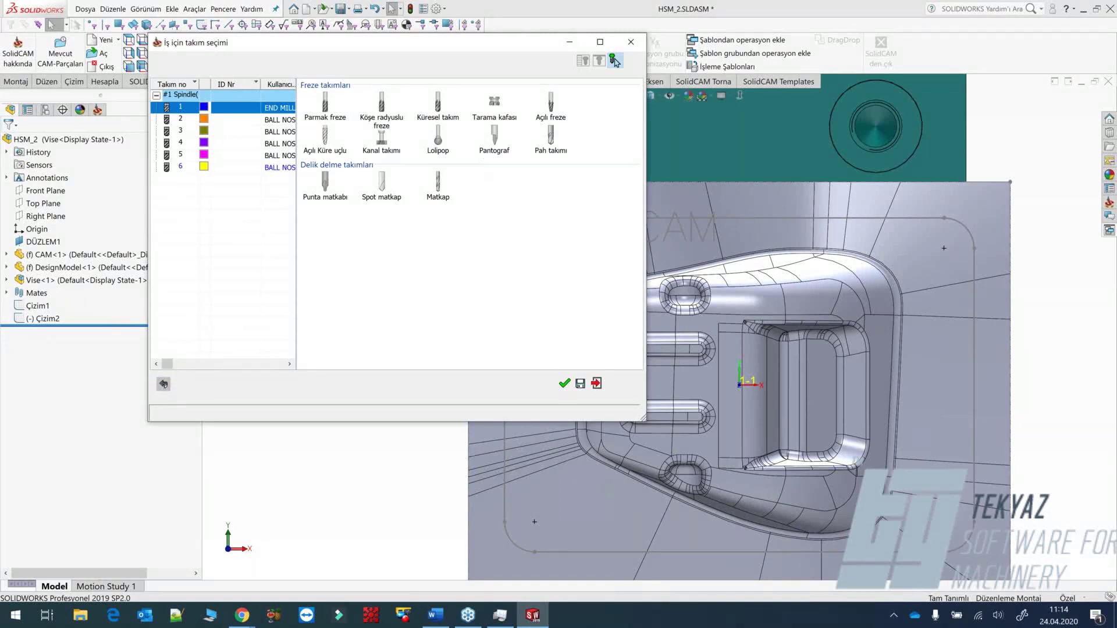
click(493, 137)
text(4)
double_click(489, 240)
text(4)
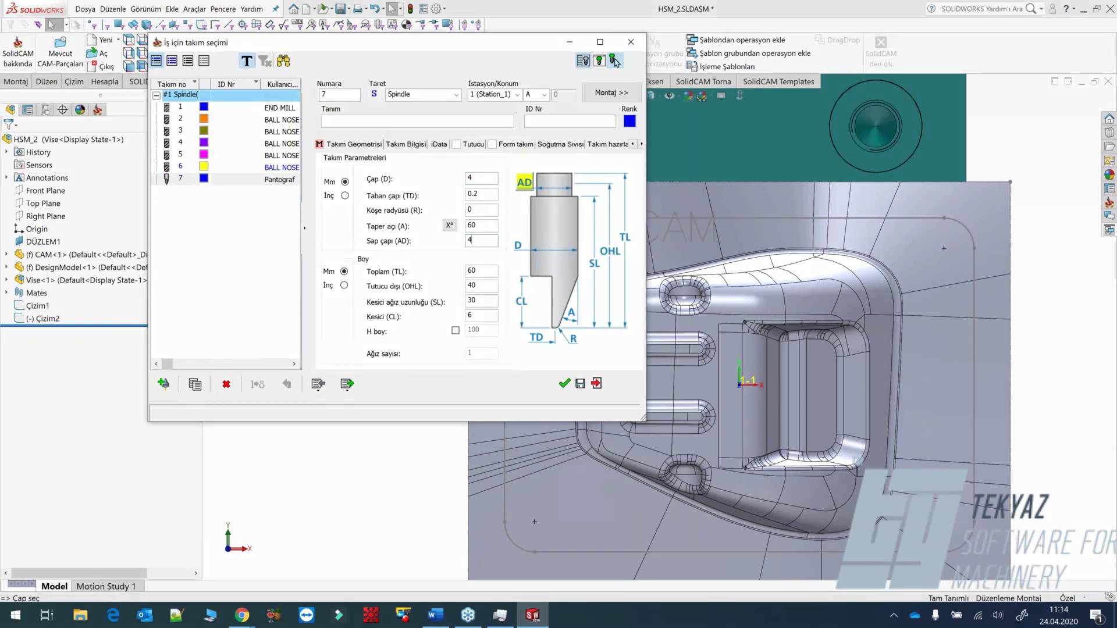
click(564, 383)
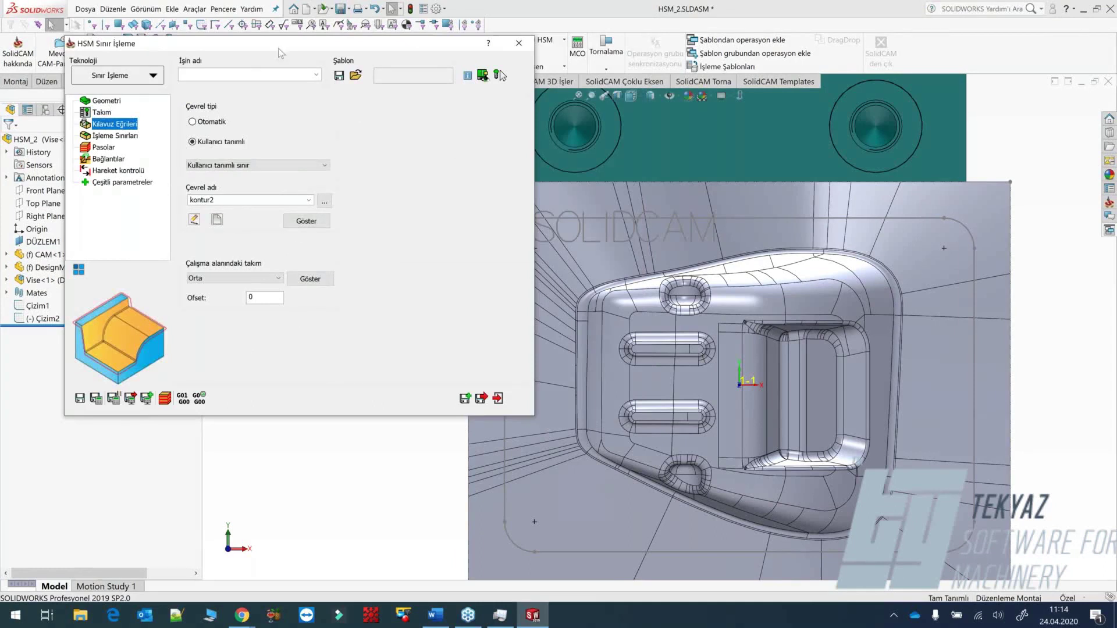
Define a new user-defined guide contour by multi-chain selection of the SOLIDCAM sketch text, using the Yazı (text) selection type.
mouse_move(263, 49)
mouse_down()
mouse_move(239, 48)
mouse_move(251, 49)
mouse_up()
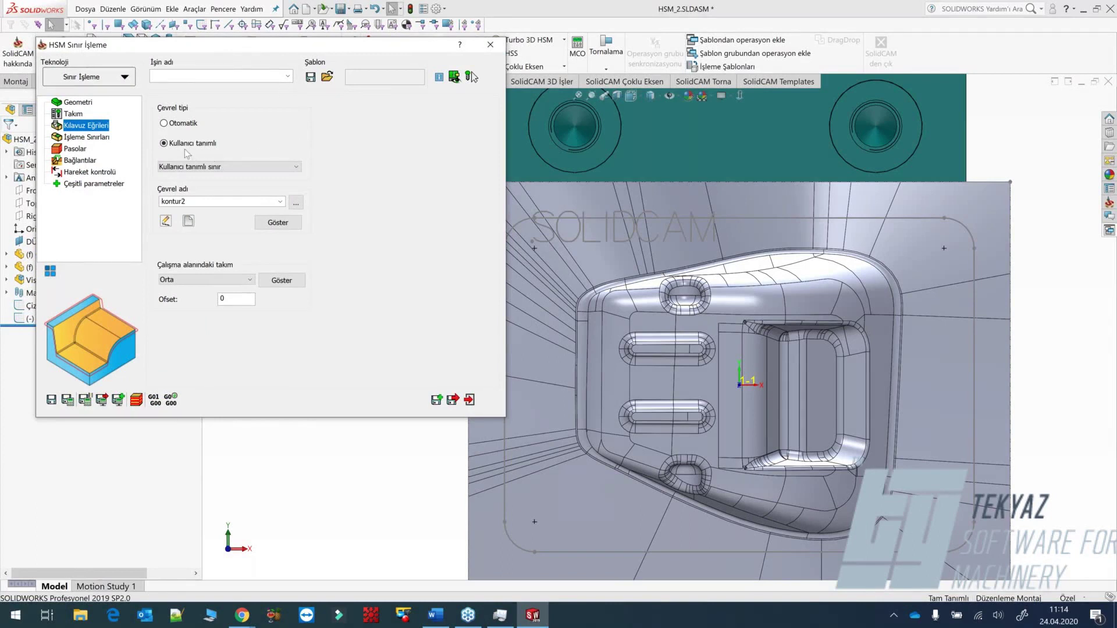
click(189, 222)
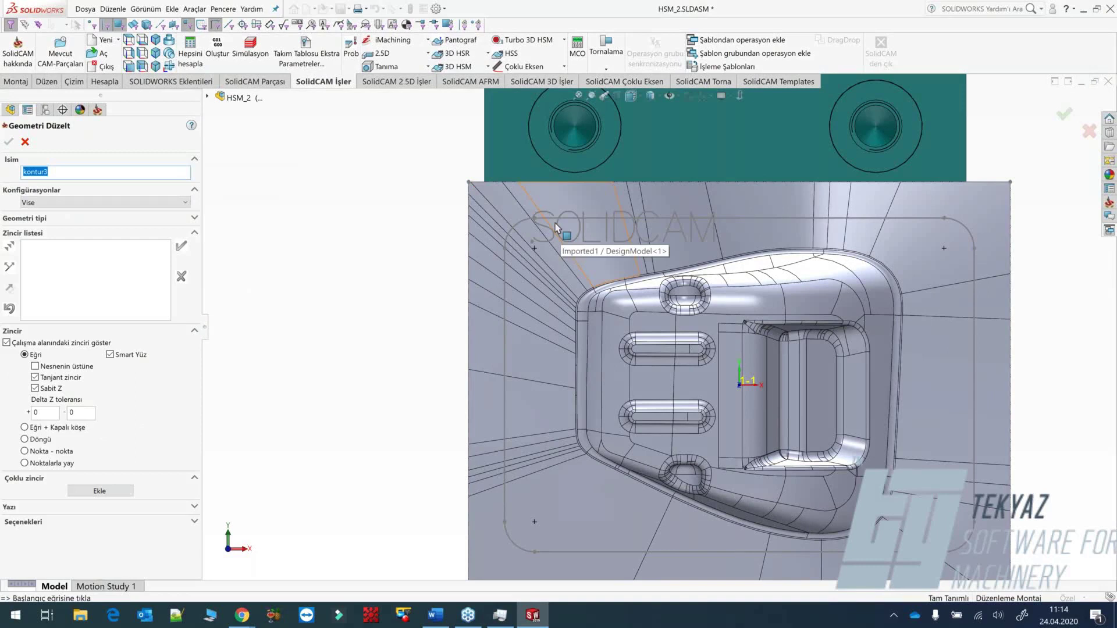
middle_drag(555, 222, 587, 169)
click(569, 198)
middle_drag(570, 209, 662, 204)
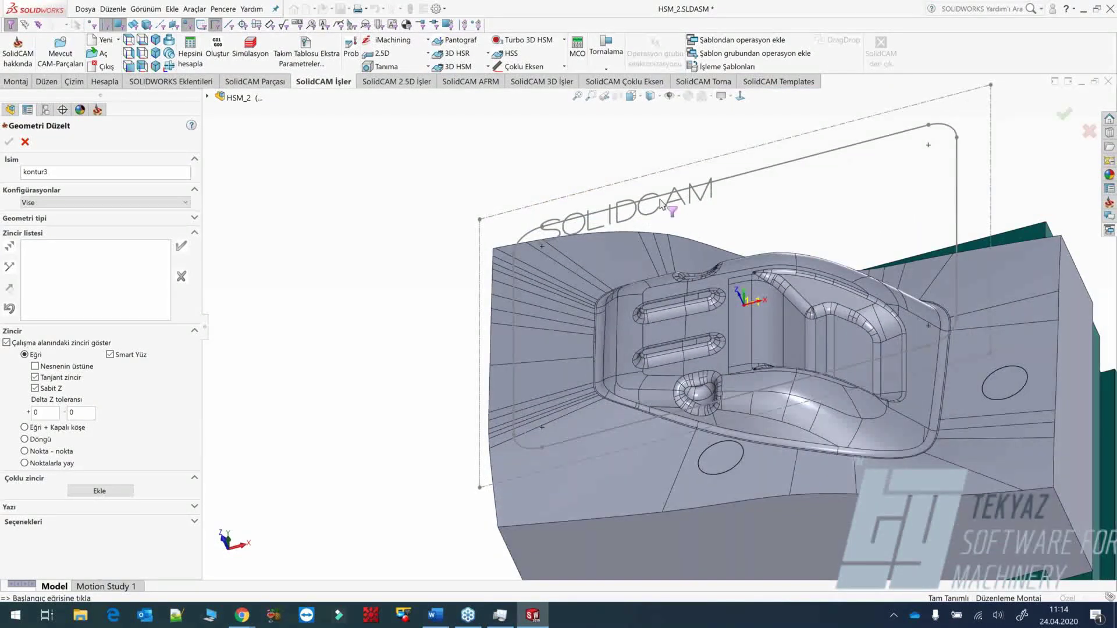
click(64, 489)
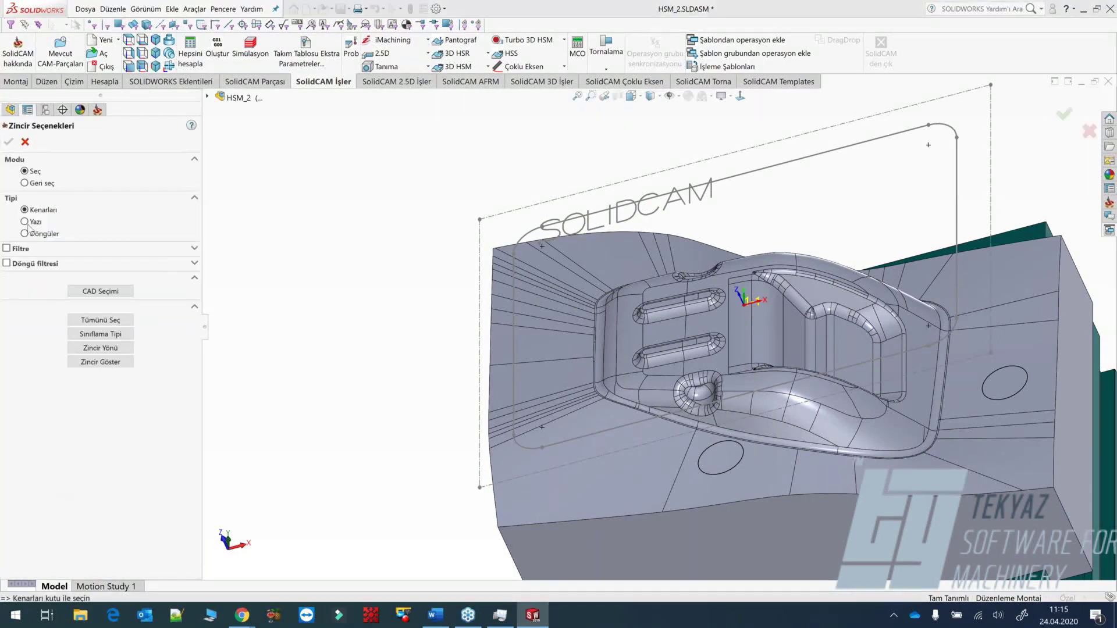
click(648, 218)
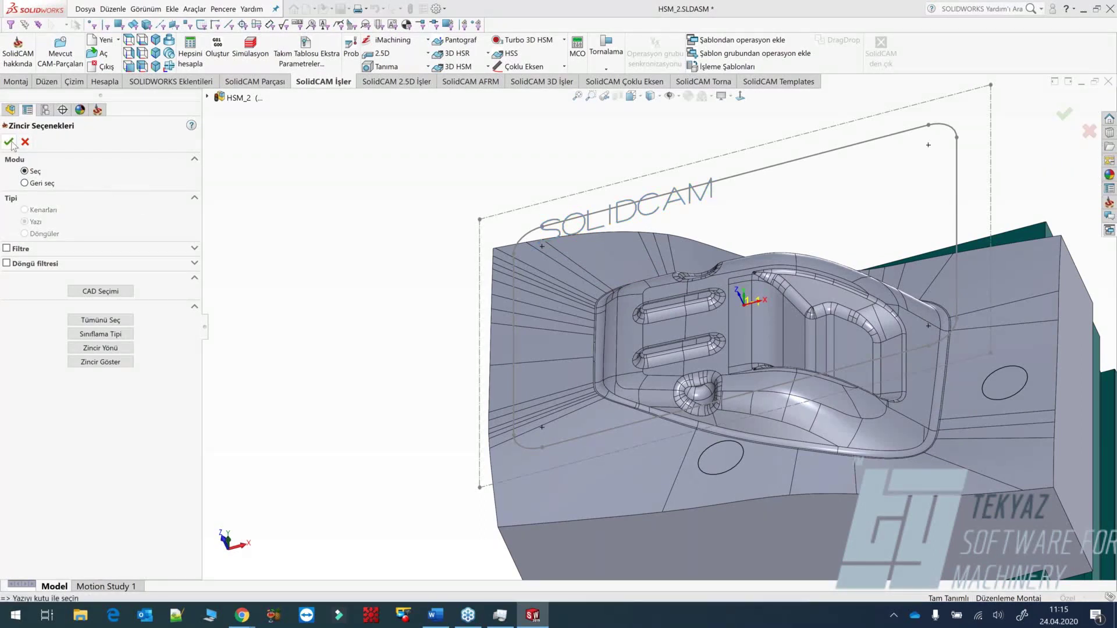
click(9, 142)
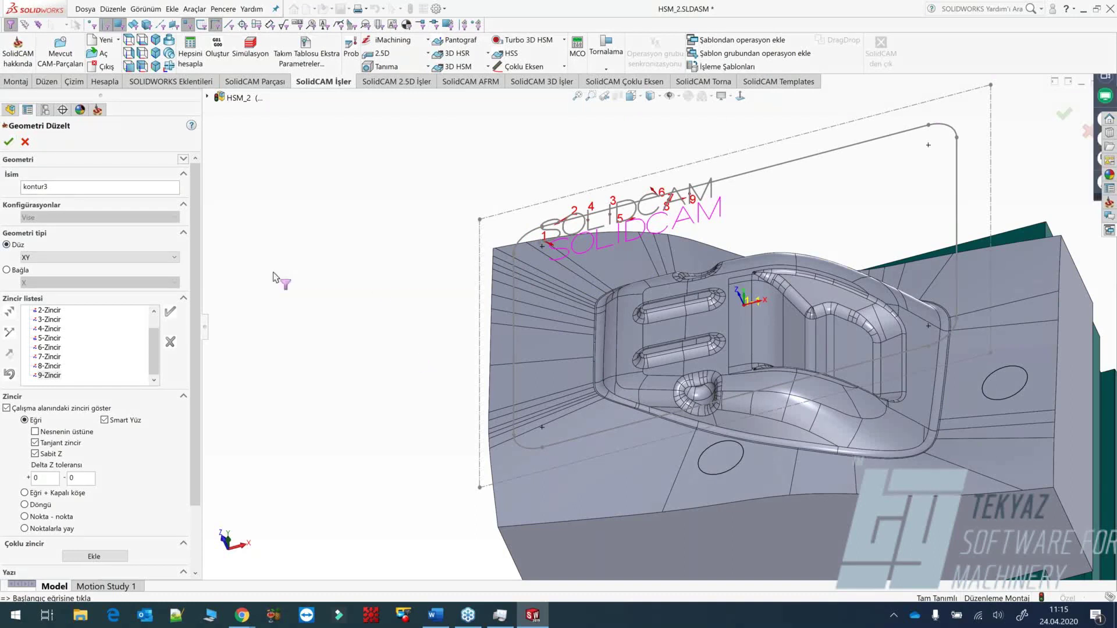
click(9, 142)
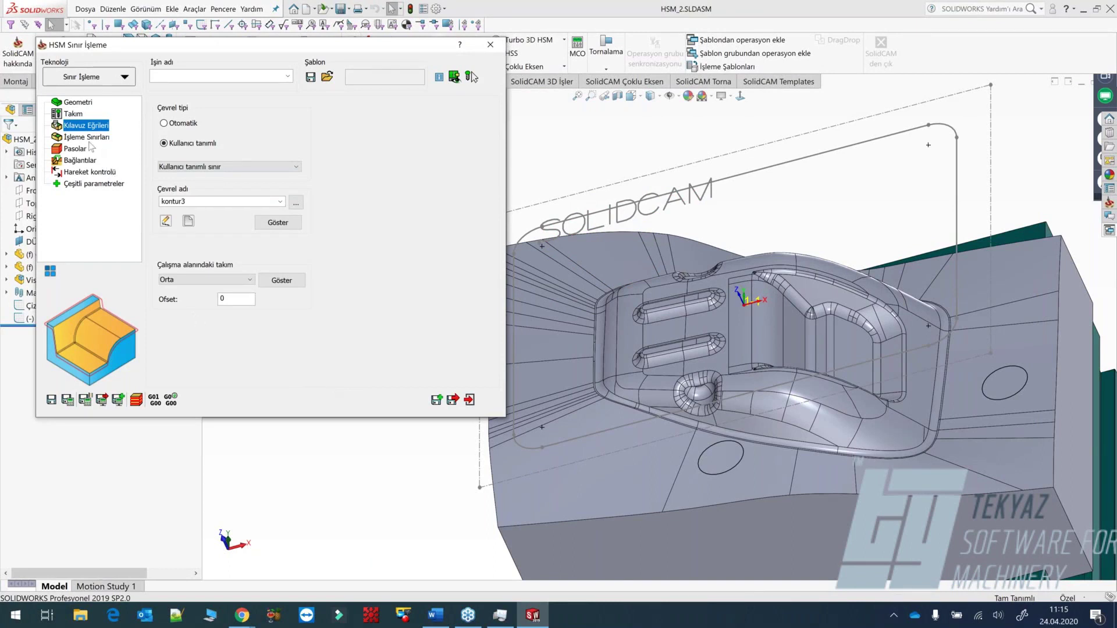
Set the boundary operation's floor allowance (Tabanda talaş) to -0.2, then save and calculate it.
click(87, 137)
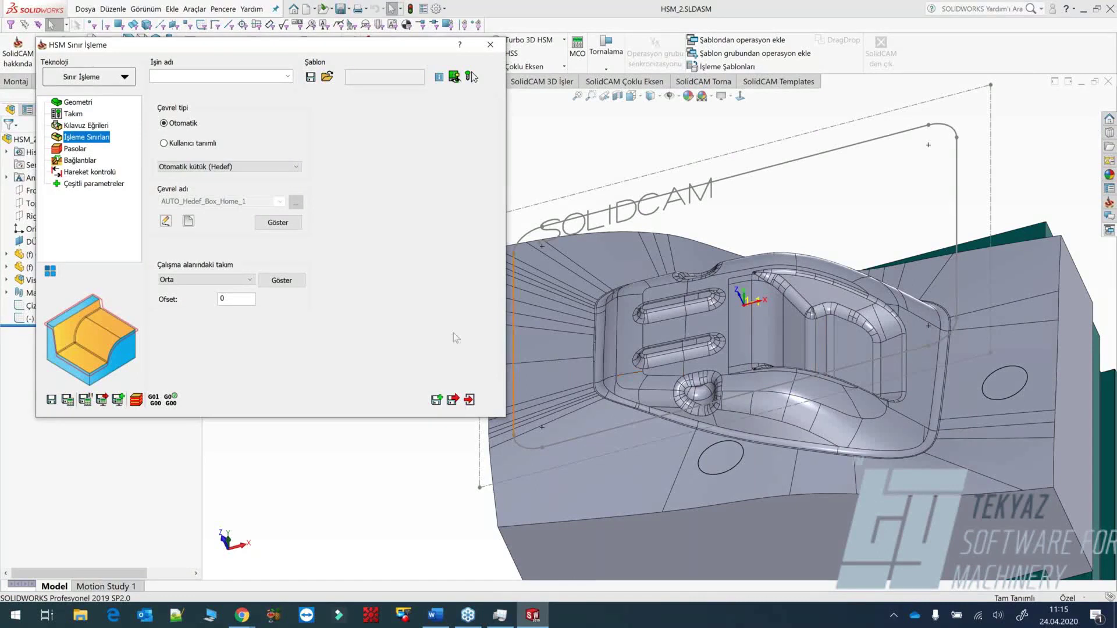
click(74, 149)
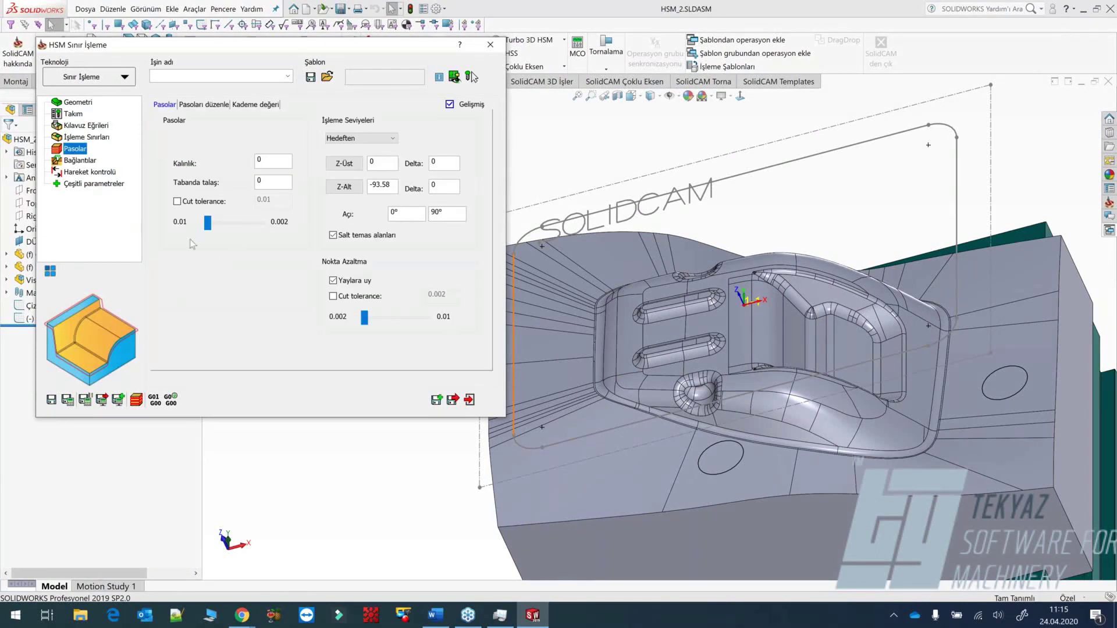
click(273, 183)
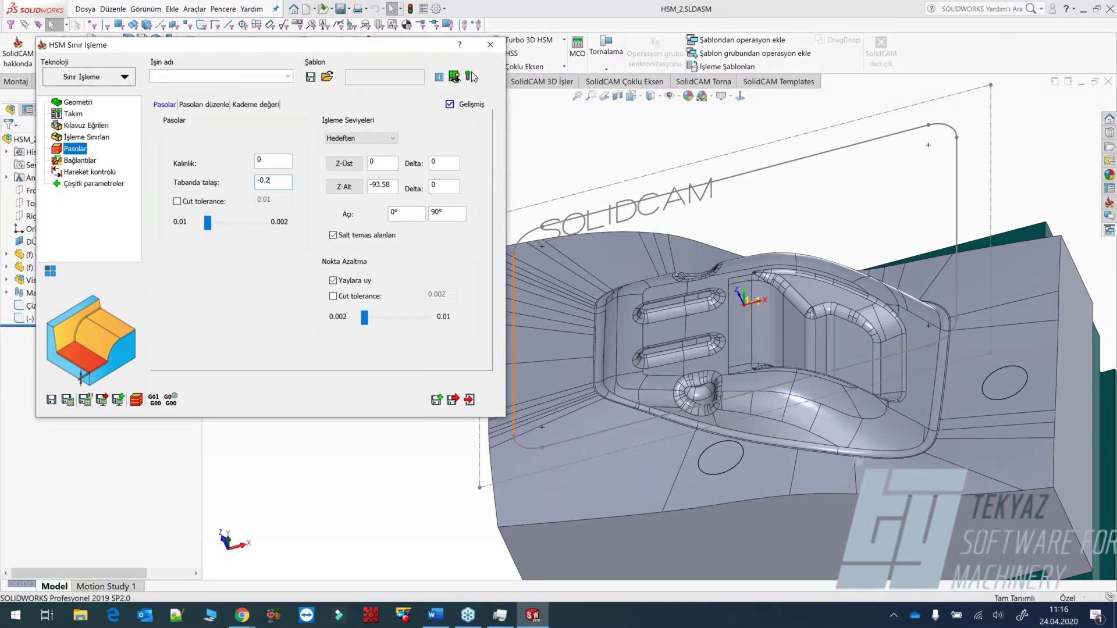
text(-0.2)
key(Tab)
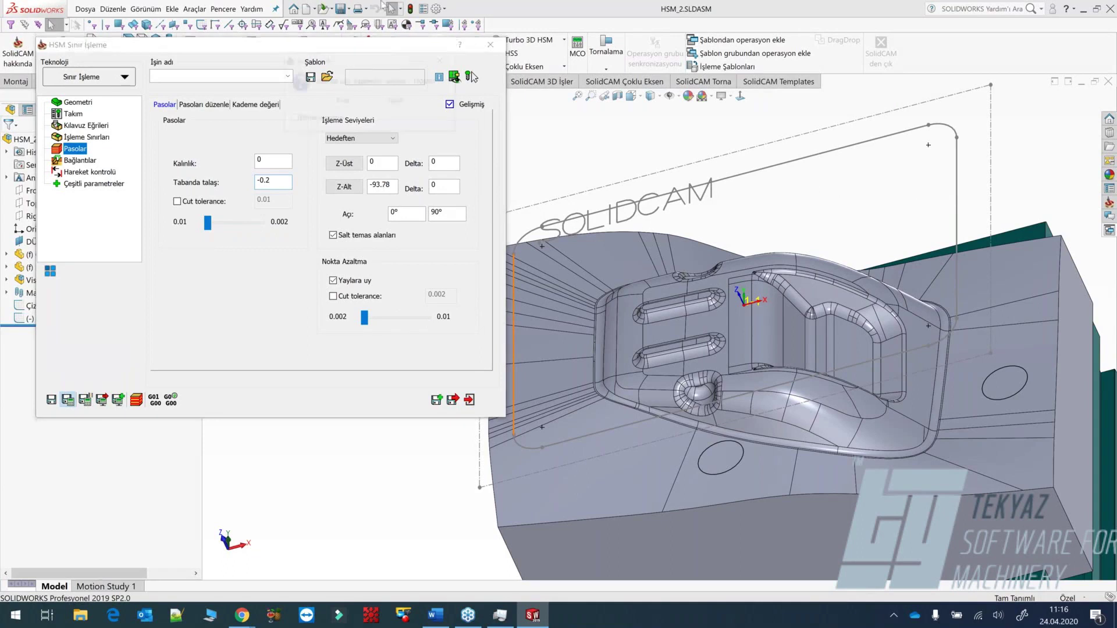
click(342, 101)
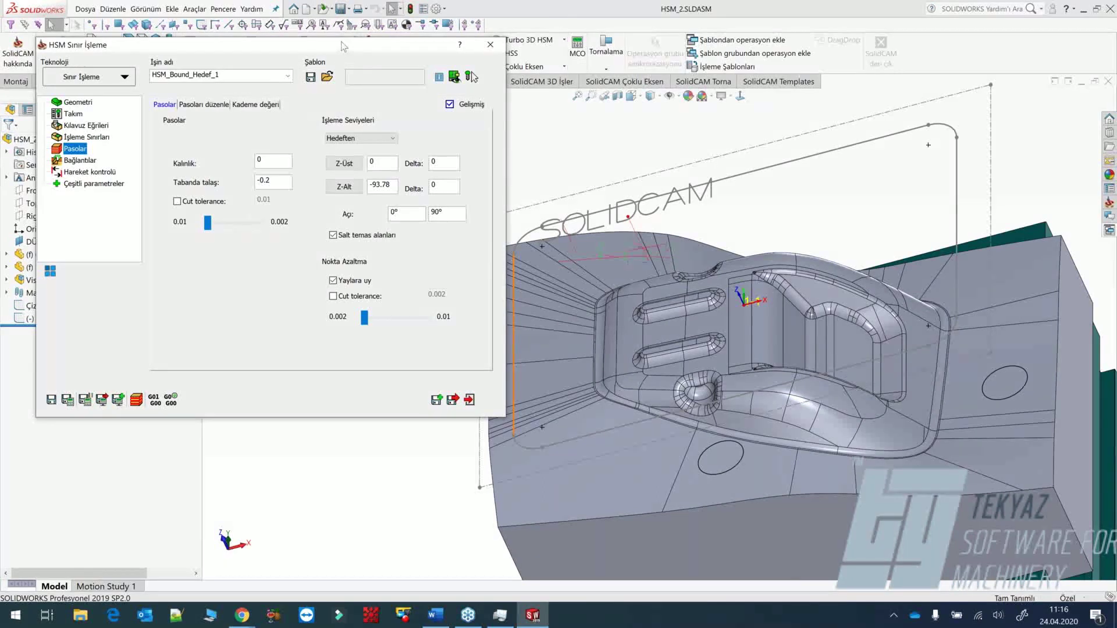
drag(342, 45, 334, 119)
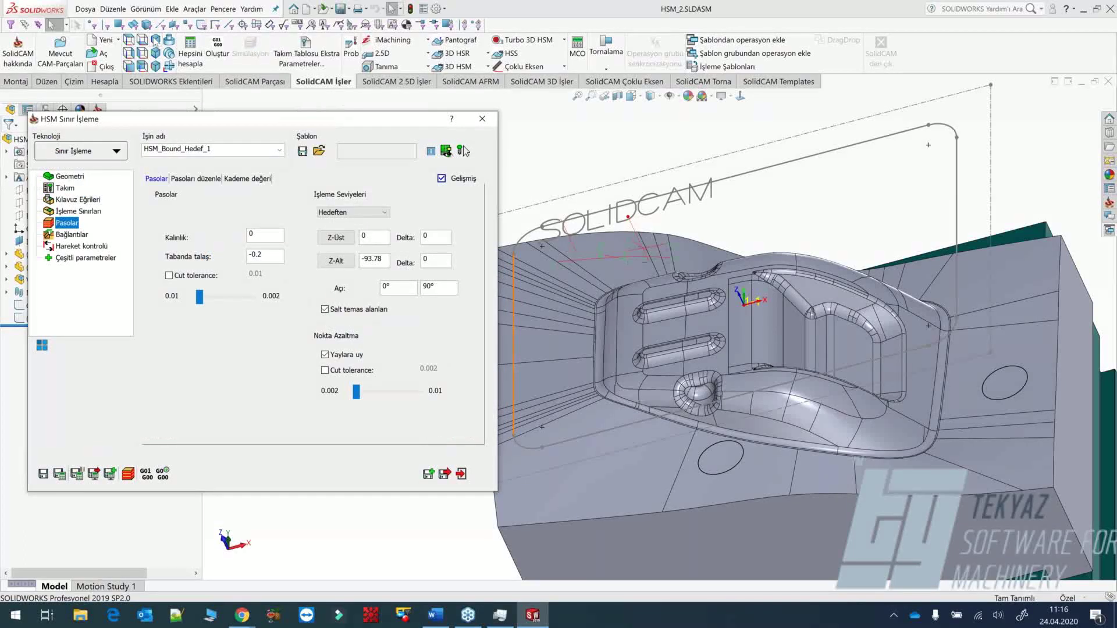
Run the solid verification of the text engraving operation at reduced speed, examine the engraved letters up close, and exit the simulation.
click(129, 475)
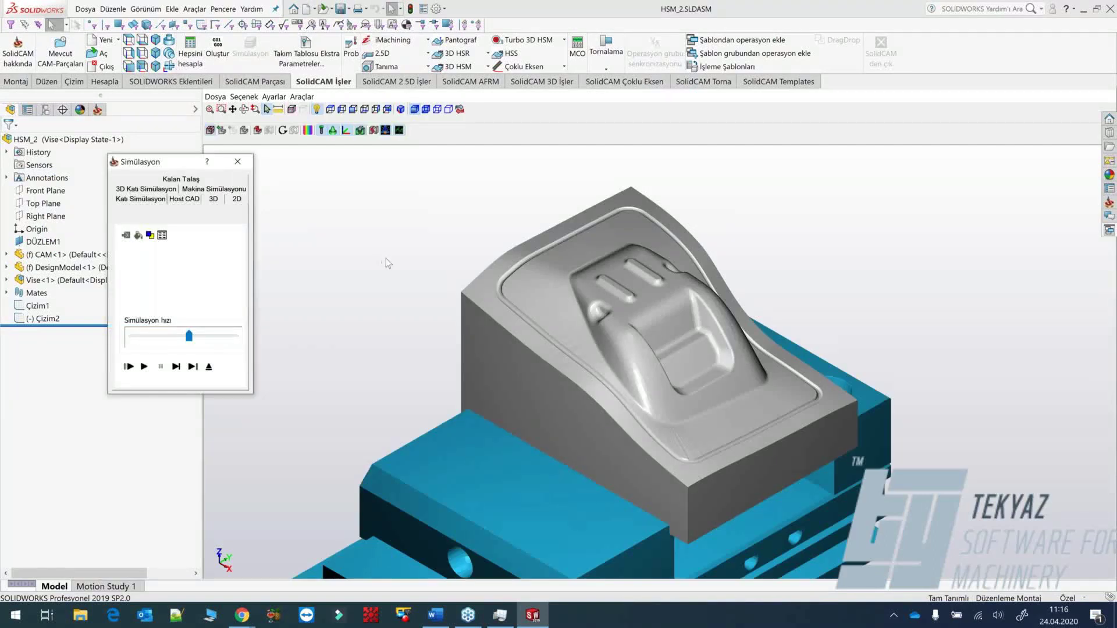
drag(386, 258, 163, 377)
click(163, 377)
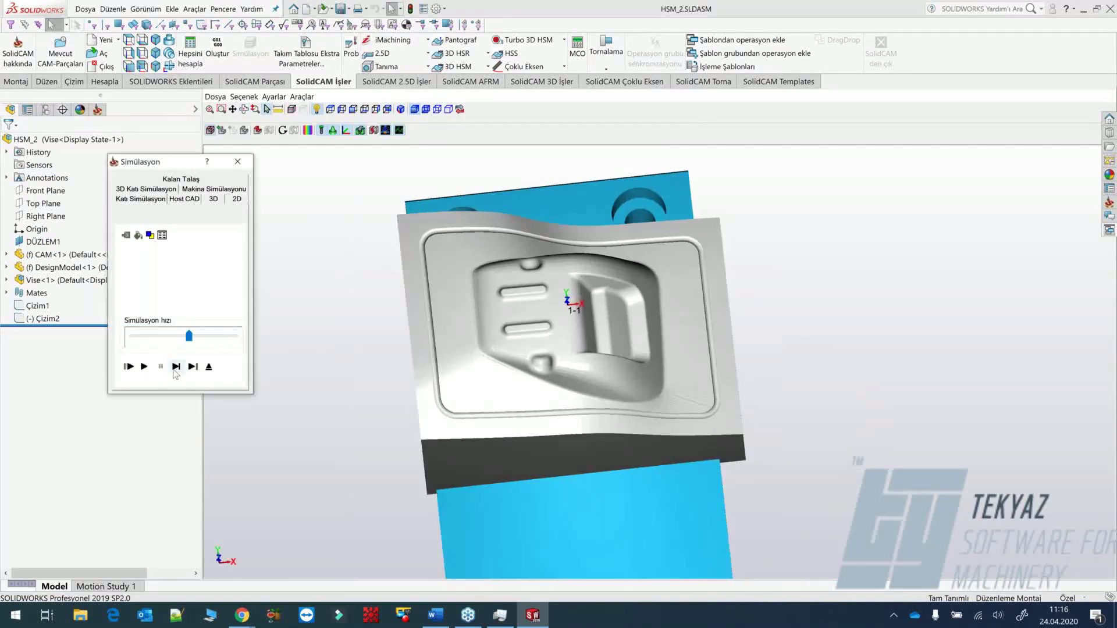
mouse_move(189, 336)
mouse_down()
mouse_move(143, 336)
mouse_move(177, 336)
mouse_up()
click(145, 367)
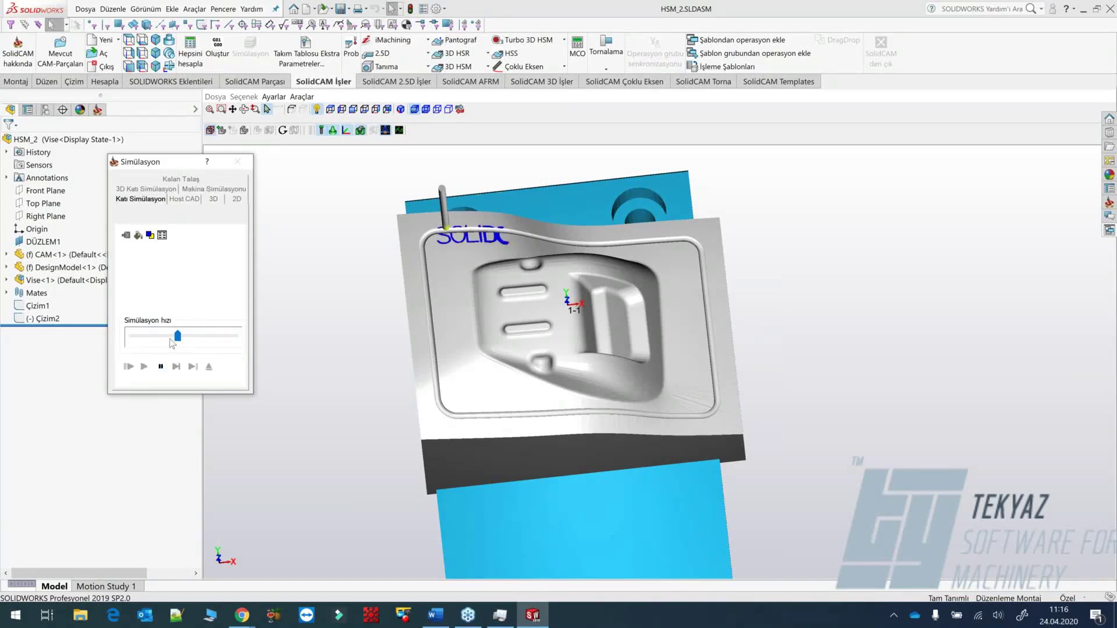
middle_drag(495, 283, 493, 277)
scroll(493, 277, up, 3)
scroll(493, 277, up, 2)
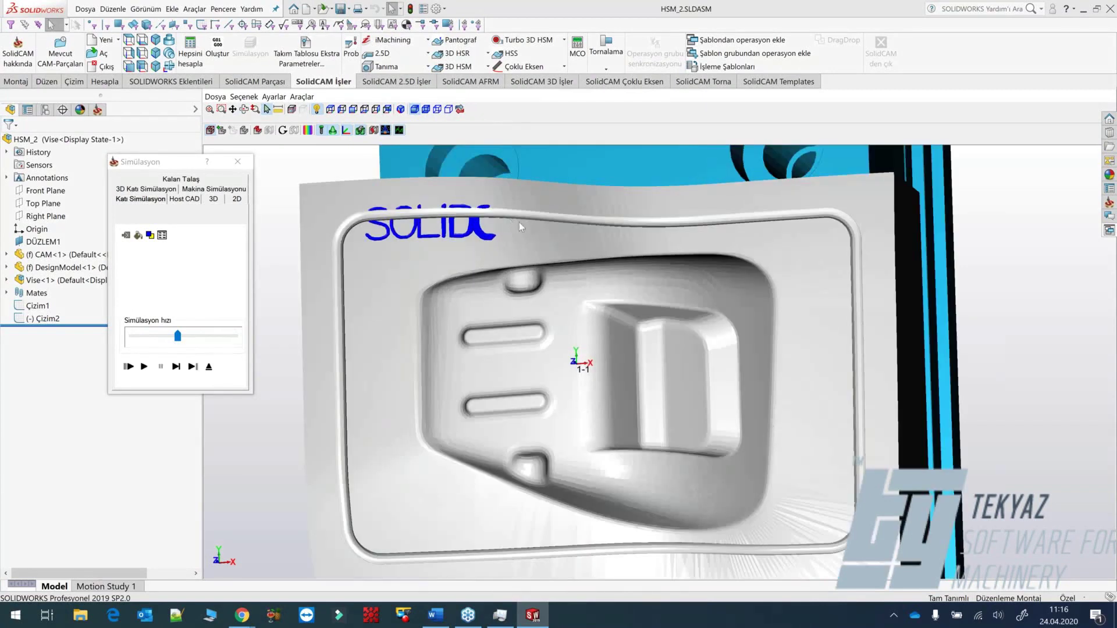
middle_drag(529, 222, 529, 220)
click(238, 163)
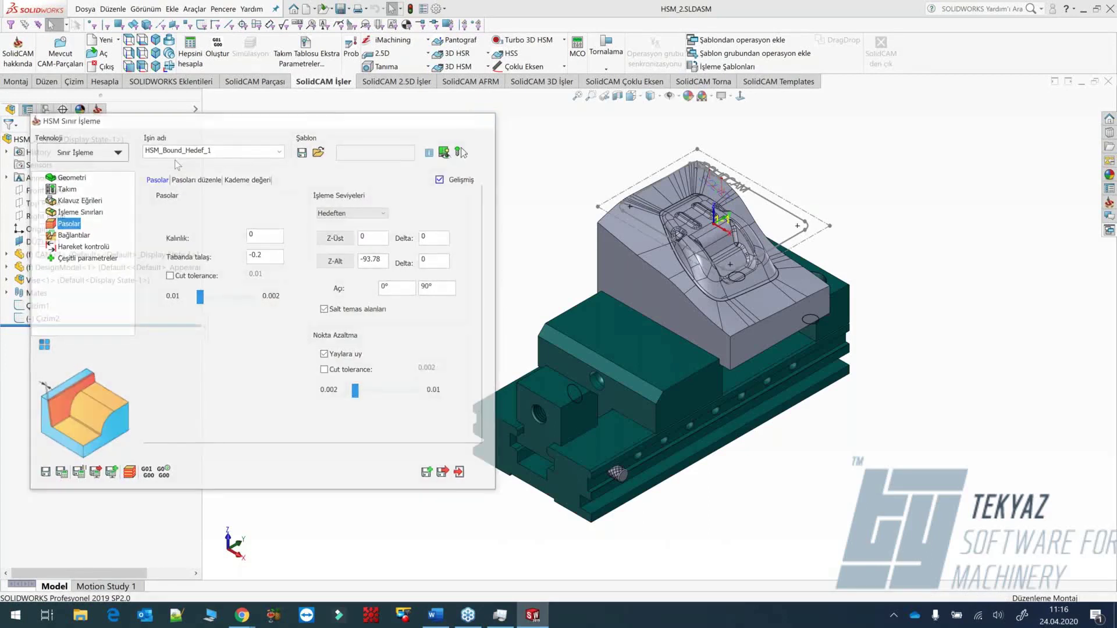
Move the T6 boundary operation below the T7 text engraving operation in the operations list.
click(75, 327)
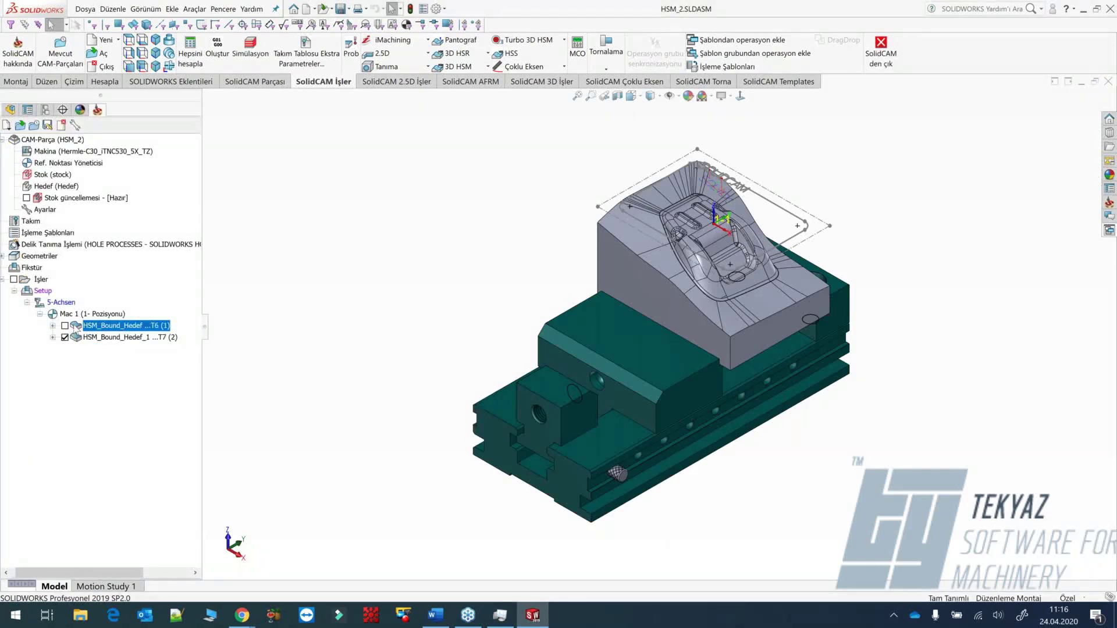
drag(75, 328, 74, 340)
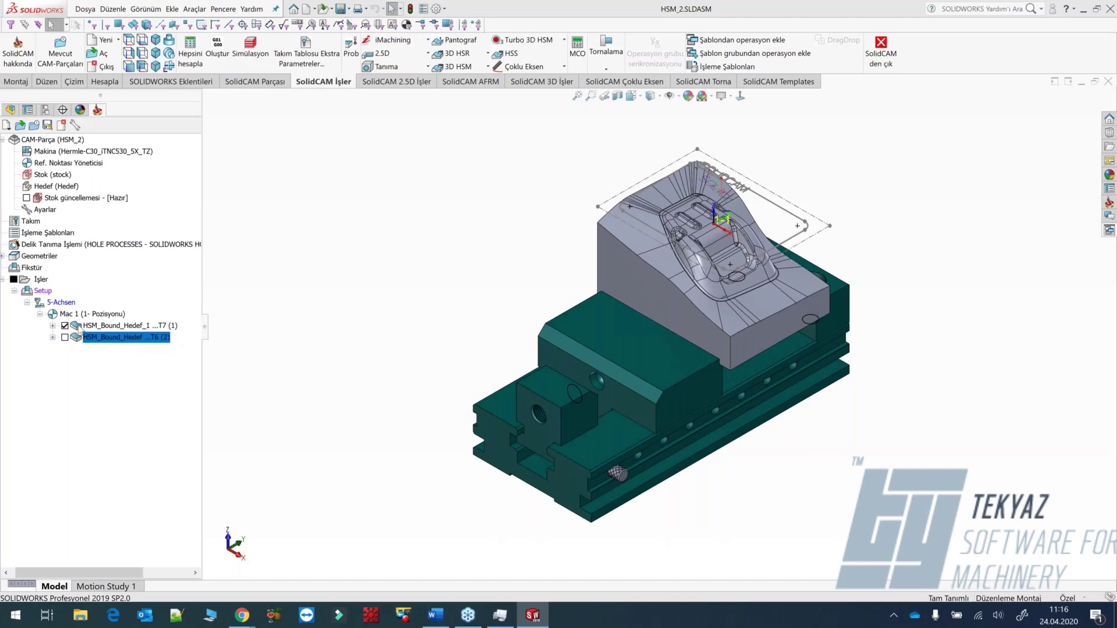
click(80, 325)
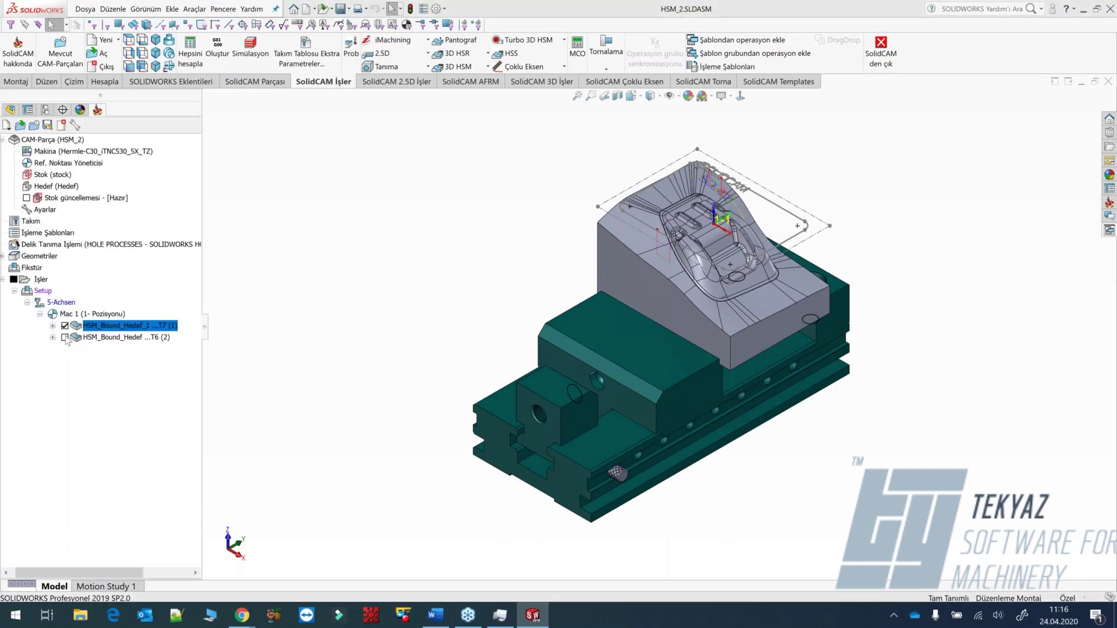
click(77, 336)
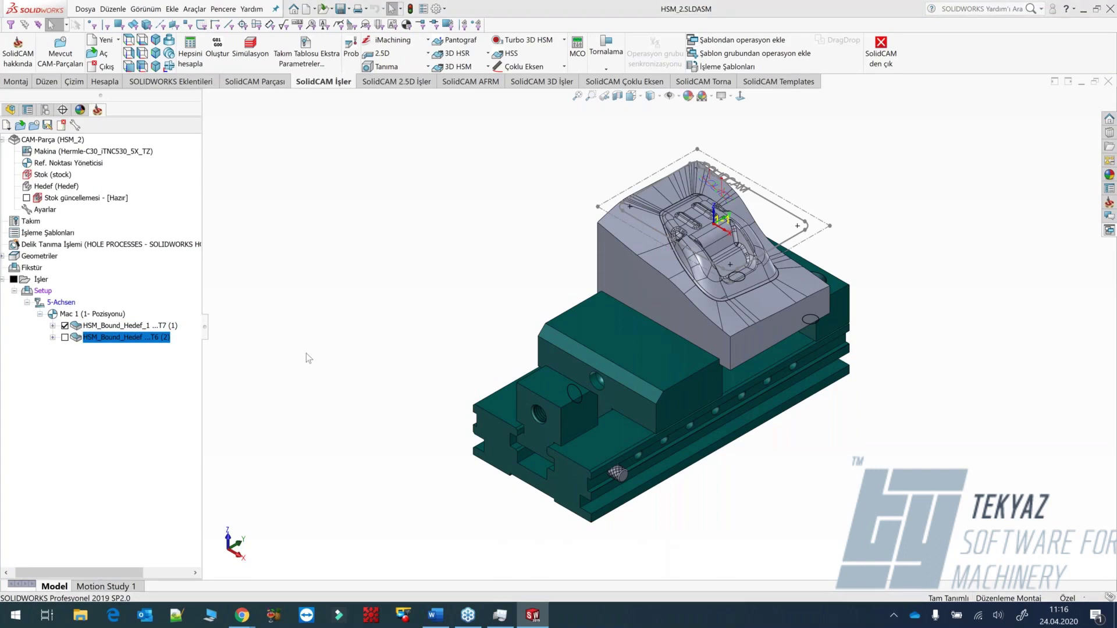
Select the T7 text engraving operation and examine its toolpath closely around the SOLIDCAM text on the part.
click(79, 326)
scroll(738, 228, down, 3)
scroll(736, 228, down, 2)
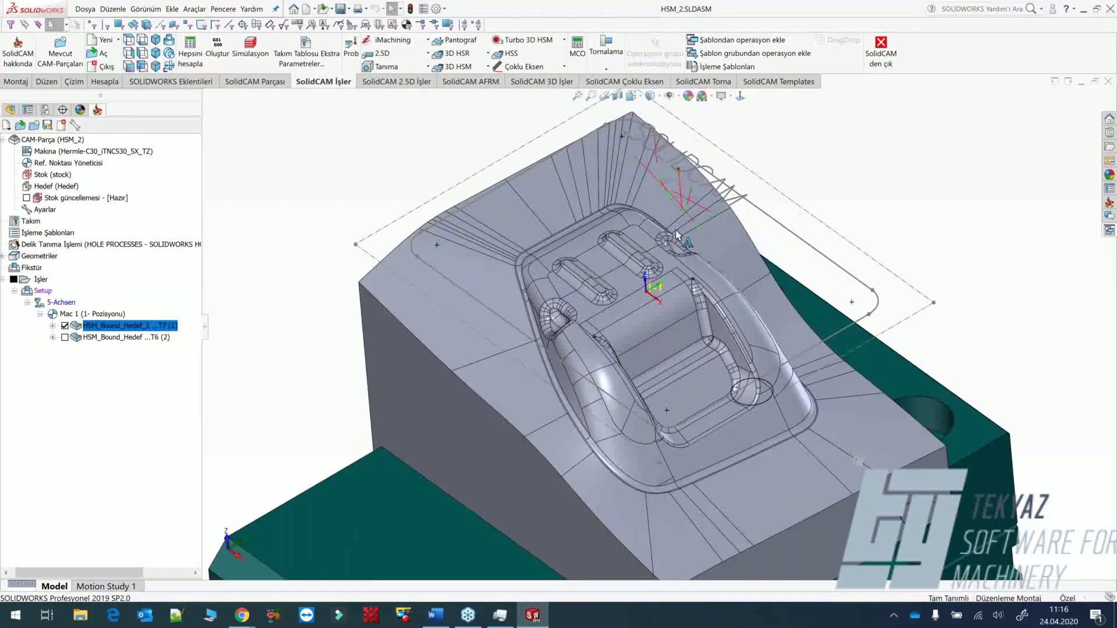
scroll(681, 241, down, 1)
scroll(685, 249, down, 3)
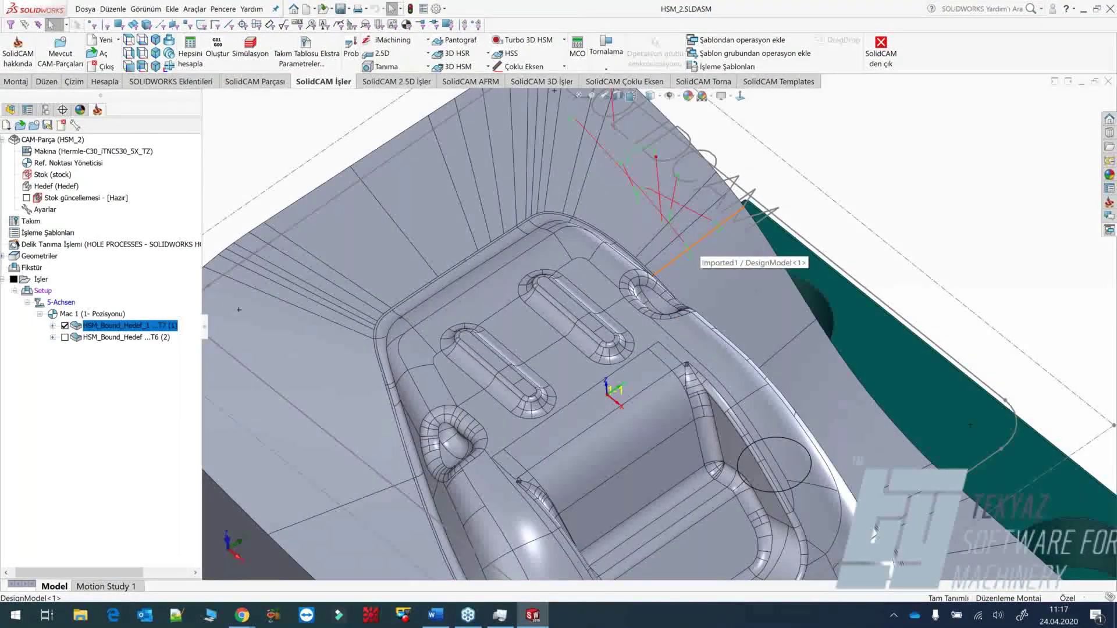
Replace the T7 text engraving operation's tool with a new ball nose cutter (Küresel takım) of 2 mm diameter, then save and recalculate.
double_click(91, 328)
click(64, 188)
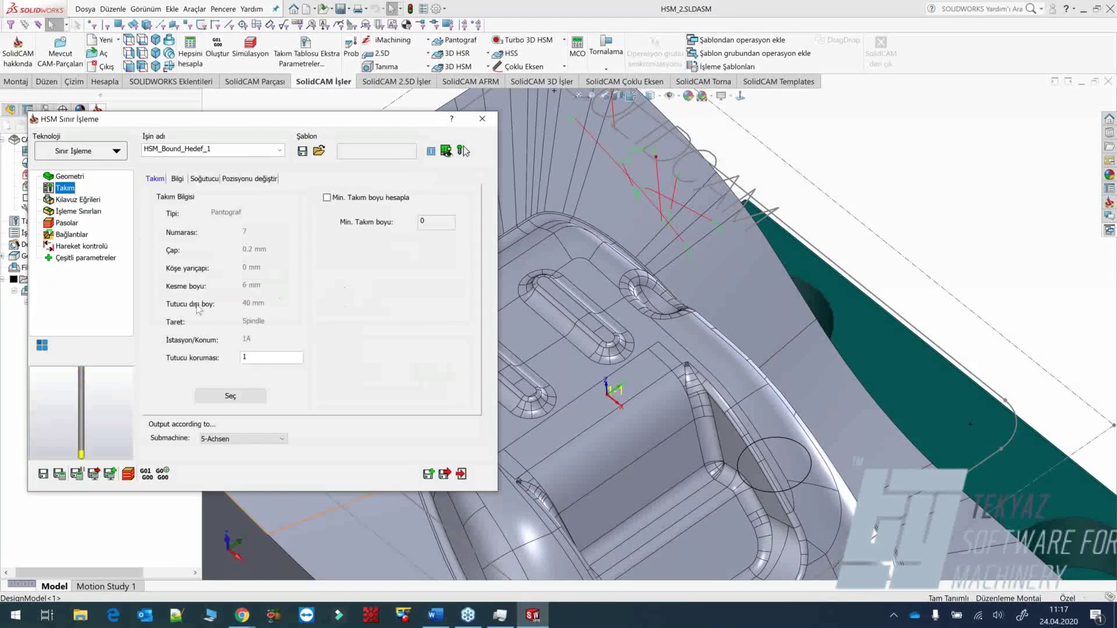
click(235, 395)
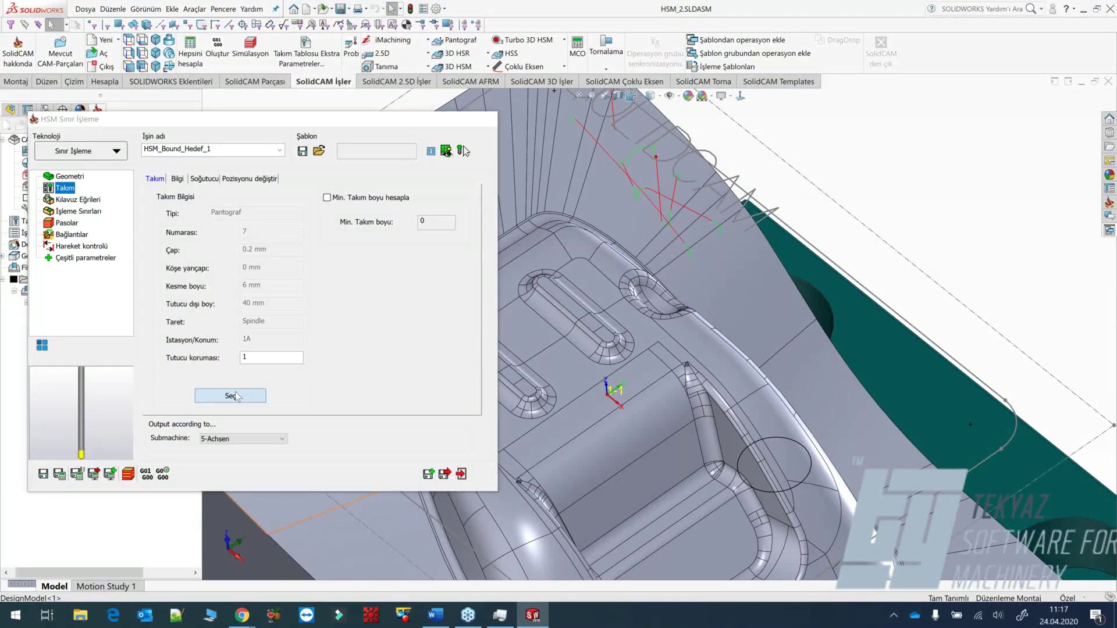
click(613, 60)
double_click(437, 105)
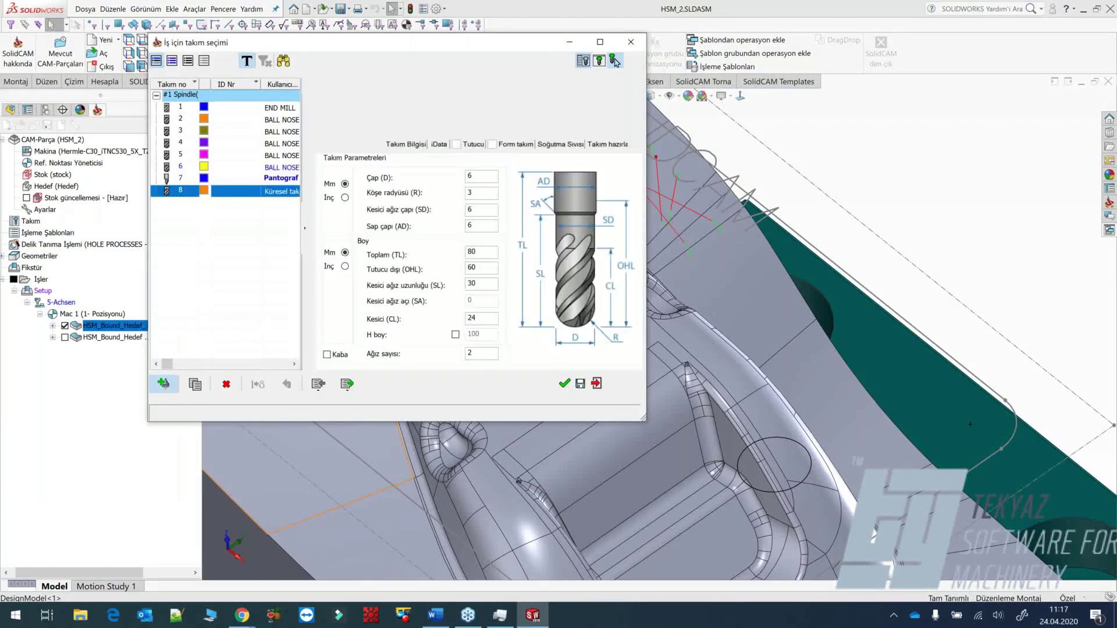
click(472, 226)
click(564, 383)
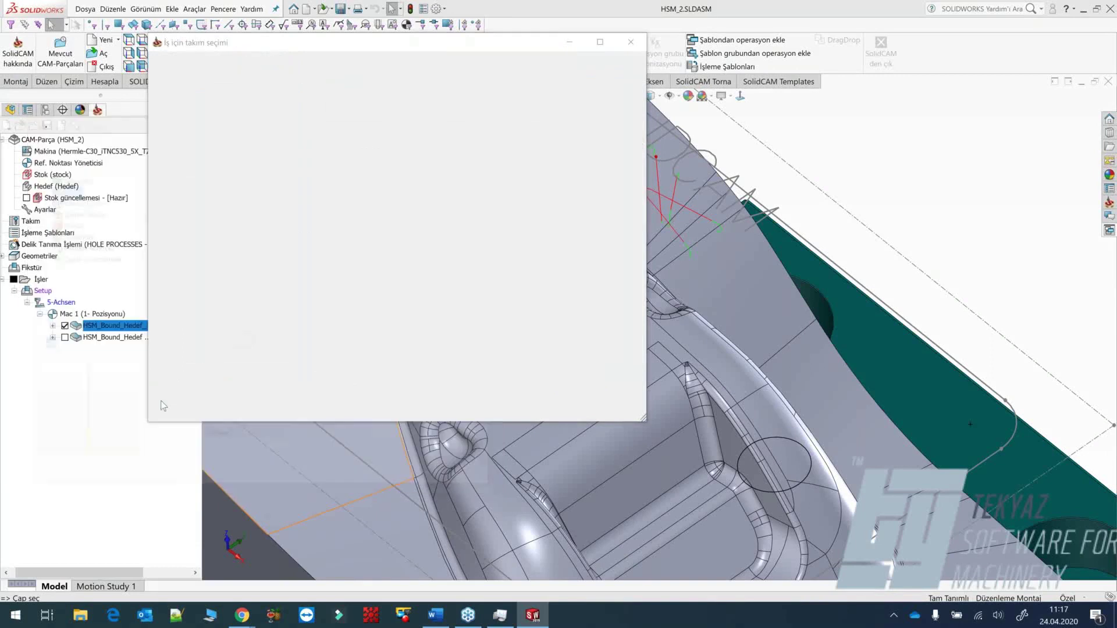
click(342, 102)
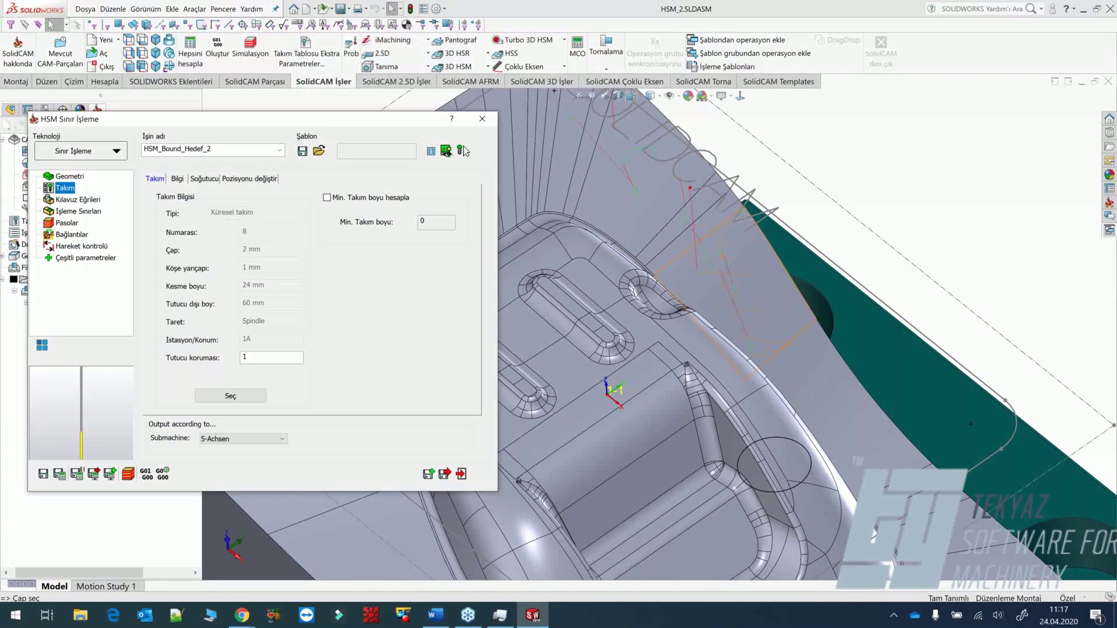
Run the solid verification of the engraving operation with the 2 mm ball nose tool and exit the simulation.
click(130, 474)
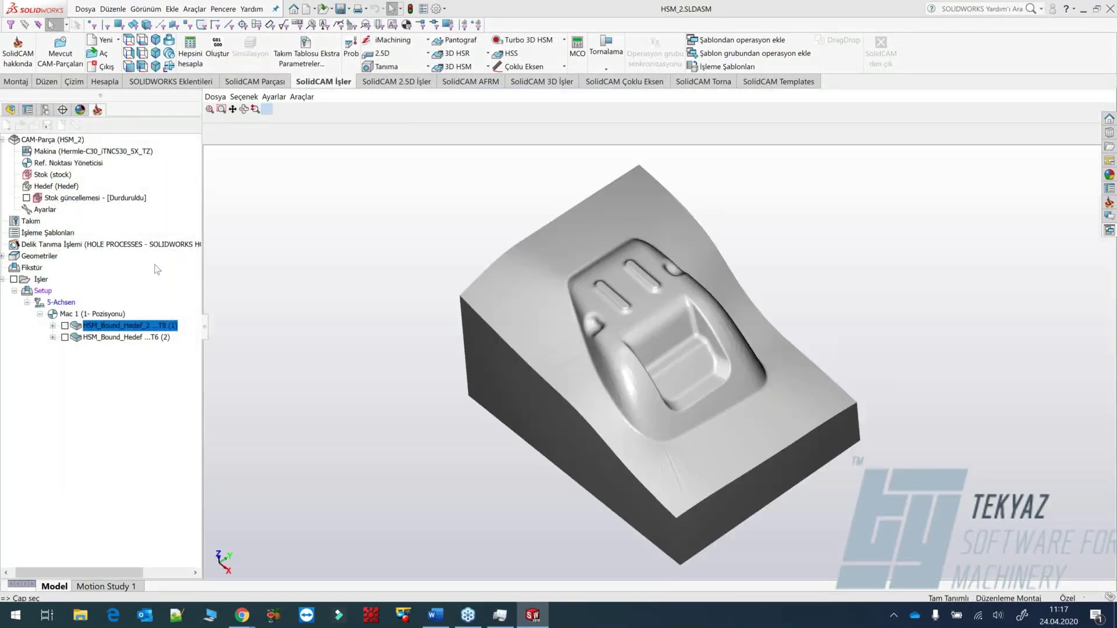
click(144, 367)
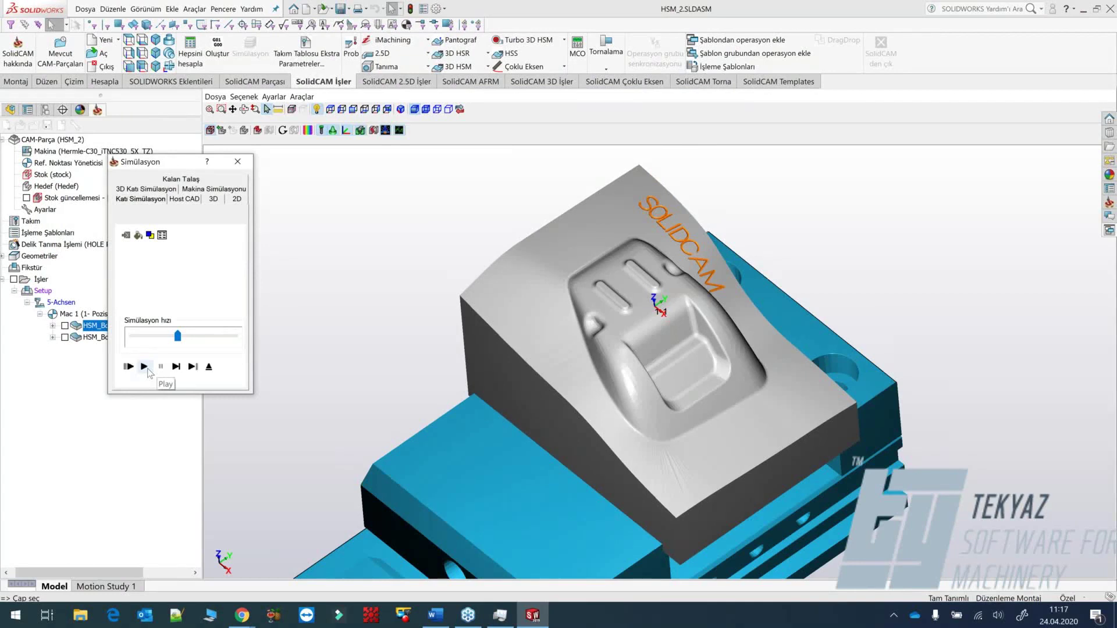
click(208, 367)
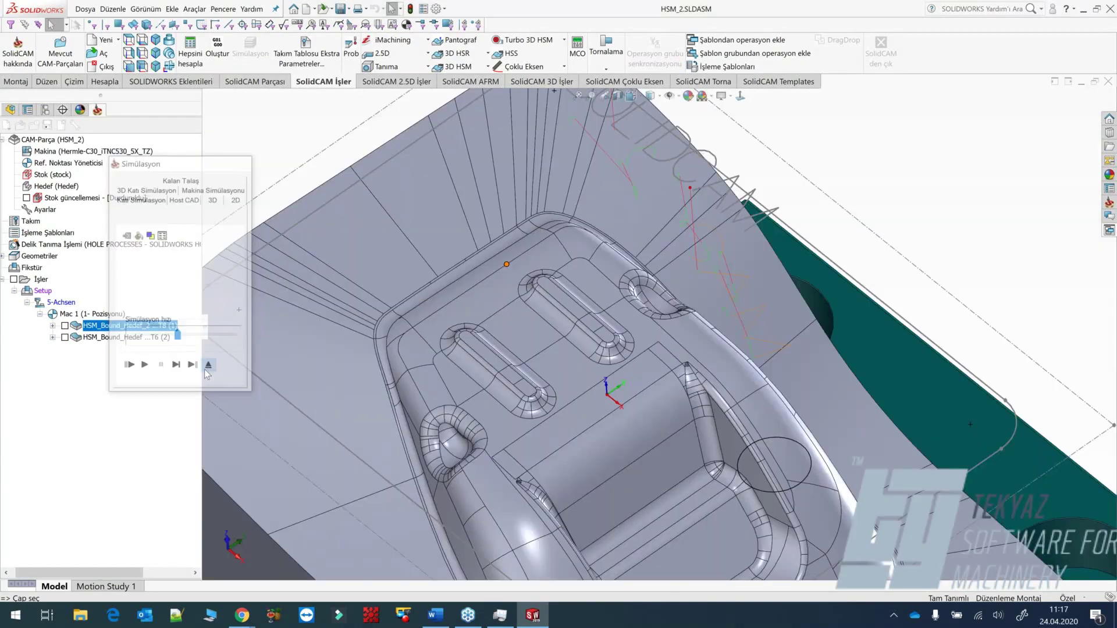
Pick the engraving operation's entry point (Giriş Noktası) on the part at about X -84.14, Y 45.957, then save and recalculate.
click(64, 236)
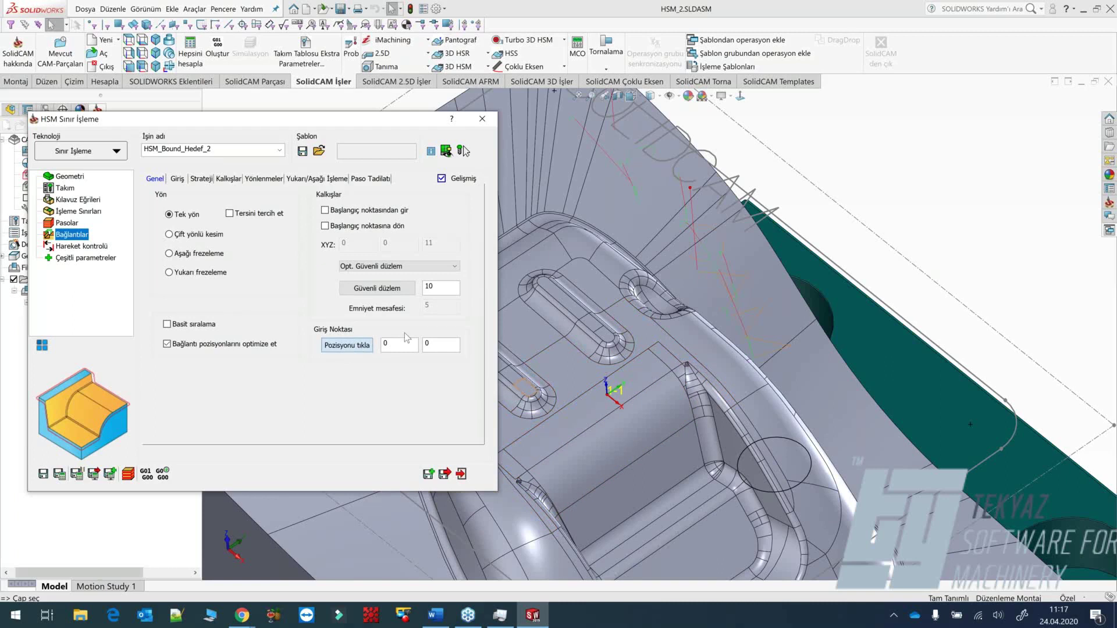
key(Escape)
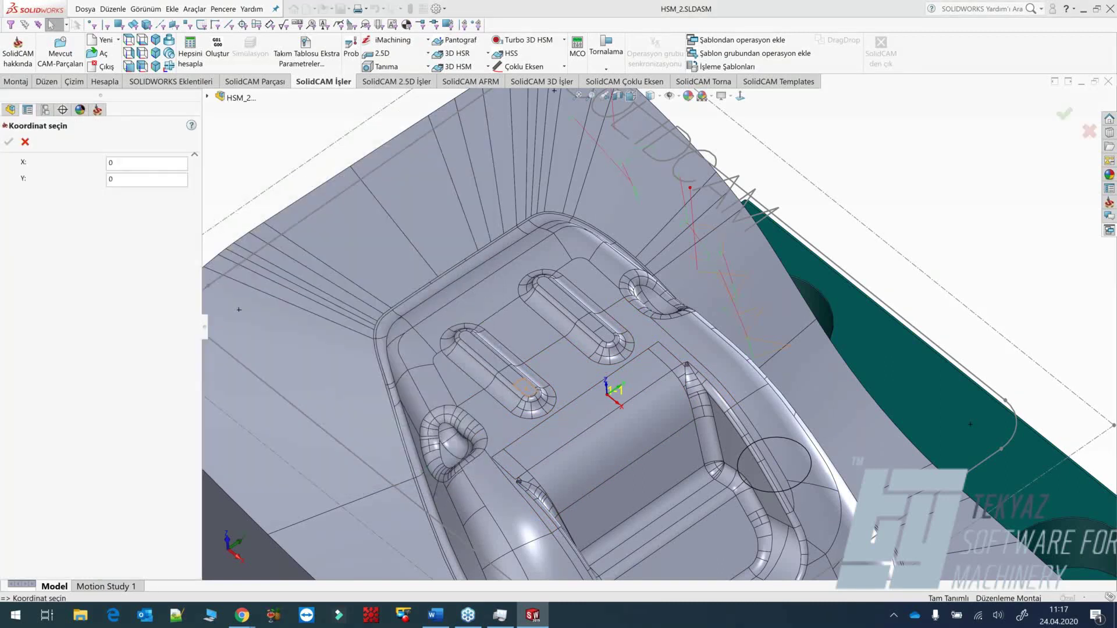
click(533, 192)
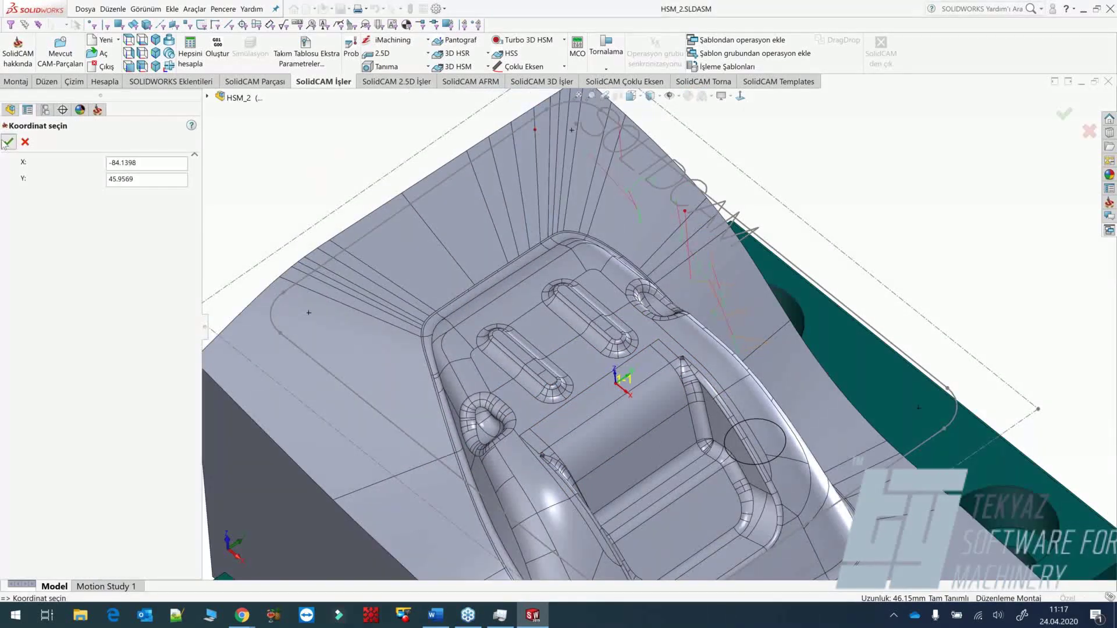
click(6, 143)
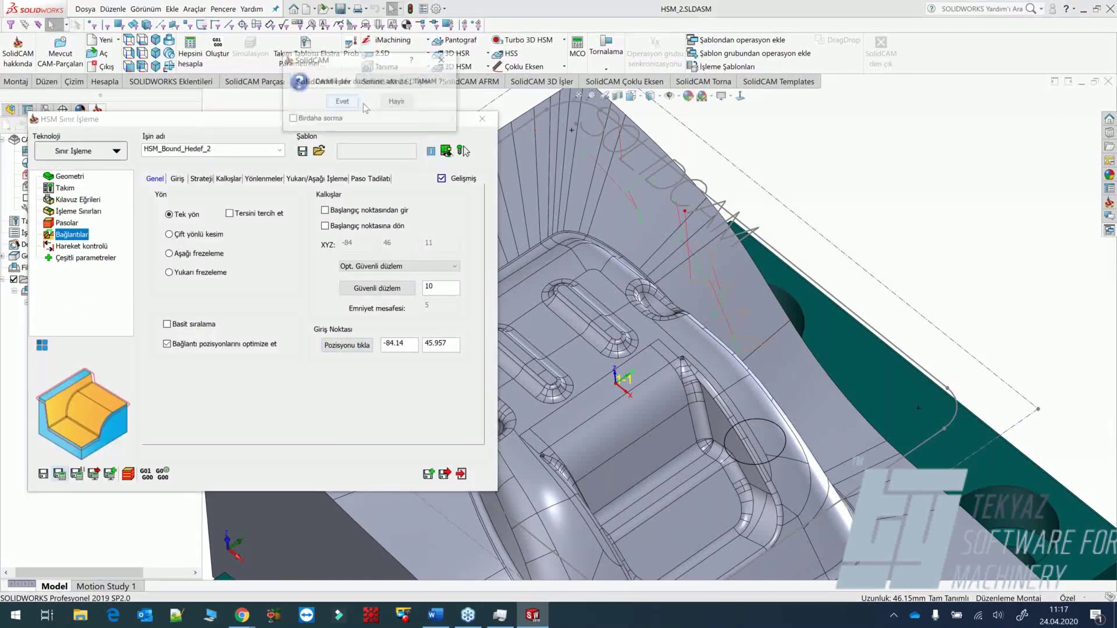
click(343, 102)
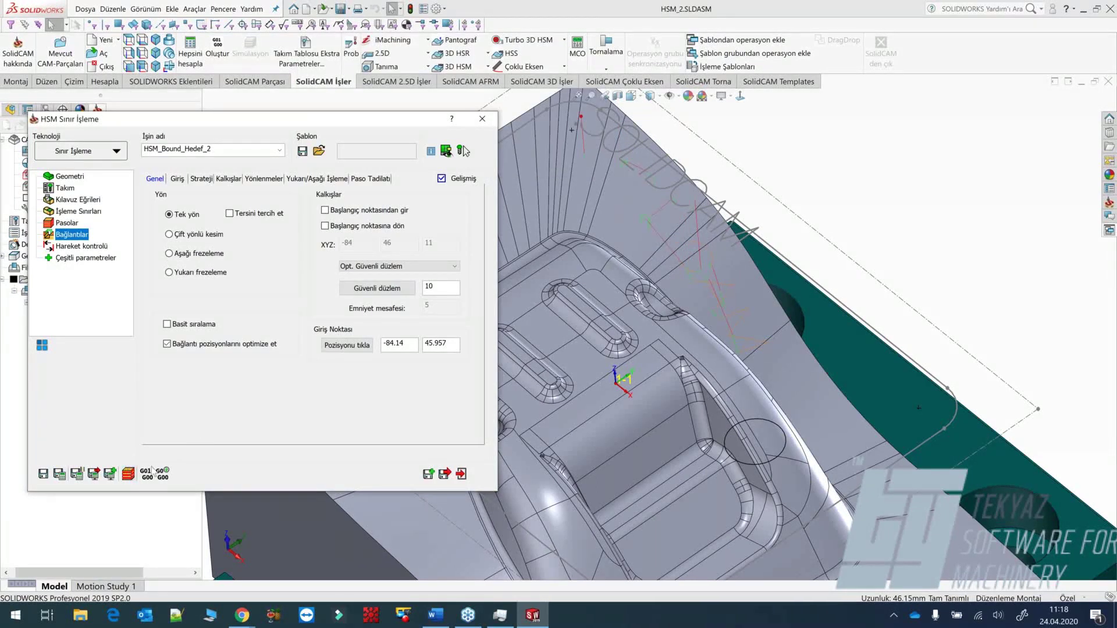
Verify the engraving operation from its new entry point in the solid simulation, exit it, and hide the operation's toolpath.
click(128, 474)
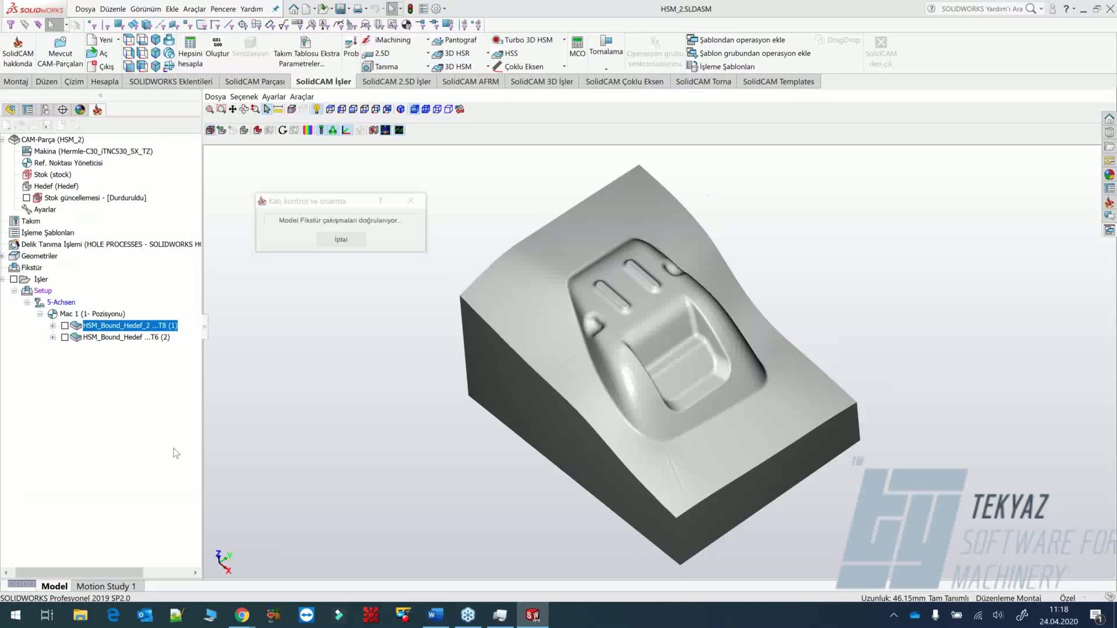
click(142, 367)
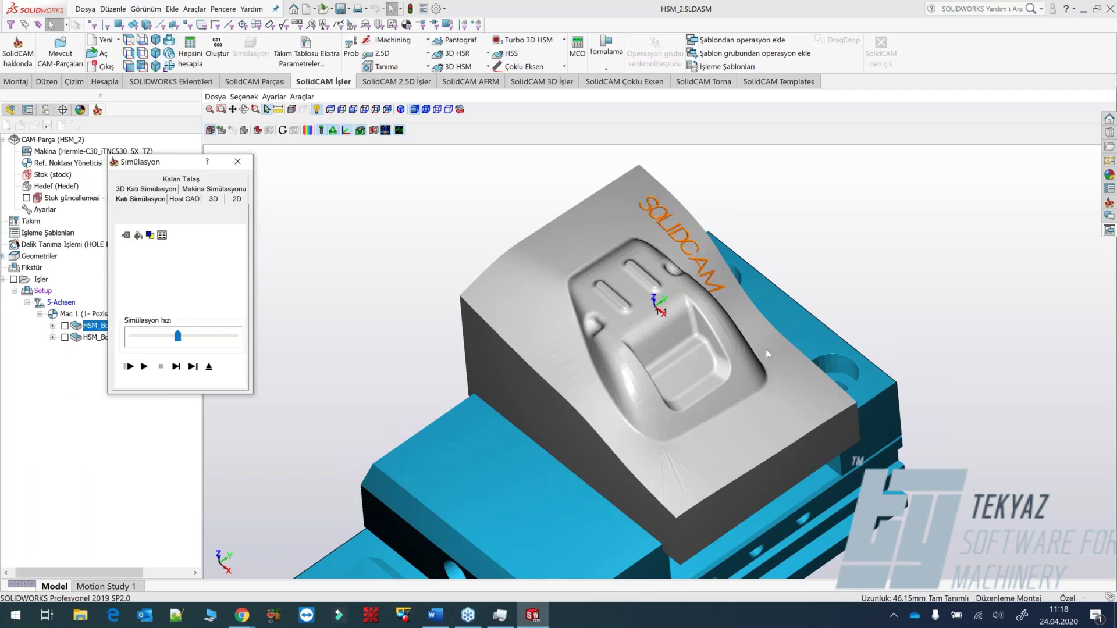
click(238, 165)
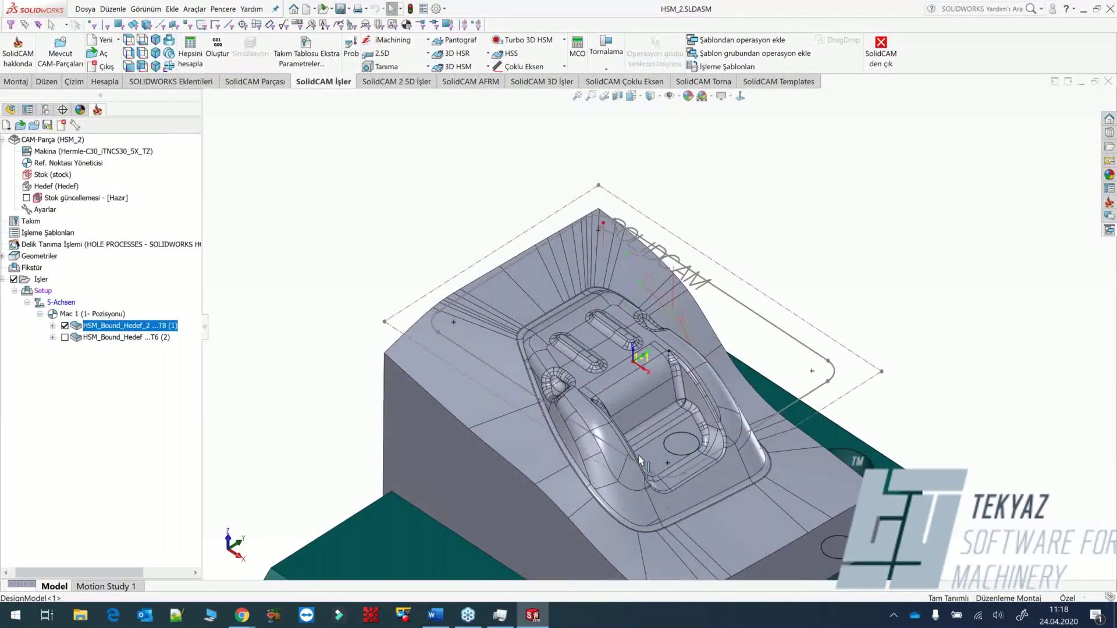
click(65, 326)
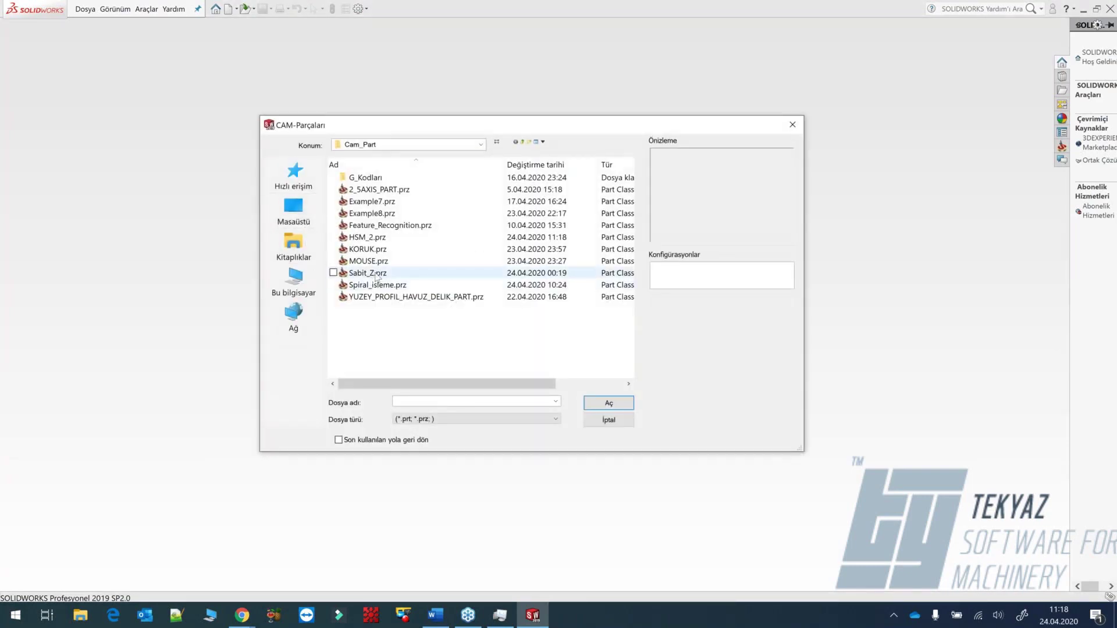
Open the Spiral_isleme.prz CAM part from the Cam_Part folder.
click(371, 286)
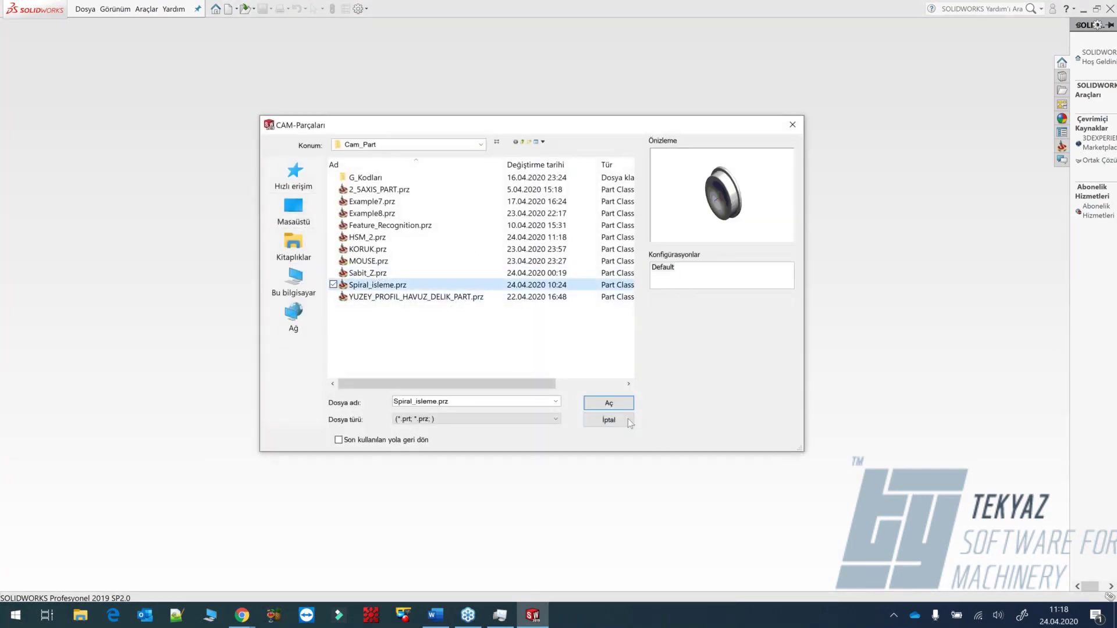
click(608, 404)
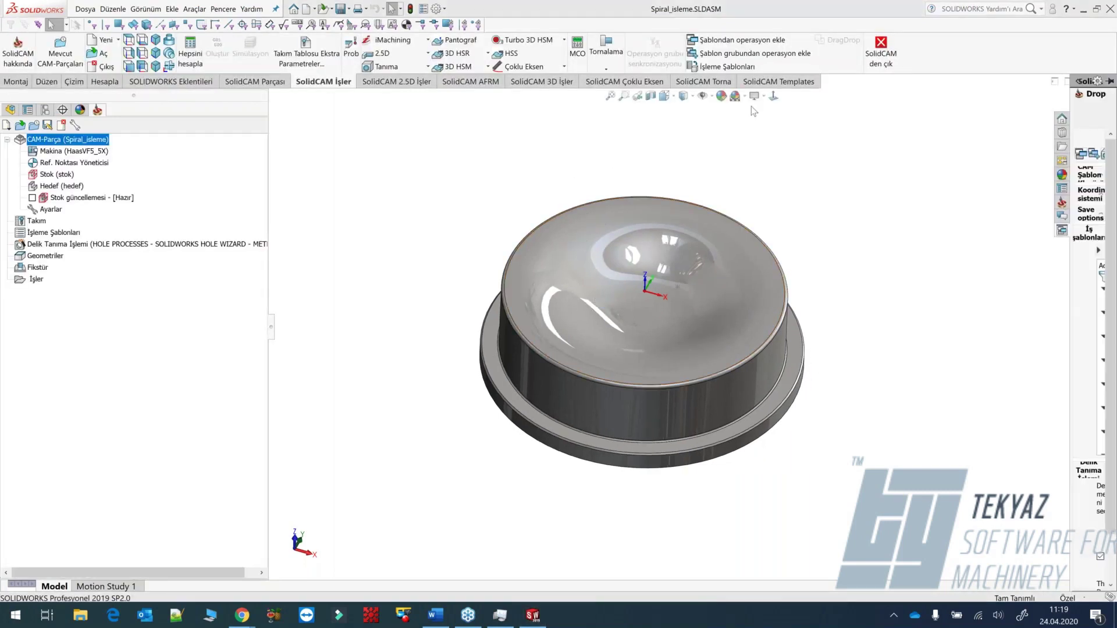
Turn off RealView graphics for the round dished part and view its concave top surface.
click(763, 96)
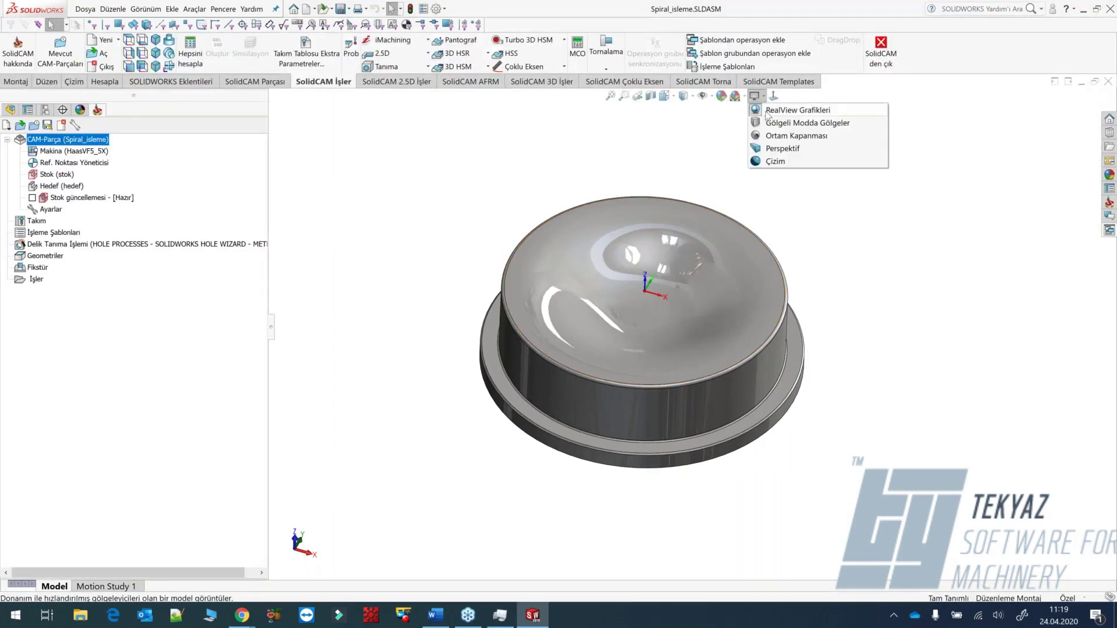
click(777, 105)
mouse_move(713, 329)
middle_down()
mouse_move(718, 362)
mouse_move(715, 339)
middle_up()
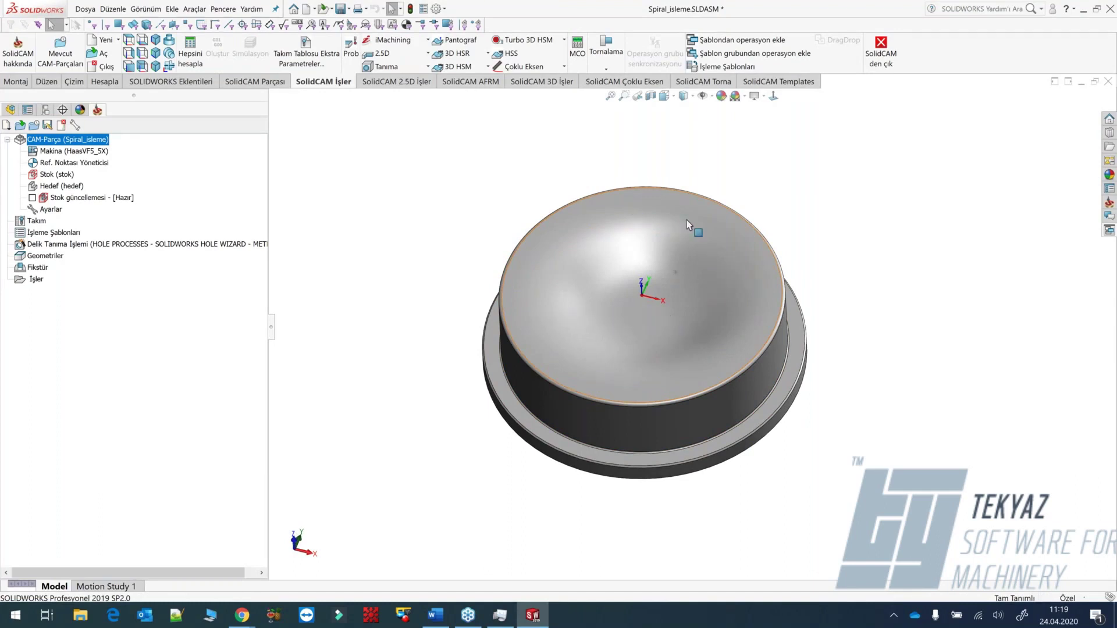
scroll(705, 305, down, 1)
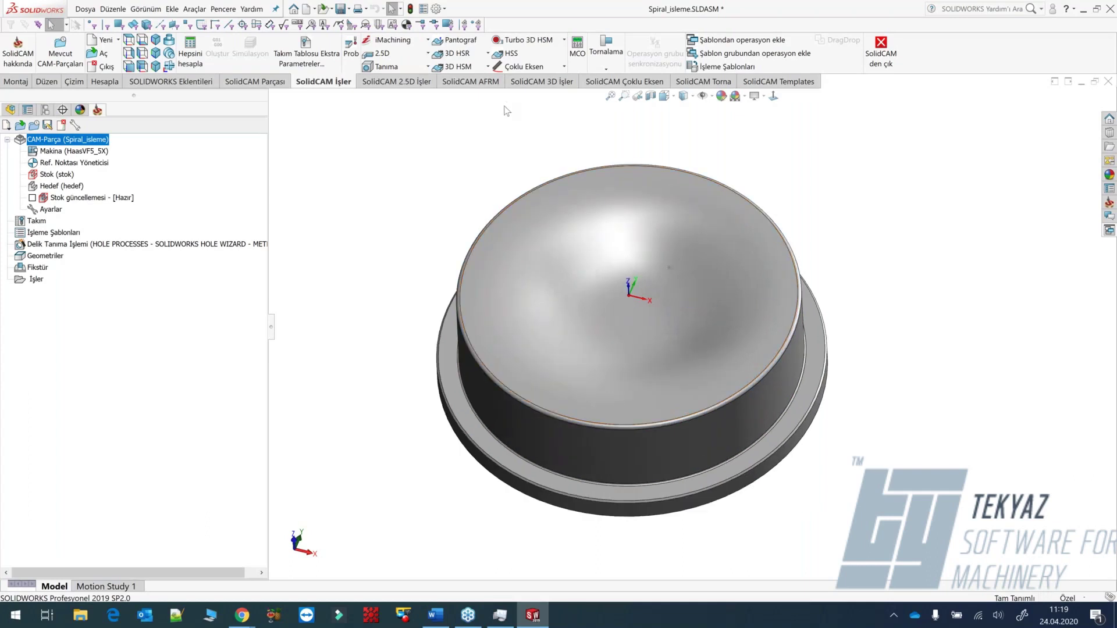
Start a 3D HSM spiral machining (Spiral İşleme) operation on the hedef geometry and change its technology to helical passes (Helisel Pasolar).
click(469, 66)
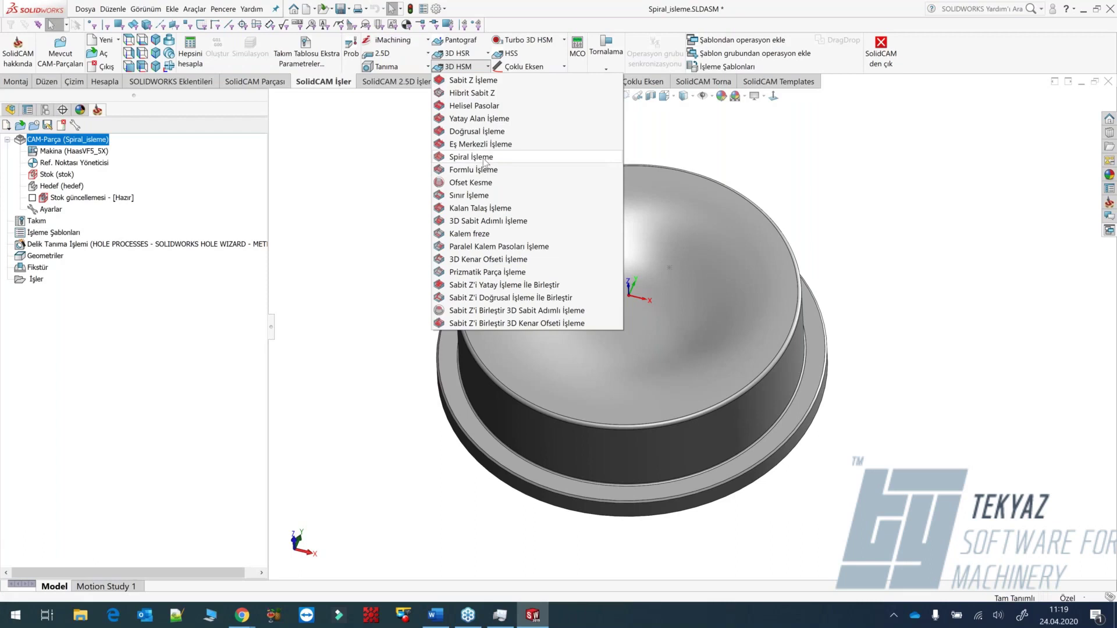
click(471, 158)
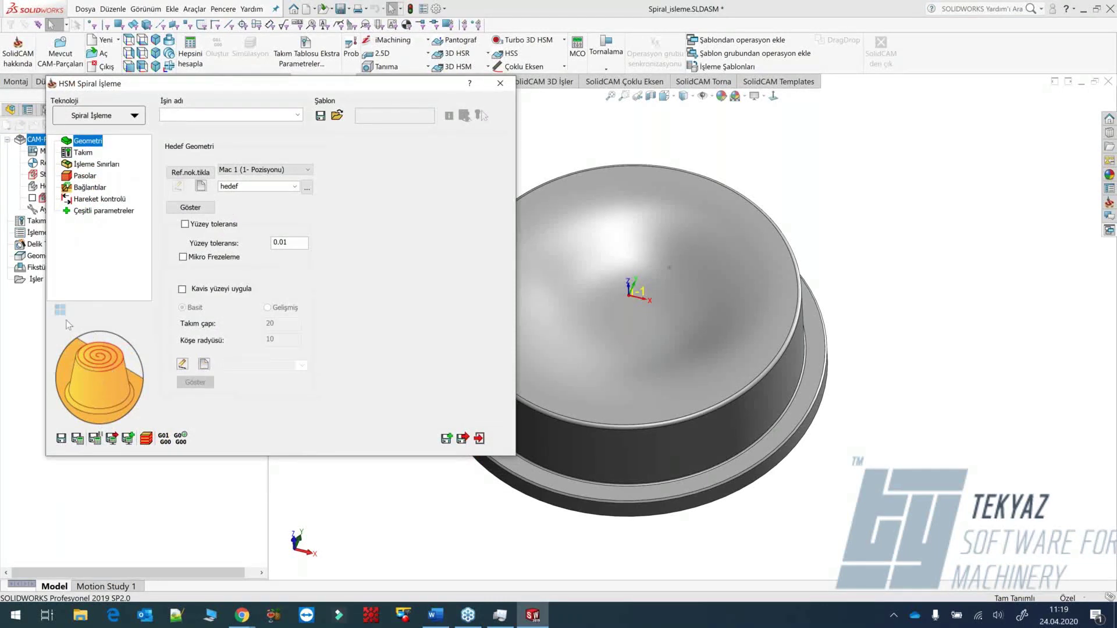
click(81, 152)
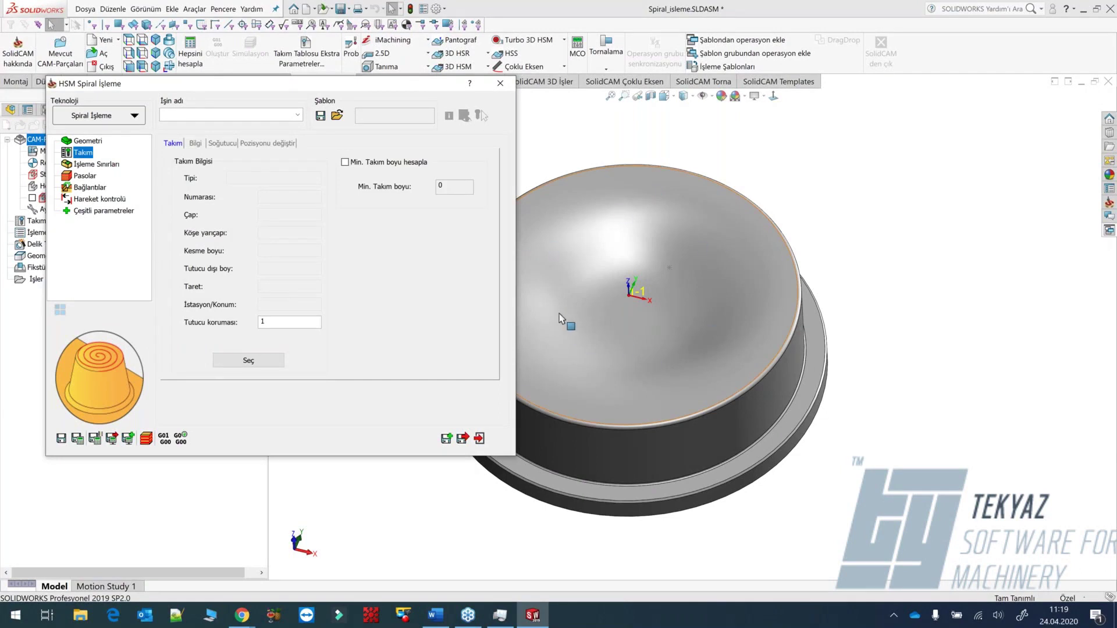
click(134, 116)
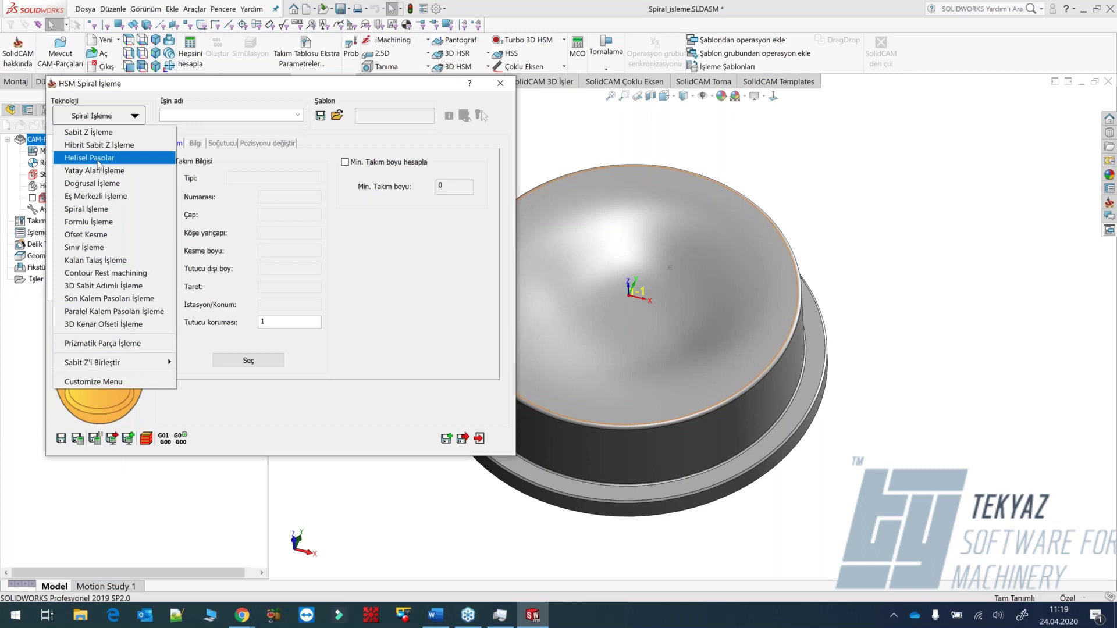
click(99, 158)
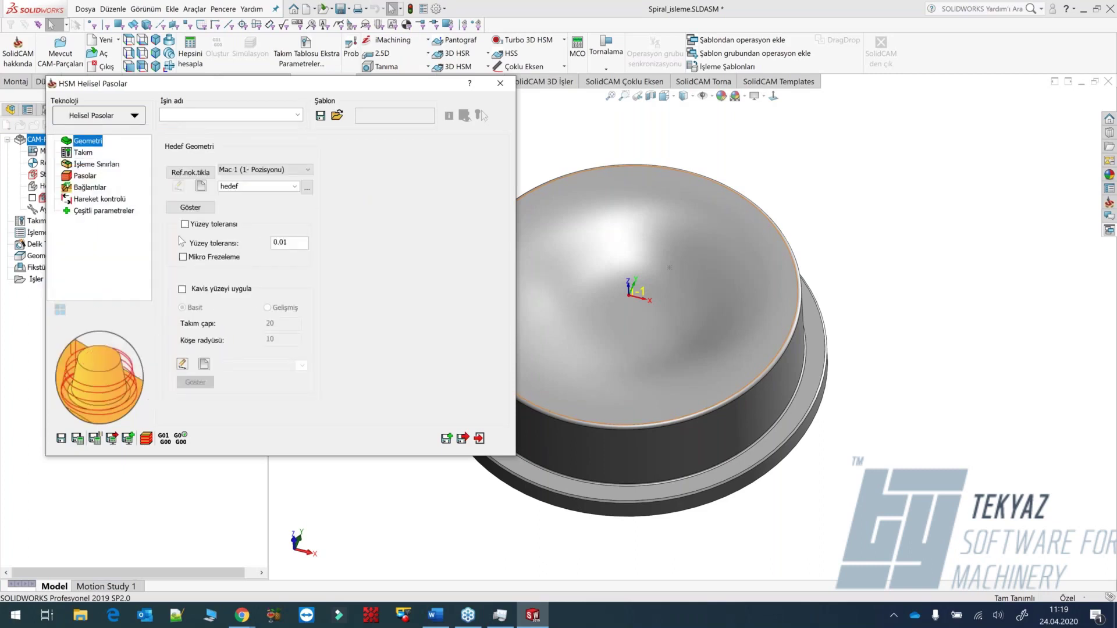
Assign a tool from the part's tool table to the helical passes operation.
click(82, 153)
click(244, 360)
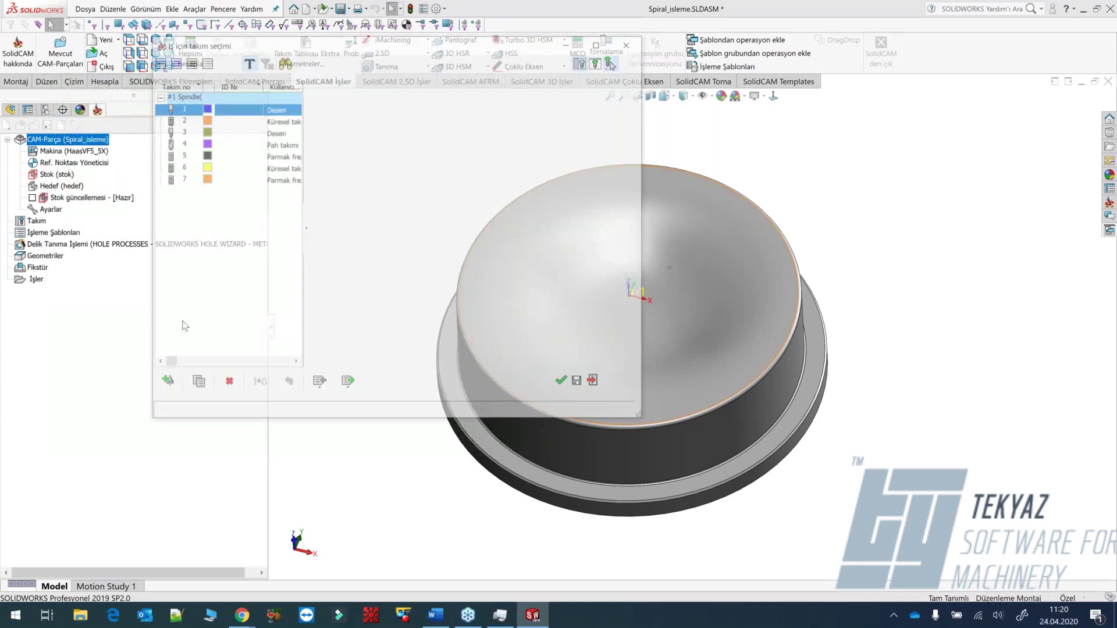
click(564, 384)
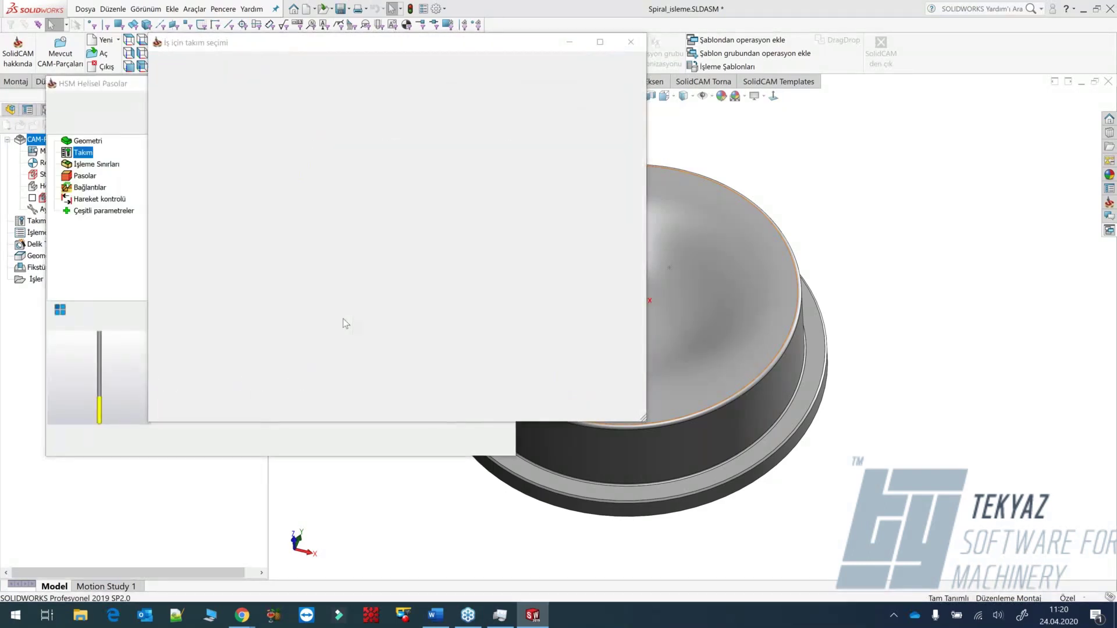
Define a user-defined machining boundary (Kullanıcı tanımlı) for the helical operation from the circular rim edge of the dished top surface.
click(96, 165)
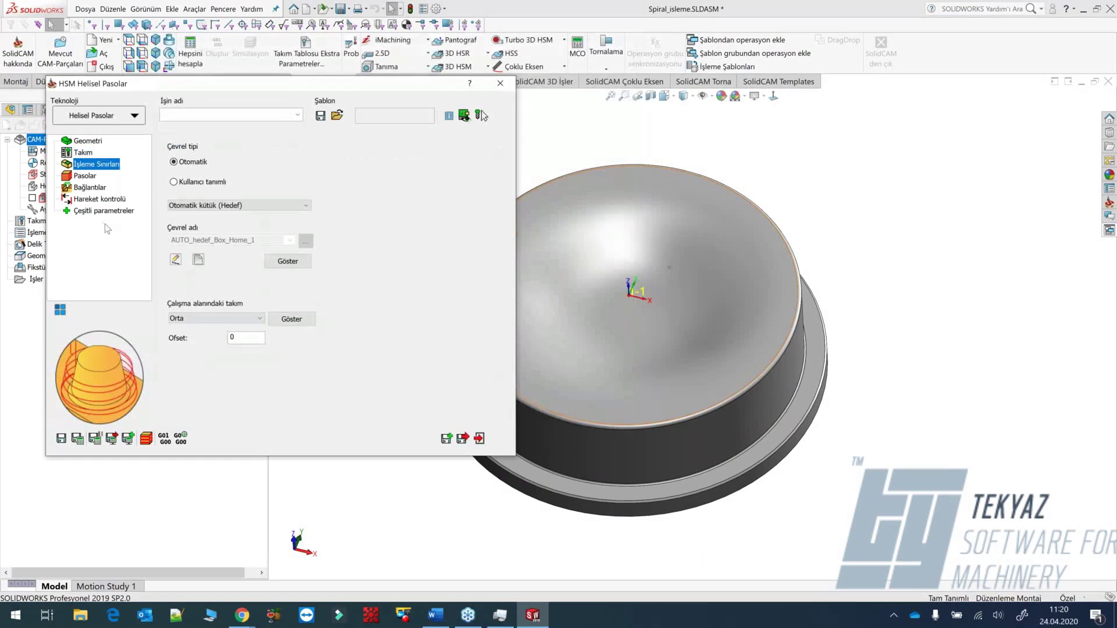
click(193, 183)
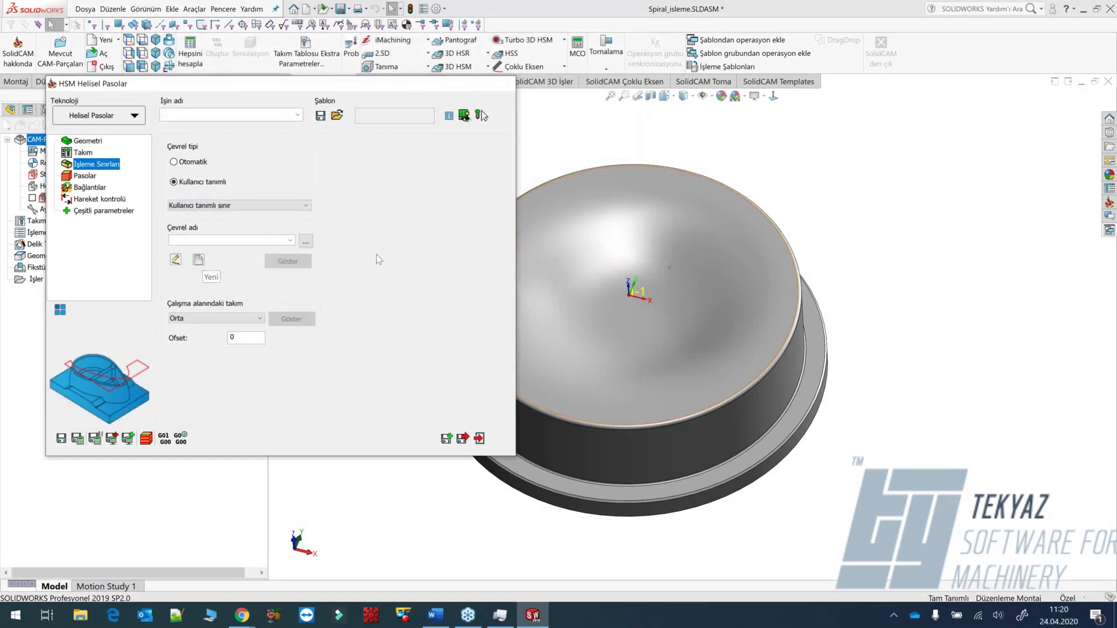
click(198, 260)
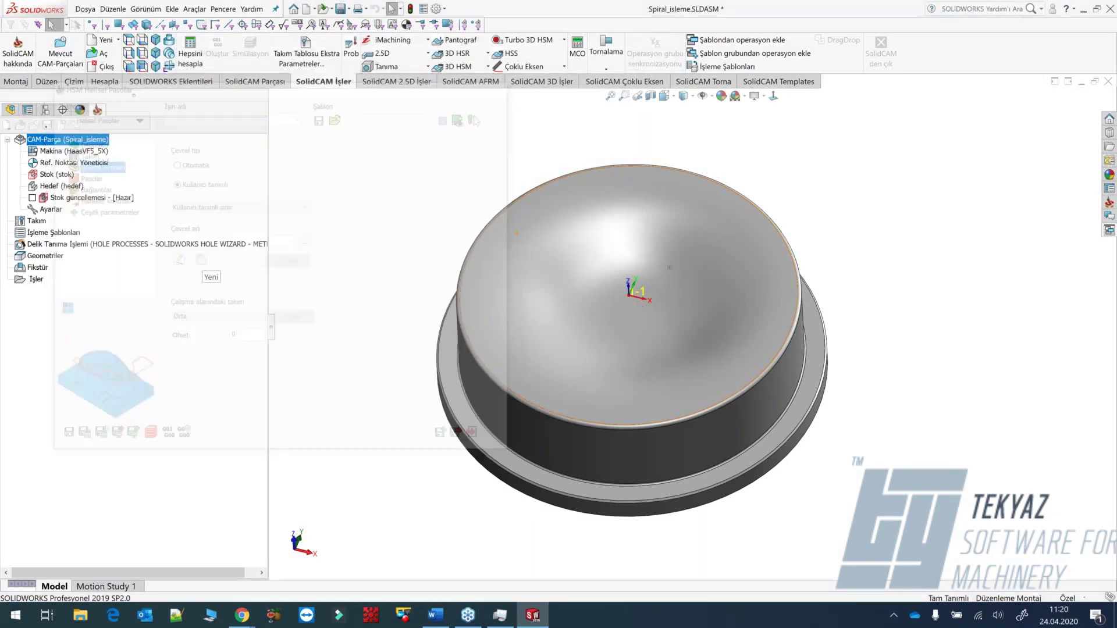
click(506, 209)
click(314, 102)
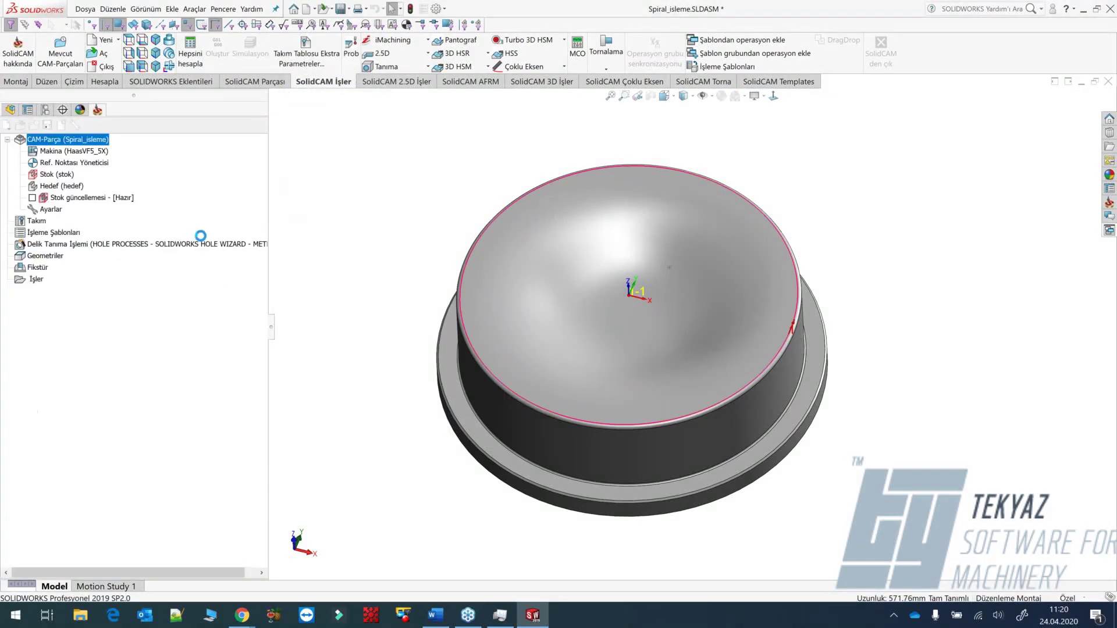
Set the helical operation's step down (Aşağı adım) to 0.5, then save and calculate it.
click(290, 284)
key(BackSpace)
text(5)
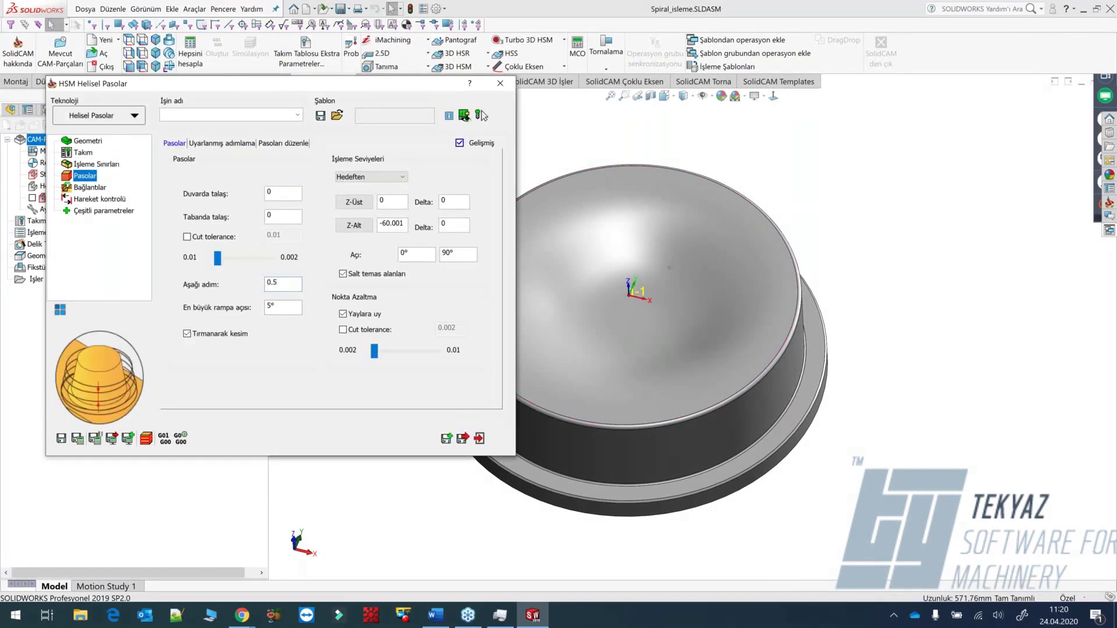
click(78, 438)
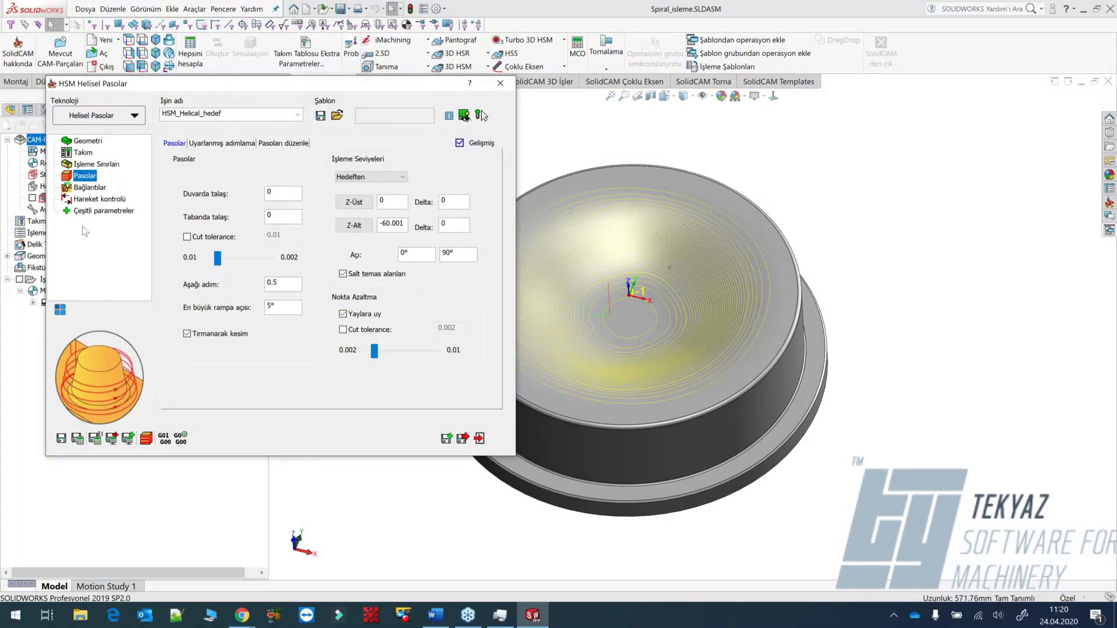
Change the helical operation's technology to spiral machining (Spiral İşleme) and open its tool settings.
drag(293, 91, 231, 69)
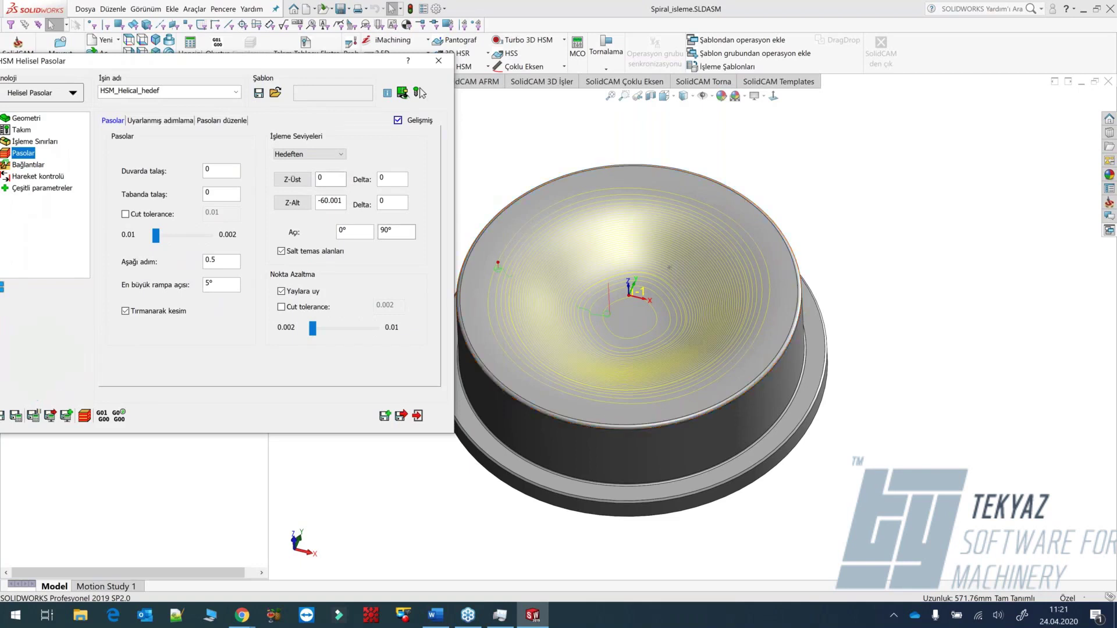
drag(352, 66, 417, 60)
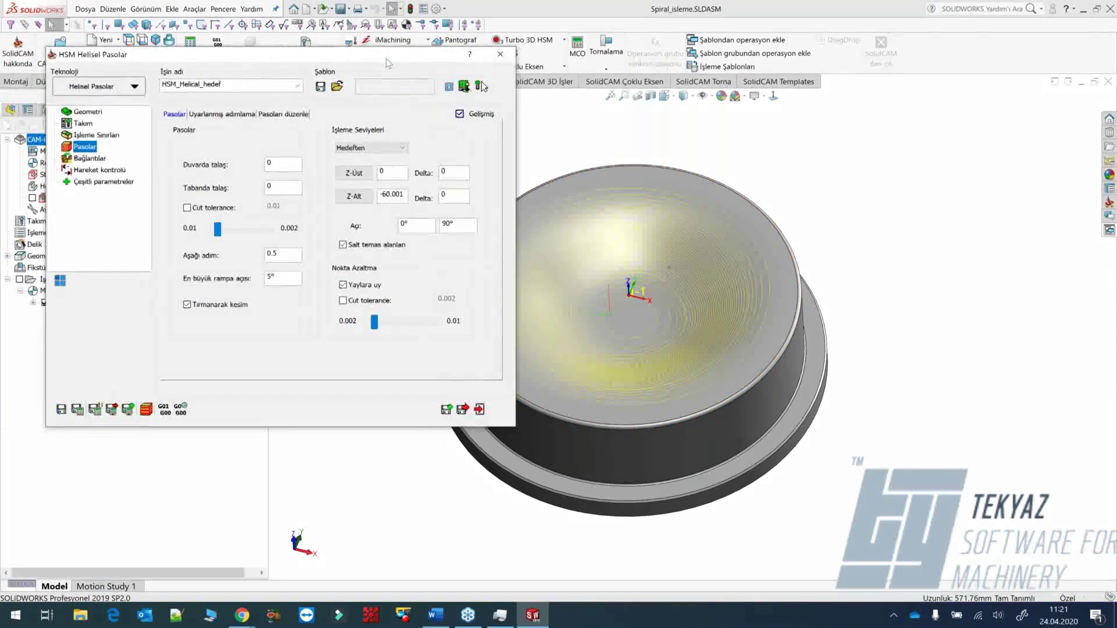
click(112, 87)
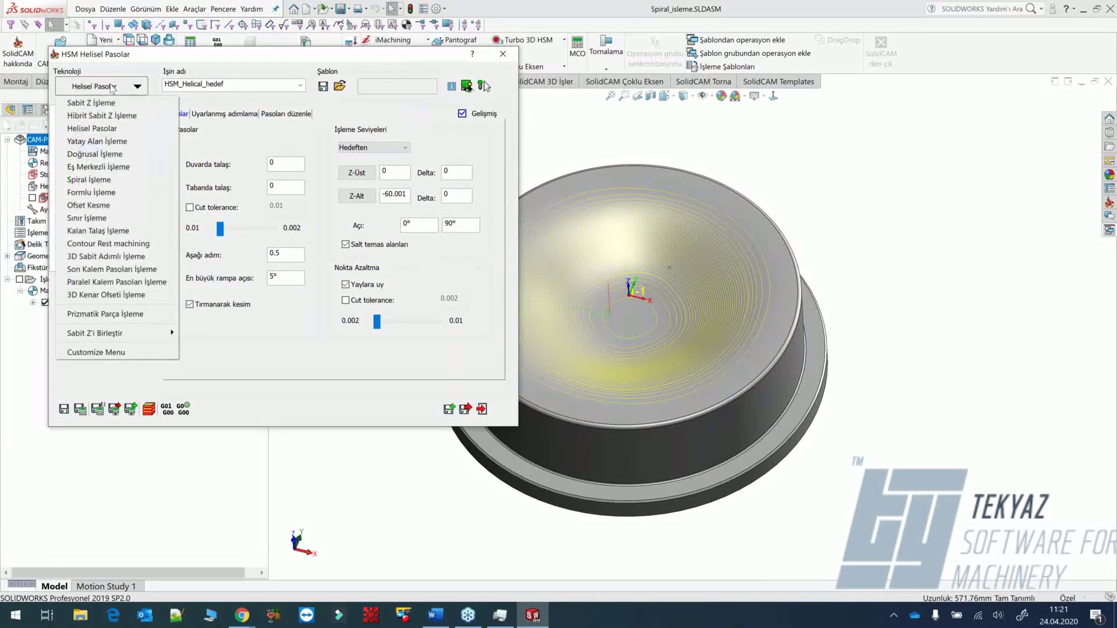
click(110, 181)
click(85, 123)
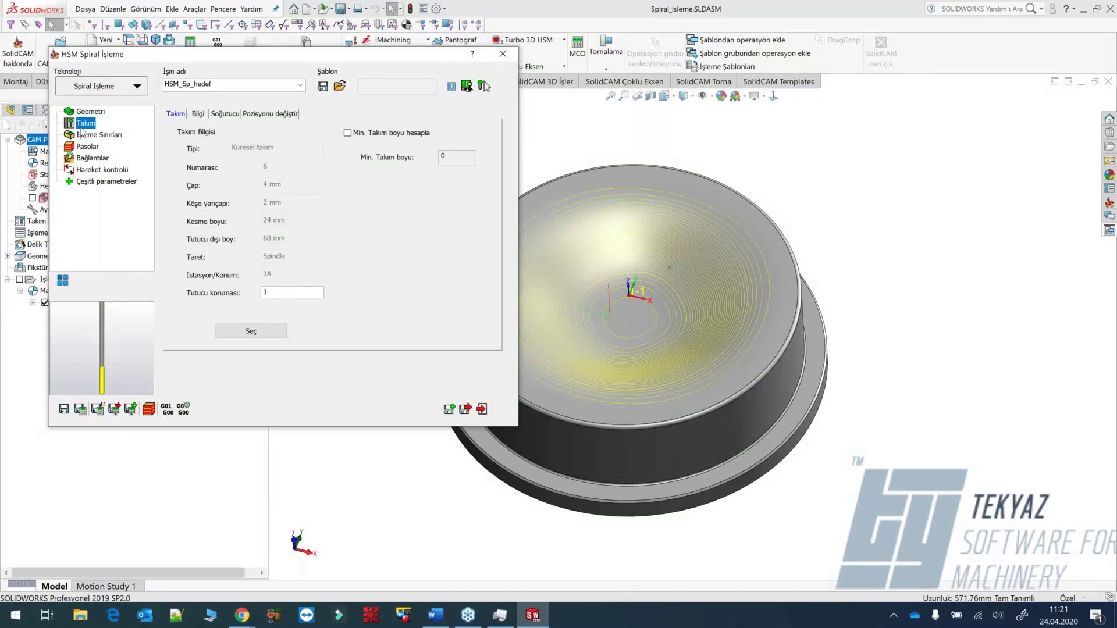
Set the spiral operation's machining boundary to automatic (Otomatik kütük, Hedef) and preview its chain on the model.
click(85, 136)
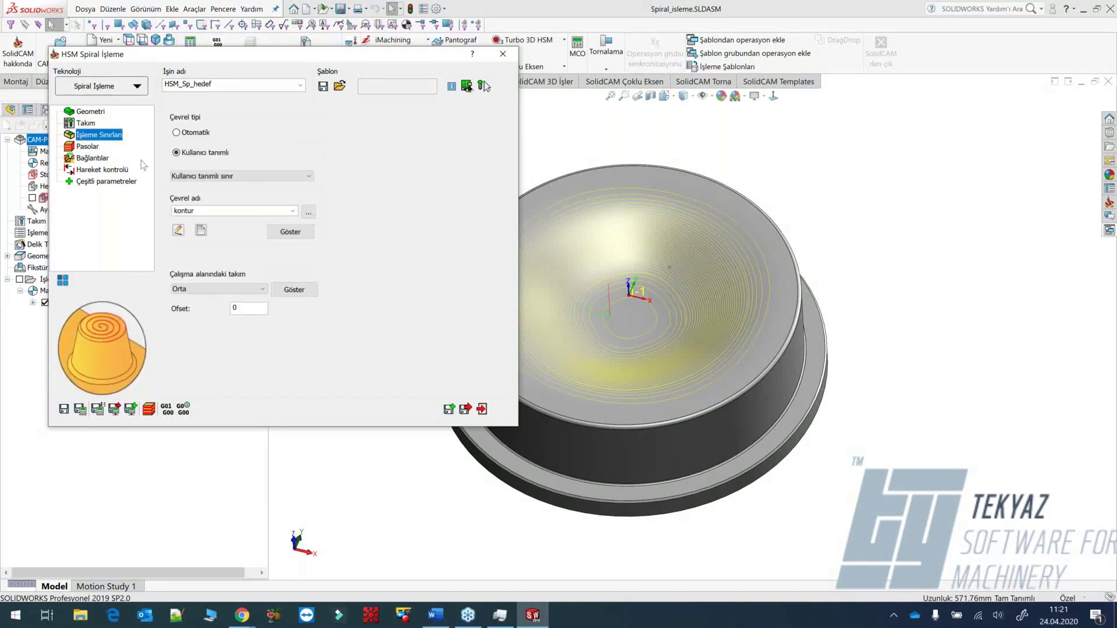
click(177, 133)
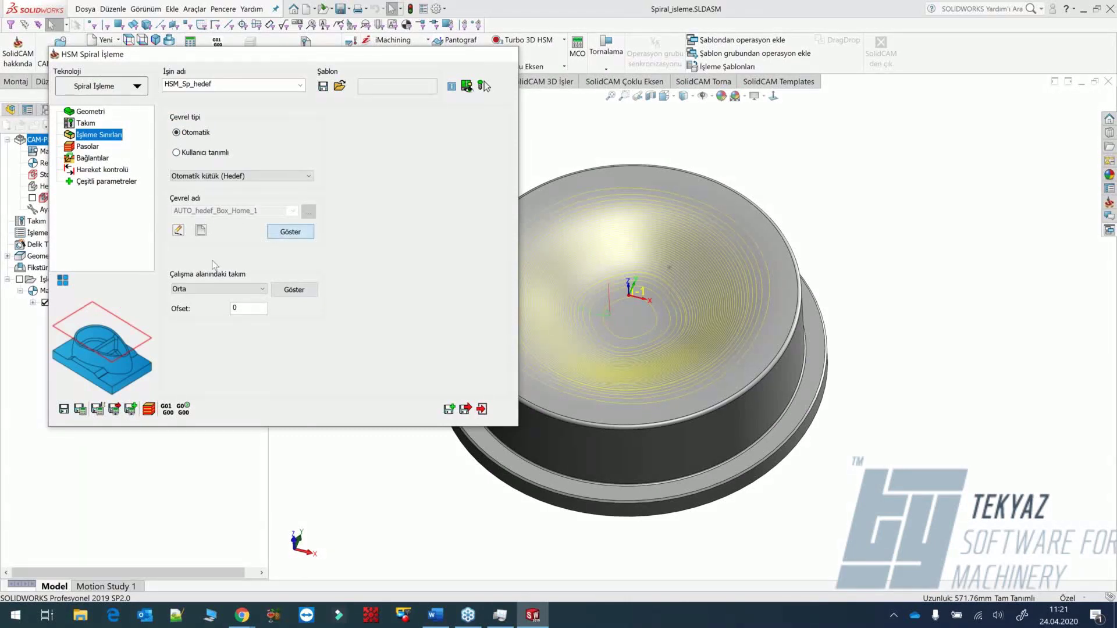
click(178, 230)
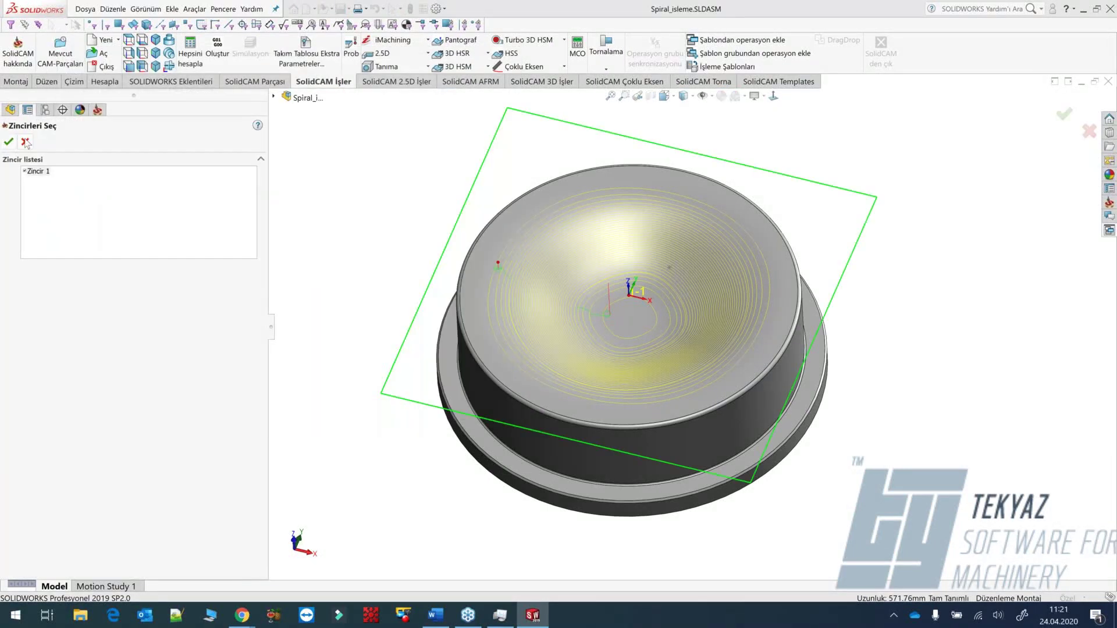
key(Return)
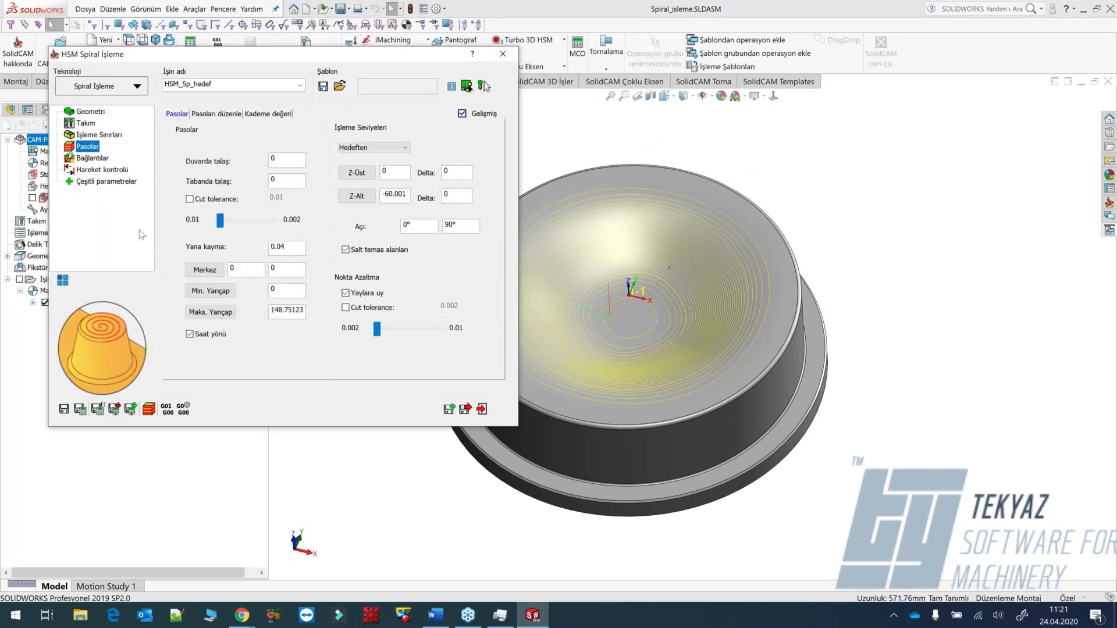
Set the spiral passes' side step (Yana kayma) to 0.5.
click(222, 252)
text(0.5)
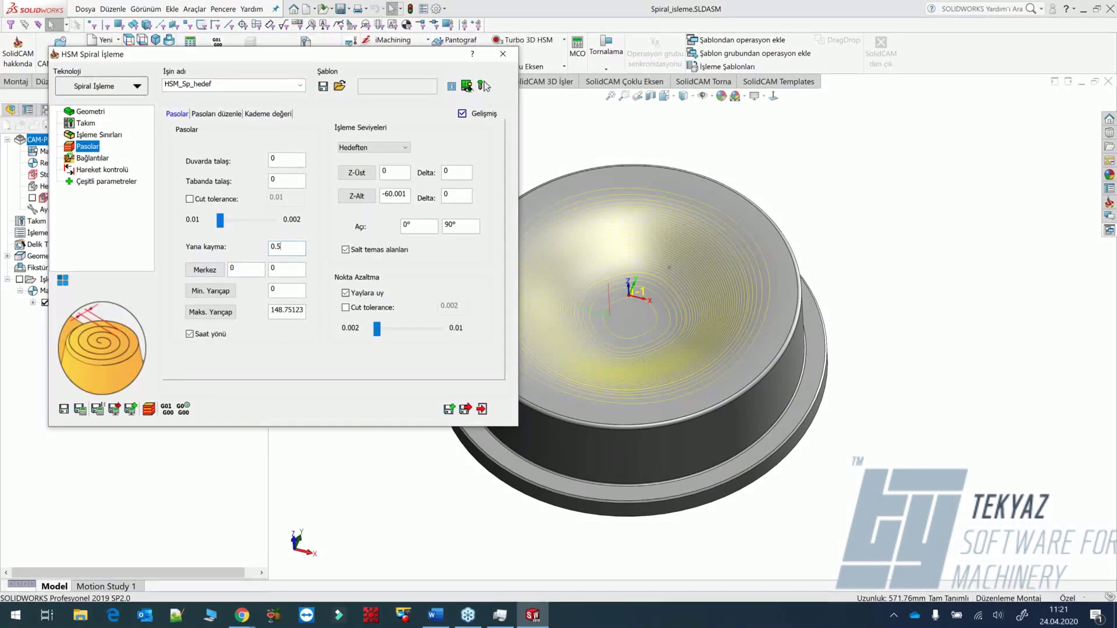
click(240, 269)
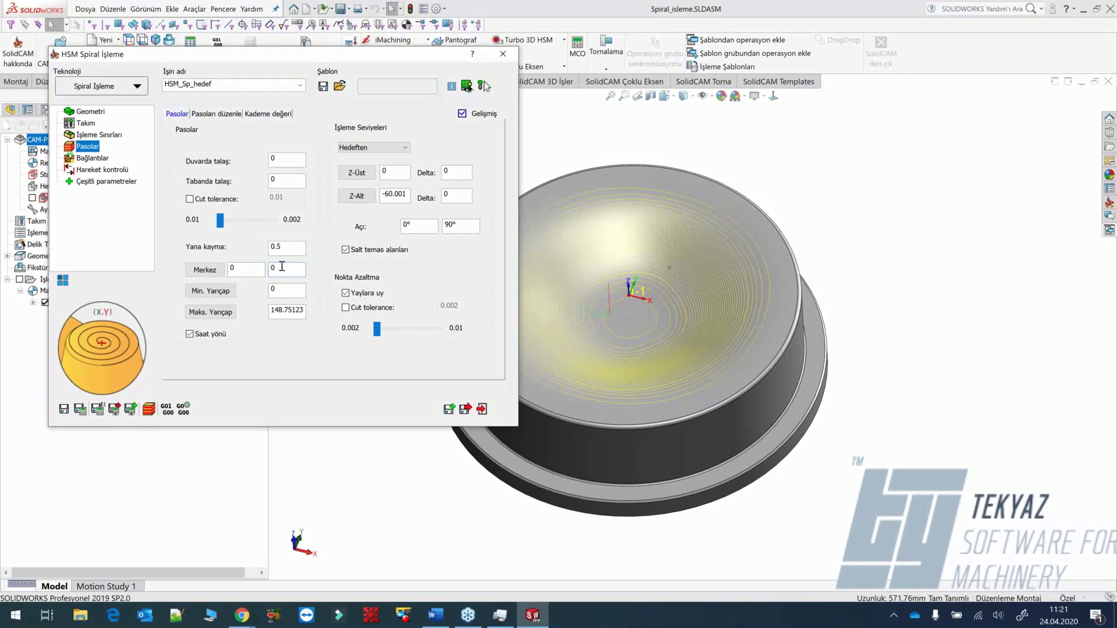
Try picking the spiral centre (Merkez) from the sketch point on the dish, and set the centre's Y coordinate back to 0.
mouse_move(656, 299)
middle_down()
mouse_move(675, 307)
mouse_move(664, 361)
mouse_move(660, 306)
middle_up()
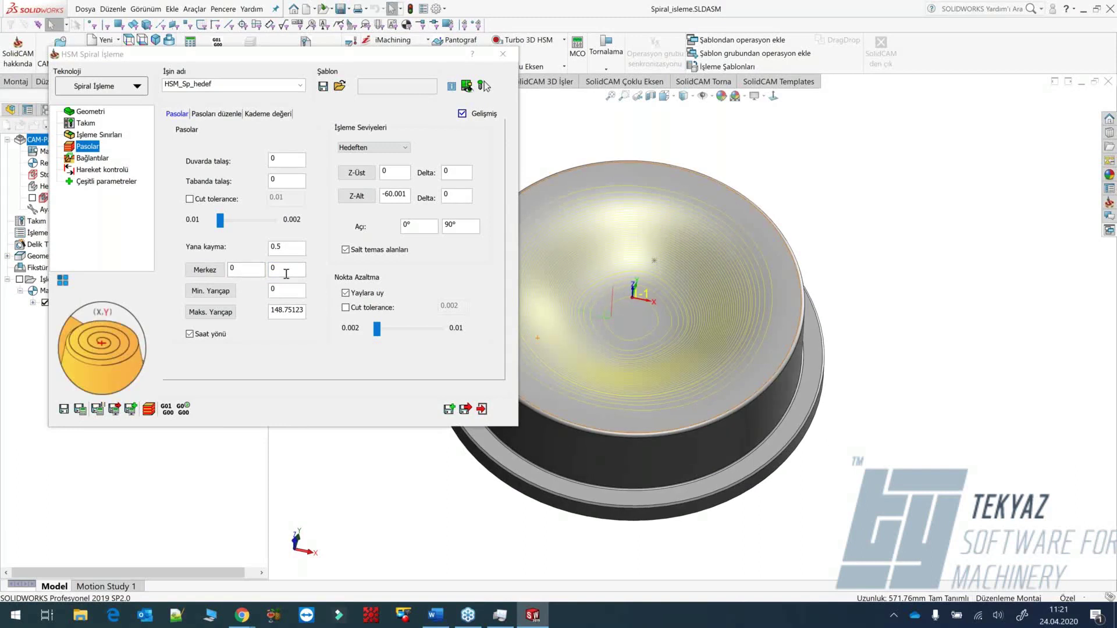
click(204, 271)
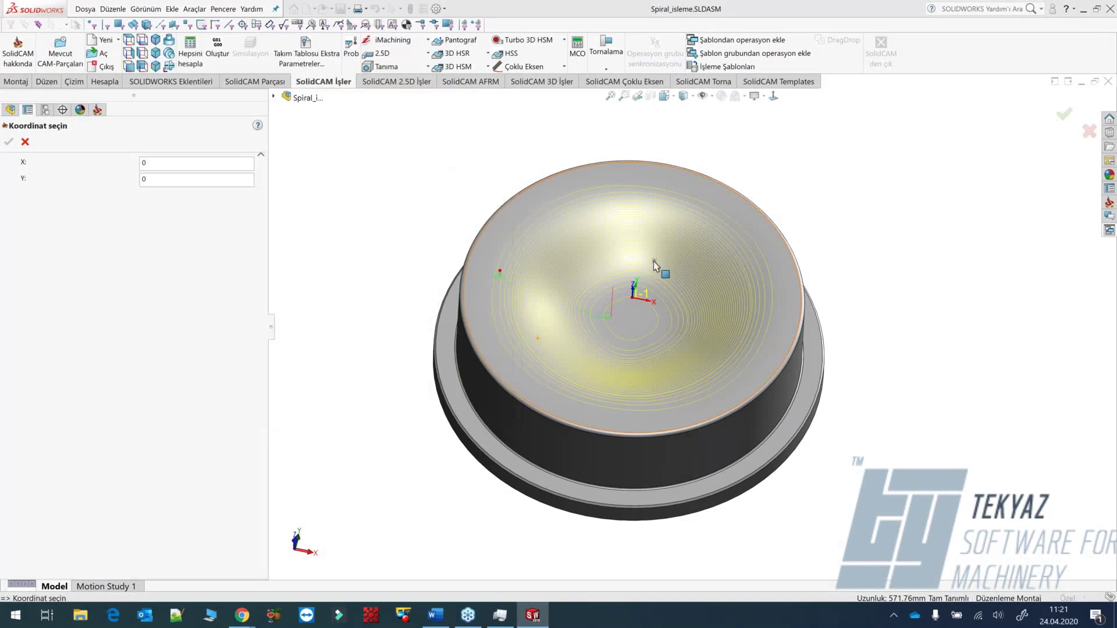
click(654, 260)
click(9, 143)
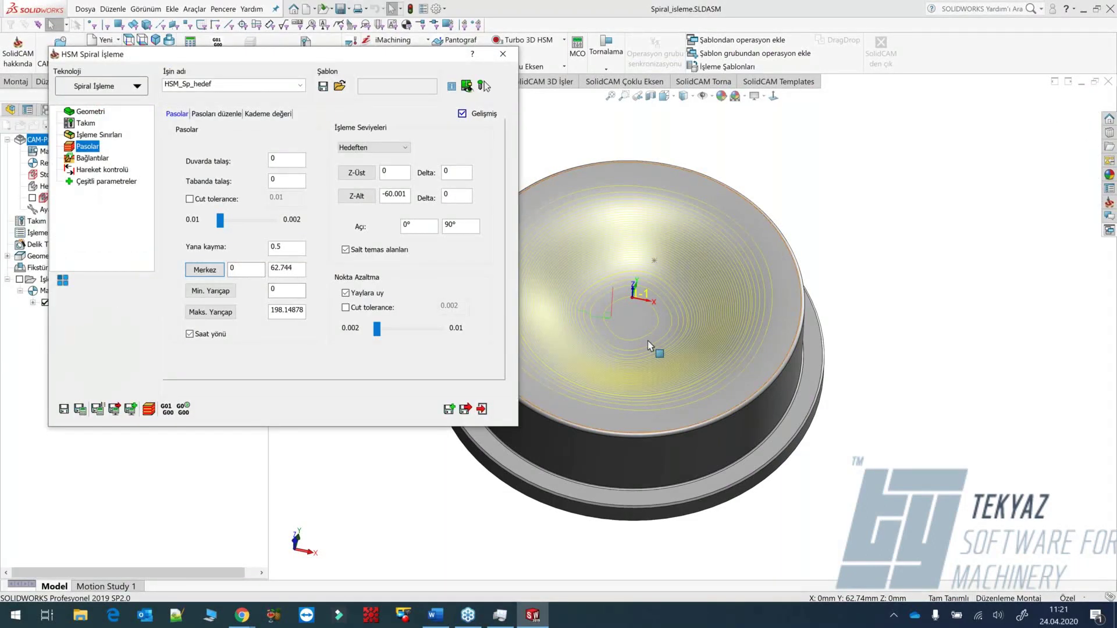
mouse_move(647, 340)
middle_down()
mouse_move(640, 440)
mouse_move(634, 326)
middle_up()
double_click(286, 267)
text(0)
key(Tab)
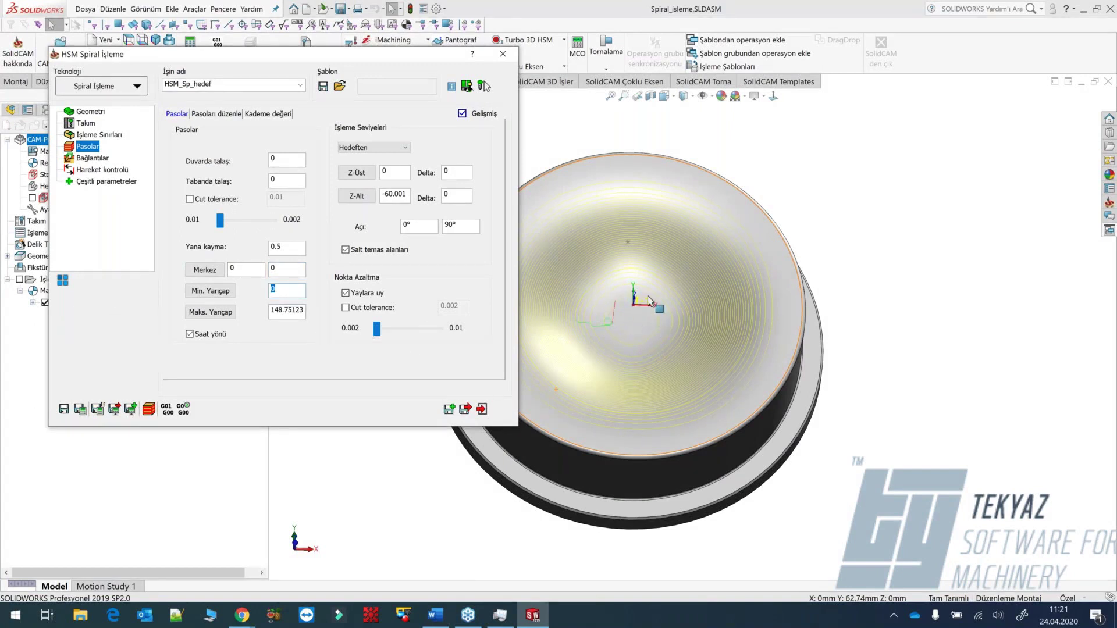
Set the spiral's minimum radius to 10 and pick its maximum radius, about 91, from a point on the circular rim edge.
text(10)
click(205, 313)
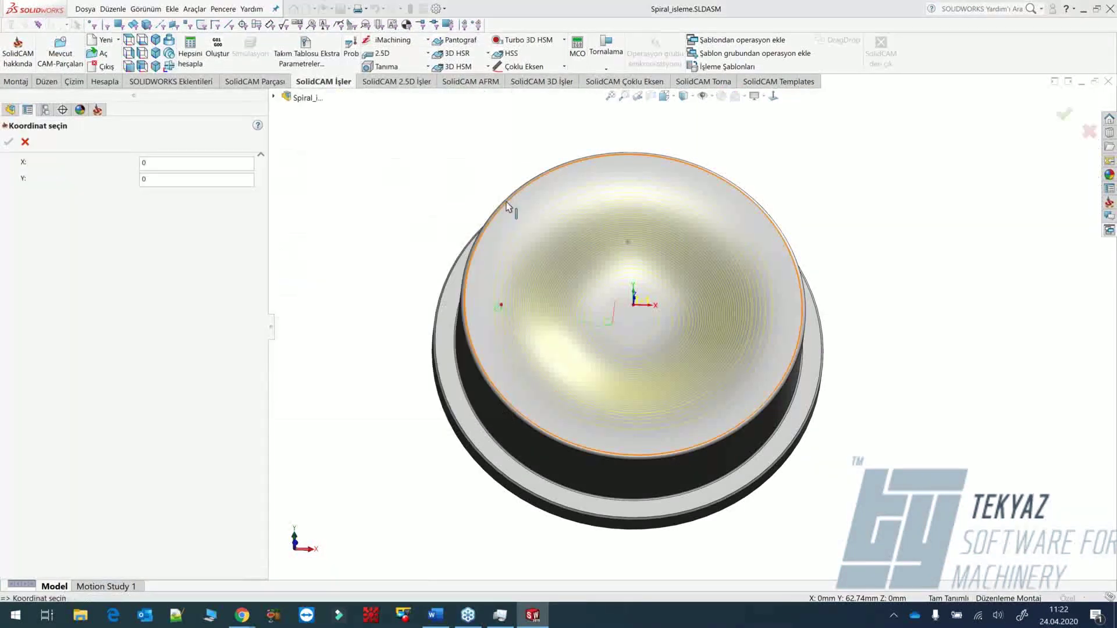
click(506, 202)
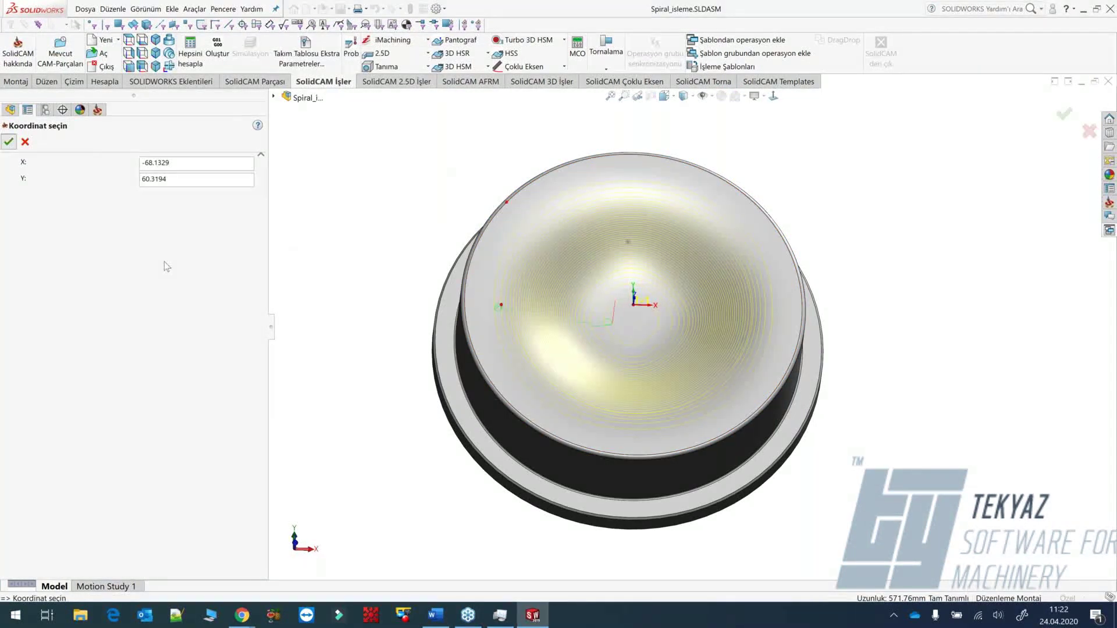
key(Return)
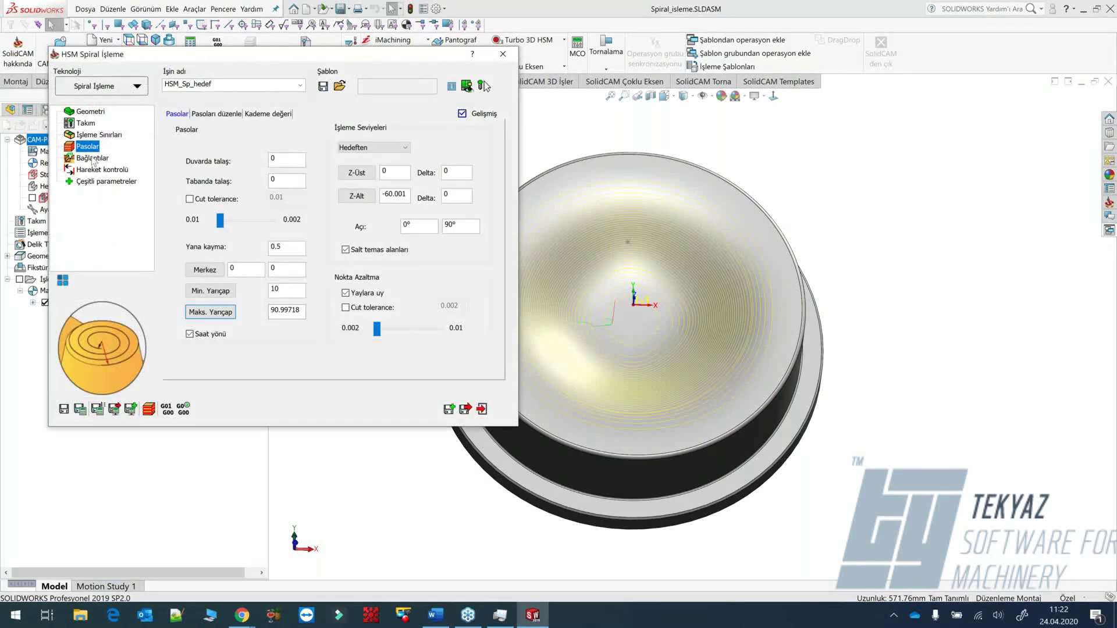
Review the spiral operation's linking settings, calculate it, and inspect the toolpath on the dish against the minimum radius.
click(94, 158)
click(85, 147)
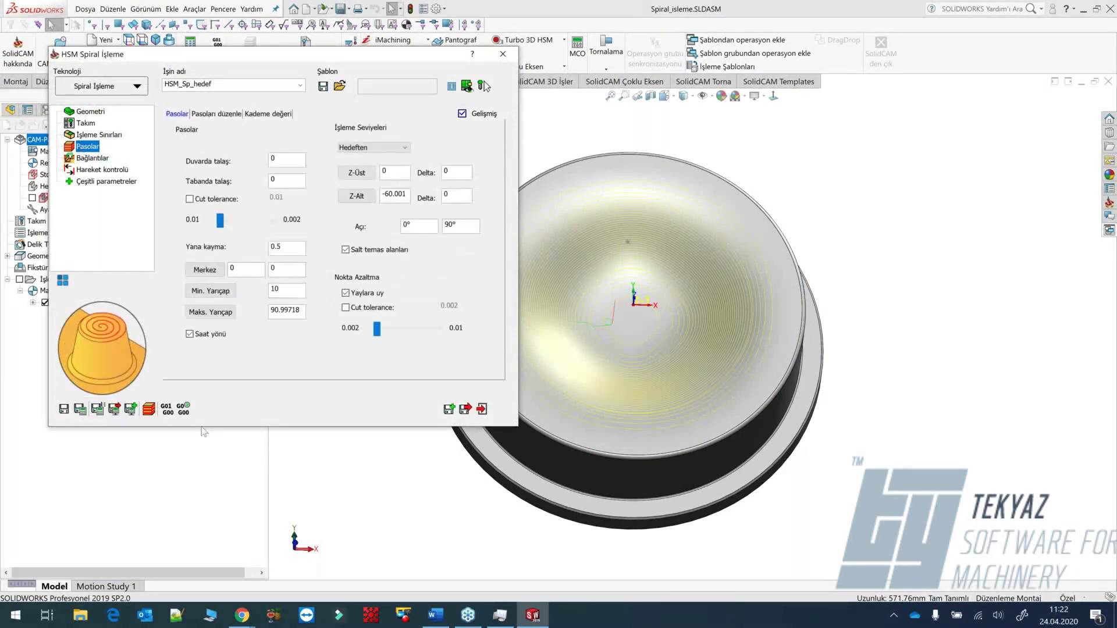
click(93, 158)
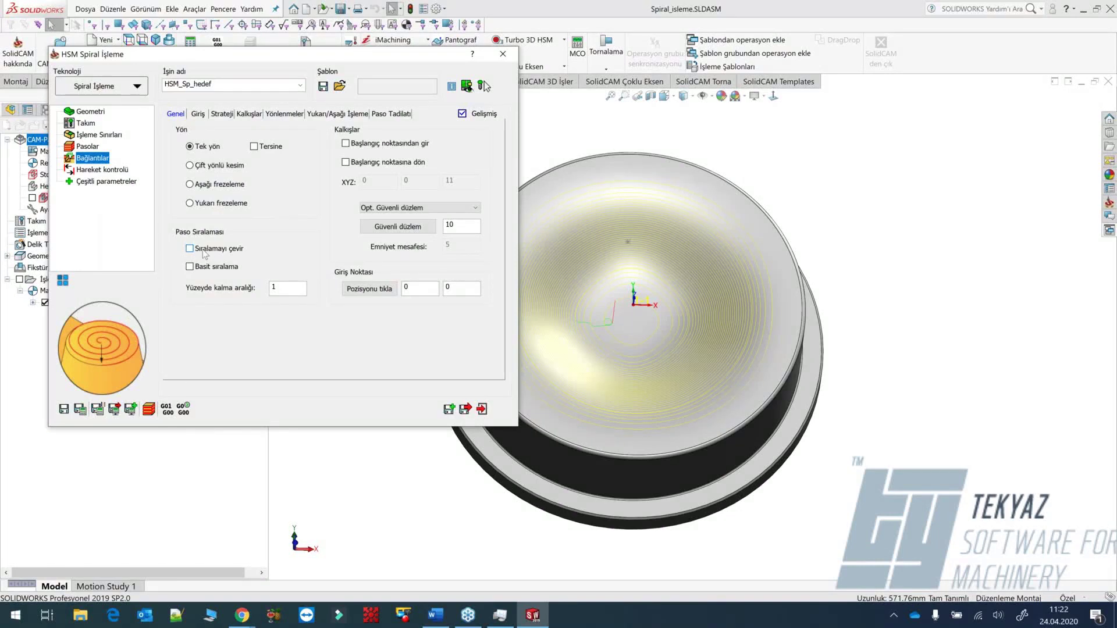
click(88, 147)
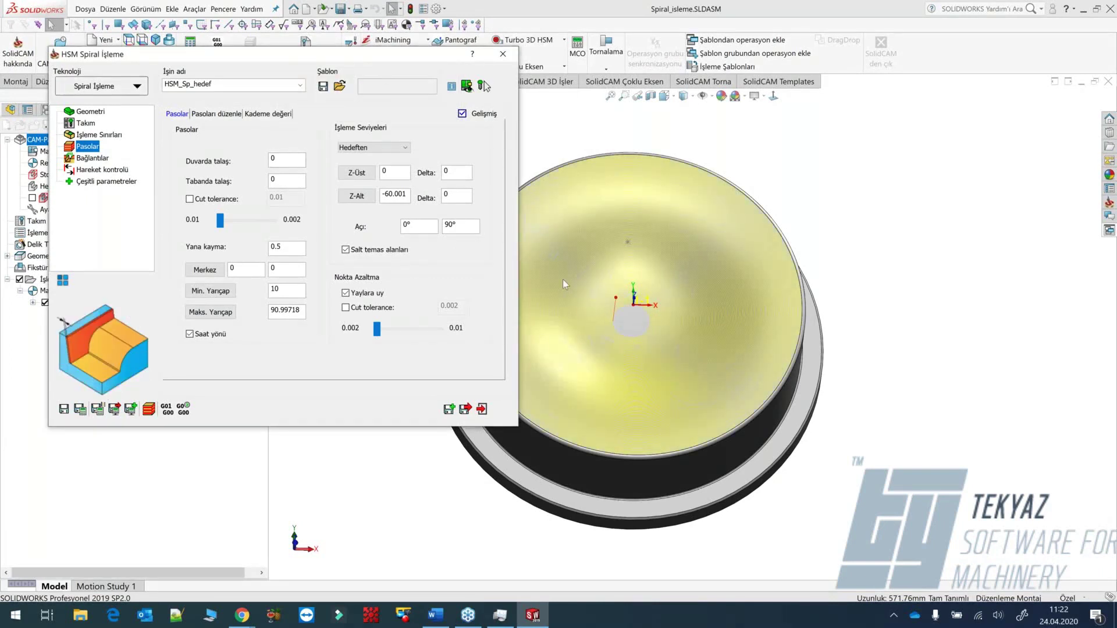
ctrl+middle_drag(667, 337, 794, 380)
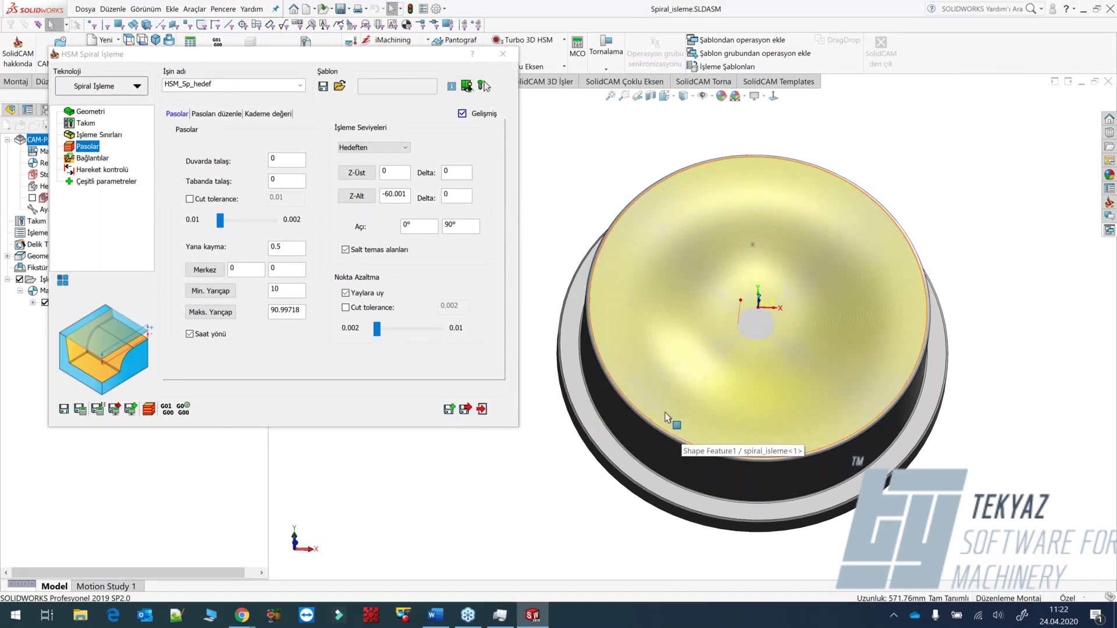
middle_drag(669, 407, 701, 162)
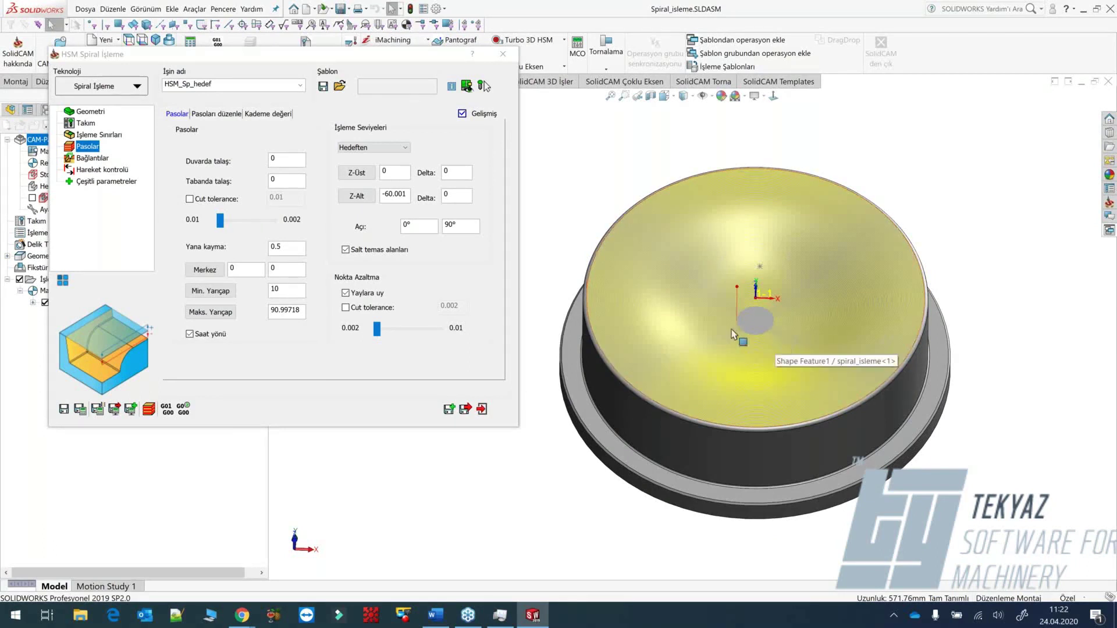
scroll(699, 317, down, 1)
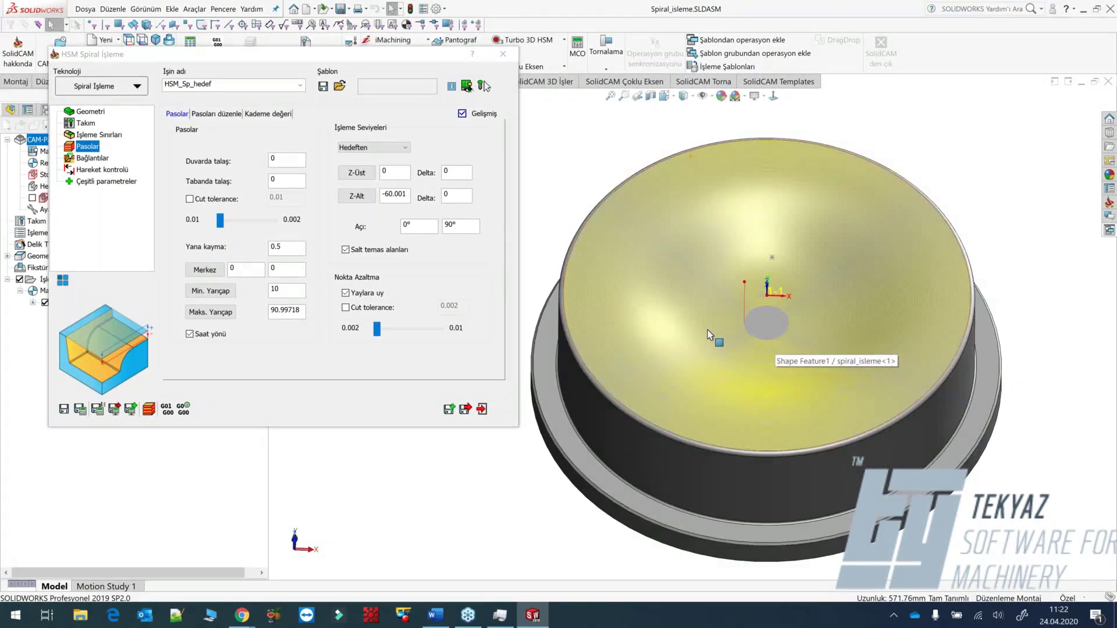
double_click(293, 293)
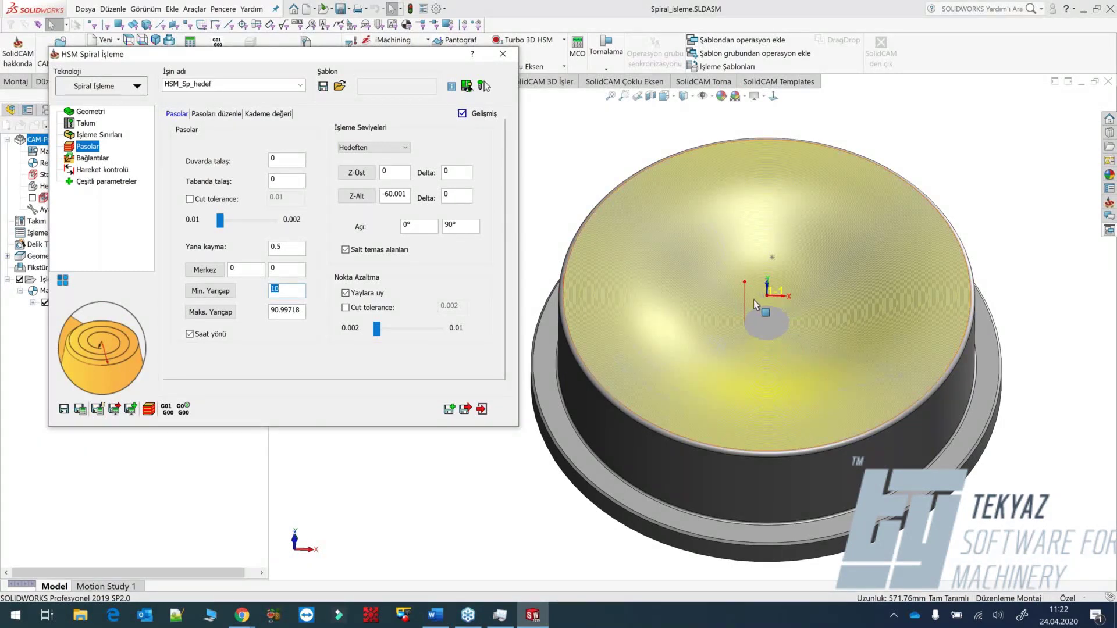
Simulate the spiral toolpath in Host CAD mode, raising the simulation speed to its maximum, and close the simulation.
drag(329, 58, 342, 58)
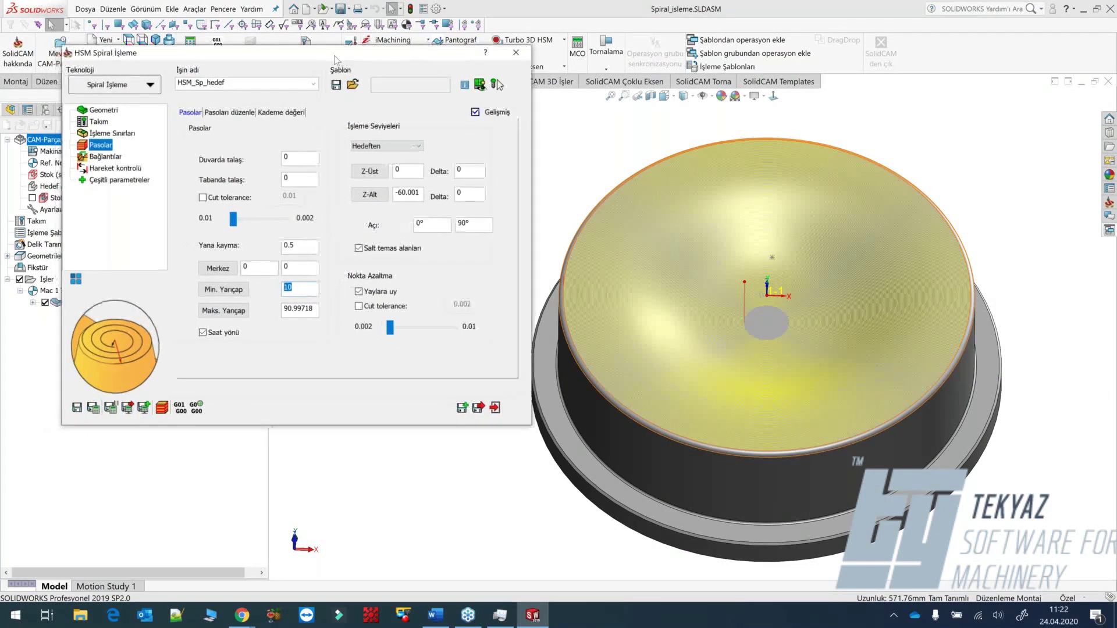
click(46, 303)
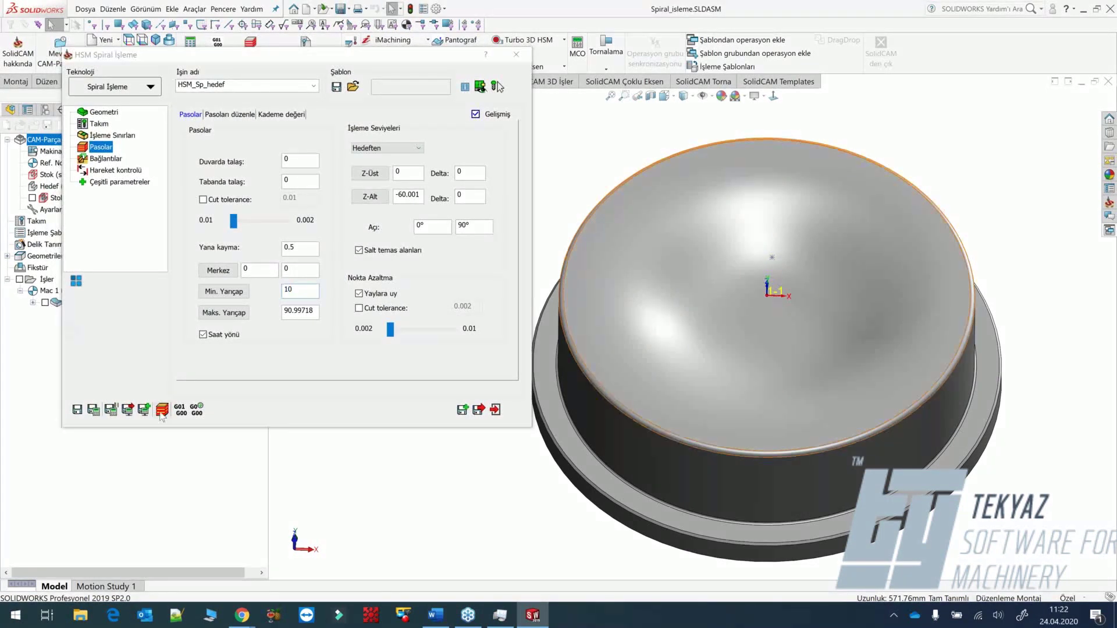
click(162, 412)
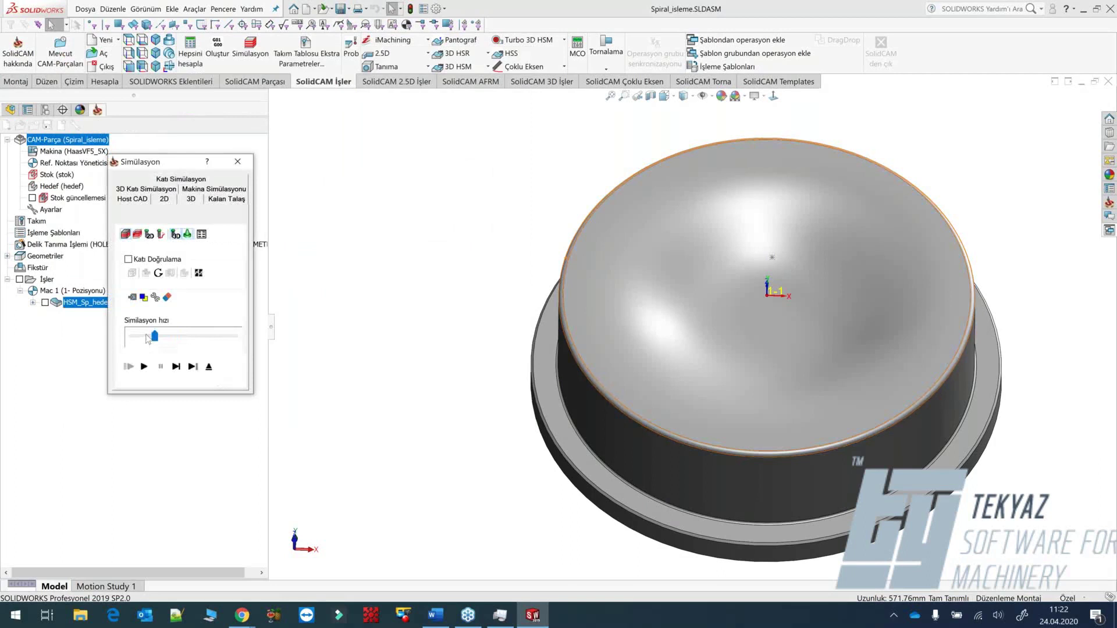
click(145, 367)
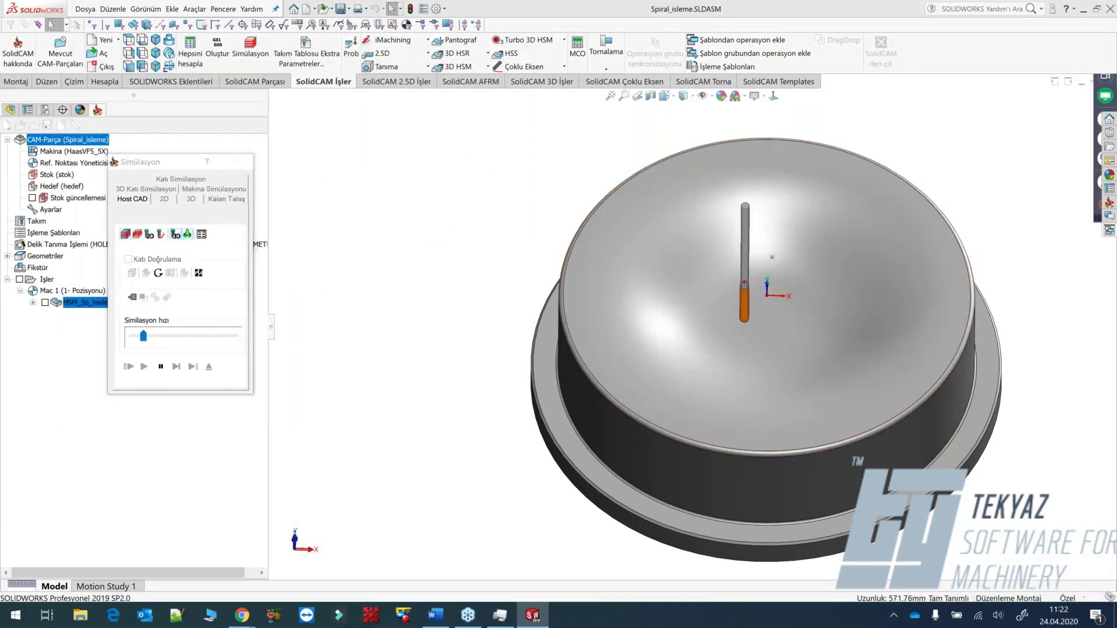
scroll(790, 331, down, 4)
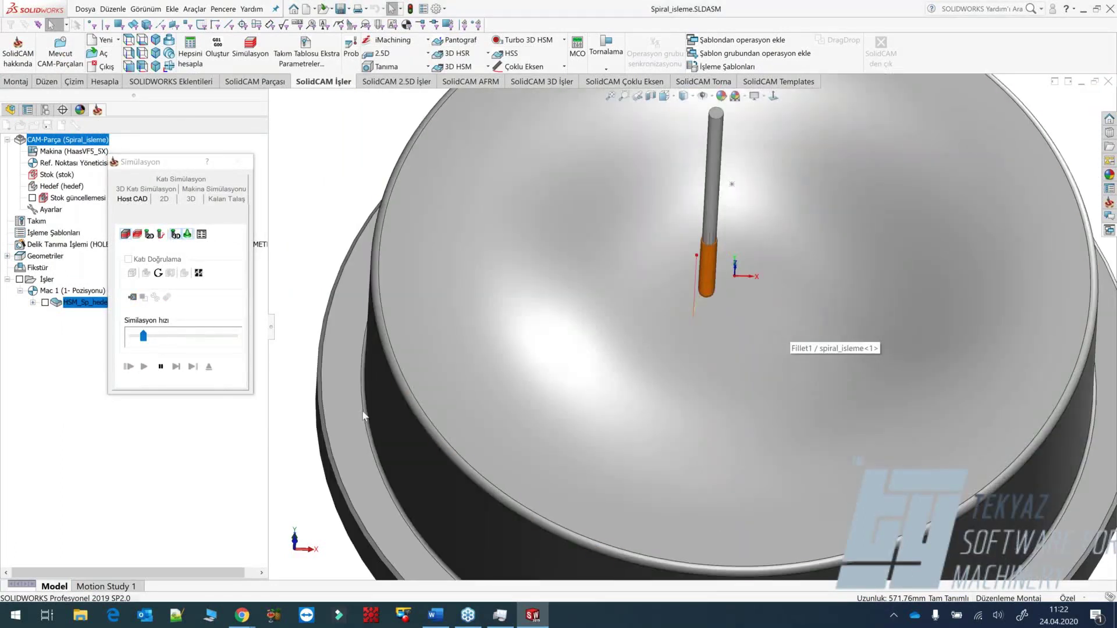
drag(143, 335, 166, 335)
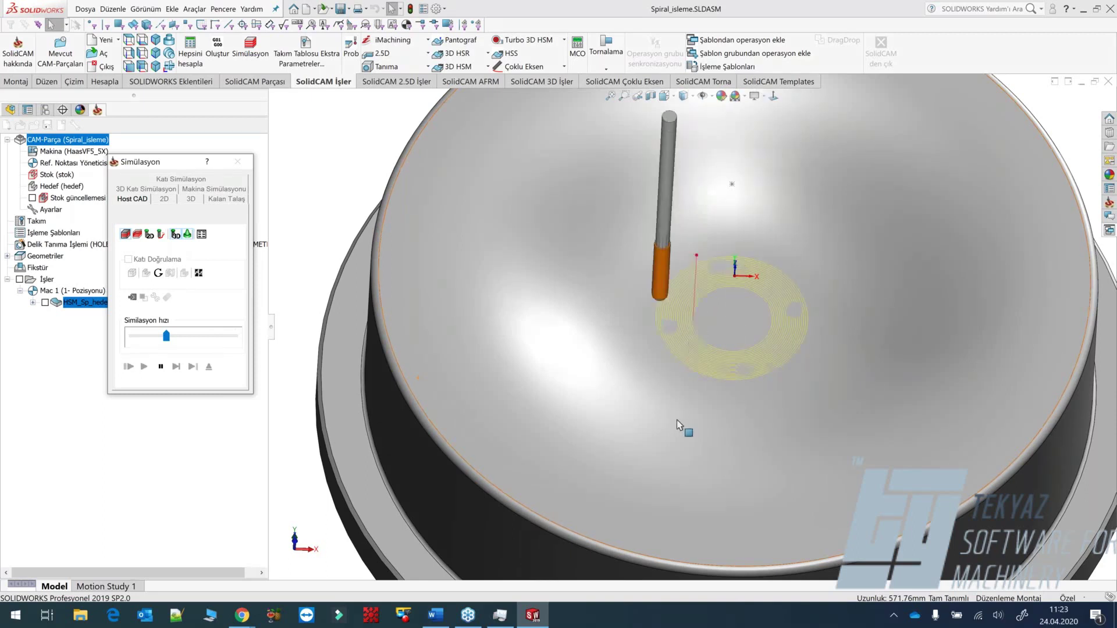
scroll(676, 420, up, 2)
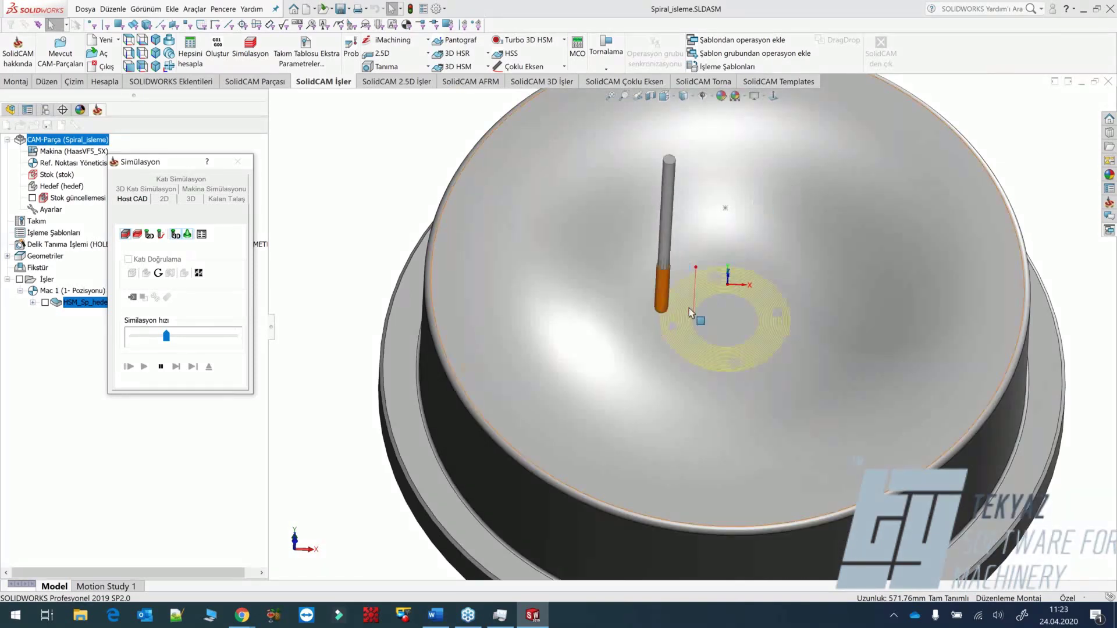
drag(166, 336, 234, 337)
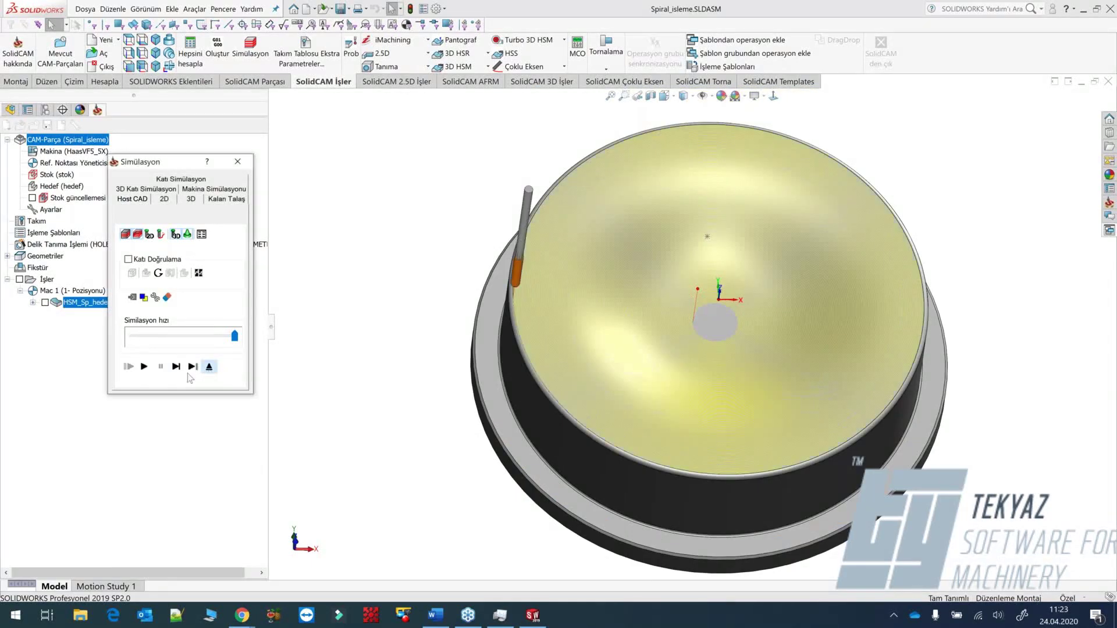
key(Escape)
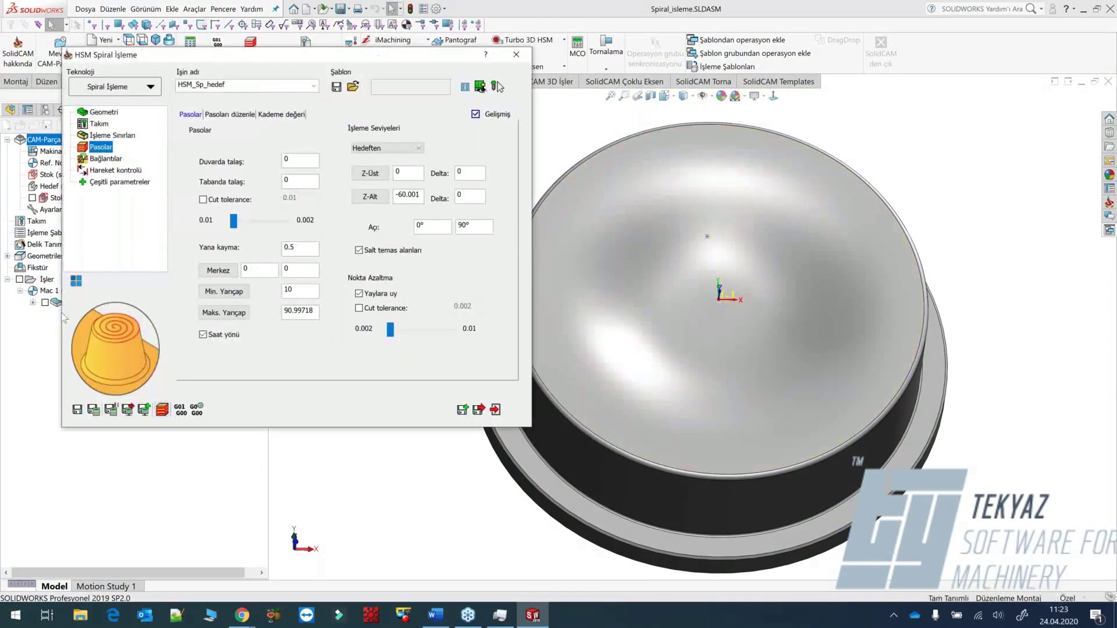
Exit the spiral operation, open its copy HSM_Sp_hedef_1, and change the copy's technology to Eş Merkezli İşleme.
click(478, 410)
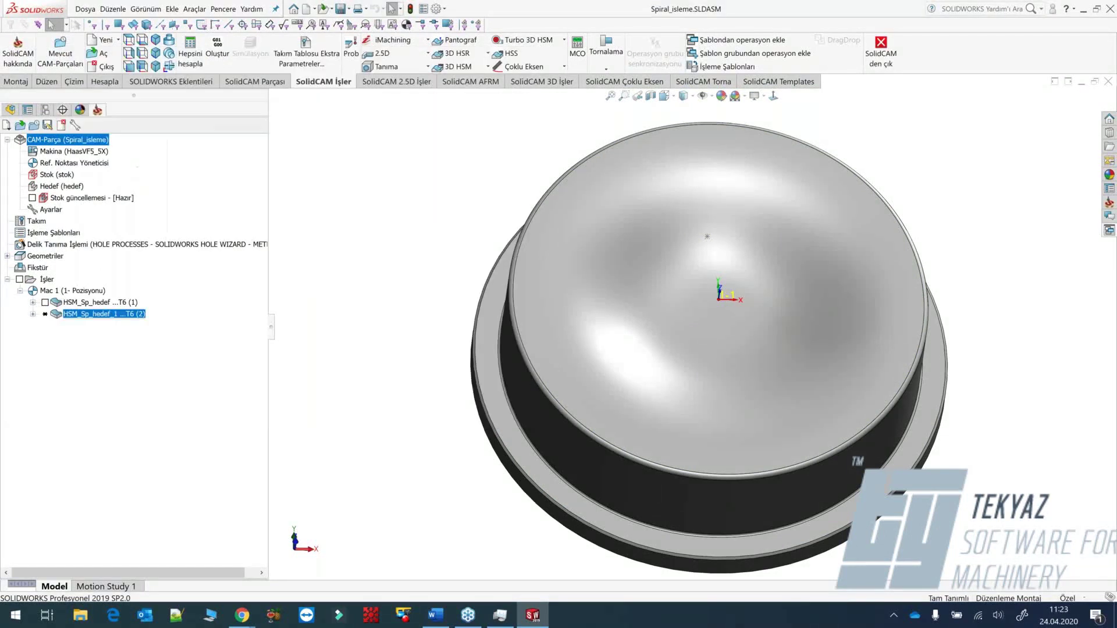
double_click(56, 315)
click(148, 87)
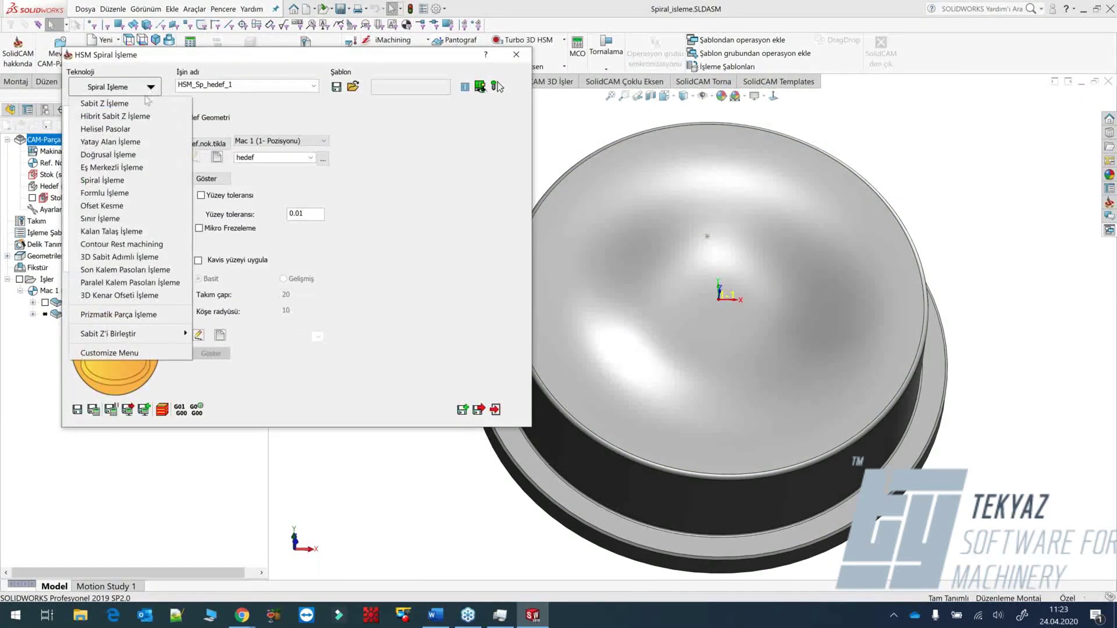
click(144, 168)
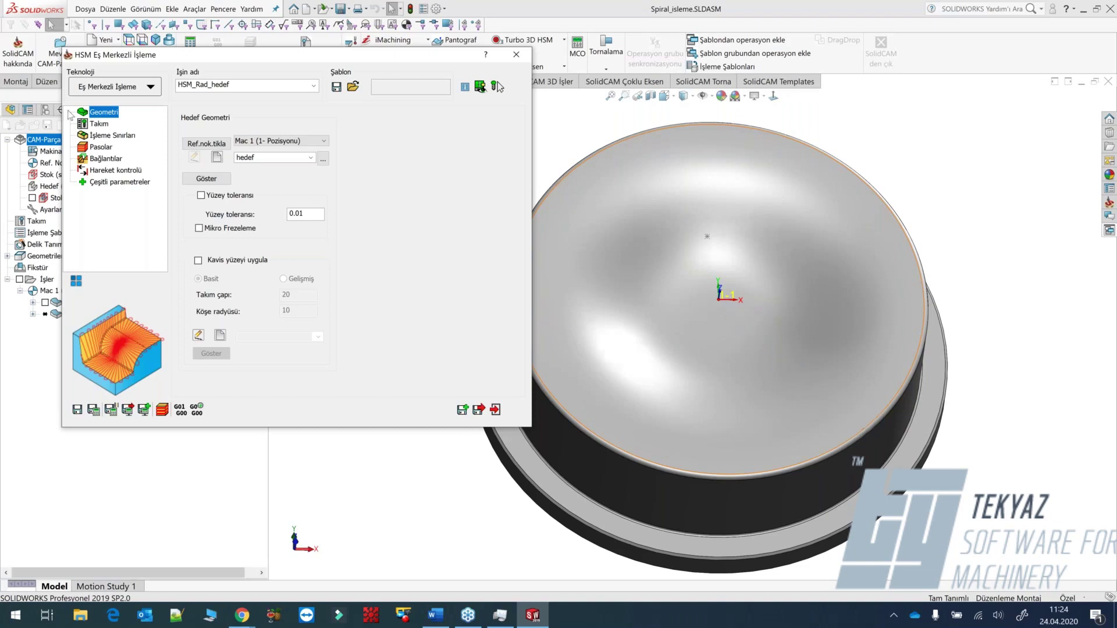
Review the tool and machining boundary, set the minimum radius to 10, and pick the maximum radius, about 91, from the circular rim edge.
click(102, 124)
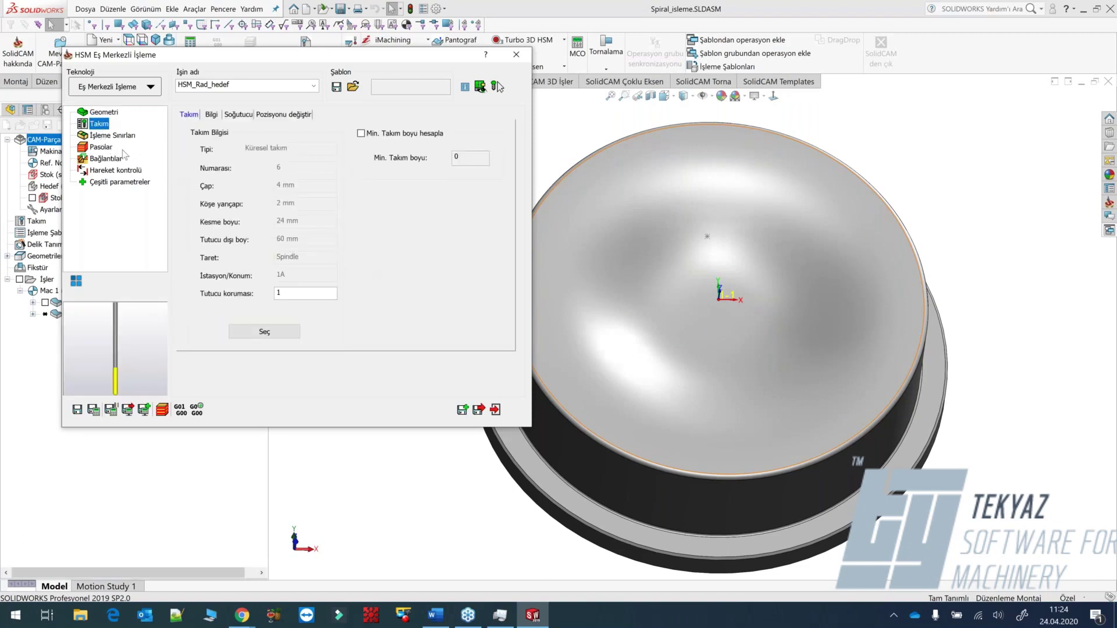
click(107, 136)
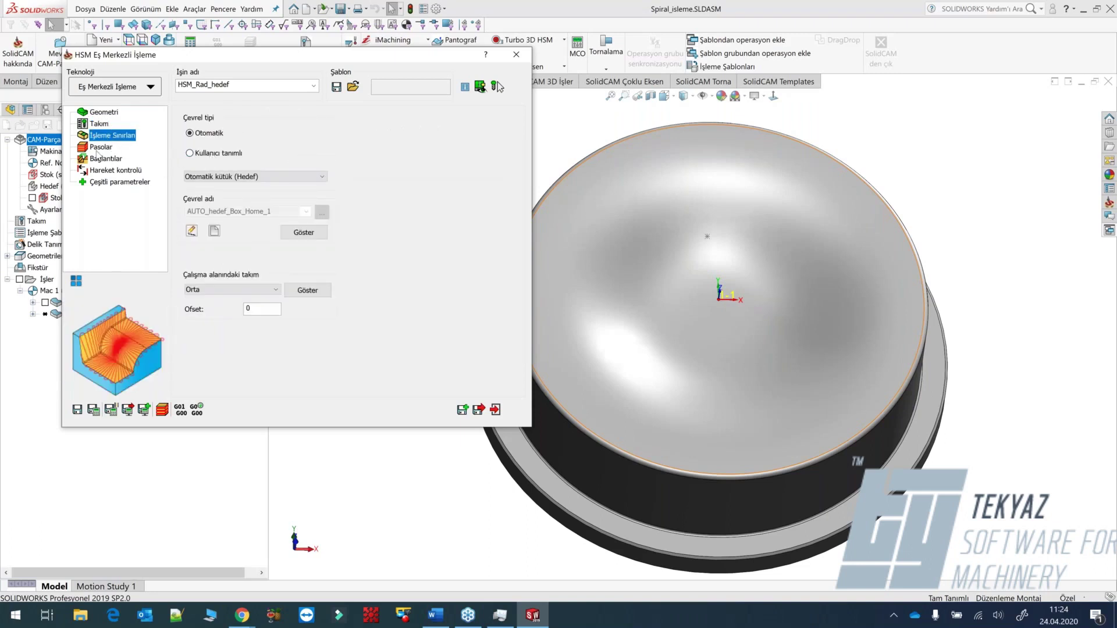
click(97, 148)
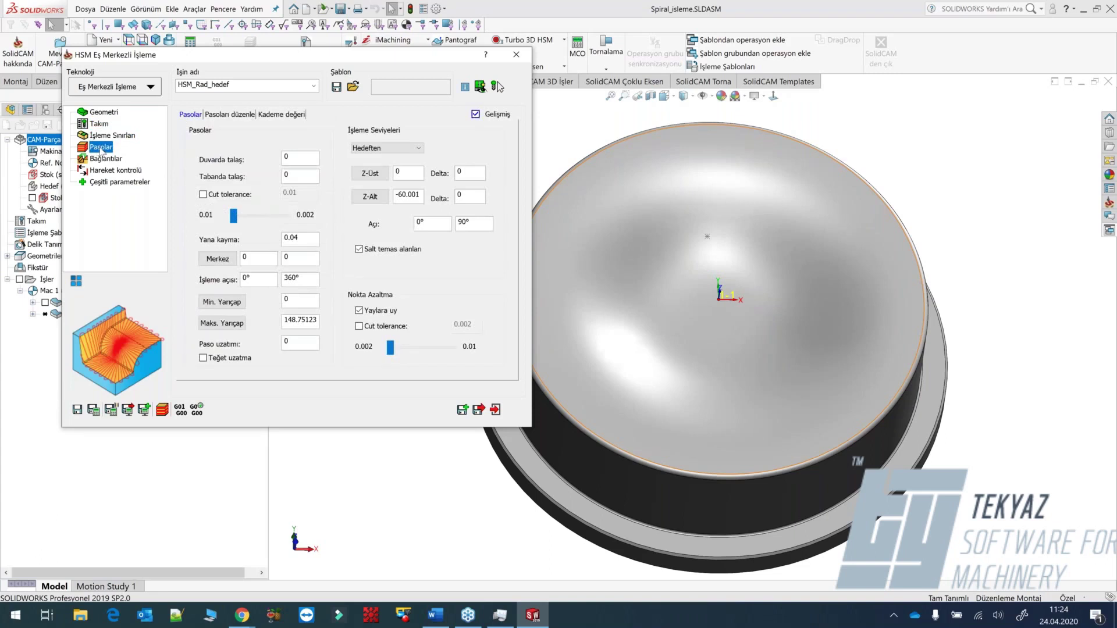
click(257, 259)
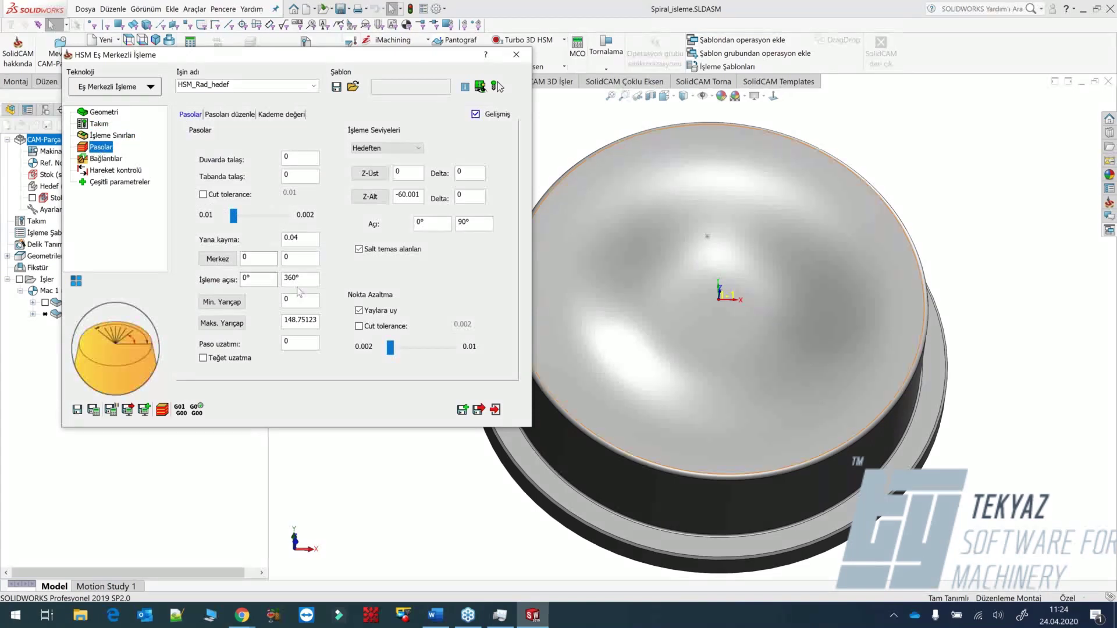
click(303, 260)
click(305, 303)
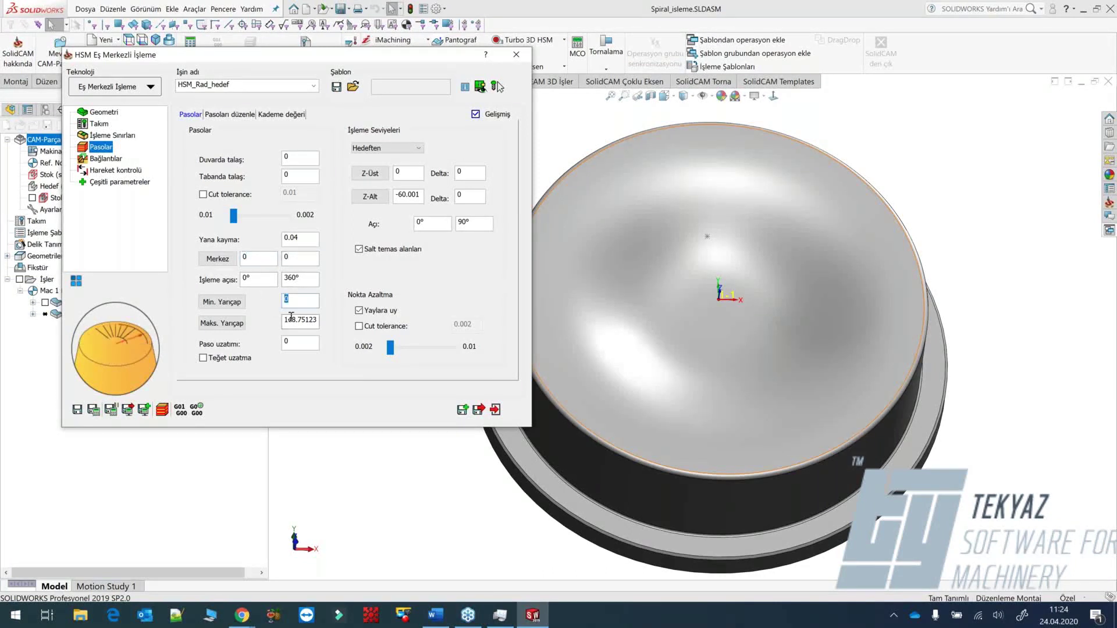
click(229, 323)
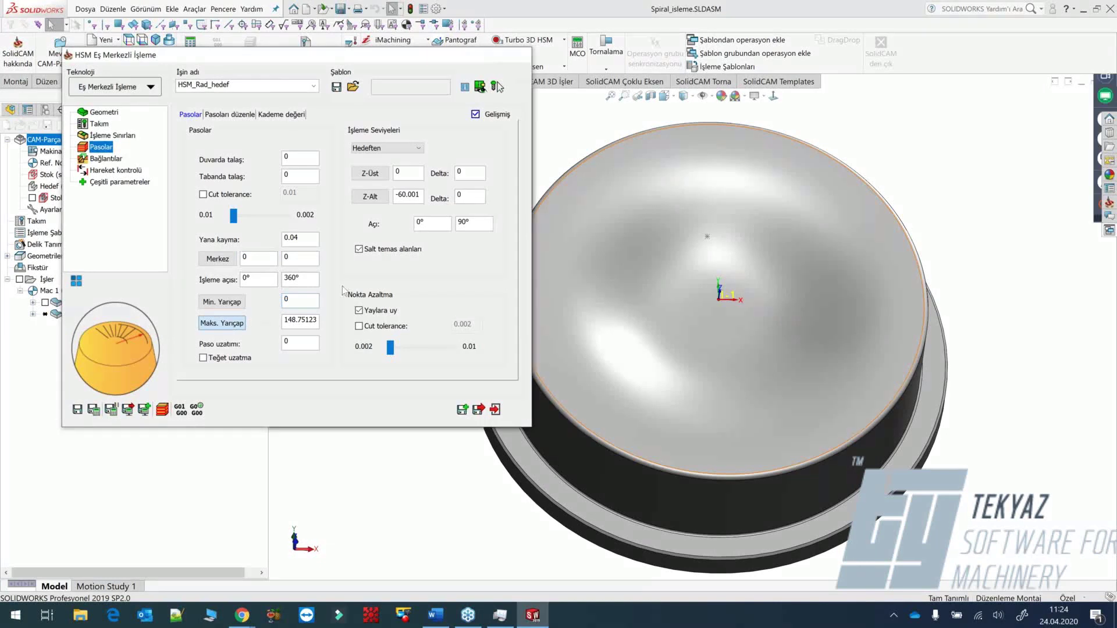
click(553, 189)
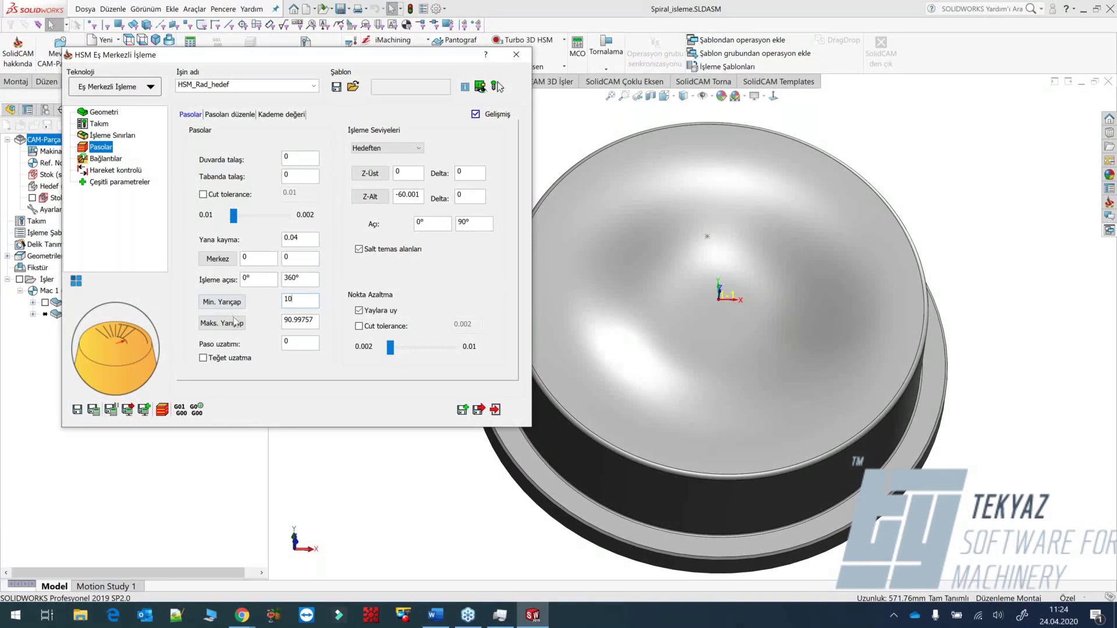
Set the side step (Yana kayma) to 1, calculate the HSM_Rad_hedef operation, and hide its toolpath display.
click(256, 279)
click(307, 278)
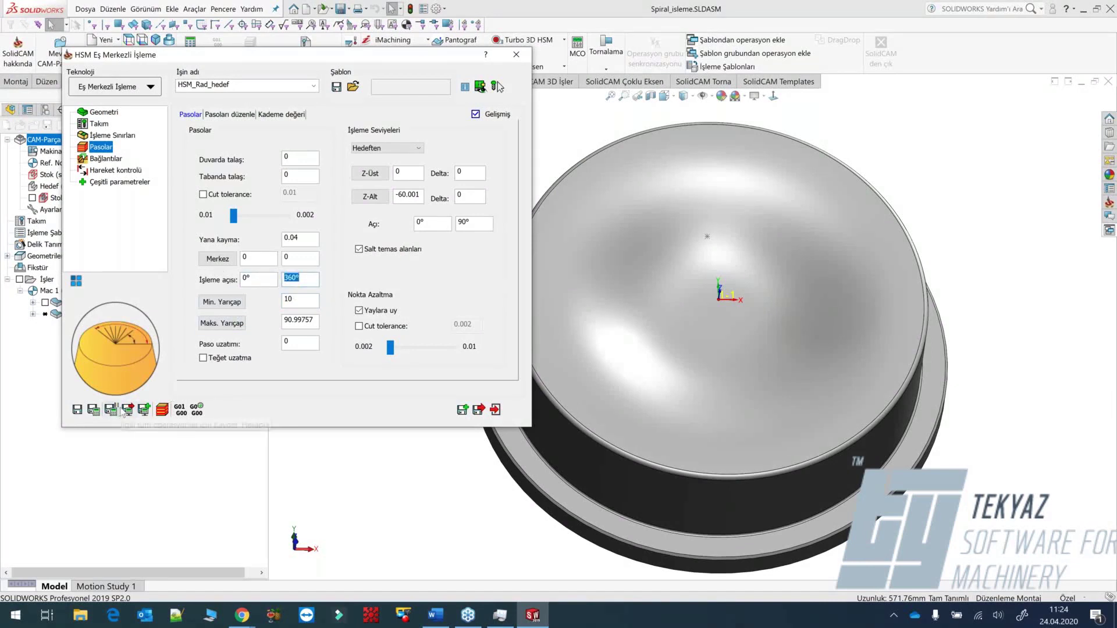
click(299, 238)
text(1)
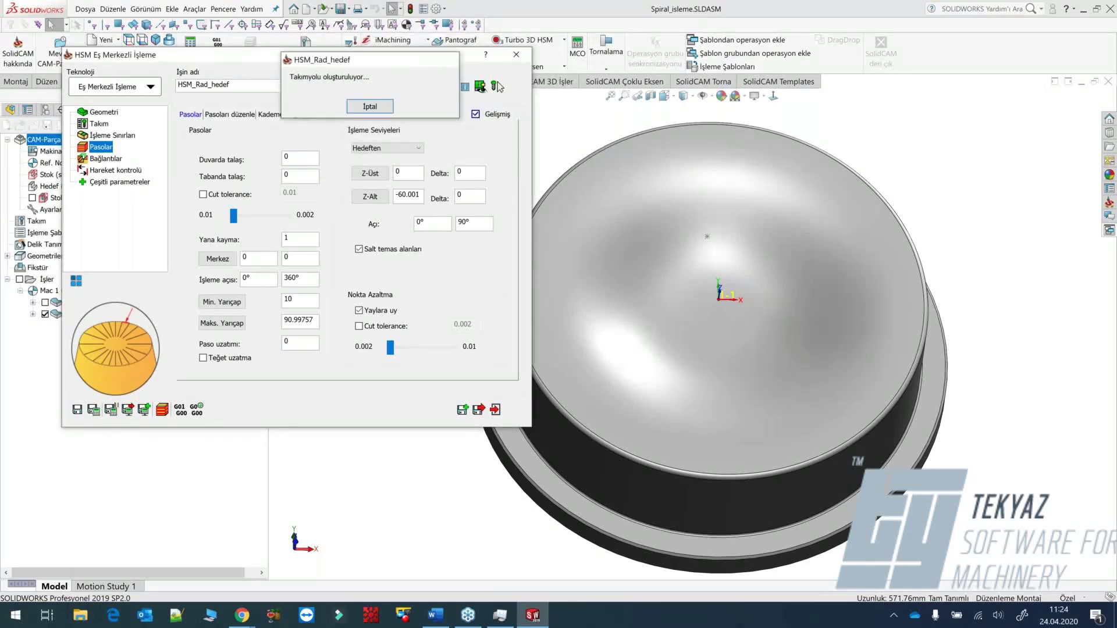
click(44, 314)
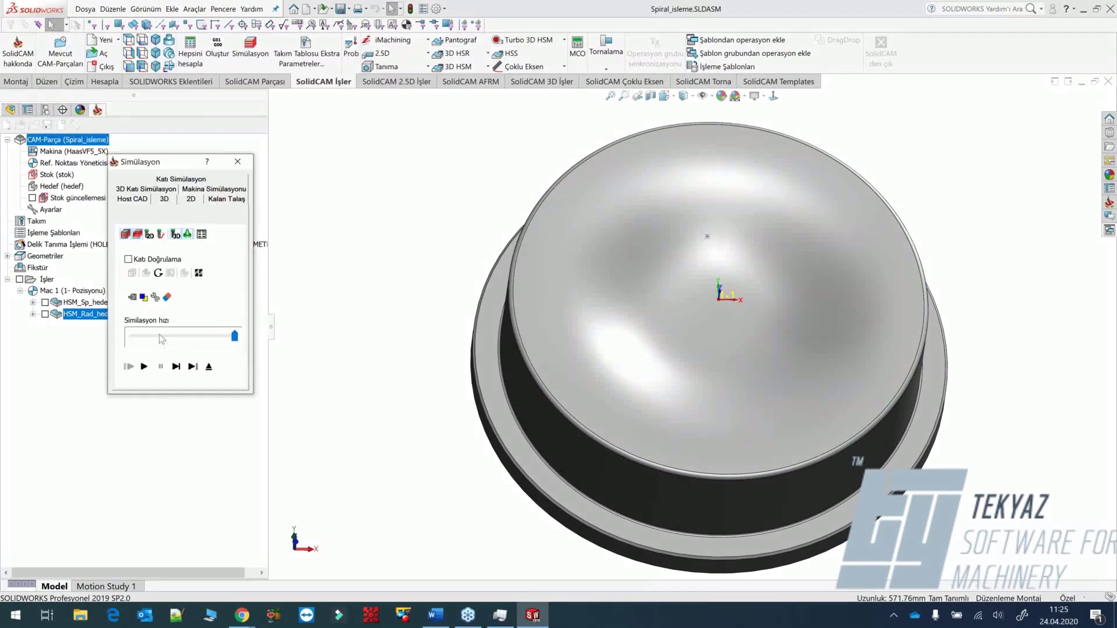
Simulate the radial toolpath in Host CAD mode, raising the simulation speed in stages, and close the simulation partway.
click(160, 336)
click(144, 367)
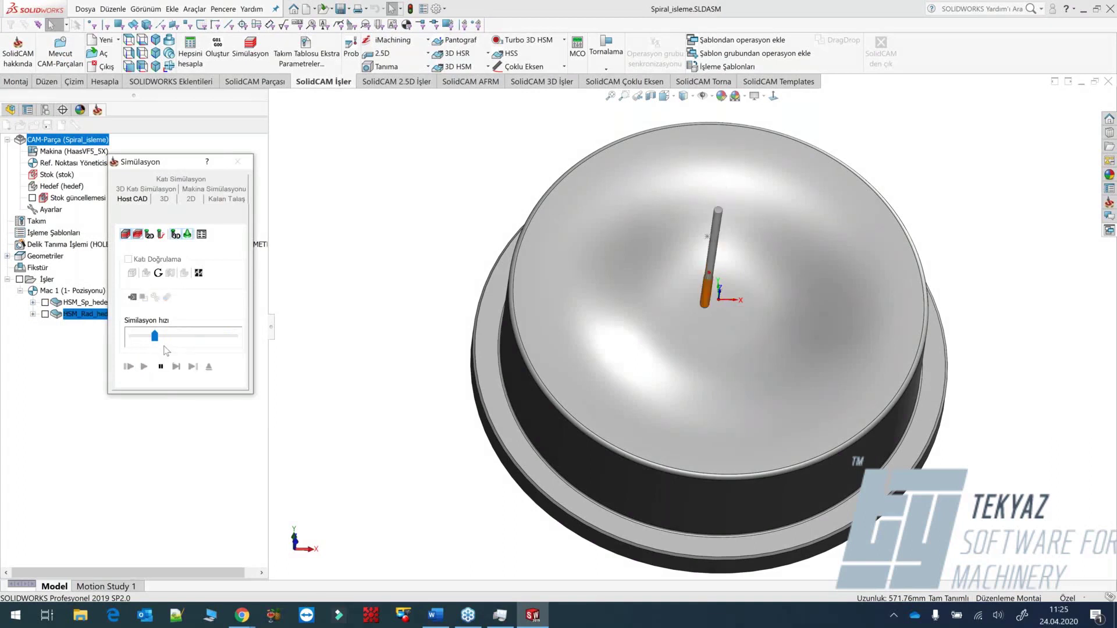
click(174, 337)
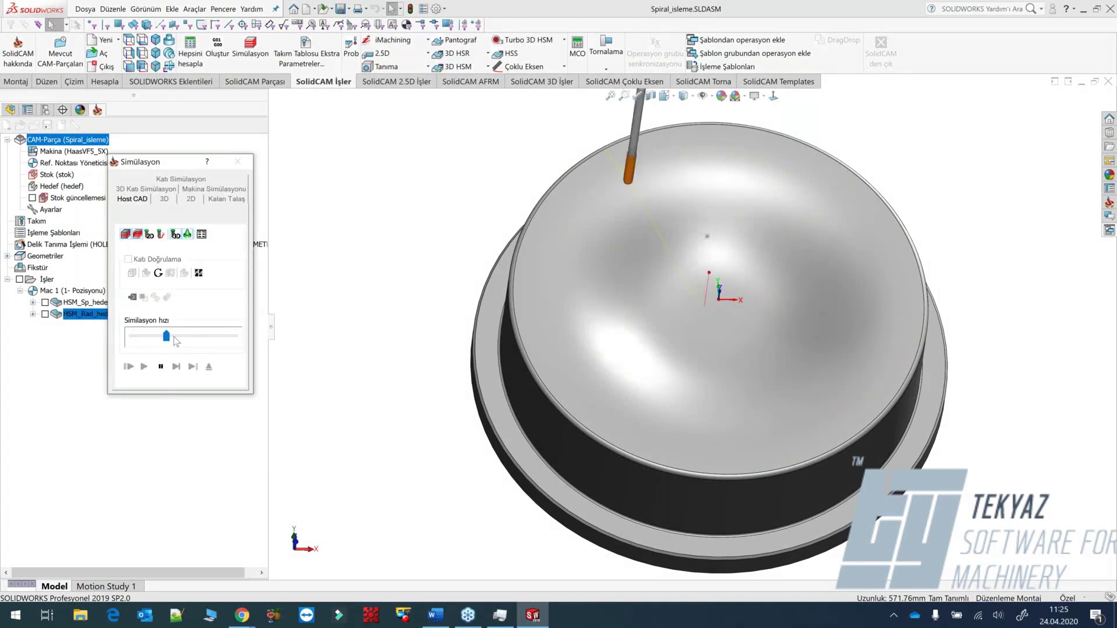
click(186, 336)
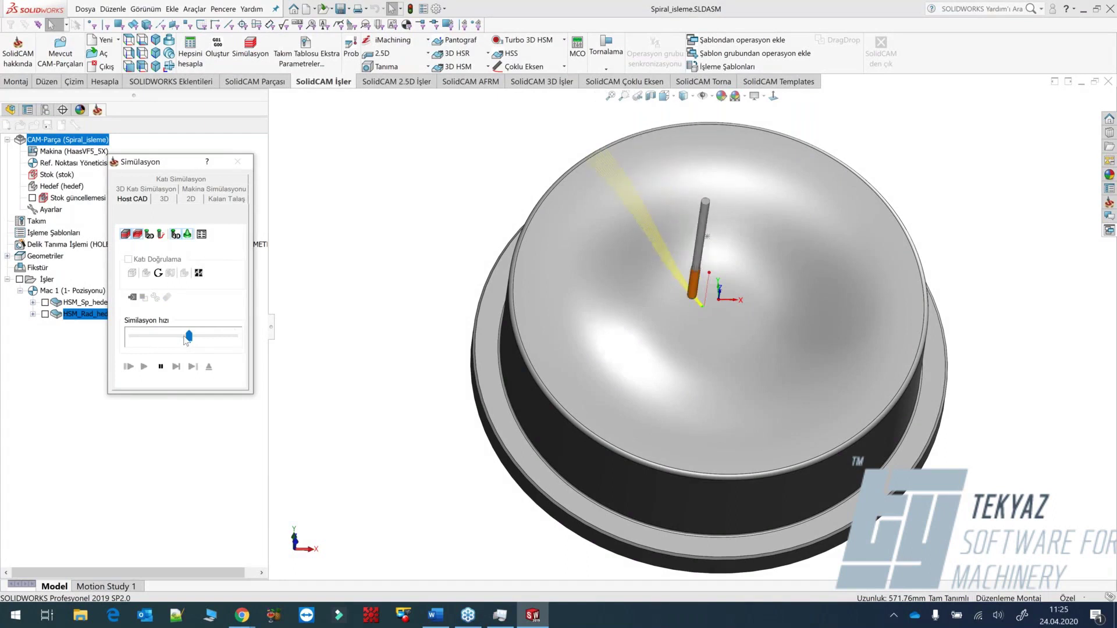
click(224, 343)
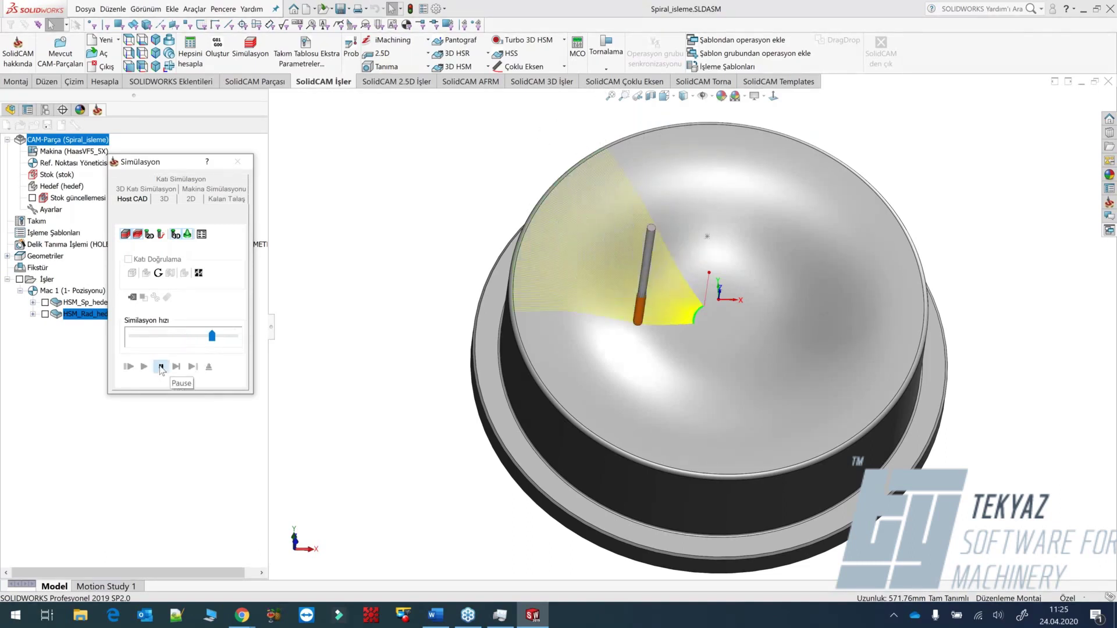
click(161, 367)
click(209, 367)
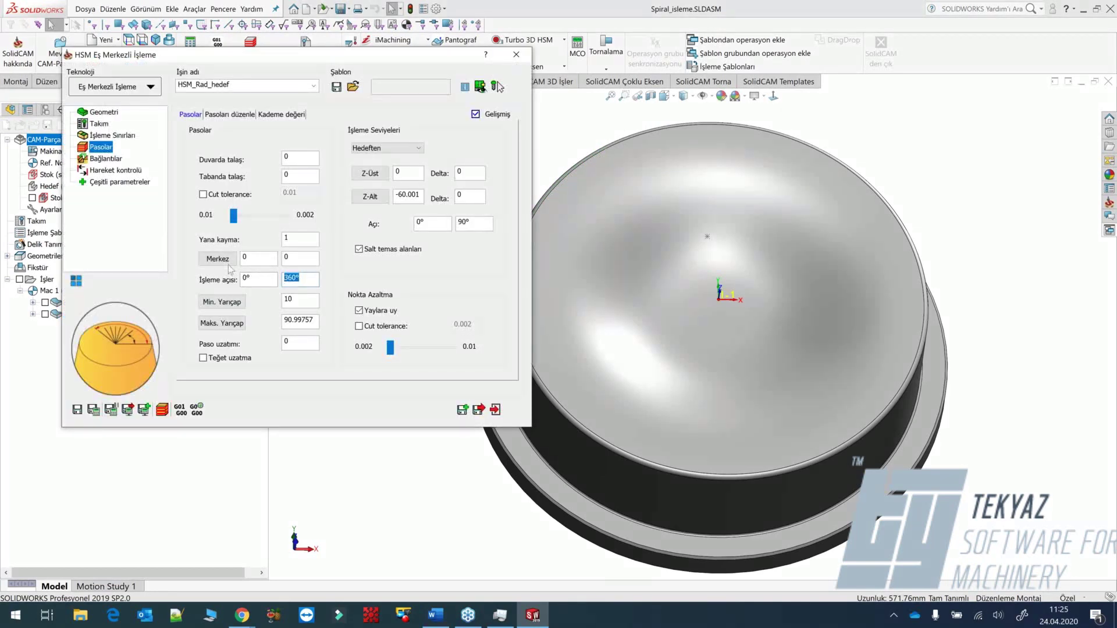
Try calculating the radial operation with an end angle of 90° and a minimum radius of 30, leaving the centre as is.
click(229, 265)
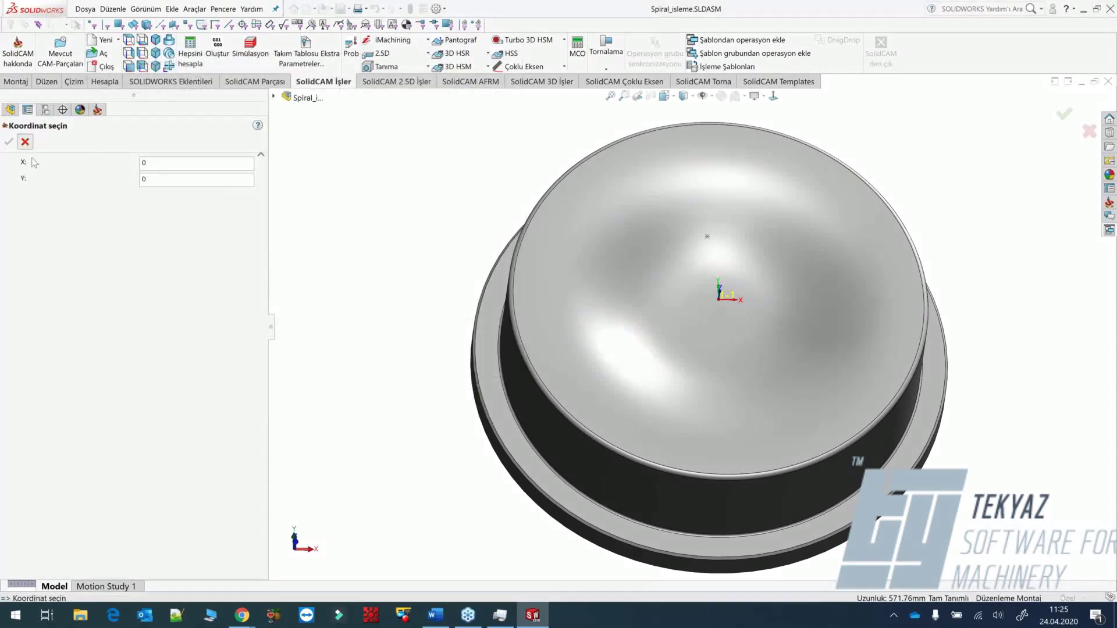
click(25, 142)
double_click(300, 280)
text(90)
key(Tab)
text(30)
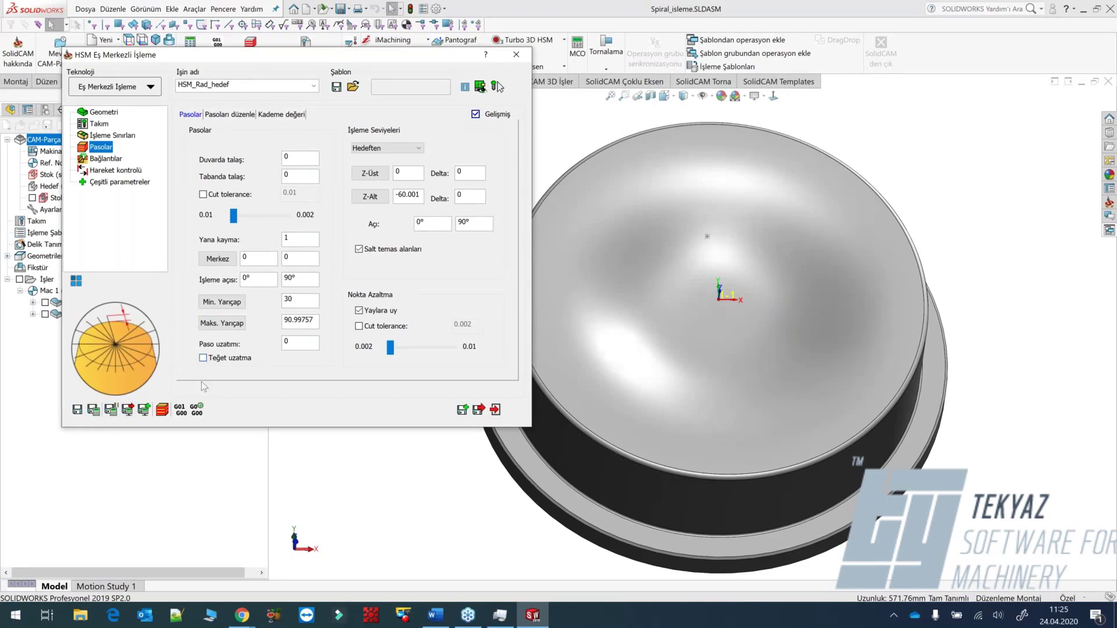
click(92, 411)
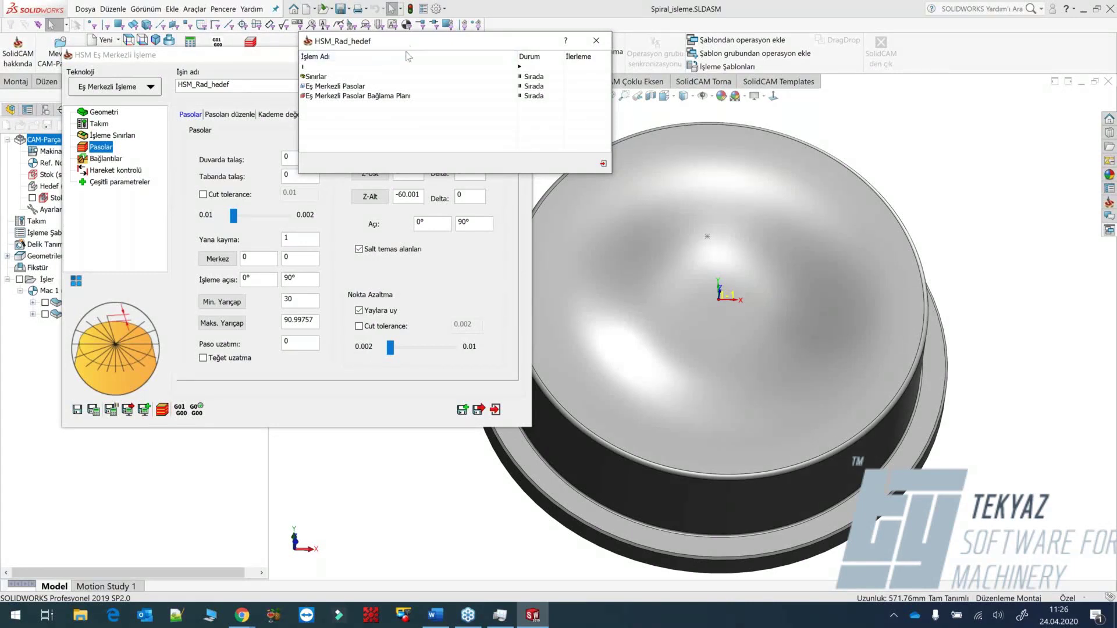
Move the calculation progress window aside and end the SolidCAM task in Windows Task Manager.
drag(407, 51, 402, 115)
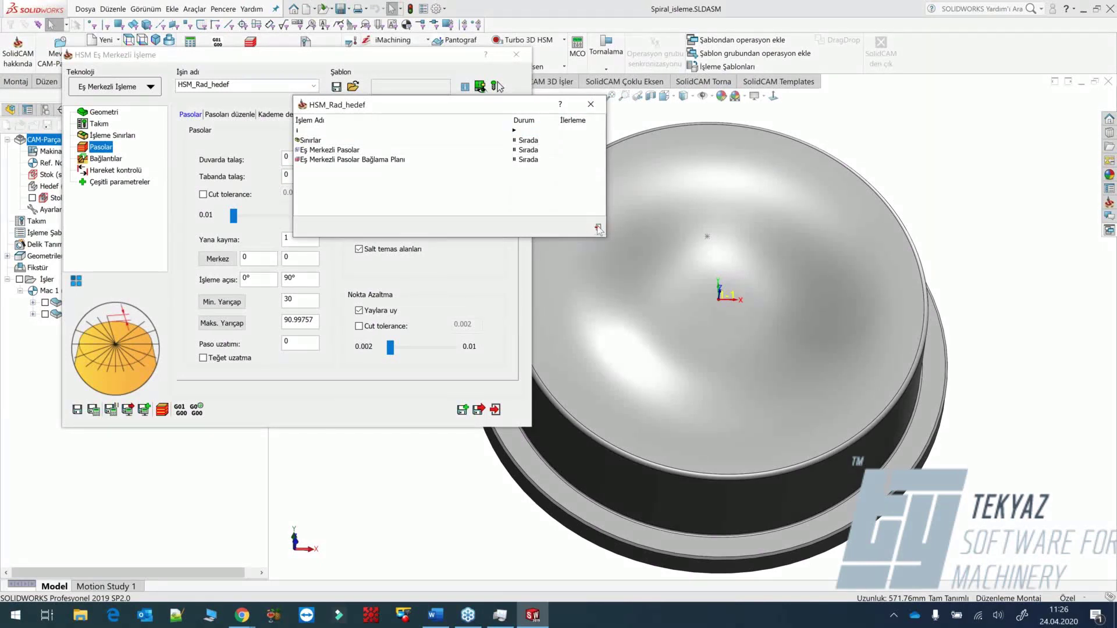
right_click(665, 615)
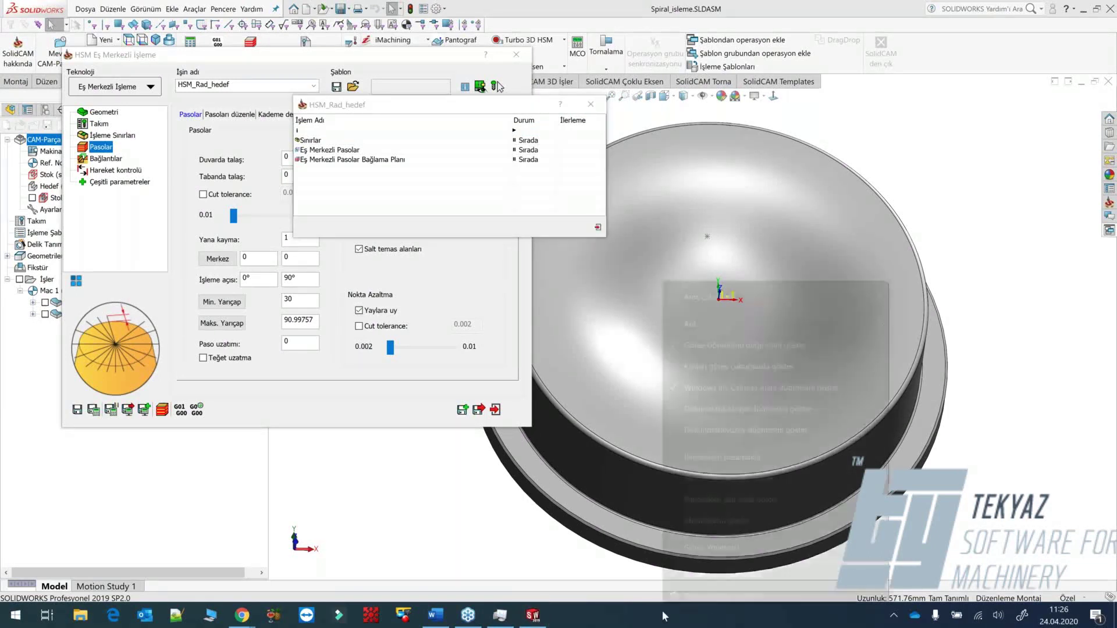
click(734, 549)
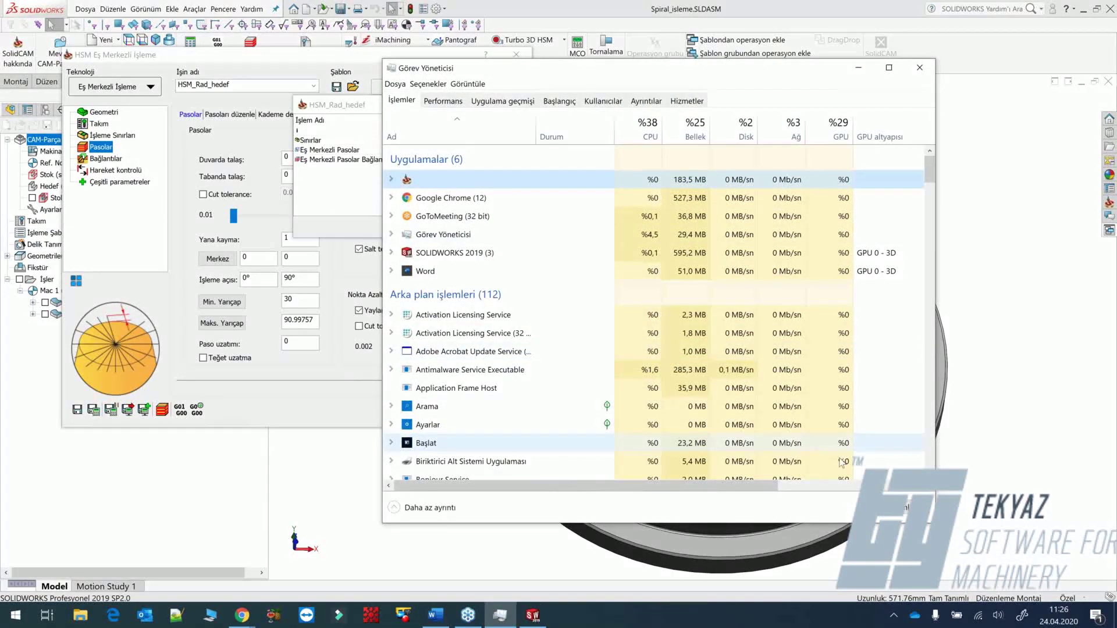
click(891, 507)
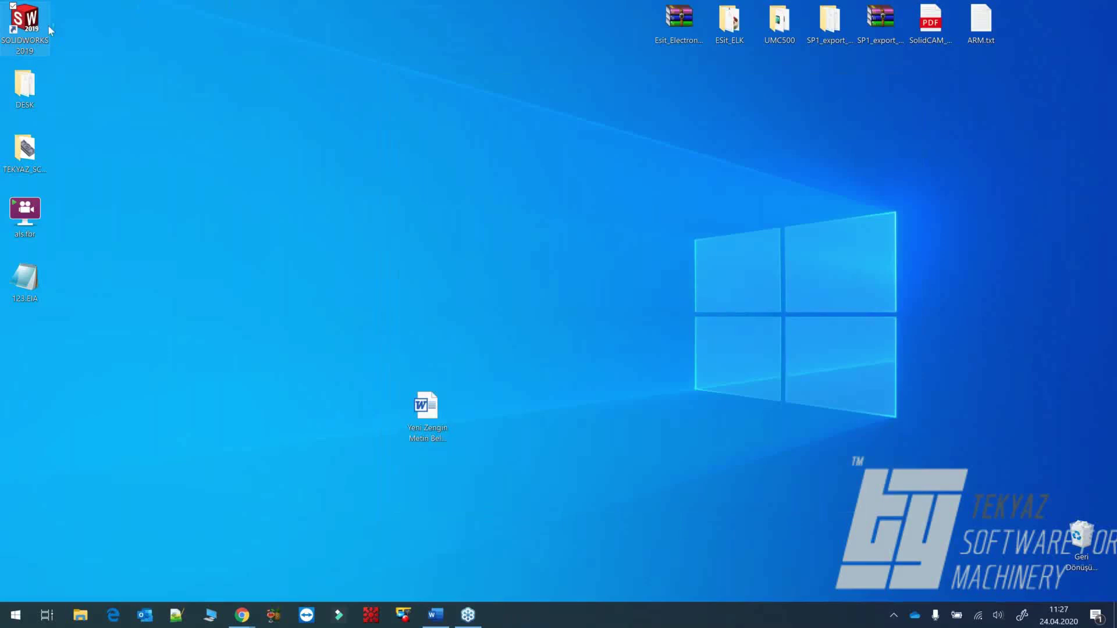
Restart SOLIDWORKS 2019 and reopen the recent CAM part Spiral_isleme, continuing with the CAM Temp folder version.
double_click(35, 25)
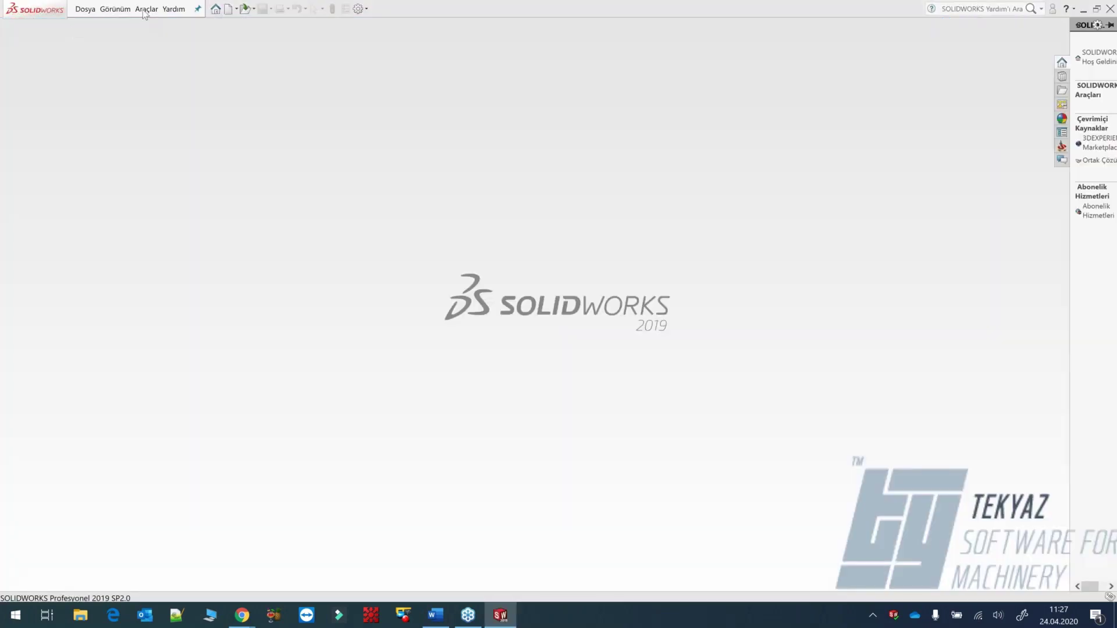
click(145, 10)
mouse_move(174, 50)
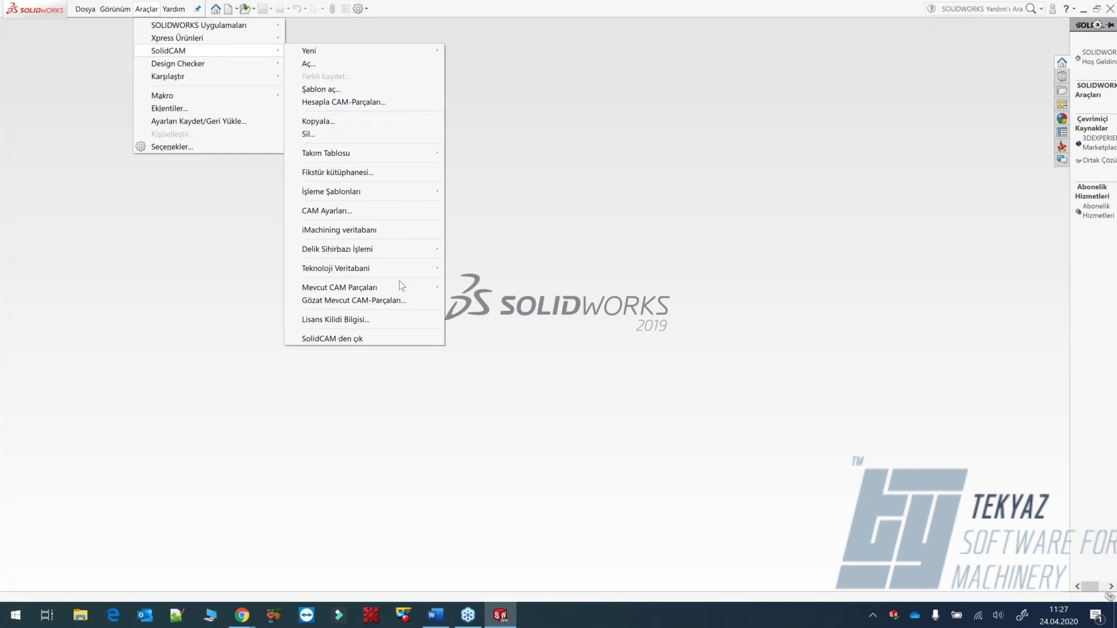
mouse_move(402, 287)
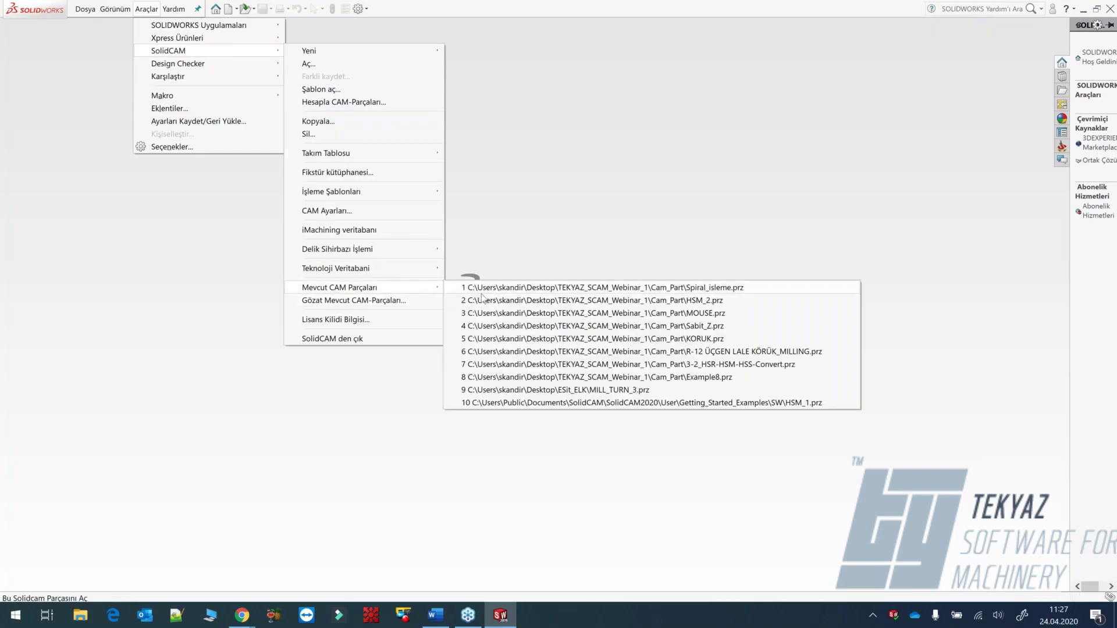
click(481, 295)
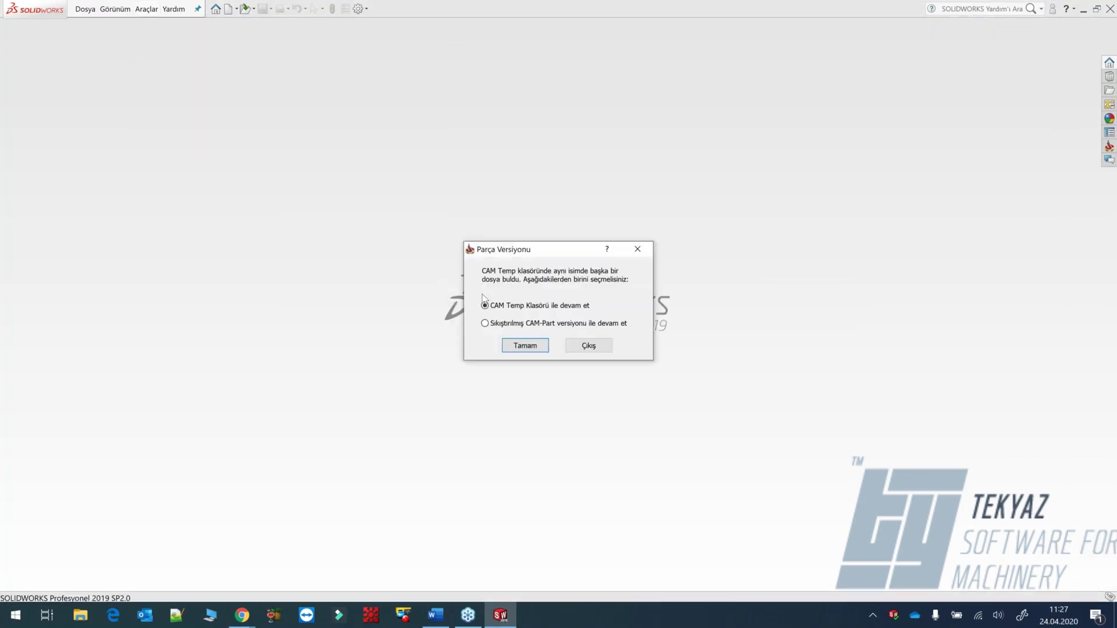
click(524, 345)
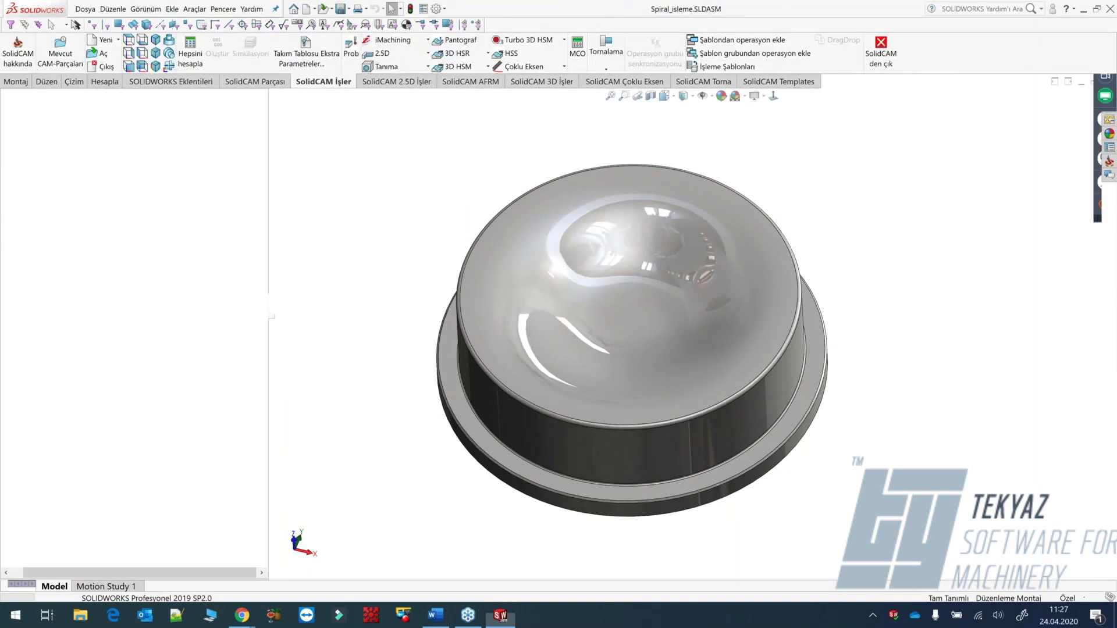
Turn off RealView graphics for the Spiral_isleme model.
click(745, 97)
click(764, 96)
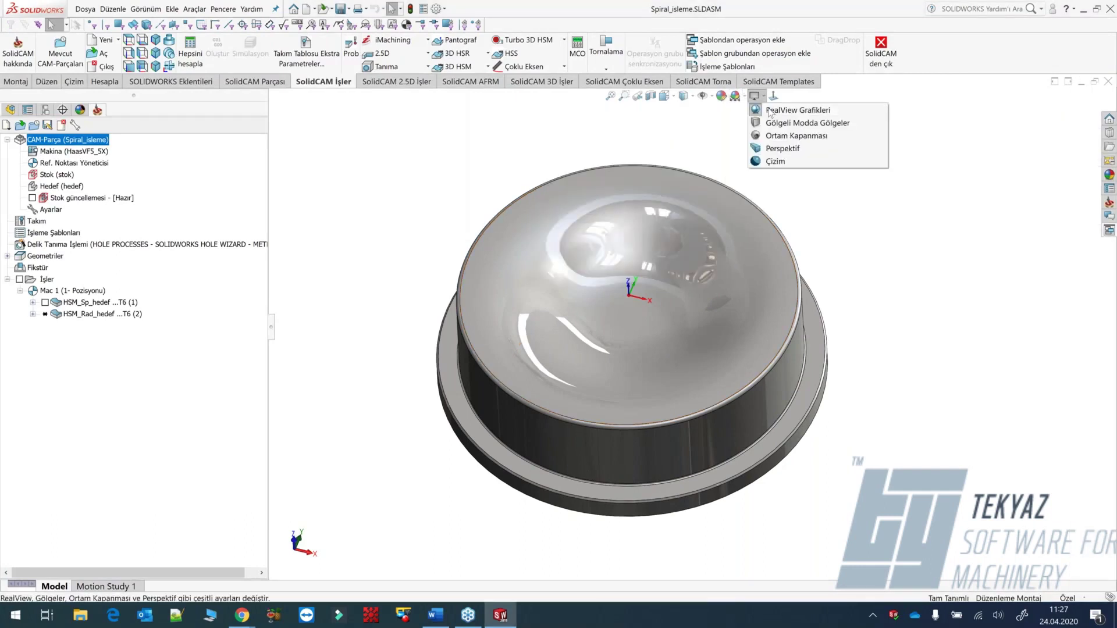
click(783, 110)
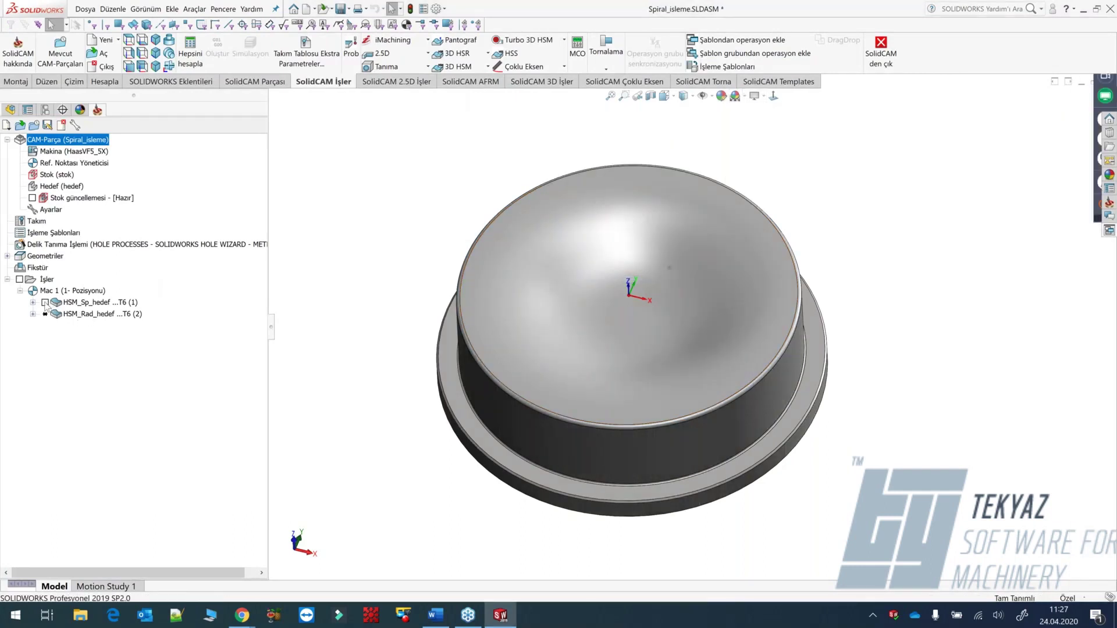
Reopen the HSM_Rad_hedef operation, set its end angle to 360° and minimum radius to 10, and calculate the toolpath.
click(63, 302)
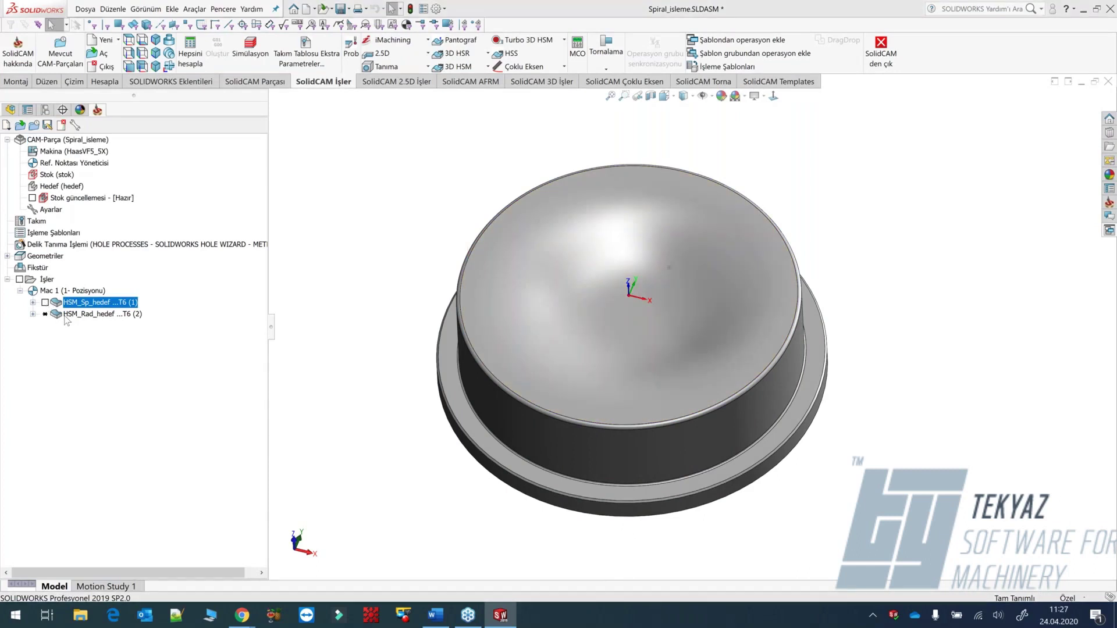
double_click(65, 317)
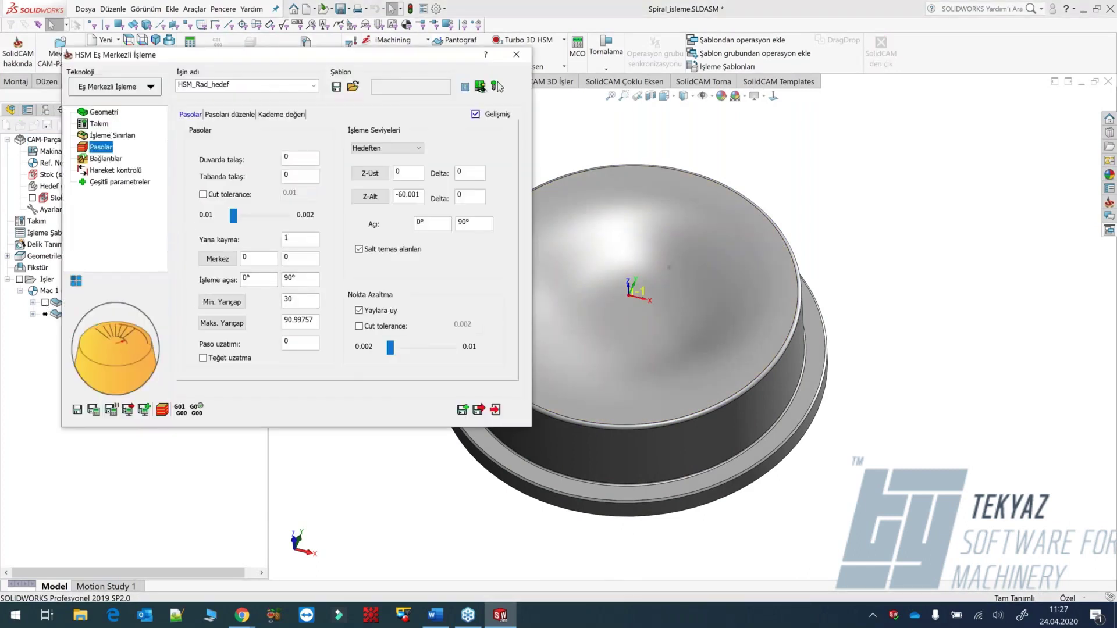
click(307, 279)
text(39)
key(BackSpace)
text(60)
key(Tab)
text(10)
click(94, 410)
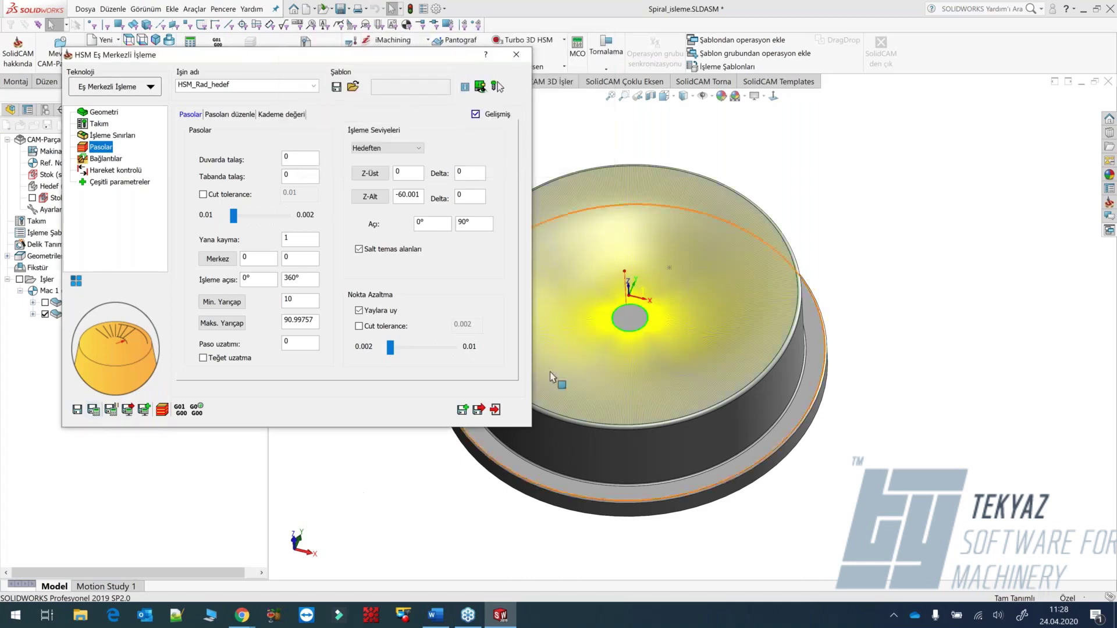
Inspect the radial toolpath lines near the model's outer edge with the sidestep (Yana kayma) field selected, and close the HSM_Rad_hedef operation.
click(262, 240)
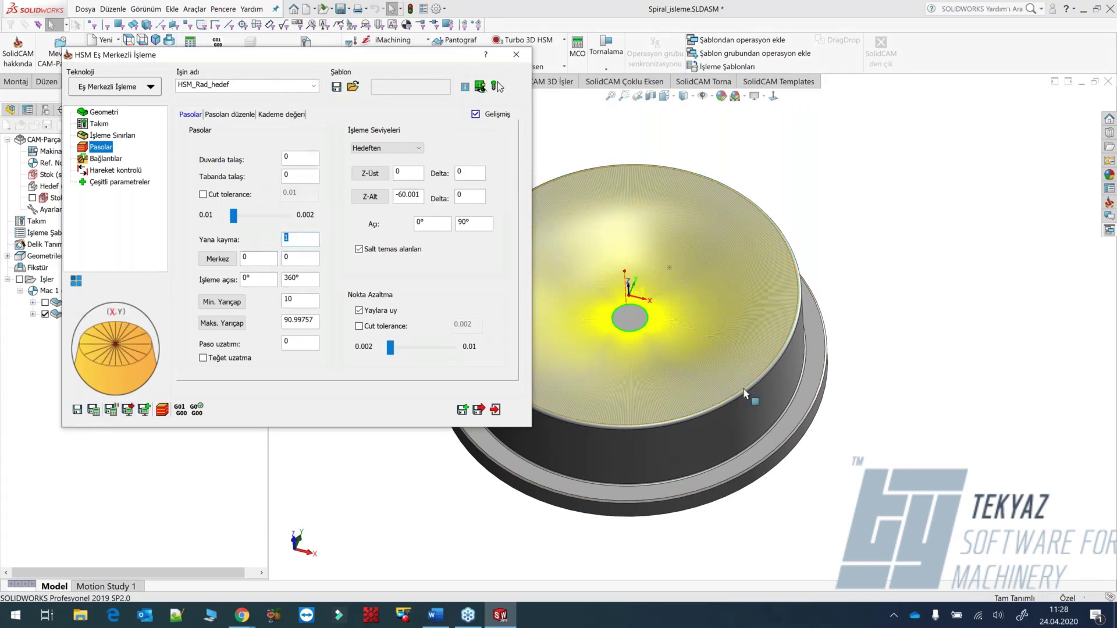
scroll(746, 394, down, 6)
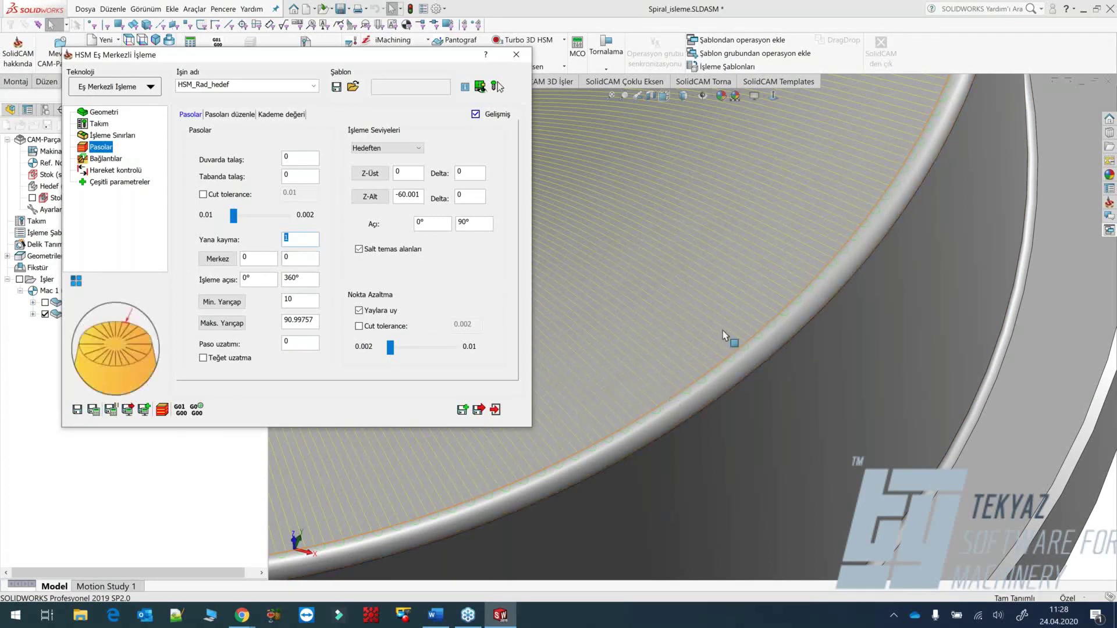
scroll(725, 336, up, 8)
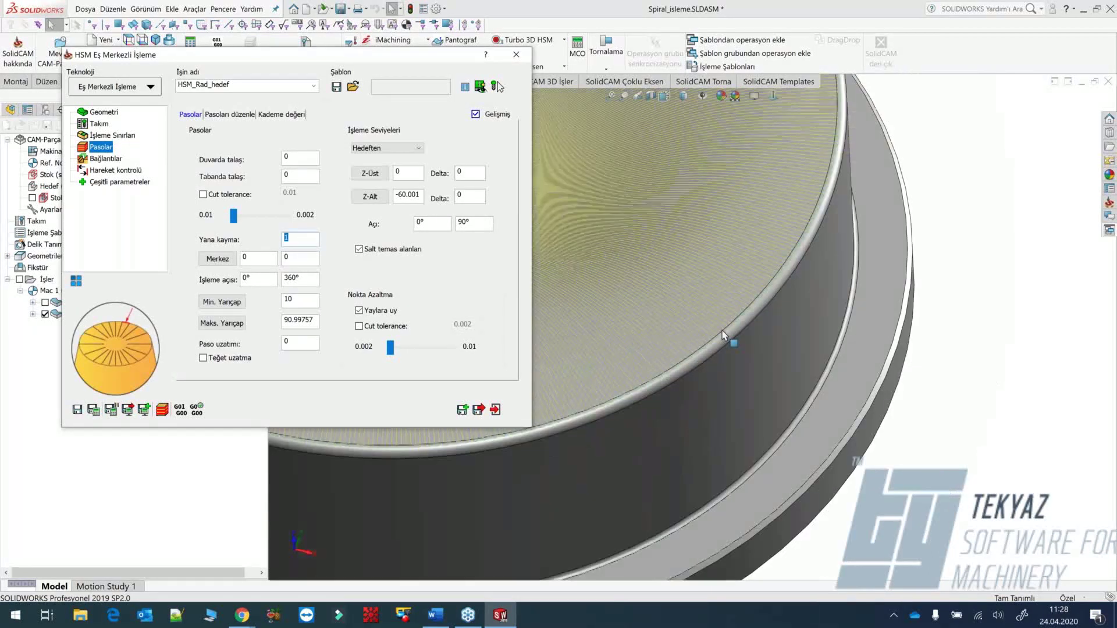
click(517, 55)
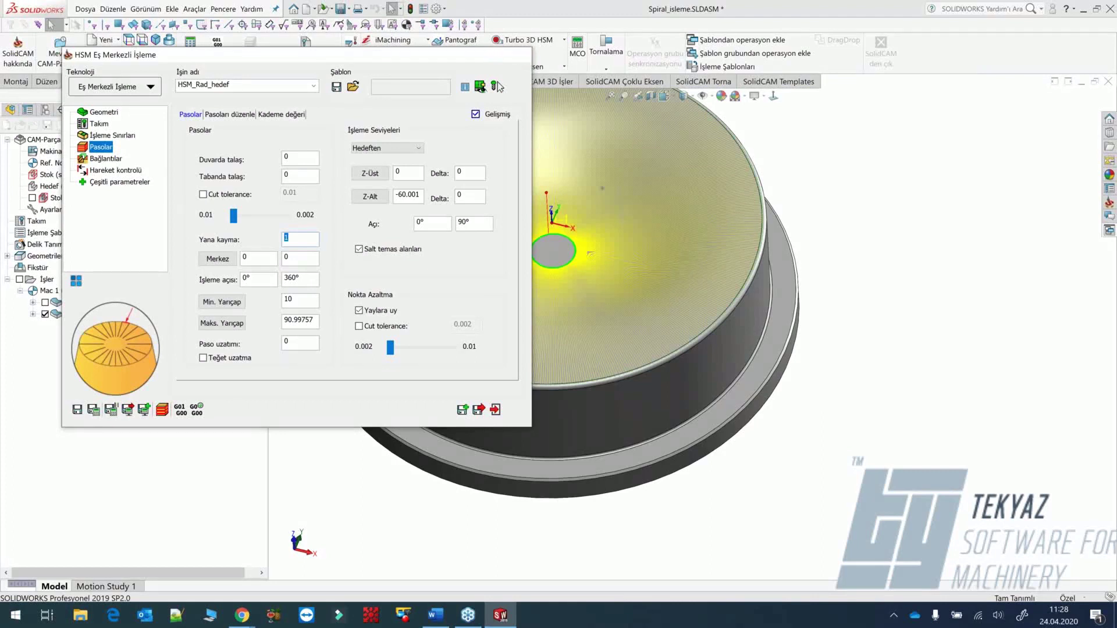
scroll(526, 266, up, 2)
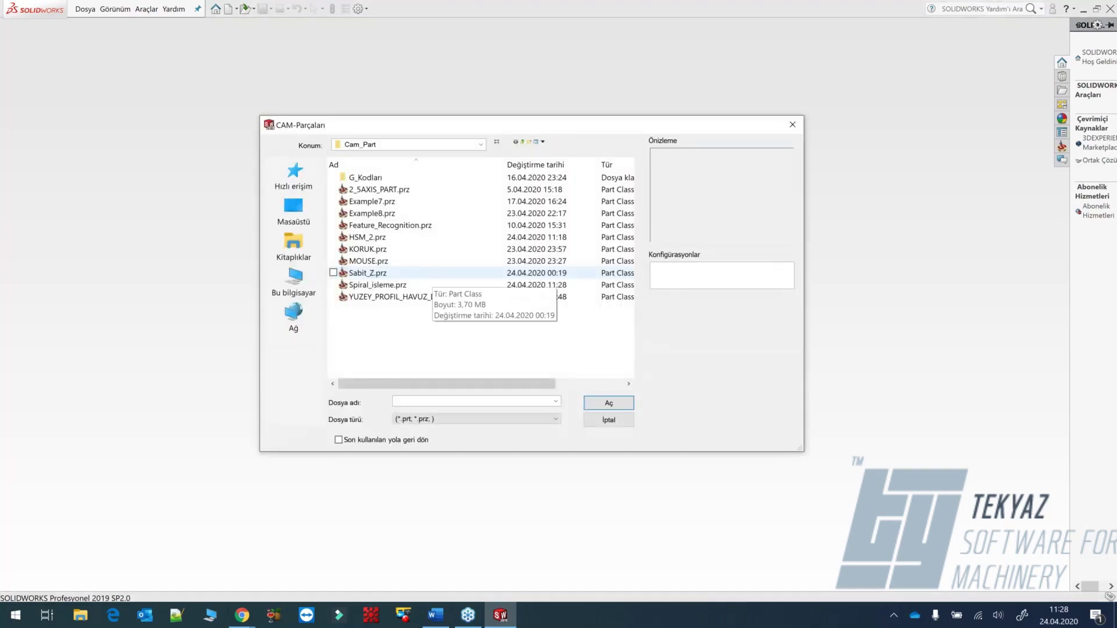
Browse for a CAM part on the C: drive, through Kullanıcılar and Ortak, to the SolidCAM2020 folder.
click(294, 280)
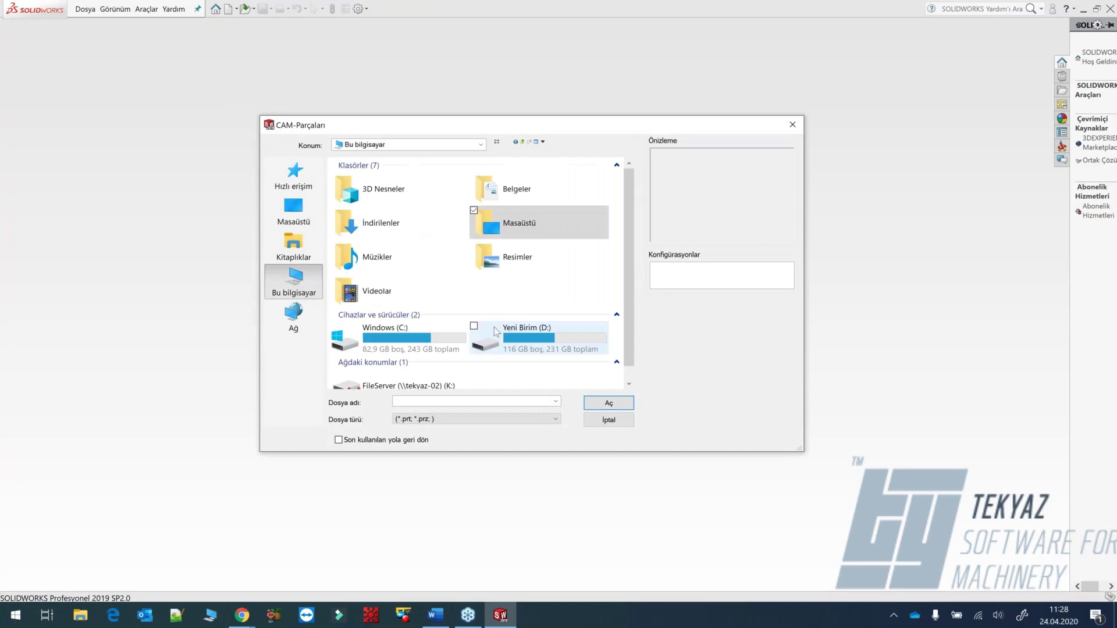
double_click(455, 352)
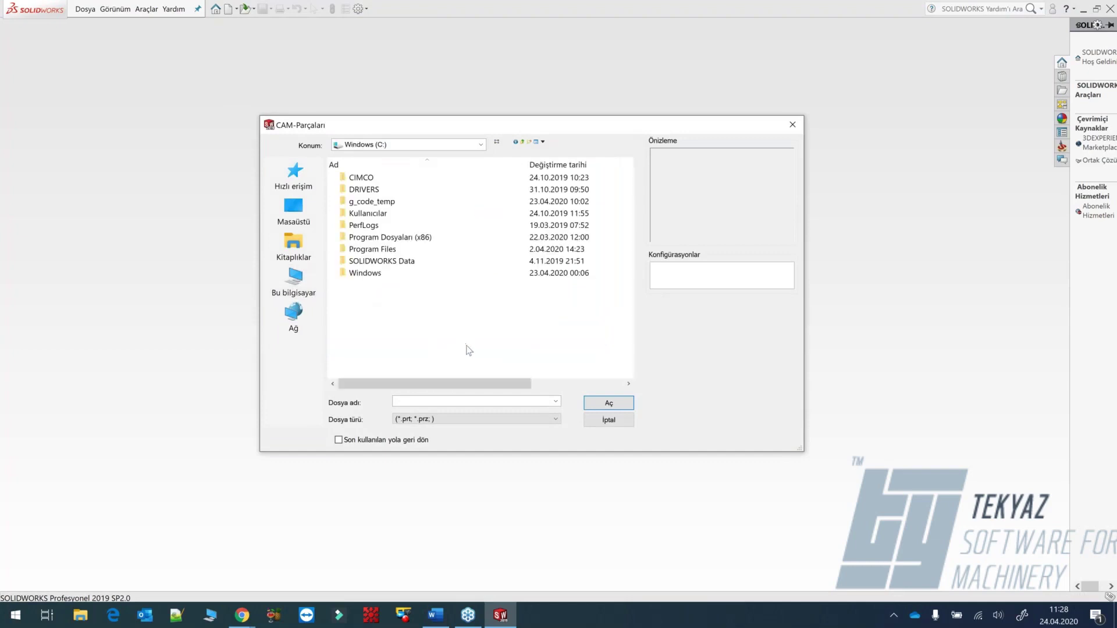
double_click(372, 214)
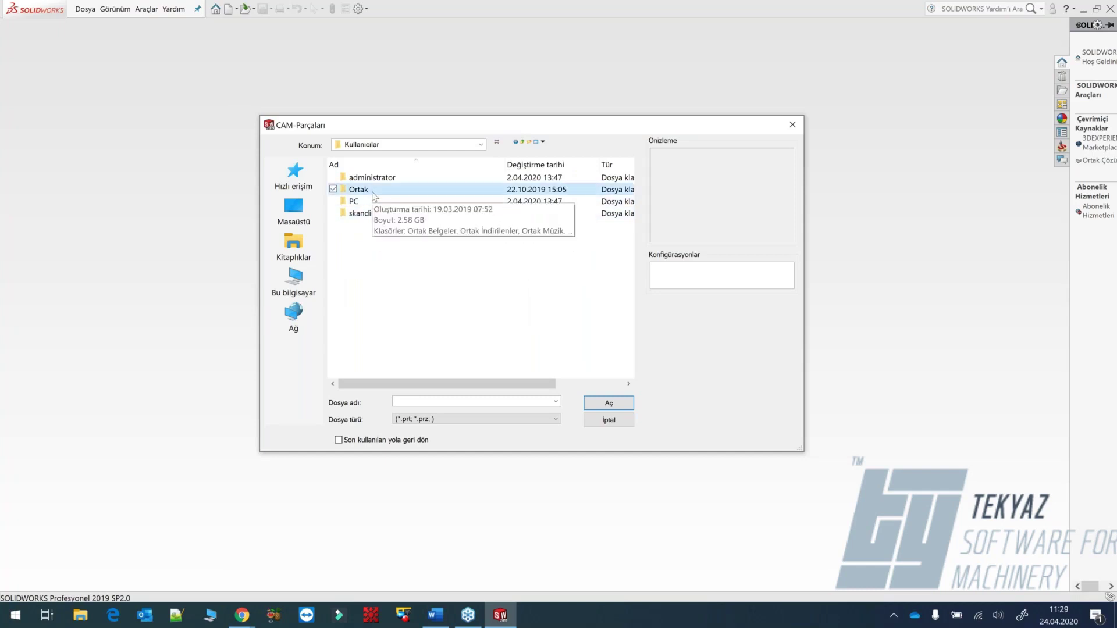
click(413, 201)
double_click(419, 192)
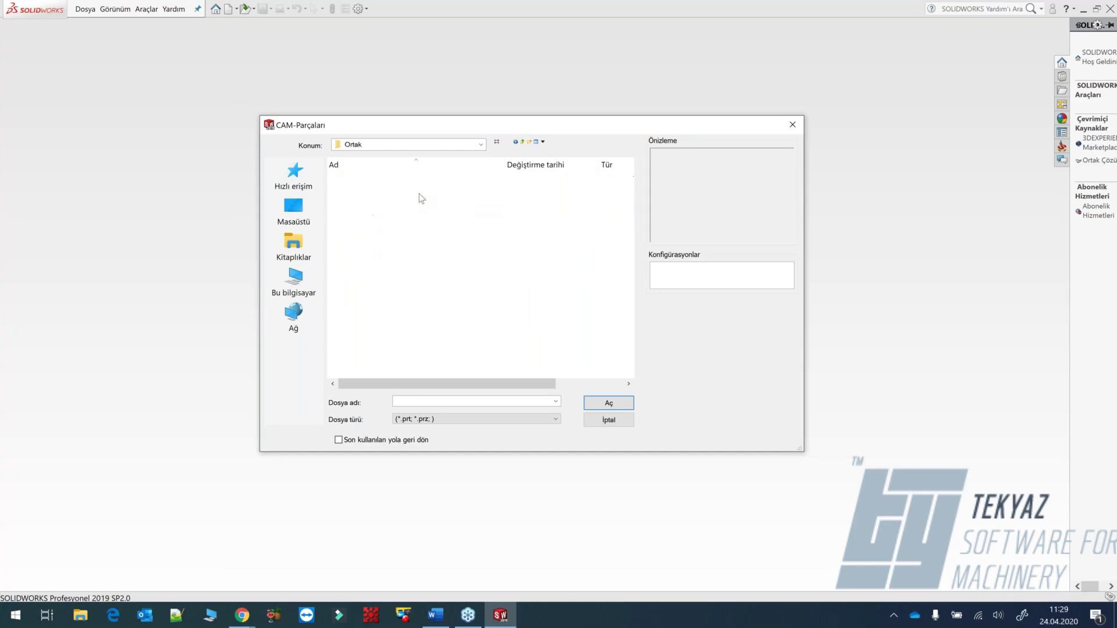
double_click(407, 180)
double_click(407, 179)
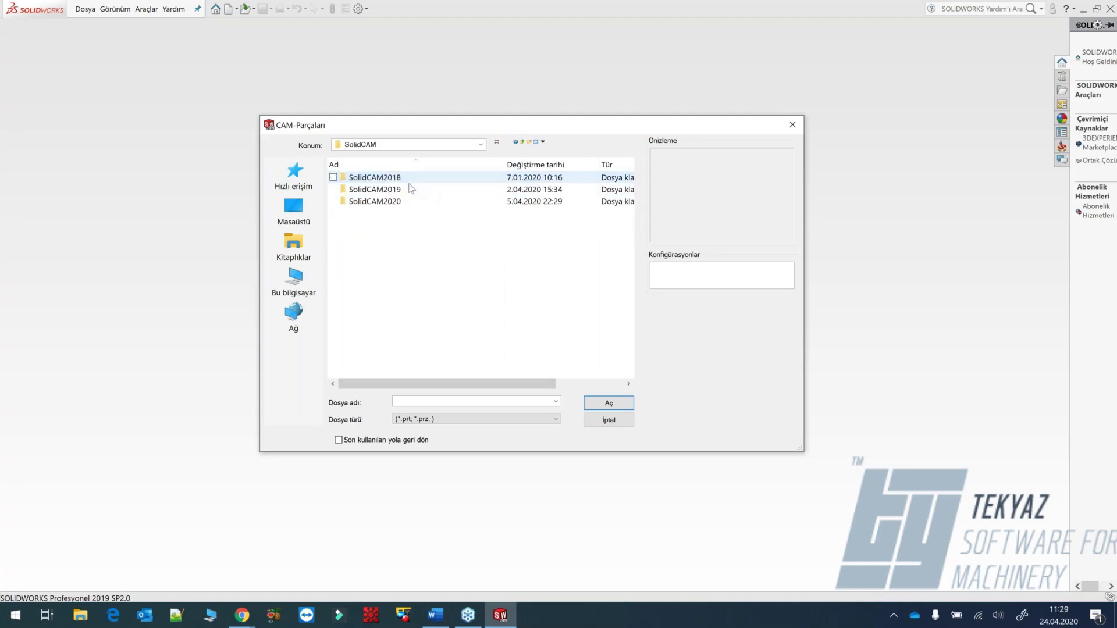
double_click(402, 201)
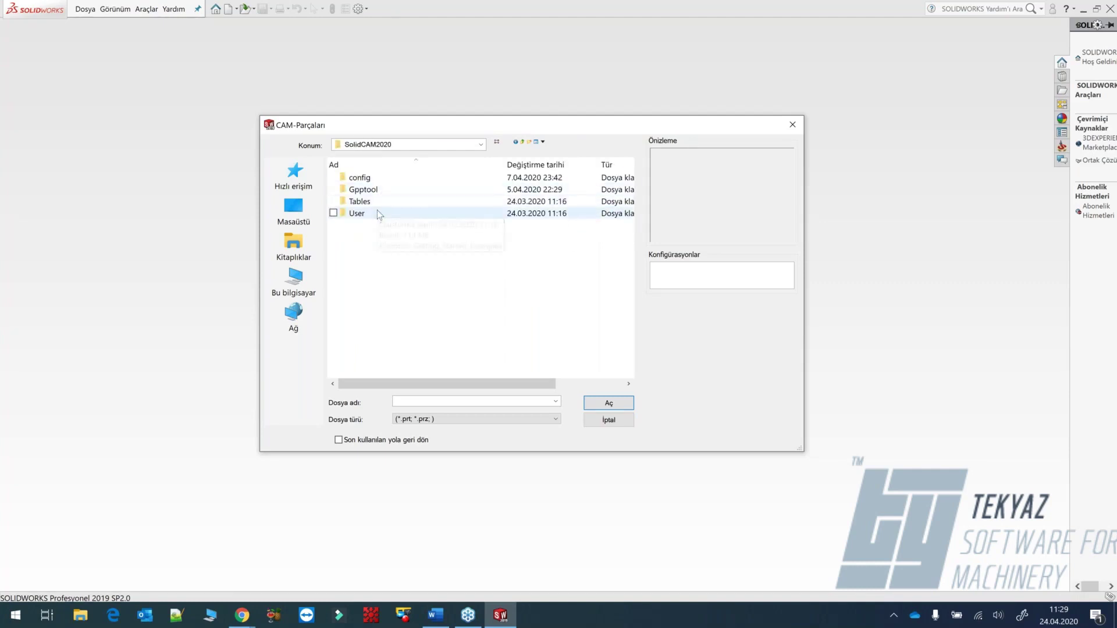
Open the HSM_1.prz example CAM part from the SW folder under the SolidCAM2020 User folder.
double_click(377, 213)
double_click(379, 179)
click(378, 179)
double_click(379, 178)
click(372, 225)
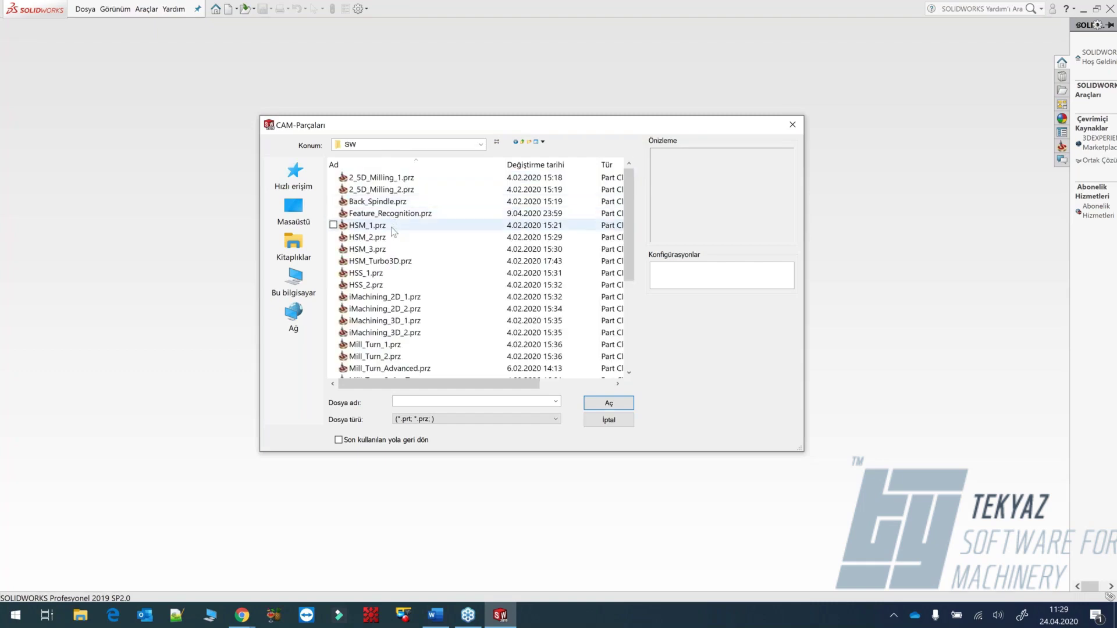
click(609, 402)
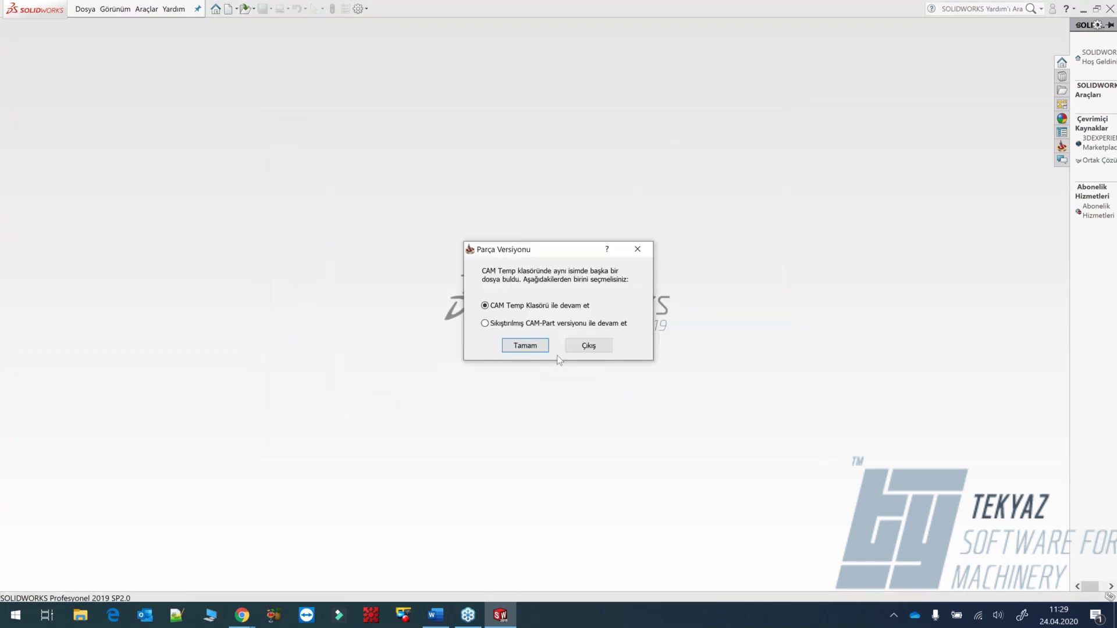
Continue with the CAM Temp folder version and load the part with the 4X machine.
click(525, 346)
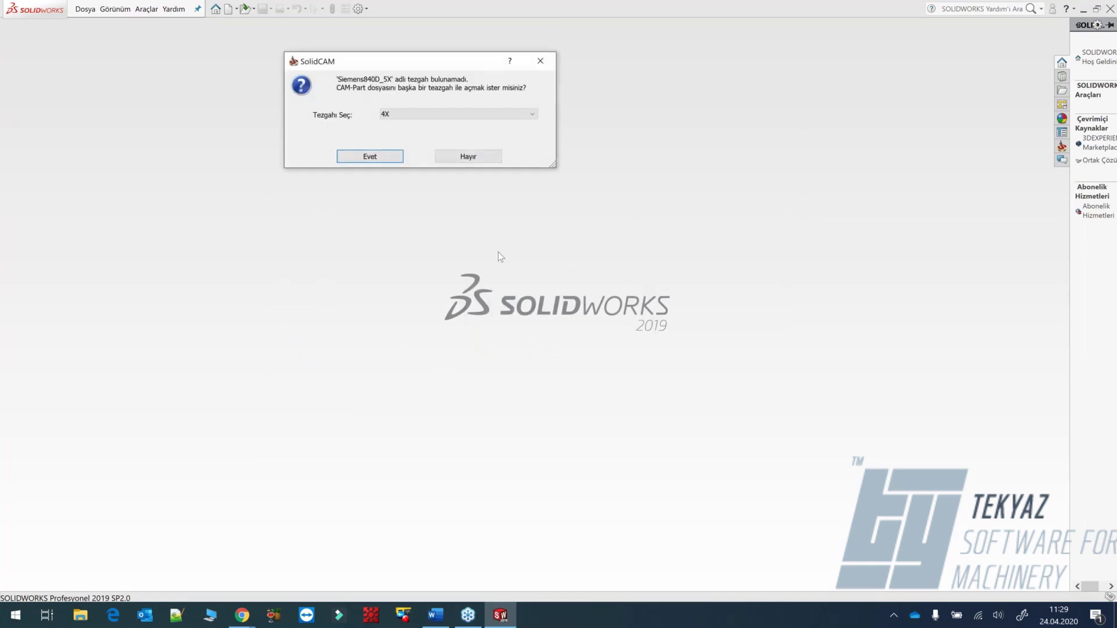
click(370, 156)
key(Return)
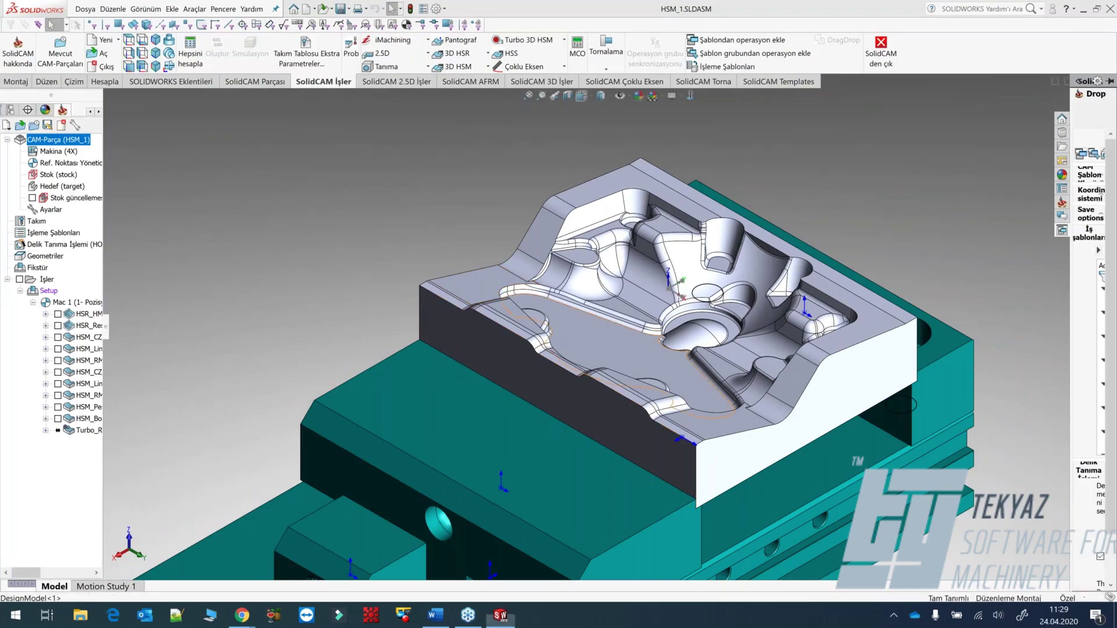
Change the display scene of the HSM_1 assembly to a plain white background.
middle_drag(582, 349, 693, 361)
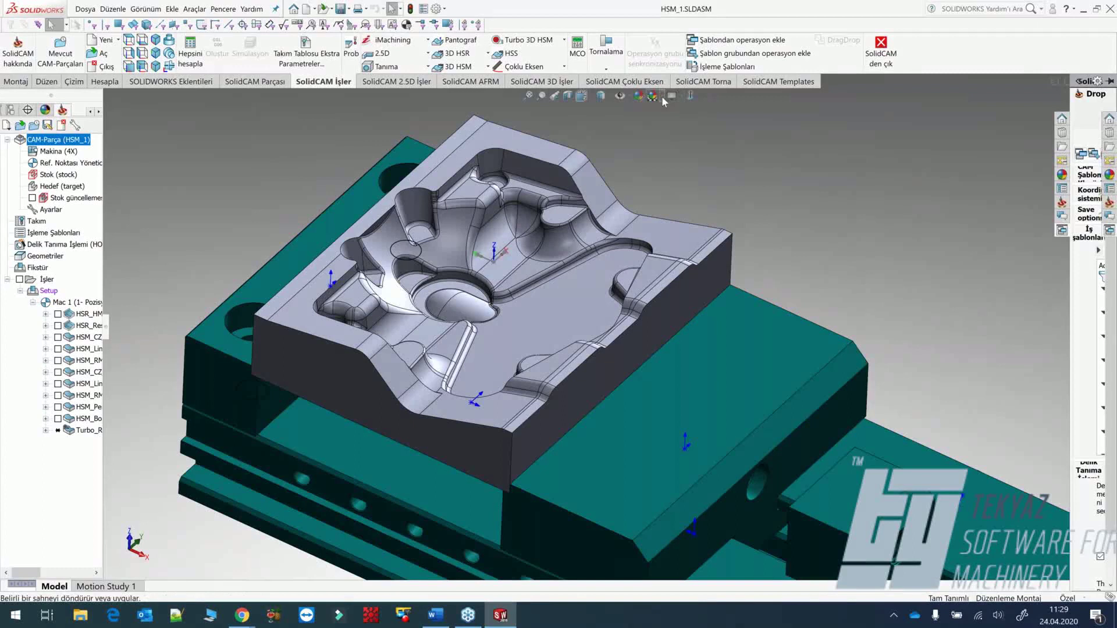
click(665, 99)
click(750, 107)
middle_drag(533, 372, 568, 402)
Calculate all operations from HSR_HMP_target to Turbo_RF_CZ_target together, and widen the CAM tree to show their full names.
click(117, 430)
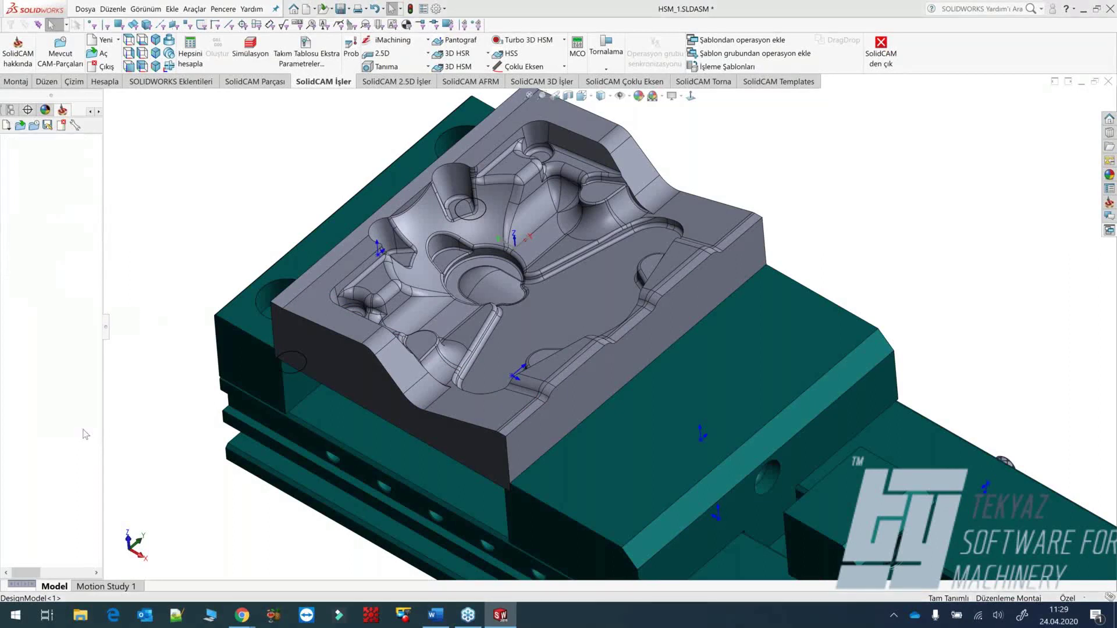
shift+click(84, 431)
right_click(84, 431)
click(243, 195)
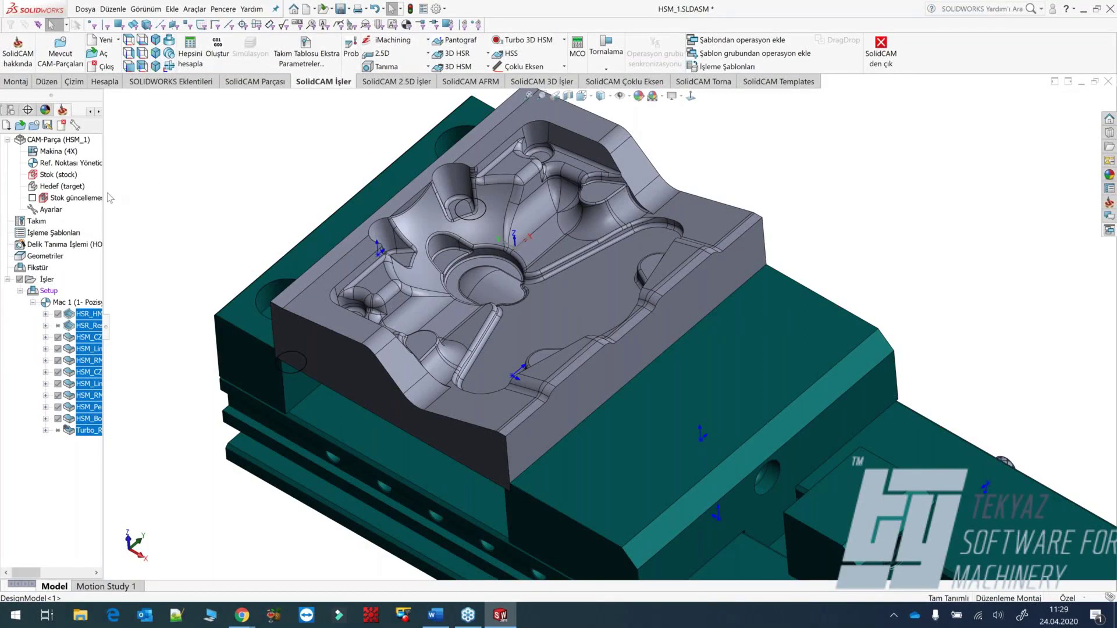
drag(102, 192, 184, 223)
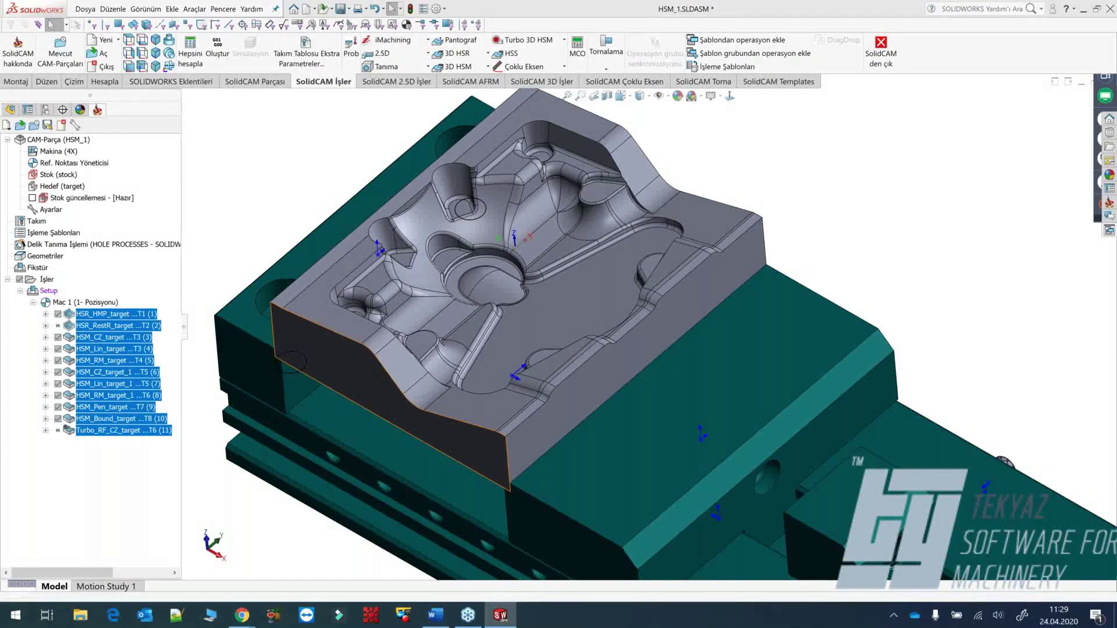
middle_drag(375, 374, 372, 369)
key(super)
text(paint)
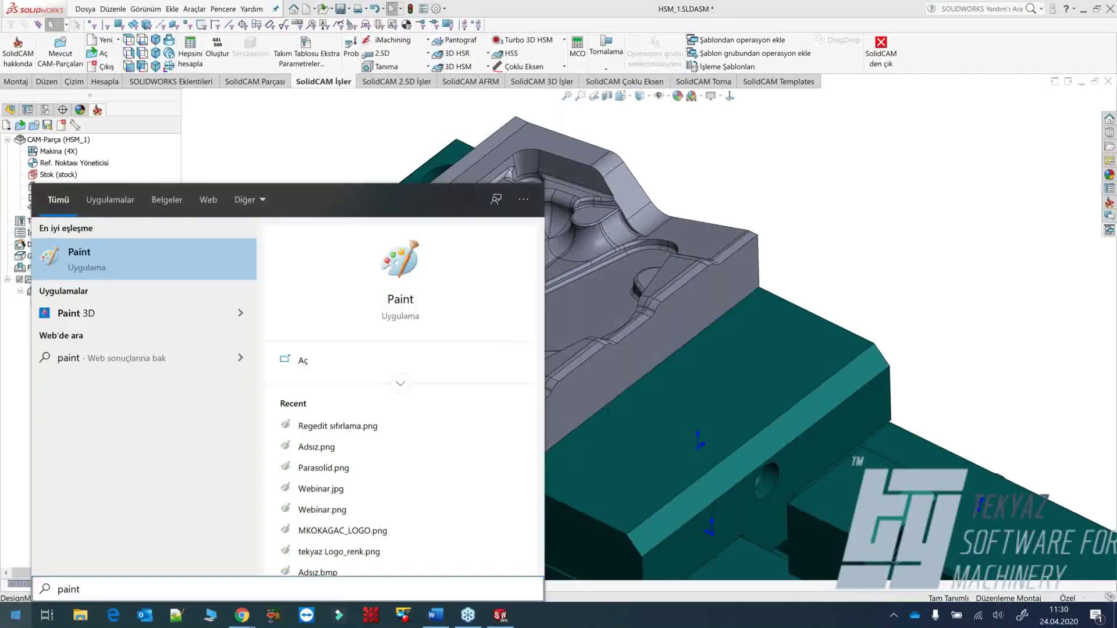
key(Return)
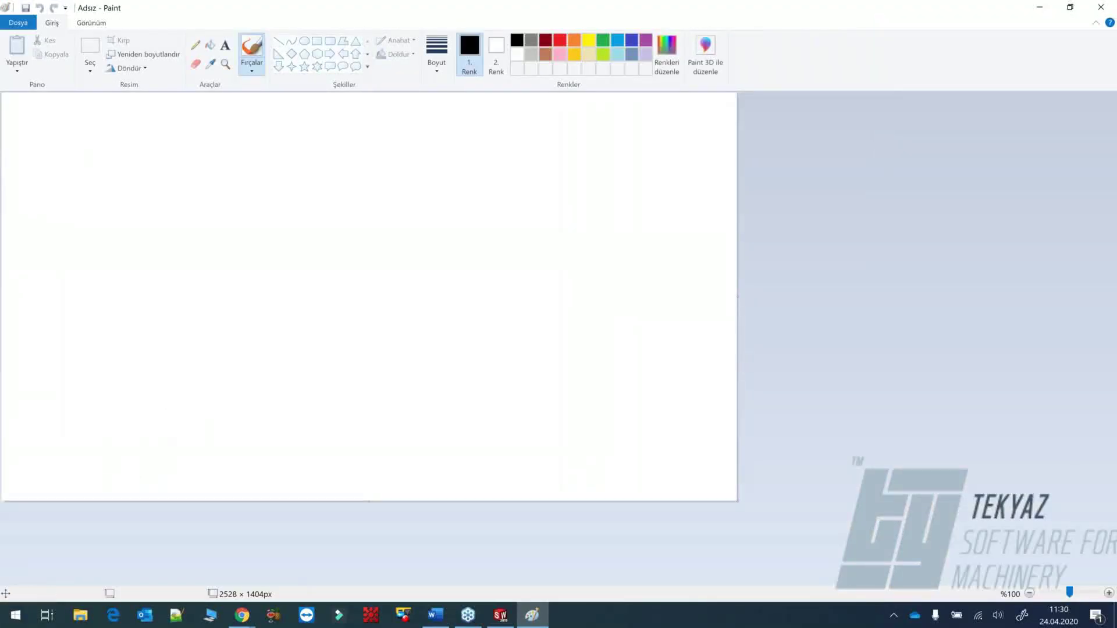
click(499, 617)
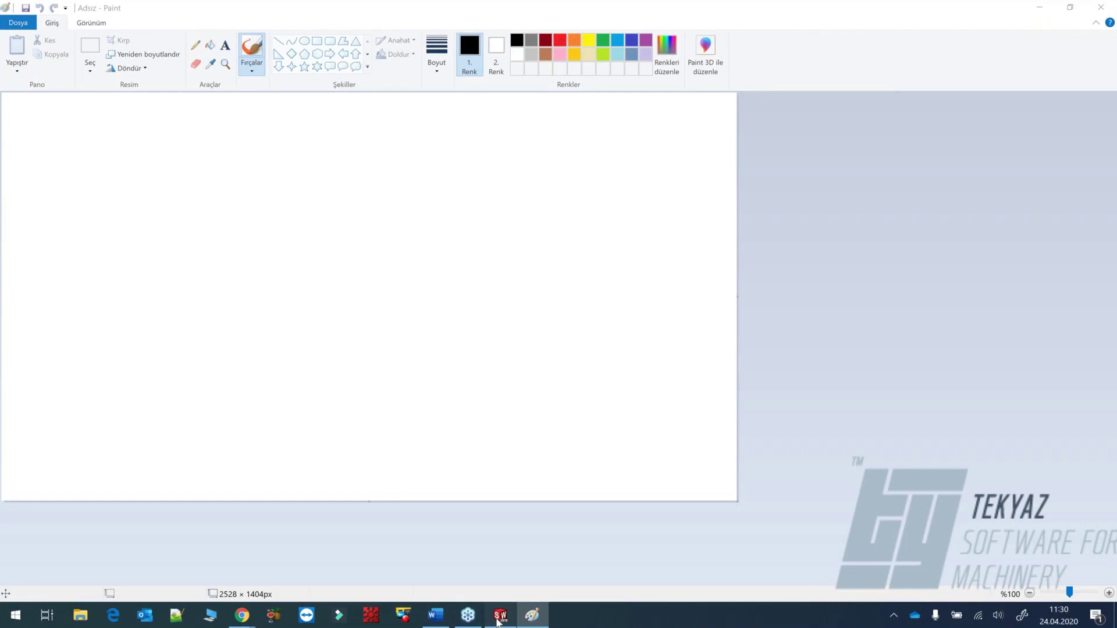
Create a new SOLIDWORKS part and start a sketch on the front plane (Ön Düzlem).
key(ctrl+n)
key(Return)
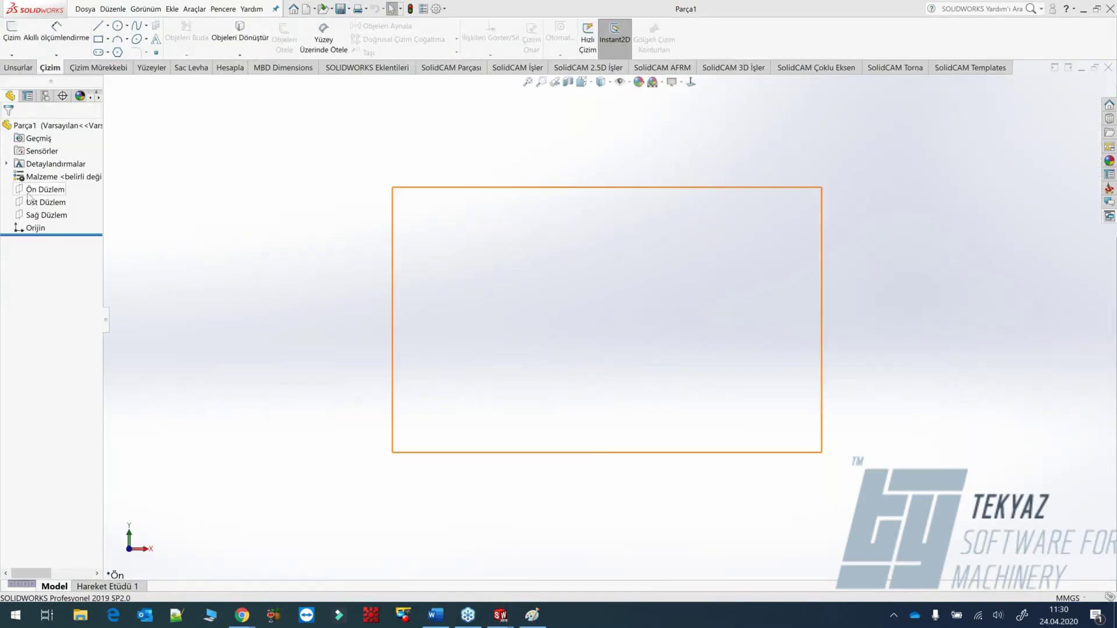
click(28, 193)
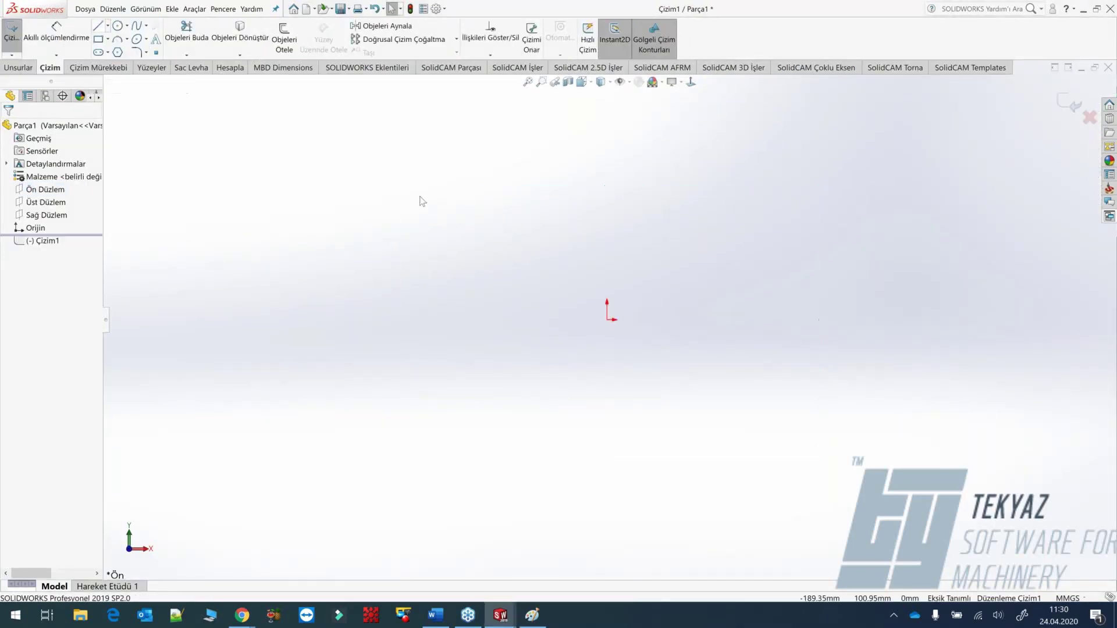
Sketch a wall-and-floor profile: a vertical line, a tangent 90° arc of about 34 mm radius, and a horizontal line.
click(97, 26)
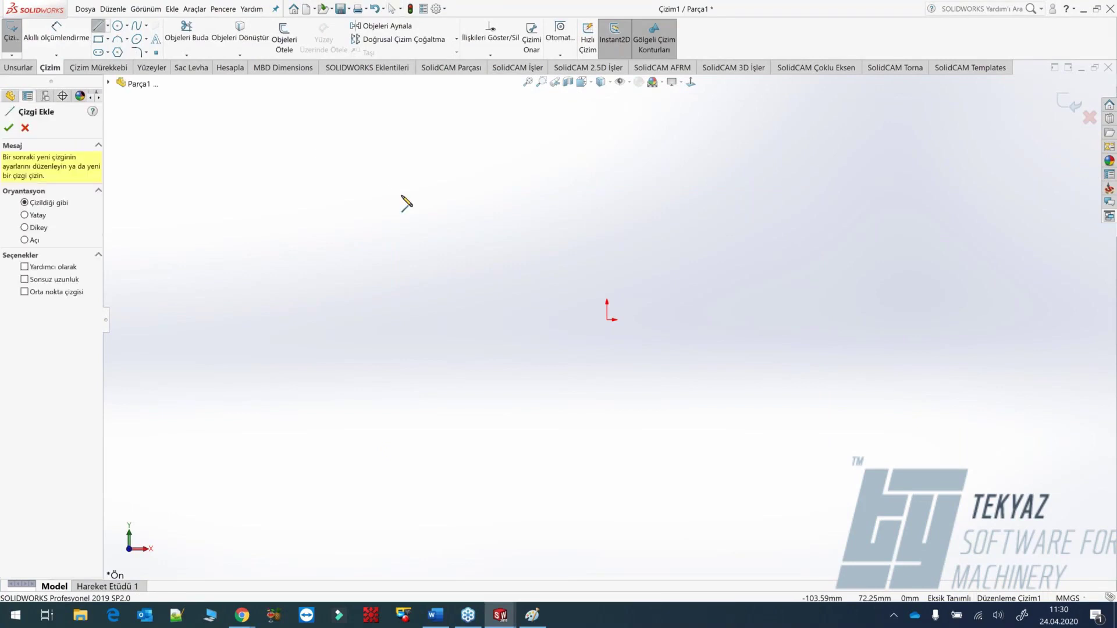
click(357, 145)
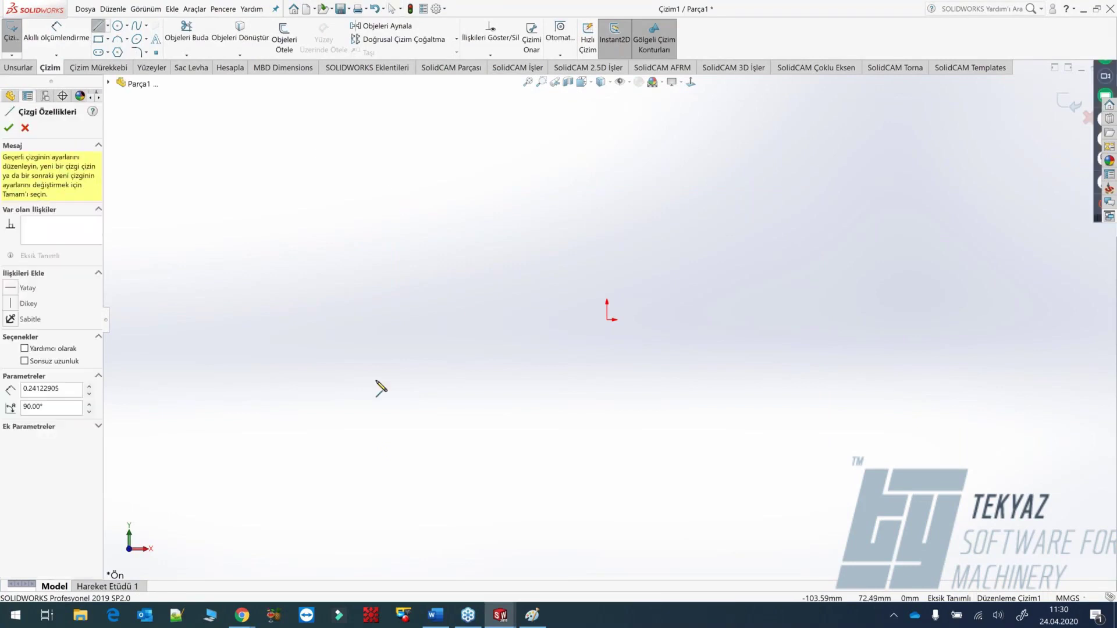
click(358, 327)
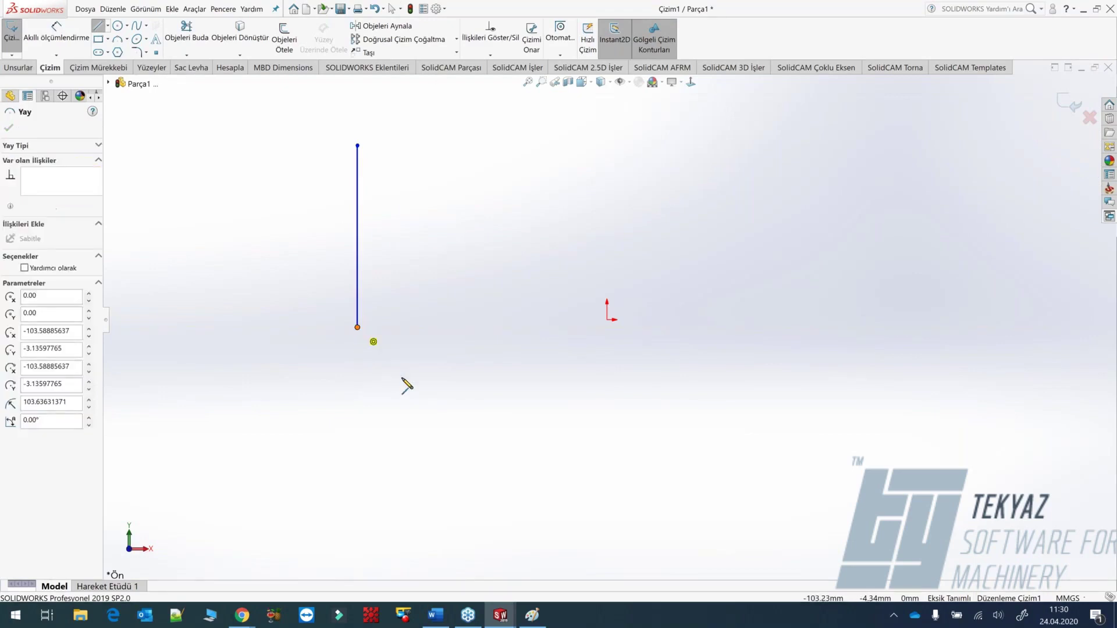
click(440, 410)
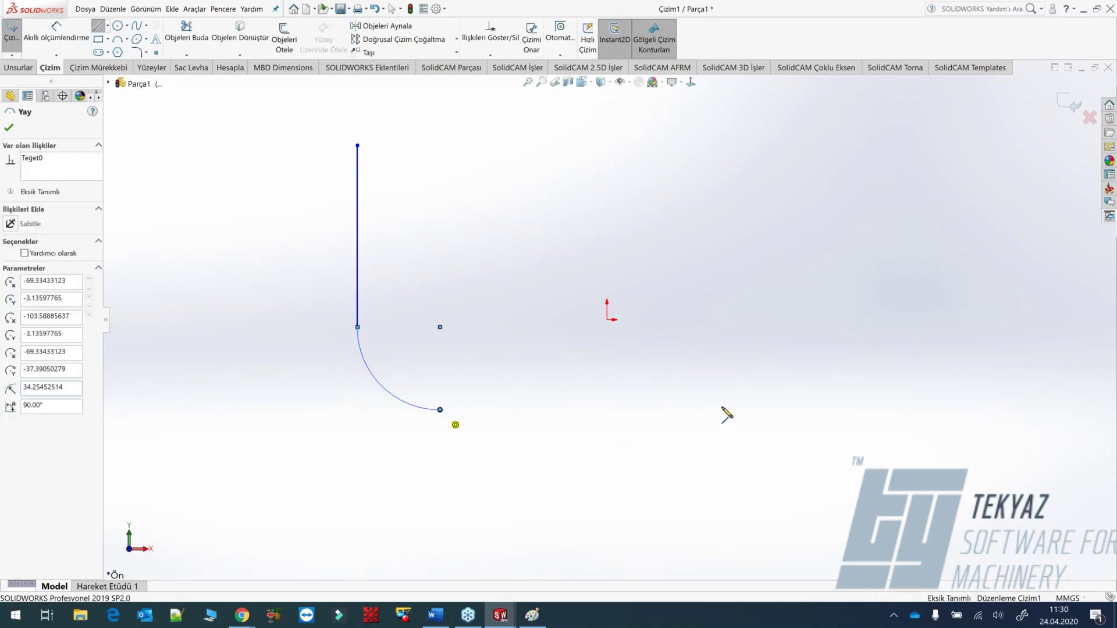
click(770, 409)
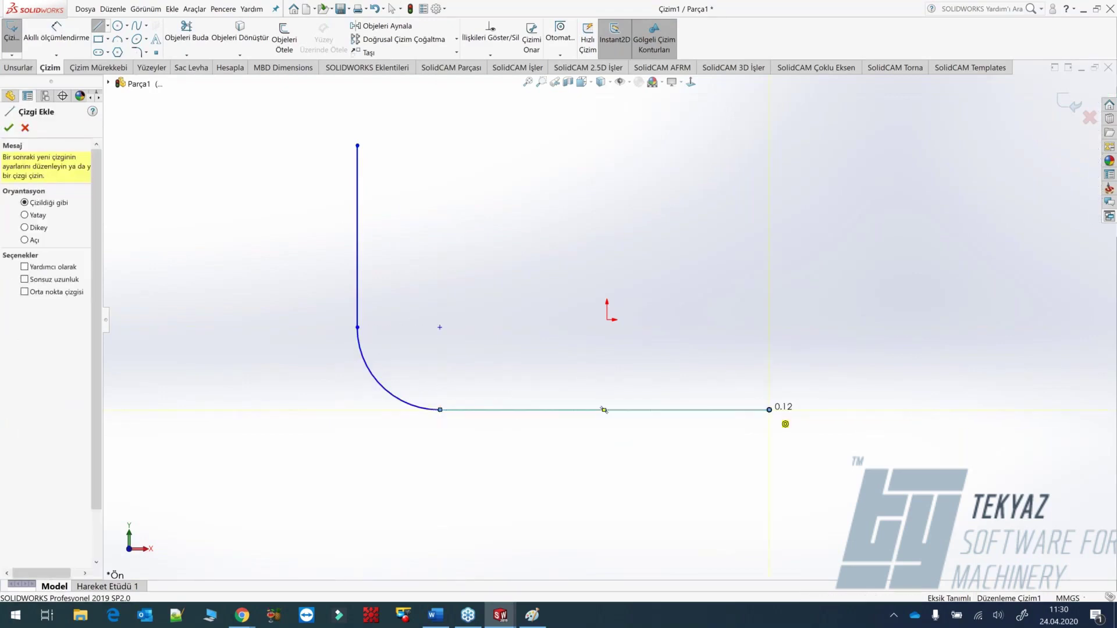
key(Escape)
scroll(437, 365, down, 2)
scroll(445, 370, up, 1)
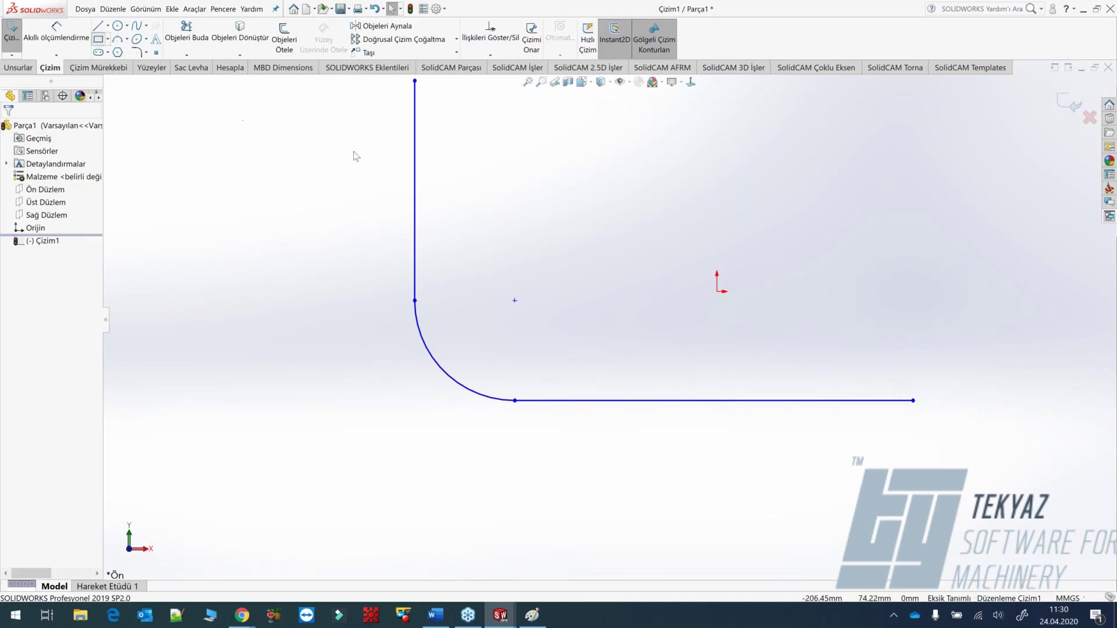
Sketch a corner rectangle about 42 mm wide and 91 mm high beside the vertical line, its lower-left corner near the arc.
mouse_move(427, 82)
mouse_down()
mouse_move(469, 227)
mouse_move(513, 320)
mouse_move(562, 355)
mouse_move(618, 360)
mouse_move(572, 337)
mouse_move(554, 354)
mouse_move(571, 369)
mouse_up()
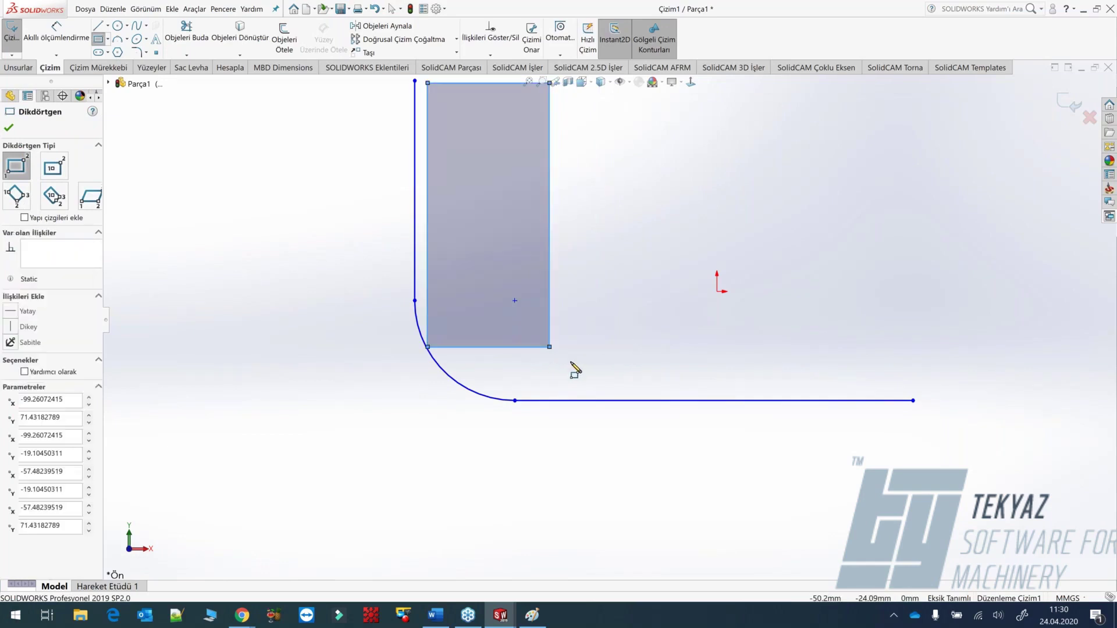
key(Escape)
scroll(492, 340, up, 5)
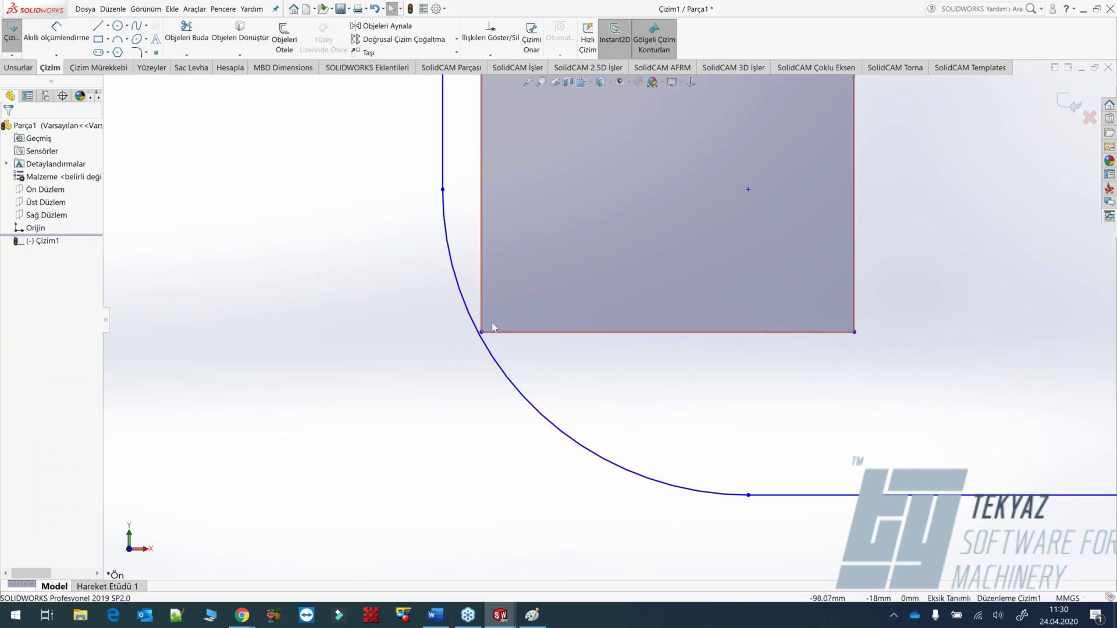
Sketch a three-point arc of about 51 mm radius across the rectangle's lower-left corner, bulging toward the wall-and-floor corner arc.
click(126, 39)
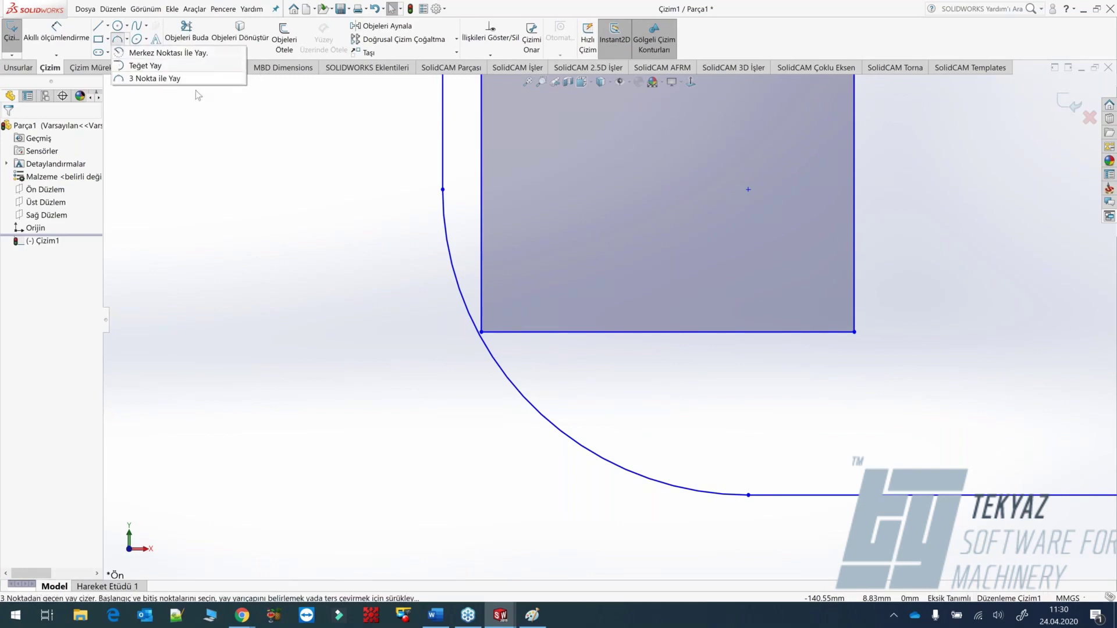
click(154, 78)
click(481, 87)
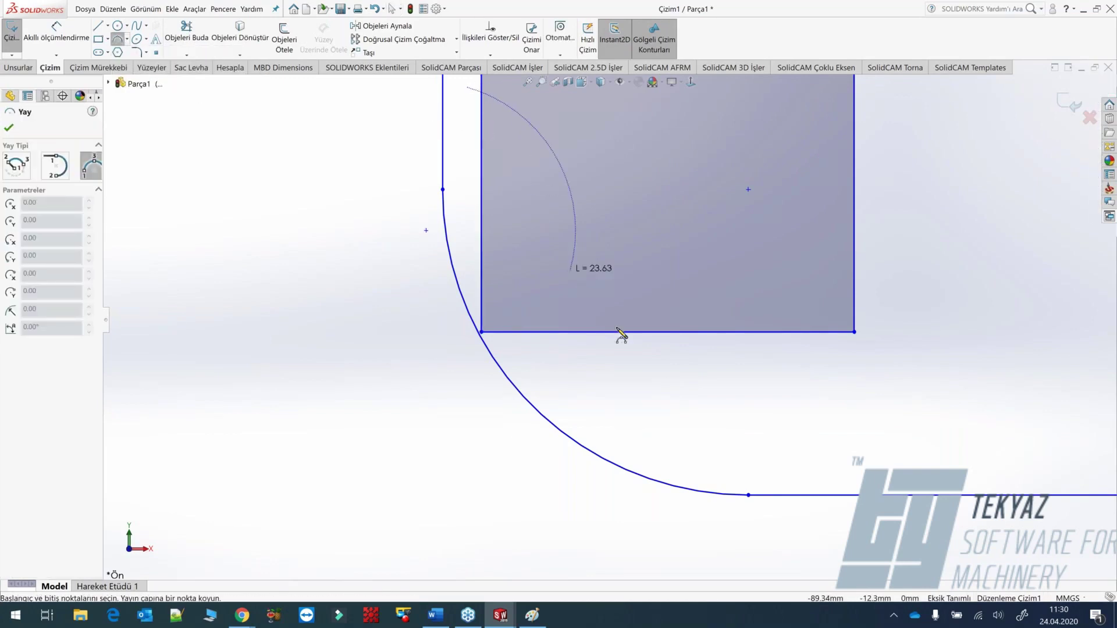
click(858, 473)
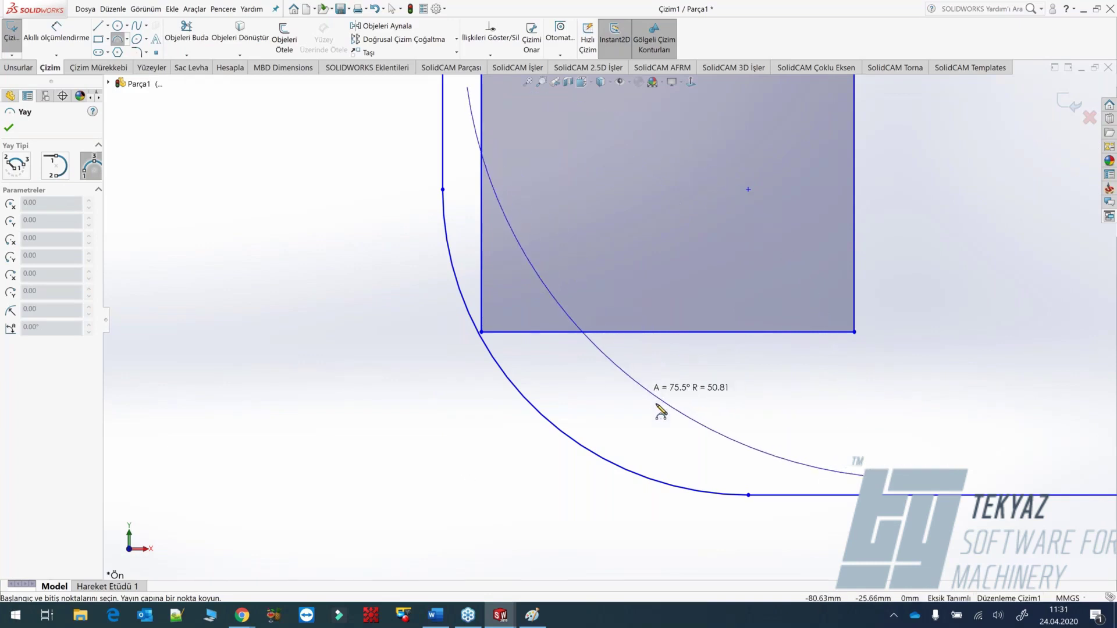
click(650, 396)
key(Escape)
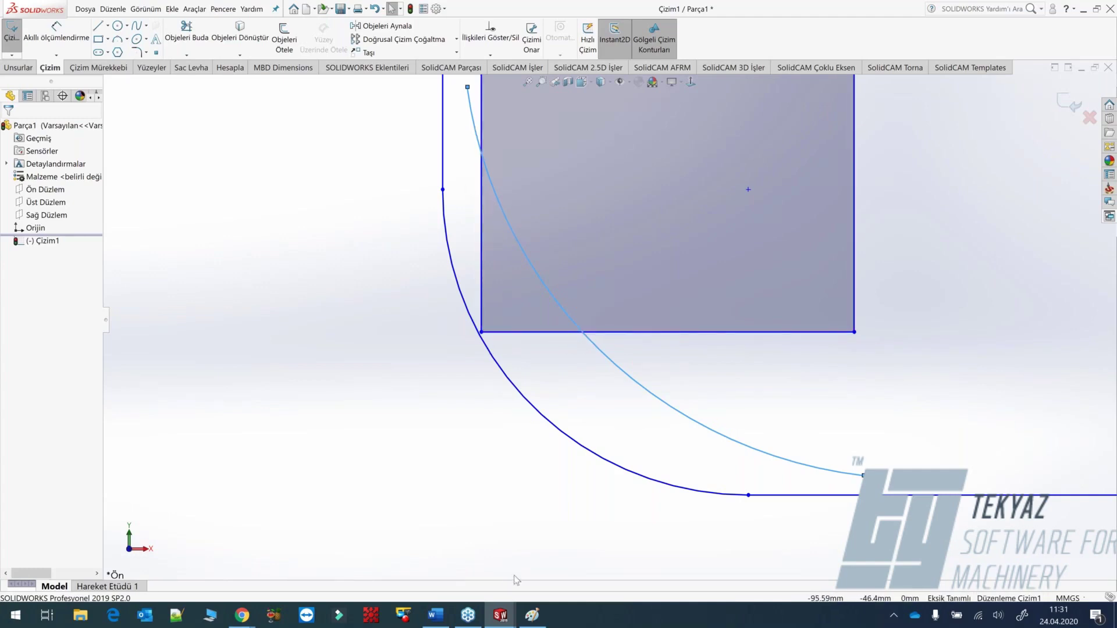
Switch to the HSM_1 assembly and check the radius of the long straight fillet face along the pocket floor.
mouse_move(503, 622)
click(438, 546)
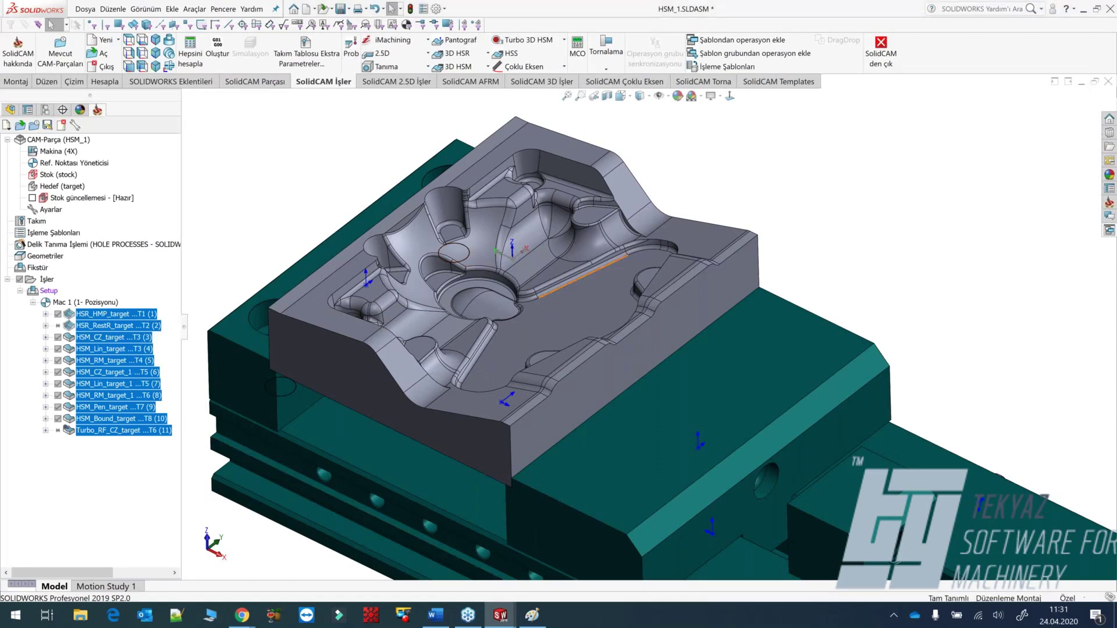
scroll(547, 296, down, 6)
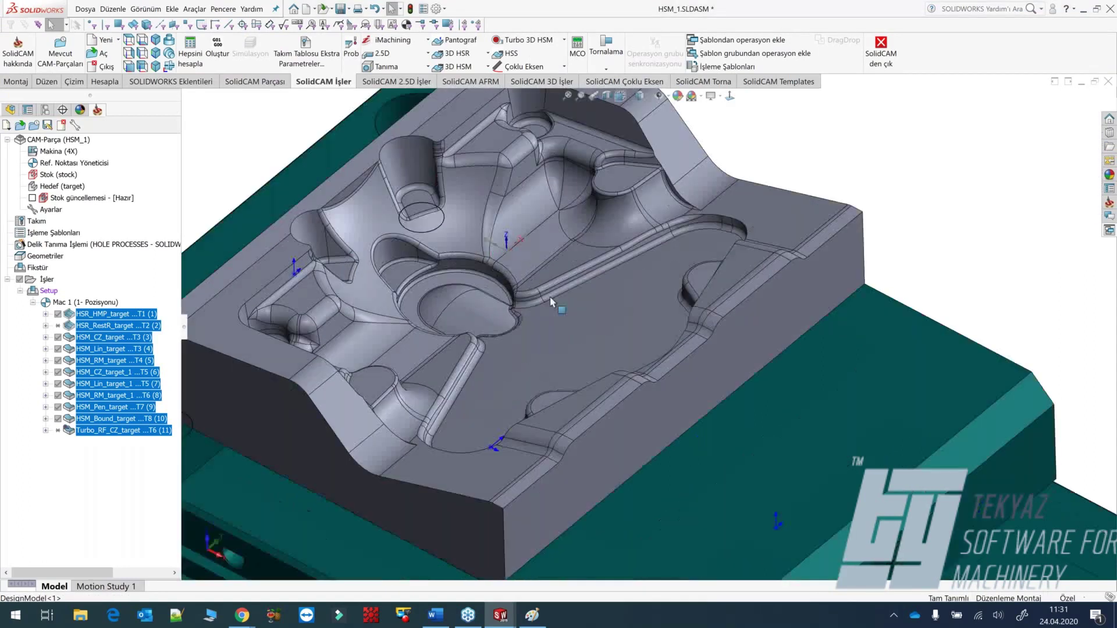
click(608, 304)
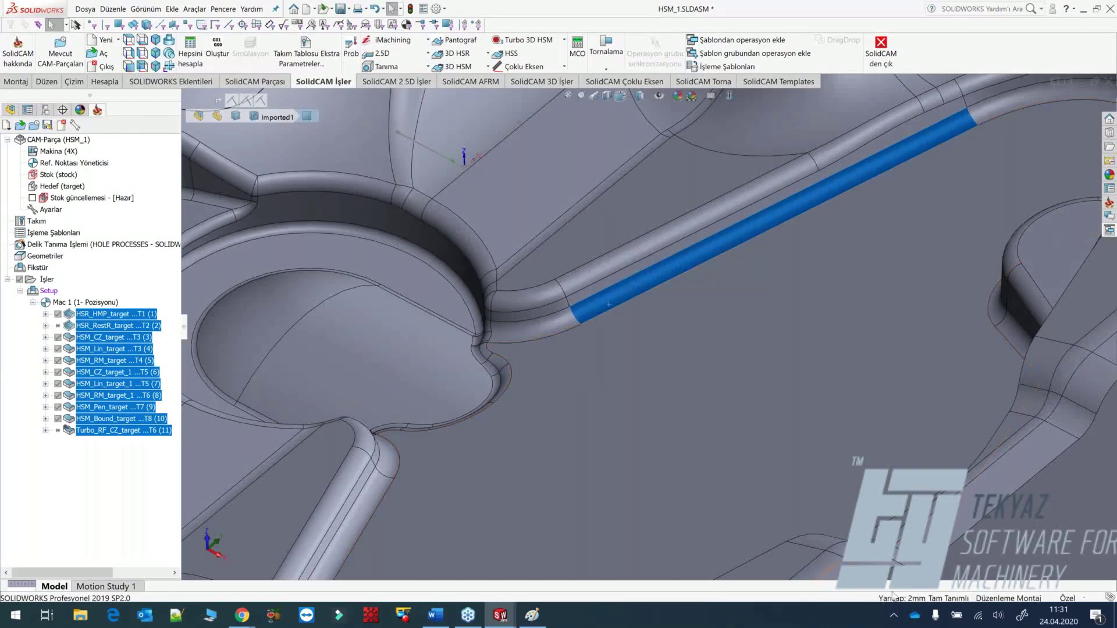
scroll(668, 407, up, 2)
scroll(667, 412, up, 3)
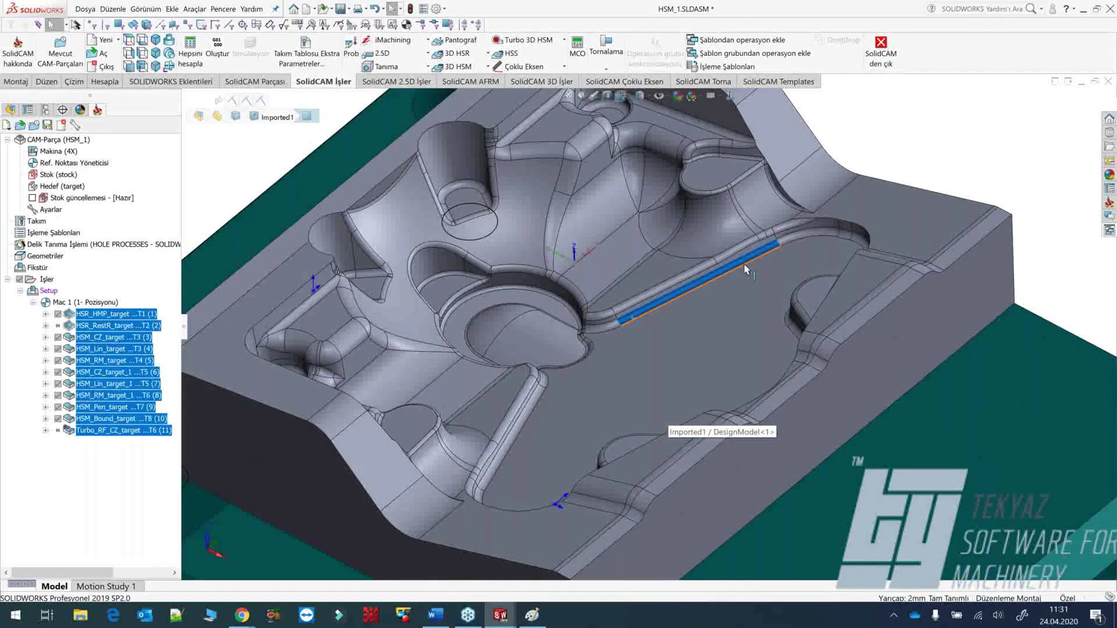
scroll(705, 367, up, 2)
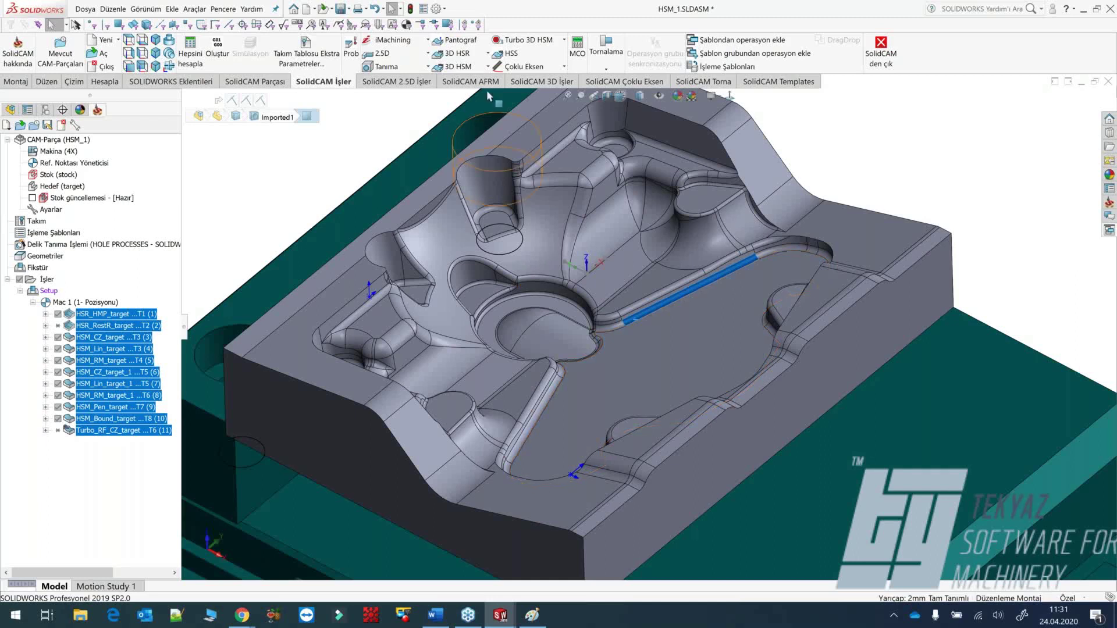
Add an HSR contour roughing operation (Kontur Kaba İşleme) and apply fillet surfaces to its target geometry in advanced mode (Gelişmiş).
click(477, 55)
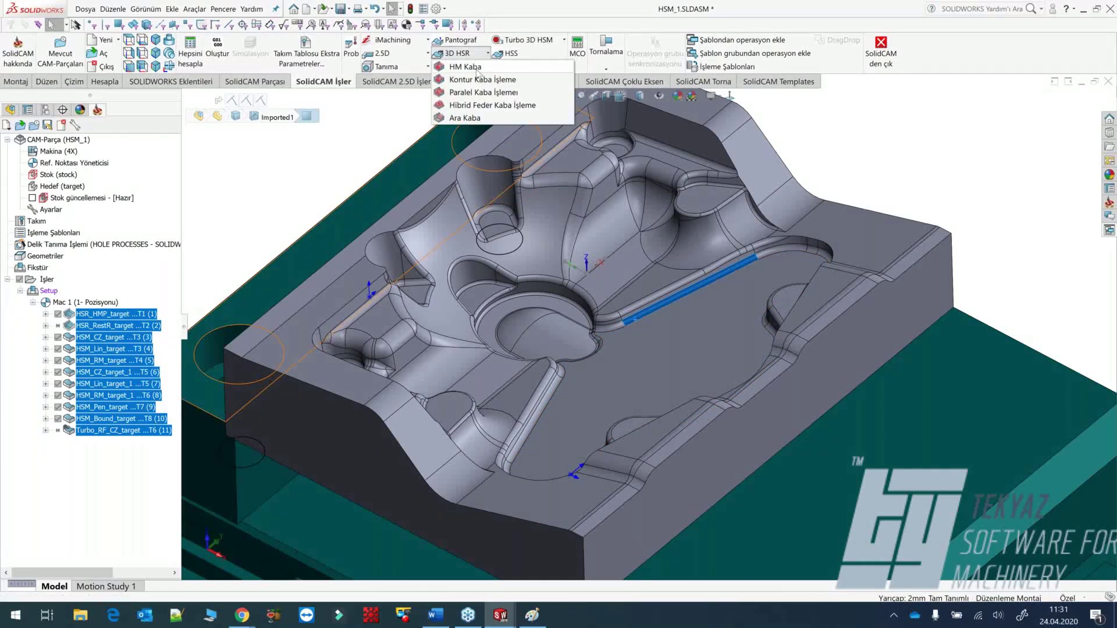
click(474, 81)
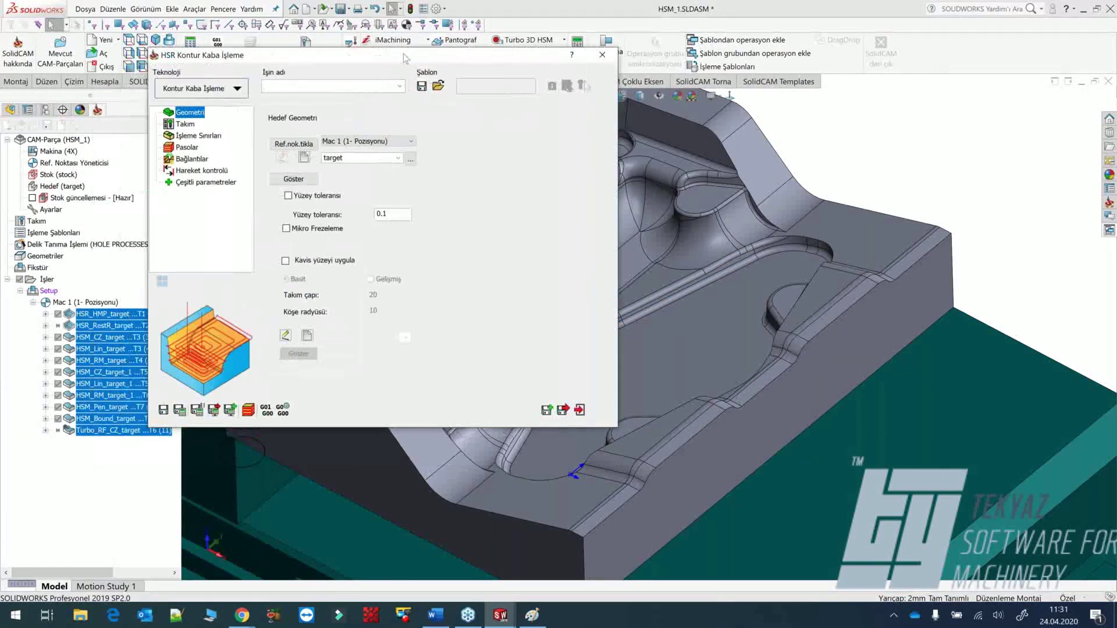
click(293, 259)
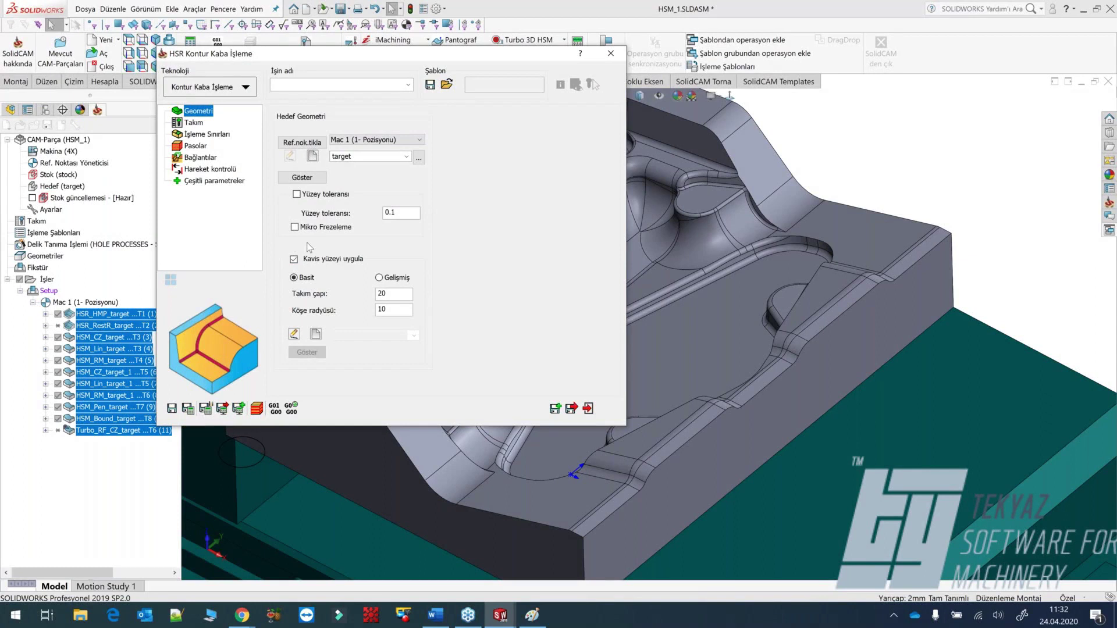
click(379, 278)
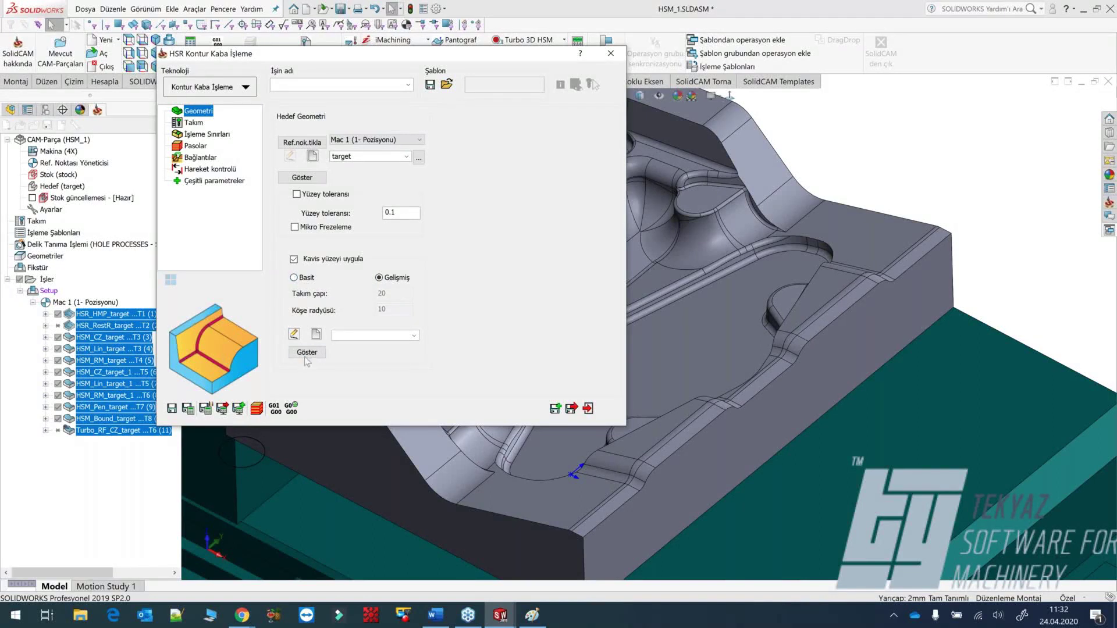
Create a new fillet surface definition with a tool diameter of 10 and a corner radius of 5, and calculate it.
click(316, 334)
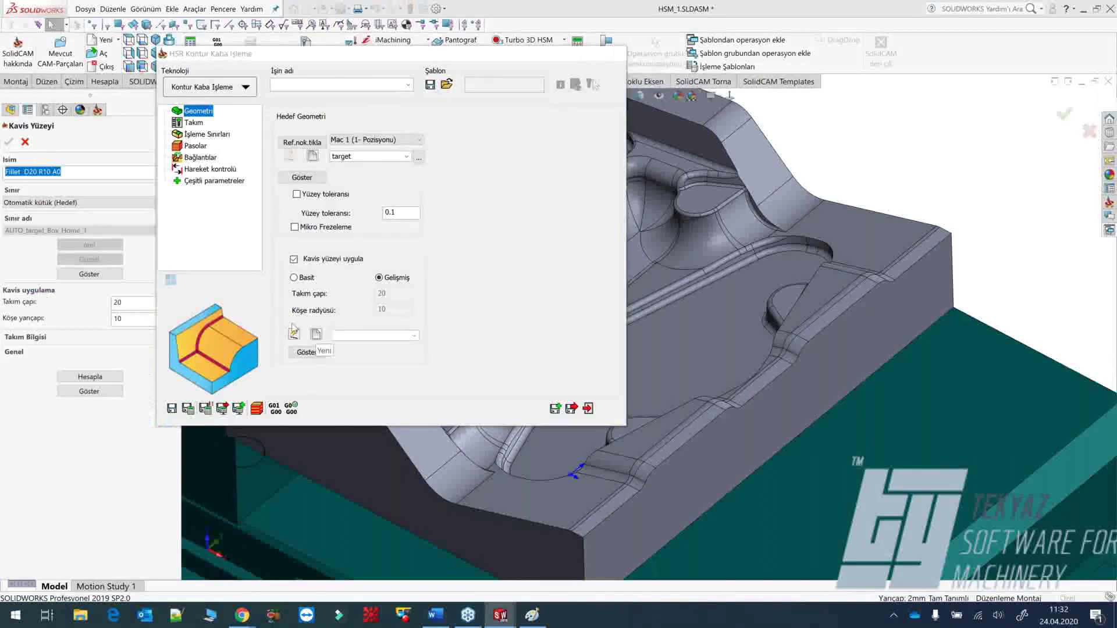
key(Tab)
text(10)
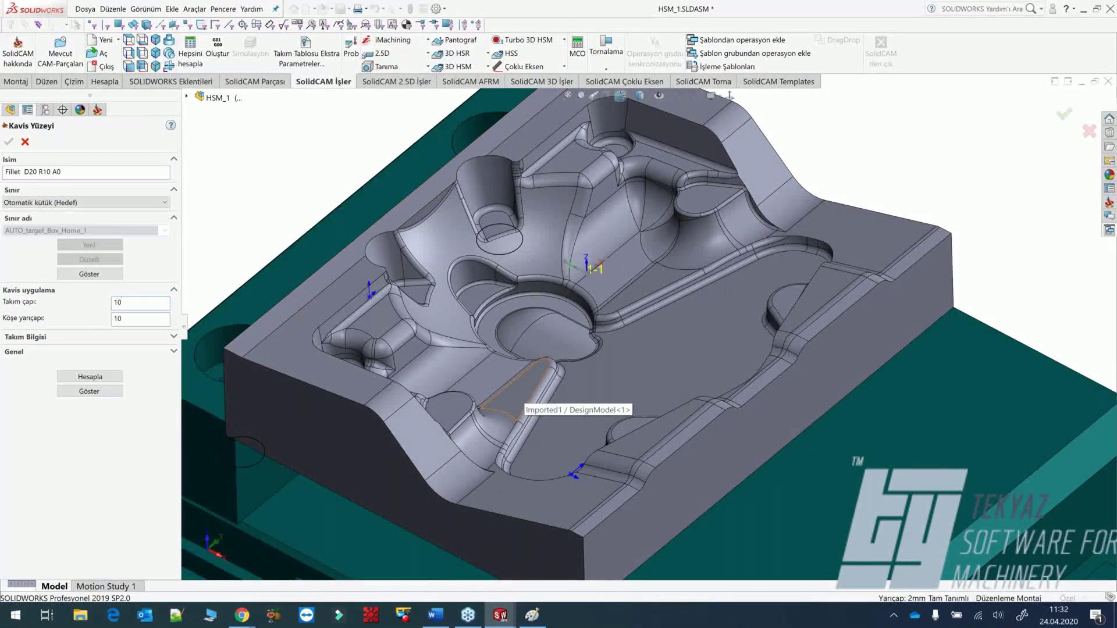
key(Tab)
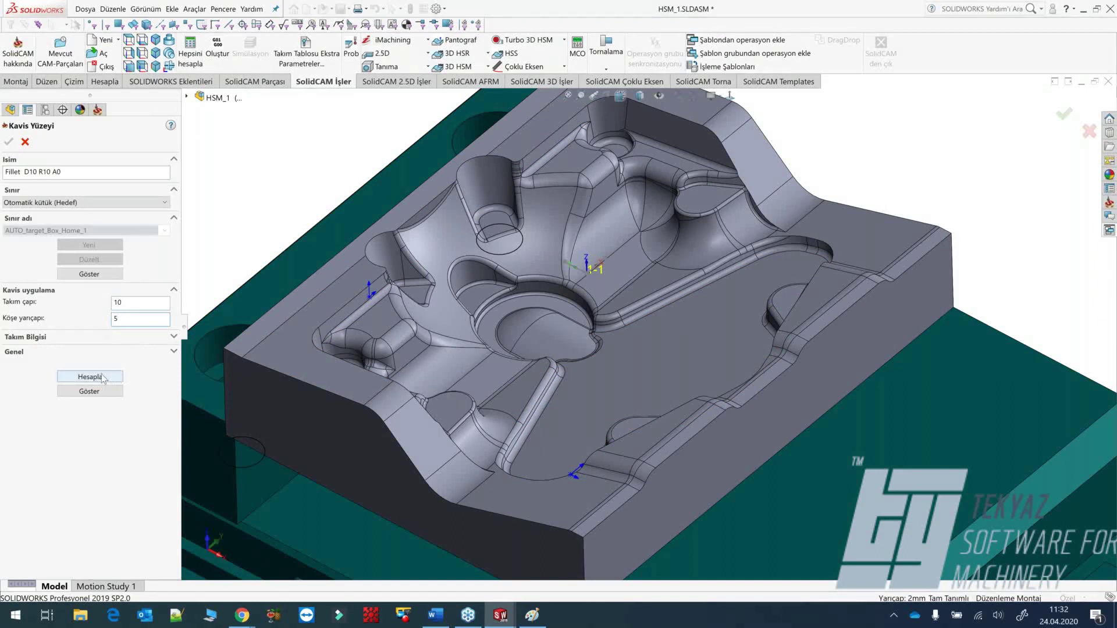
key(ctrl+7)
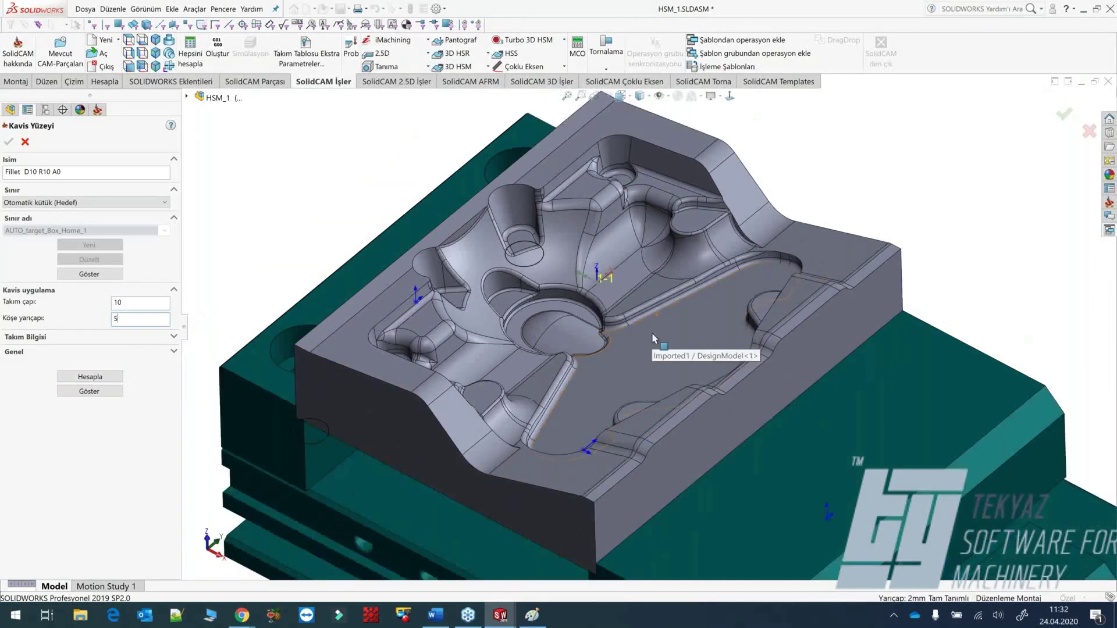
text(5)
double_click(116, 319)
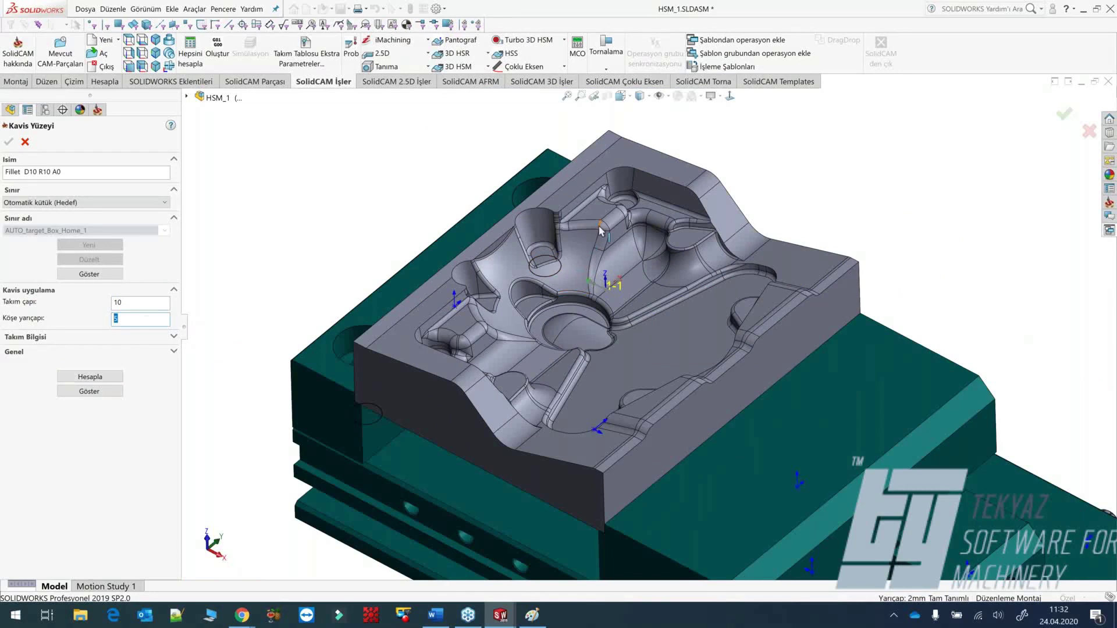
click(104, 377)
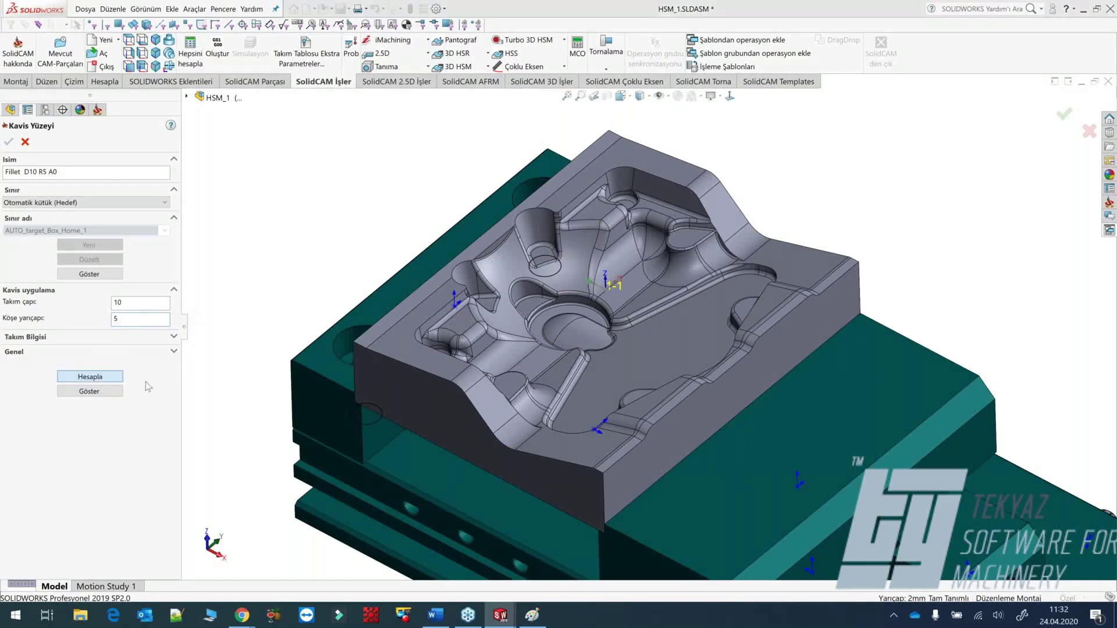